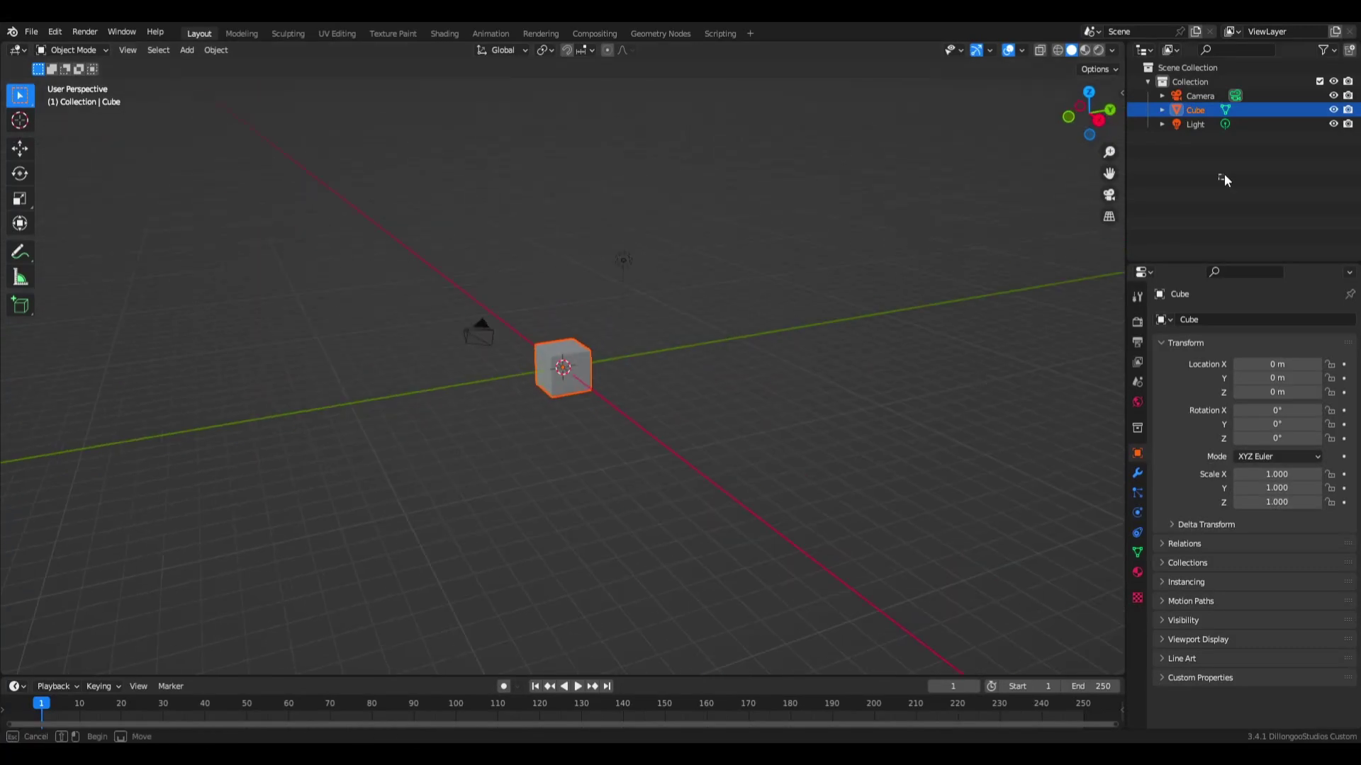
Delete the default objects and add an enlarged ground plane
key(a)
key(Delete)
key(shift+a)
click(621, 434)
key(s)
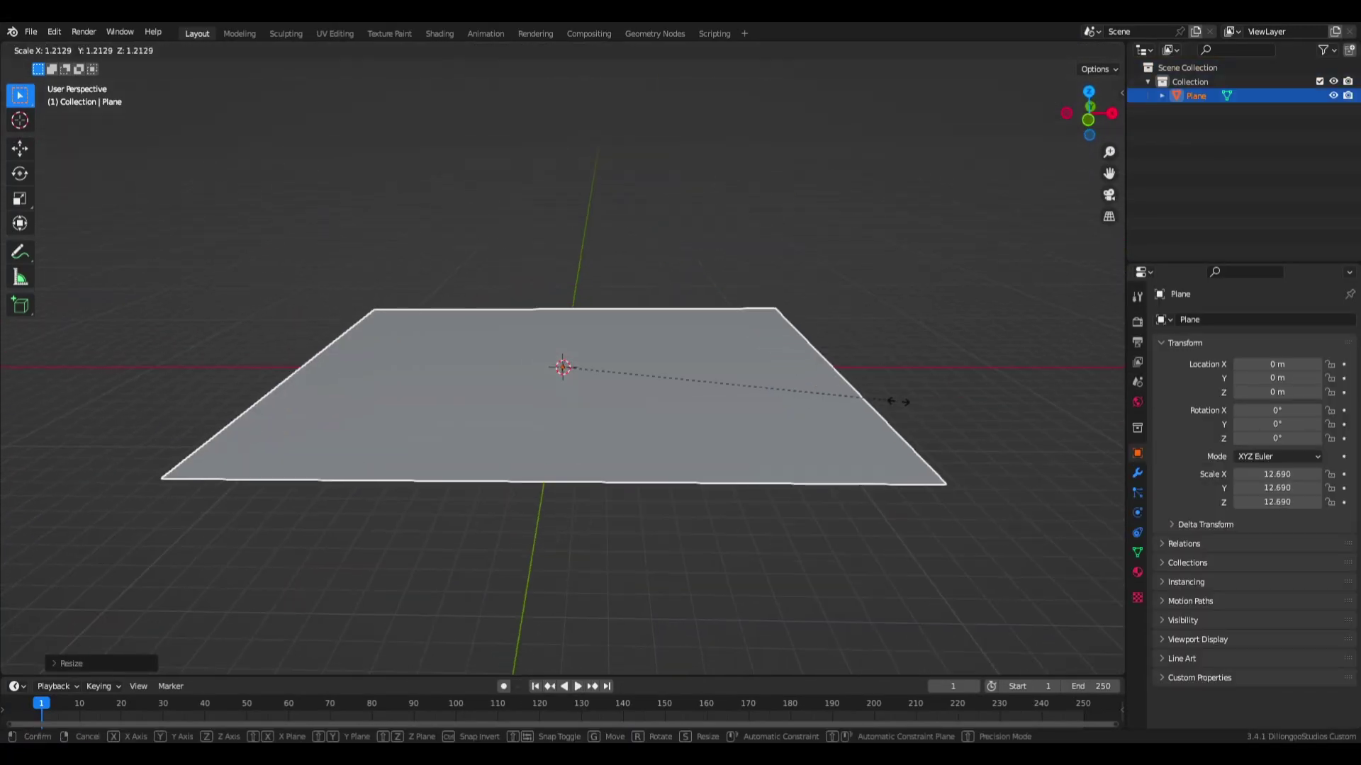
click(899, 401)
key(alt+a)
Add a cube, stretch and raise it, and reshape it into a sloped block at the far edge
key(shift+a)
click(703, 453)
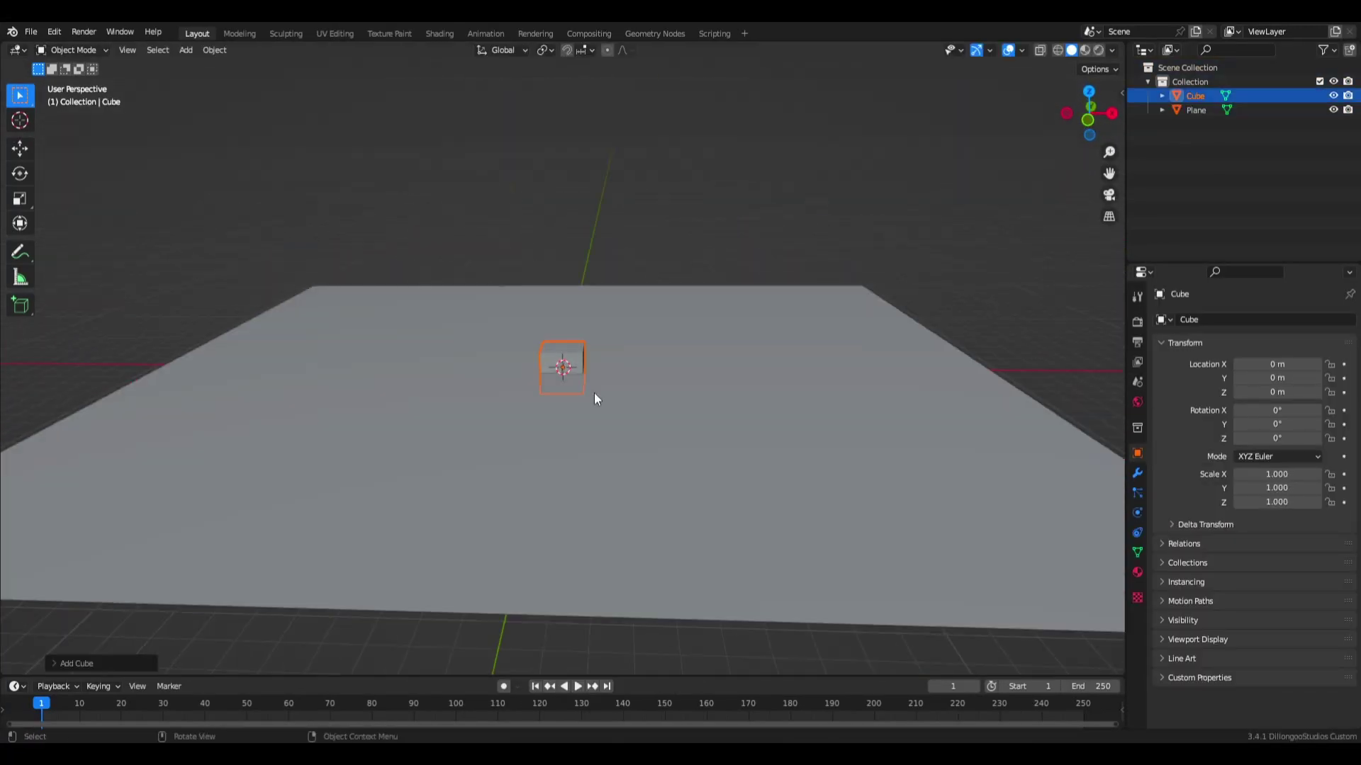
key(s)
key(g)
click(769, 278)
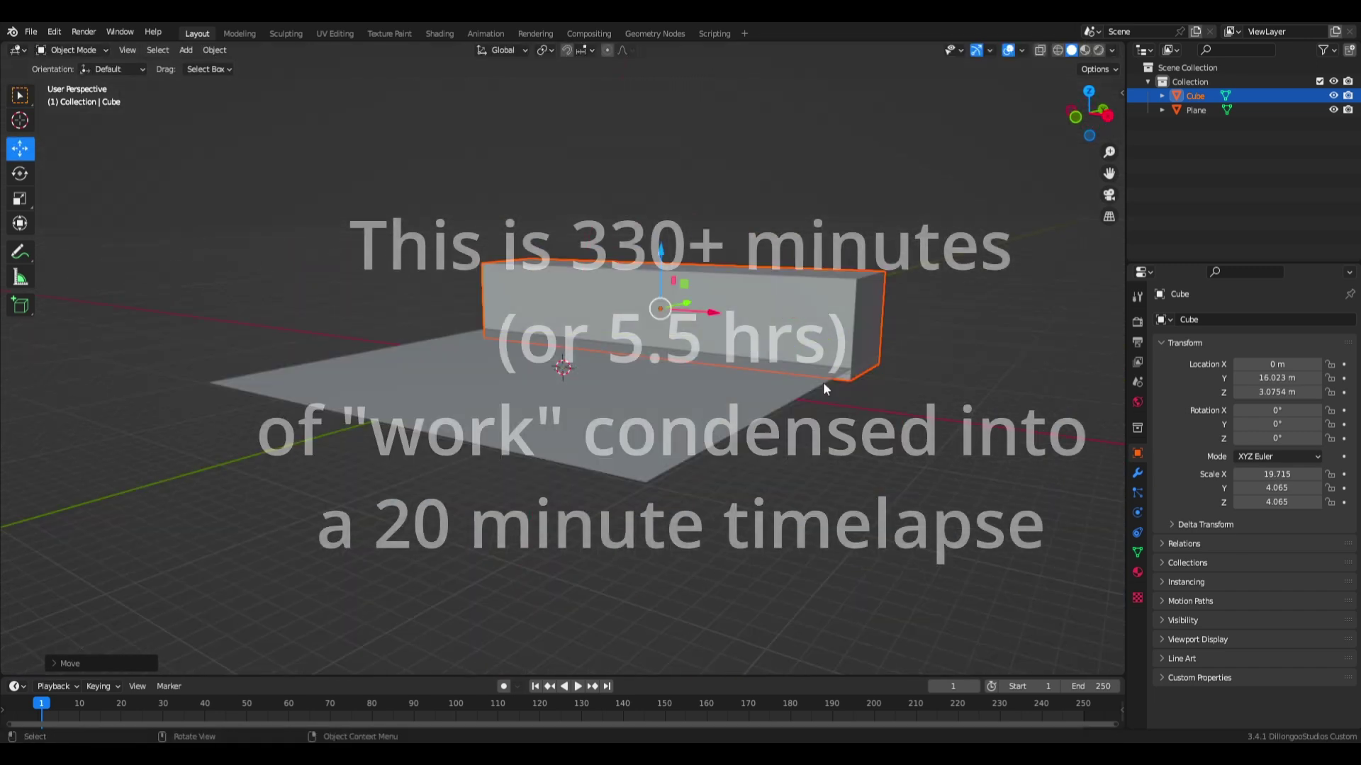
middle_drag(823, 381, 638, 354)
key(Tab)
key(Tab)
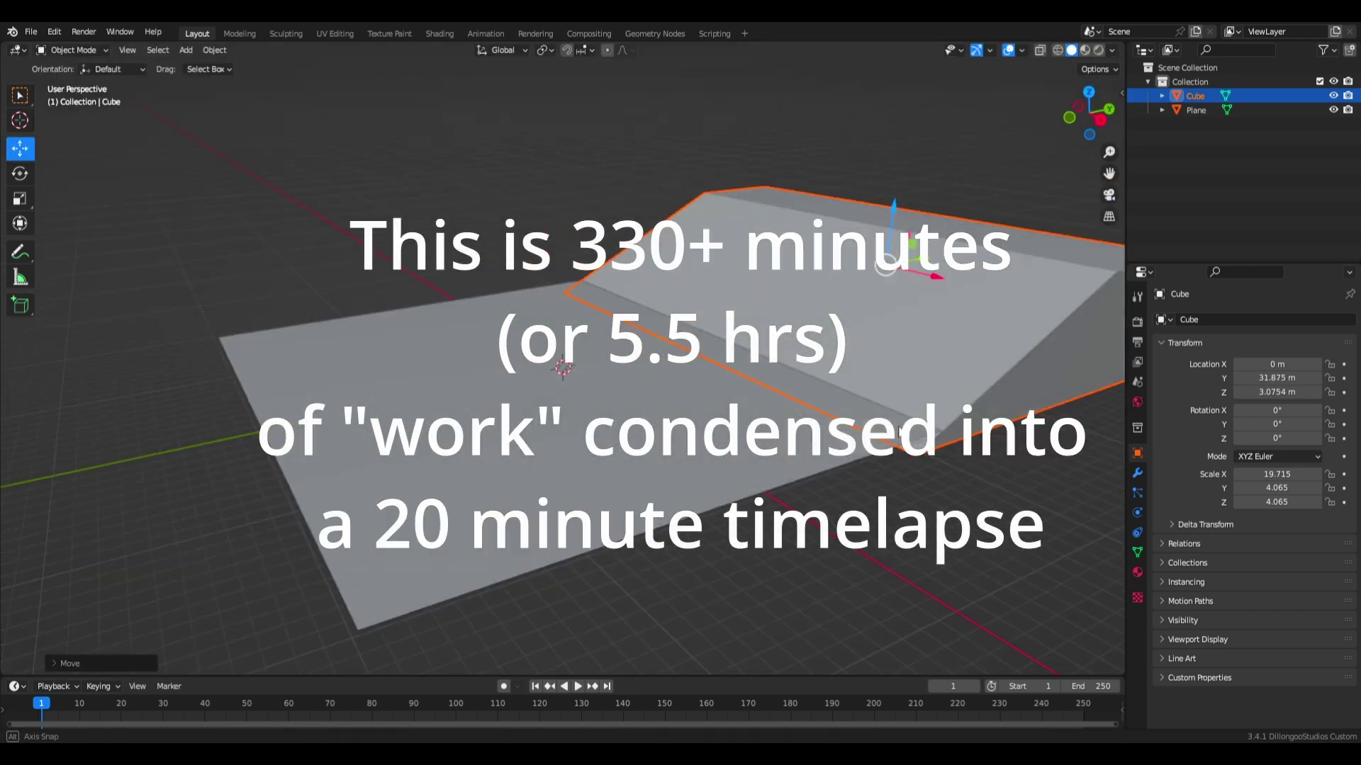
middle_drag(54, 311, 773, 386)
scroll(772, 386, up, 3)
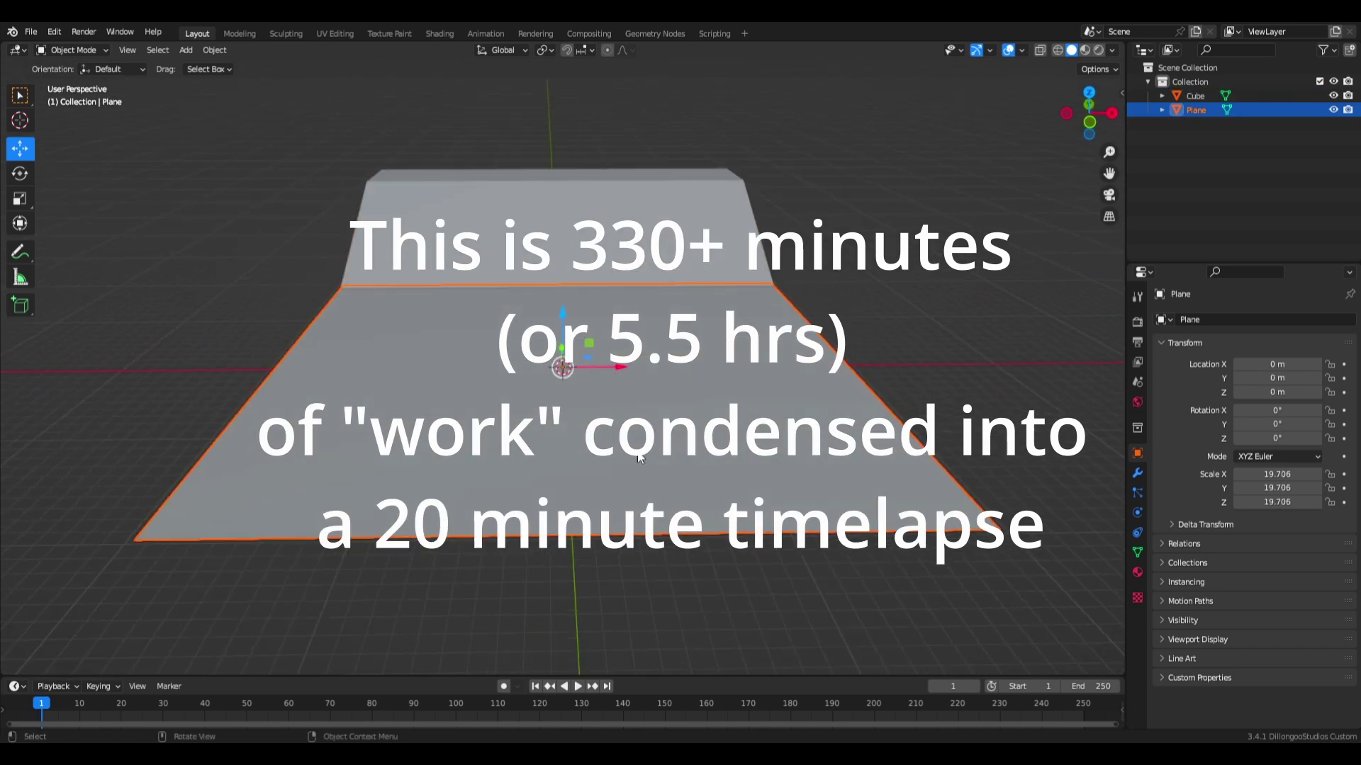
Scale a cylinder tall along Z into a pillar and paste copies along the X axis
key(s)
key(z)
click(483, 368)
middle_drag(484, 368, 535, 339)
key(ctrl+c)
key(ctrl+v)
key(g)
key(x)
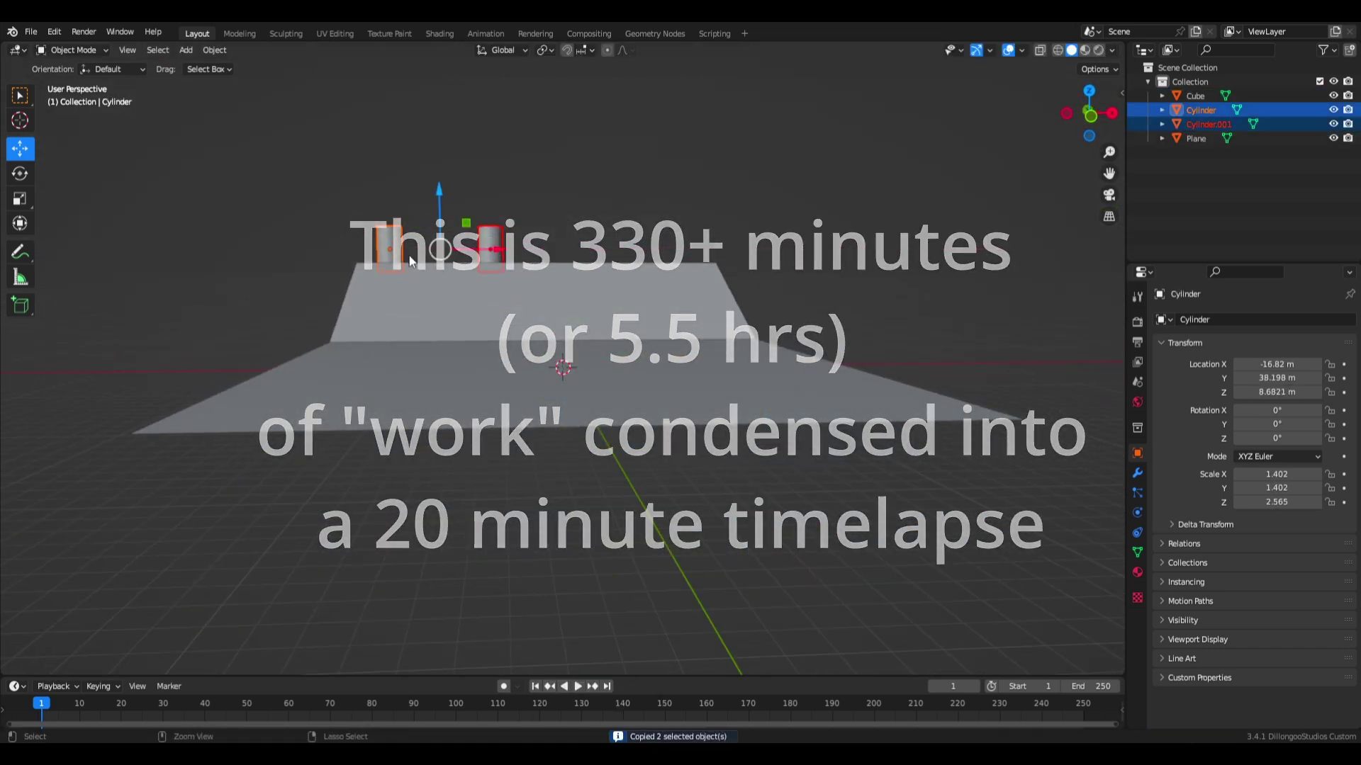
Paste and place a second row of four pillars, checking it from the front view
key(ctrl+c)
key(ctrl+v)
key(g)
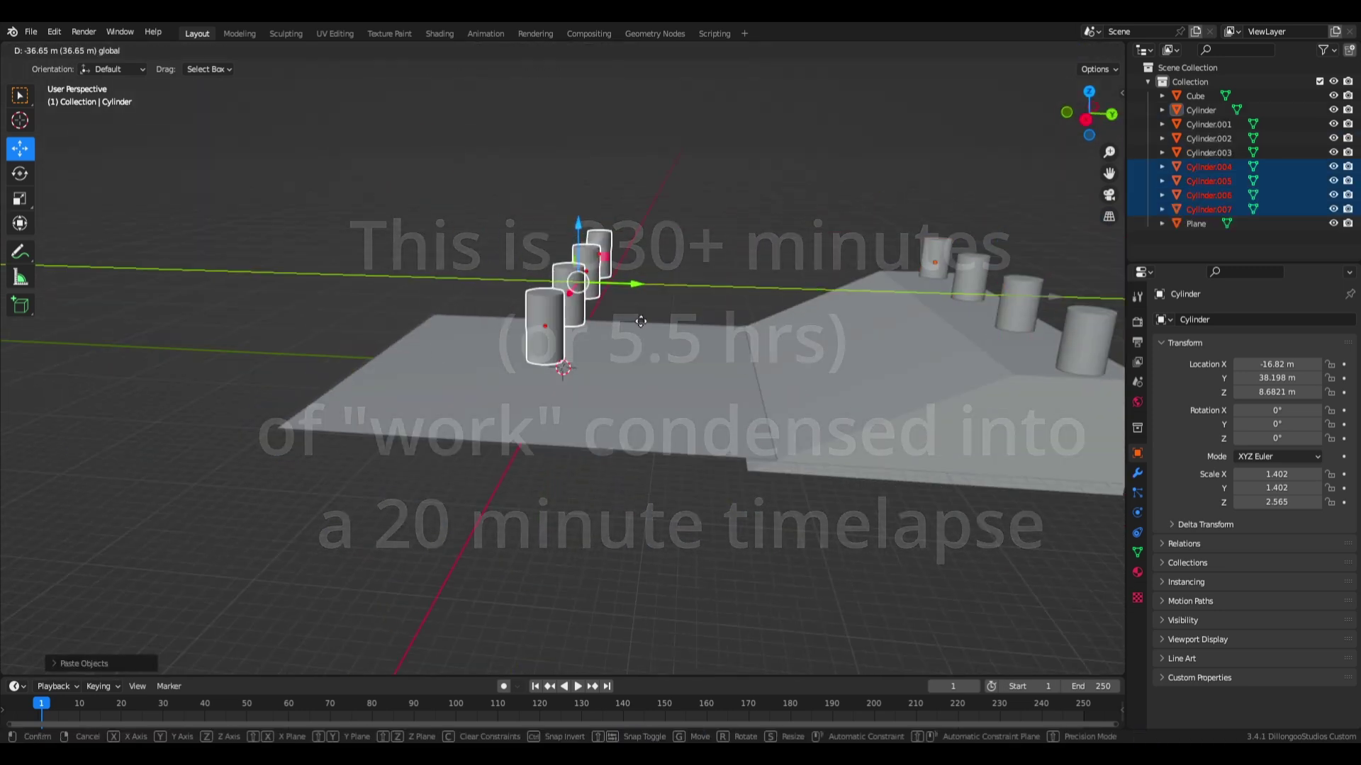
click(639, 321)
key(KP_1)
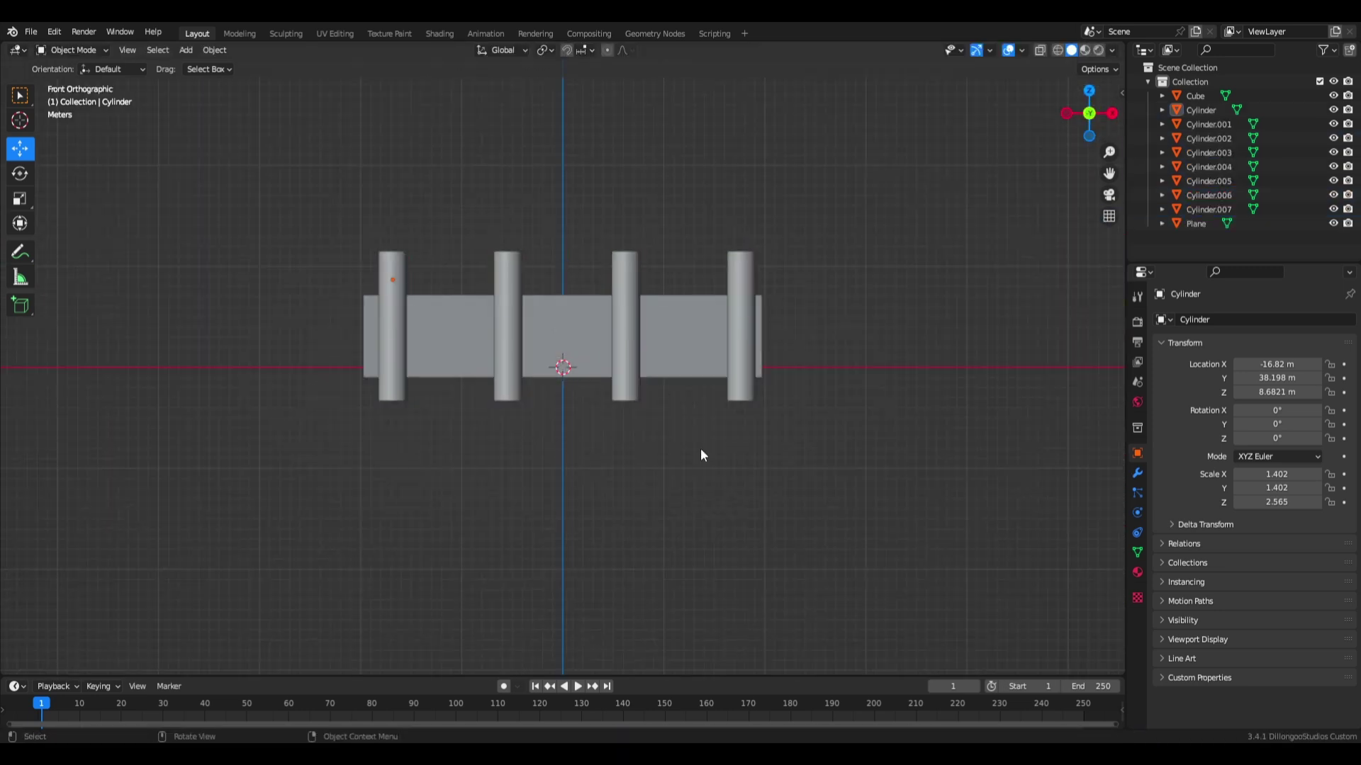
mouse_move(701, 455)
middle_down()
mouse_move(642, 468)
mouse_move(605, 440)
middle_up()
key(shift+a)
Add a cube, flatten and stretch it into a deck slab, and move it along Y
click(623, 448)
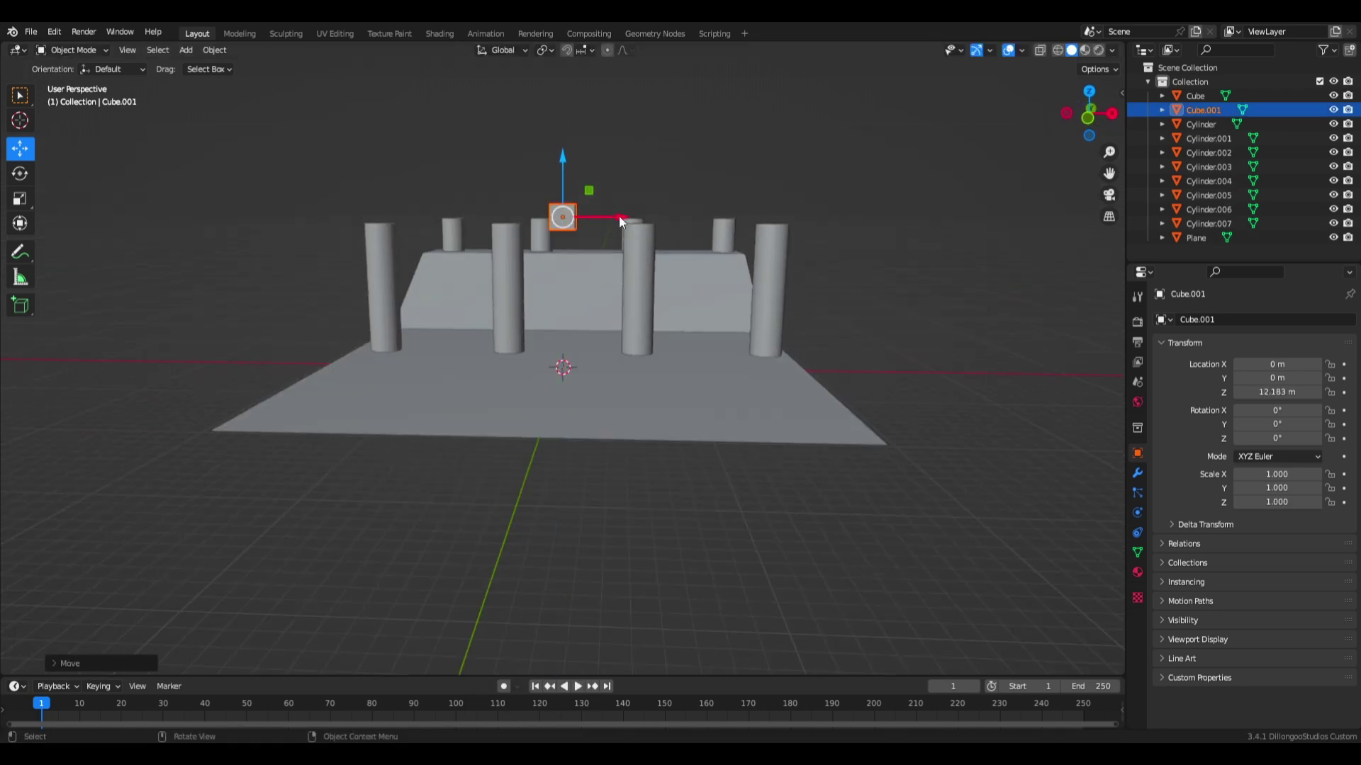
key(s)
key(x)
key(s)
key(y)
key(g)
key(y)
click(783, 306)
Position the two deck slabs so they span the pillars
middle_drag(783, 305, 881, 313)
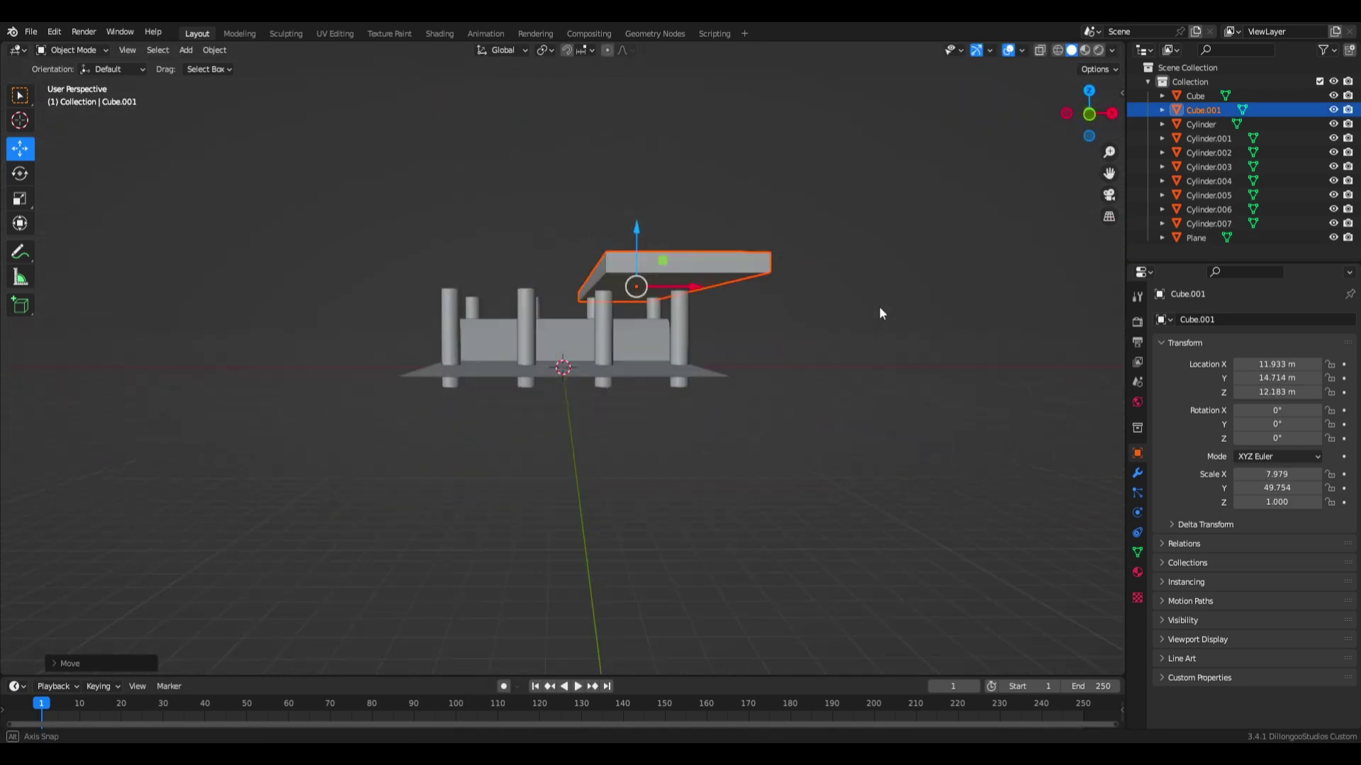
click(539, 280)
mouse_move(539, 280)
middle_down()
mouse_move(526, 456)
mouse_move(378, 422)
mouse_move(678, 514)
mouse_move(670, 522)
middle_up()
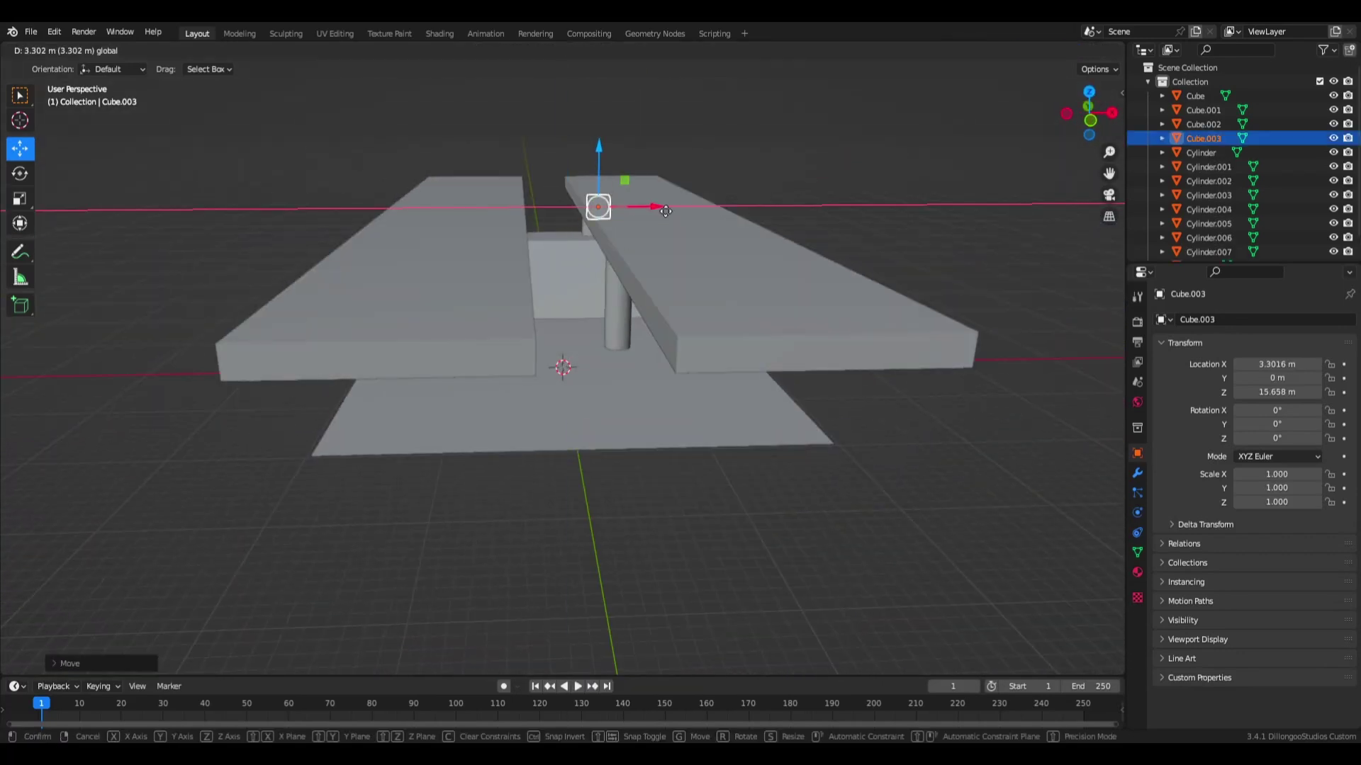
click(665, 210)
mouse_move(666, 210)
middle_down()
mouse_move(457, 280)
mouse_move(829, 288)
middle_up()
Make a thin rail block along the deck's length and set it on the slab edge
key(s)
key(x)
click(829, 288)
key(s)
key(y)
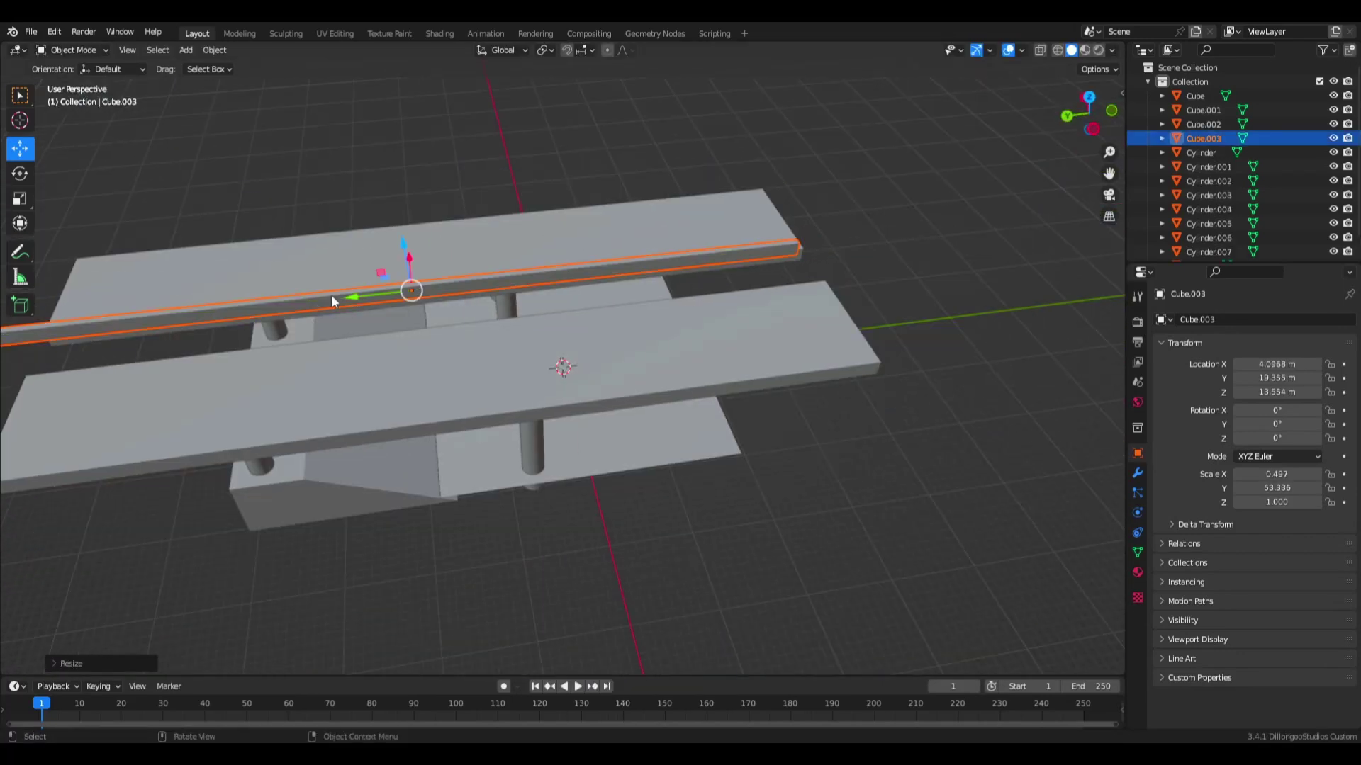
key(g)
click(649, 278)
key(KP_1)
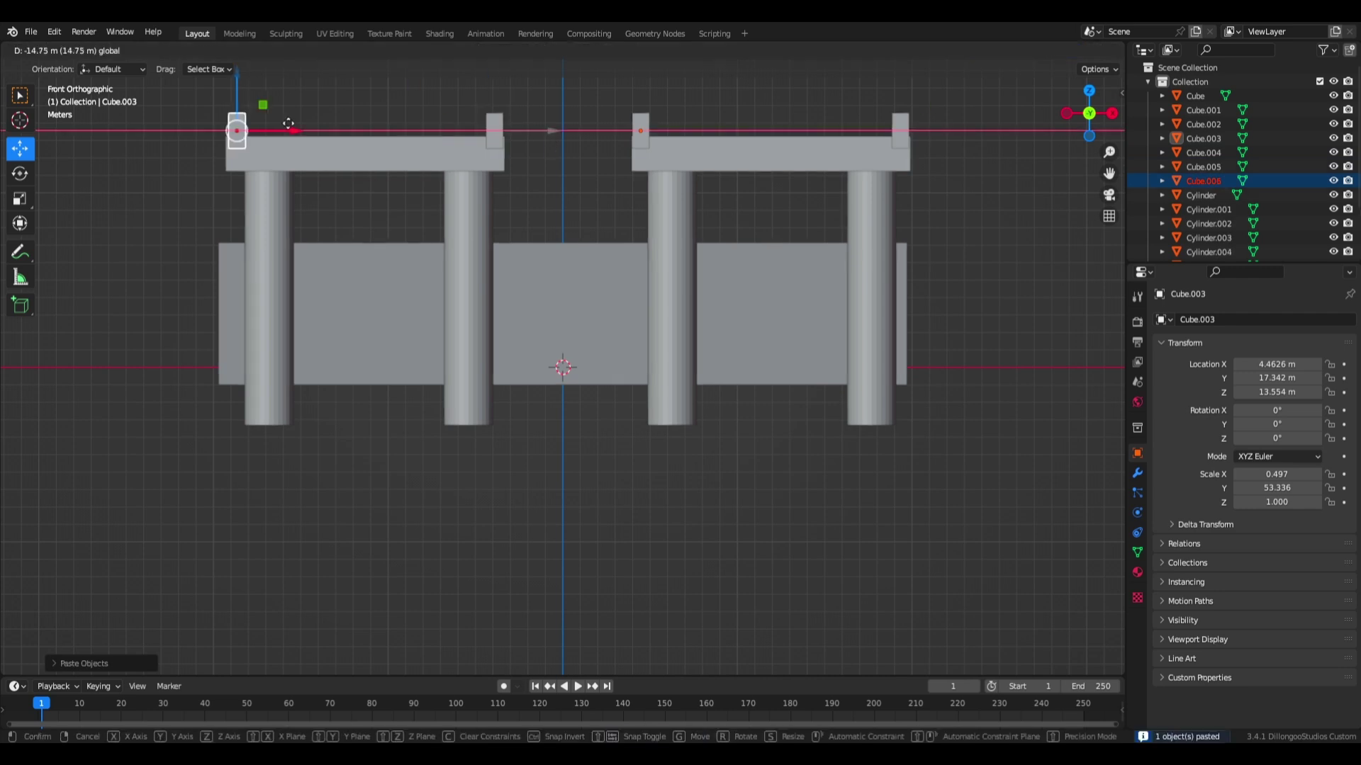
click(288, 123)
mouse_move(288, 123)
middle_down()
mouse_move(519, 363)
mouse_move(590, 389)
middle_up()
click(567, 347)
Move the camera back and level its aim straight down the underpass
key(KP_0)
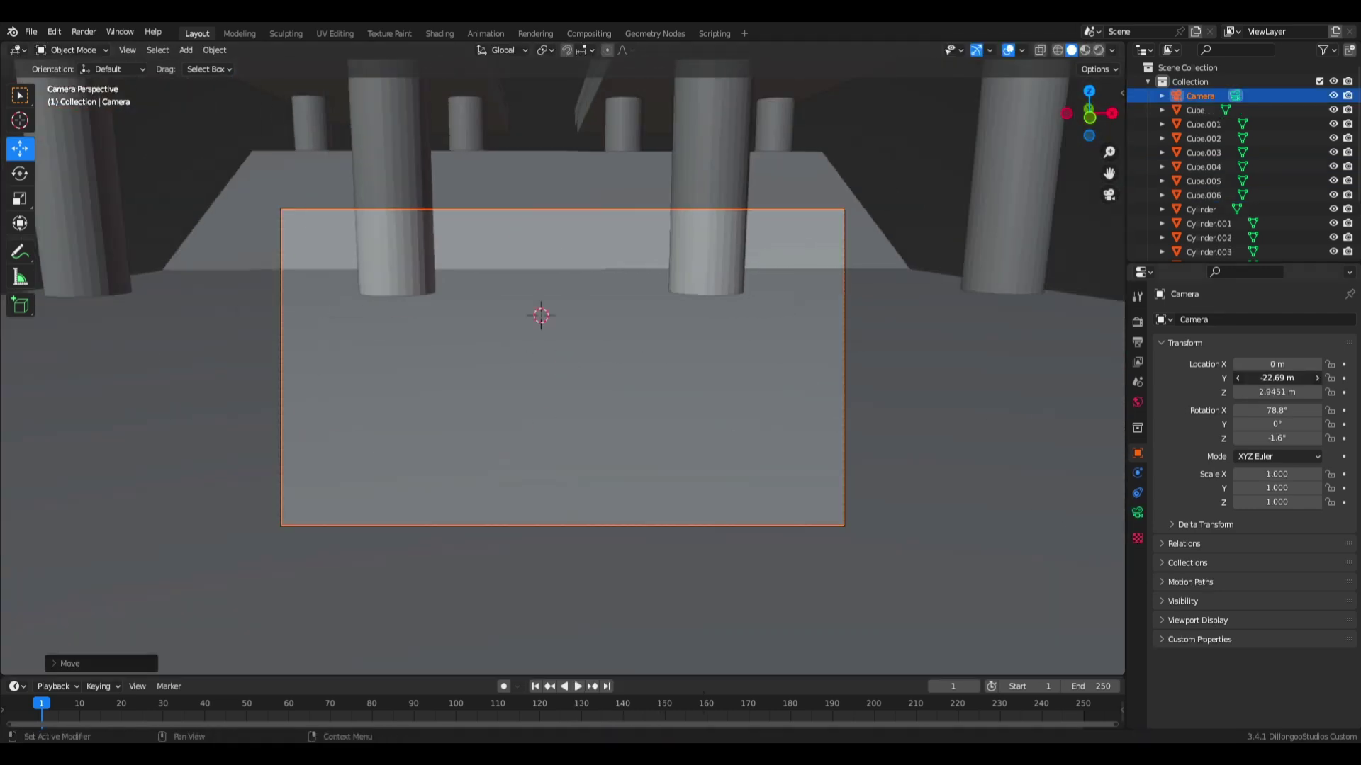
drag(1275, 378, 1204, 378)
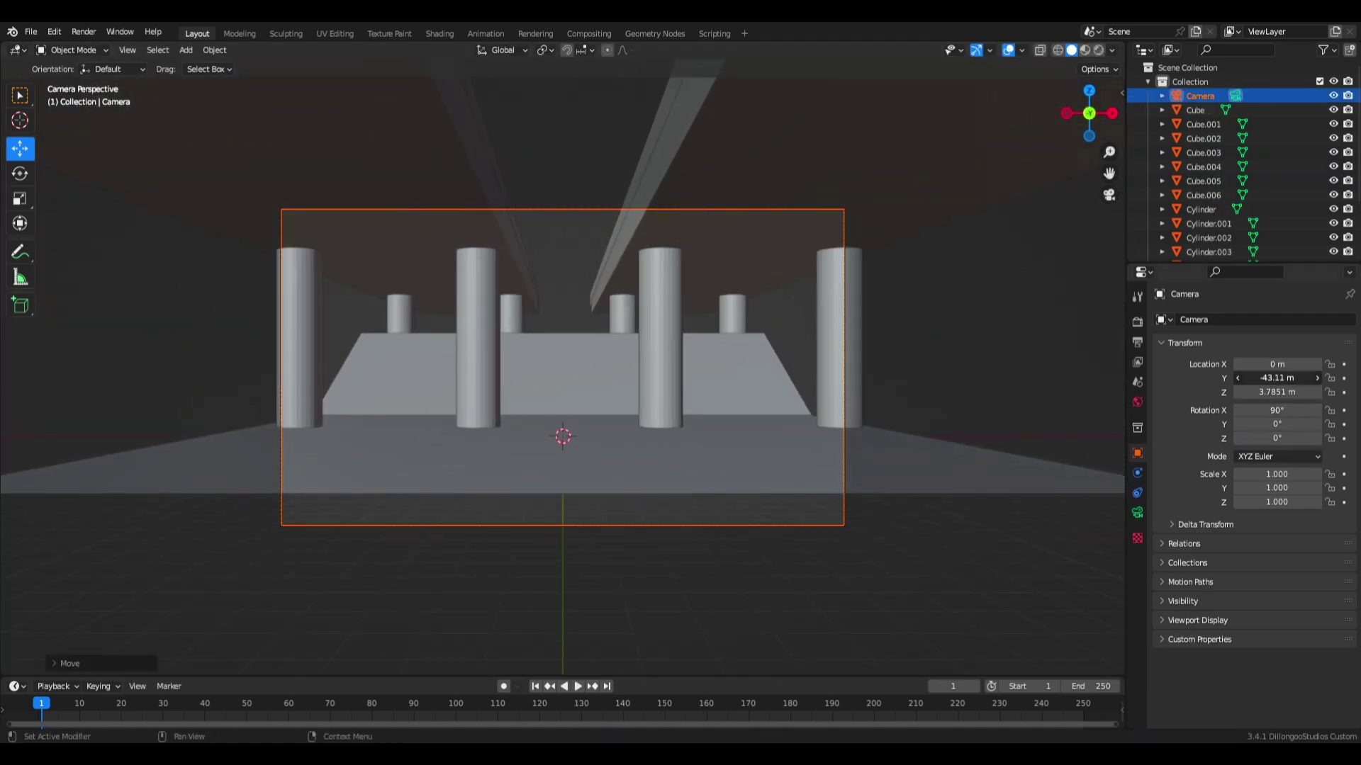
click(642, 454)
scroll(598, 478, up, 2)
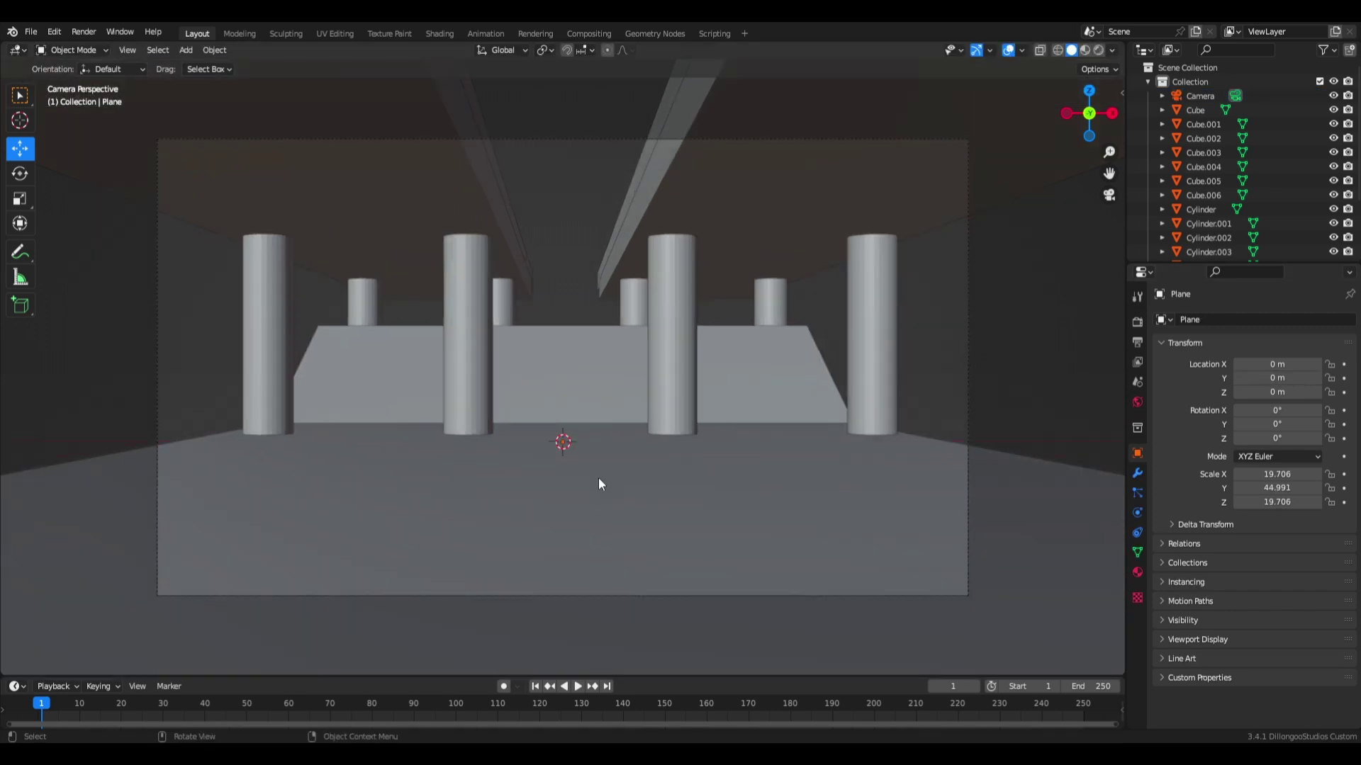
Duplicate four pillars and place the copies nearer the camera
click(485, 409)
shift+click(672, 333)
shift+click(266, 333)
shift+click(860, 359)
key(shift+d)
click(738, 303)
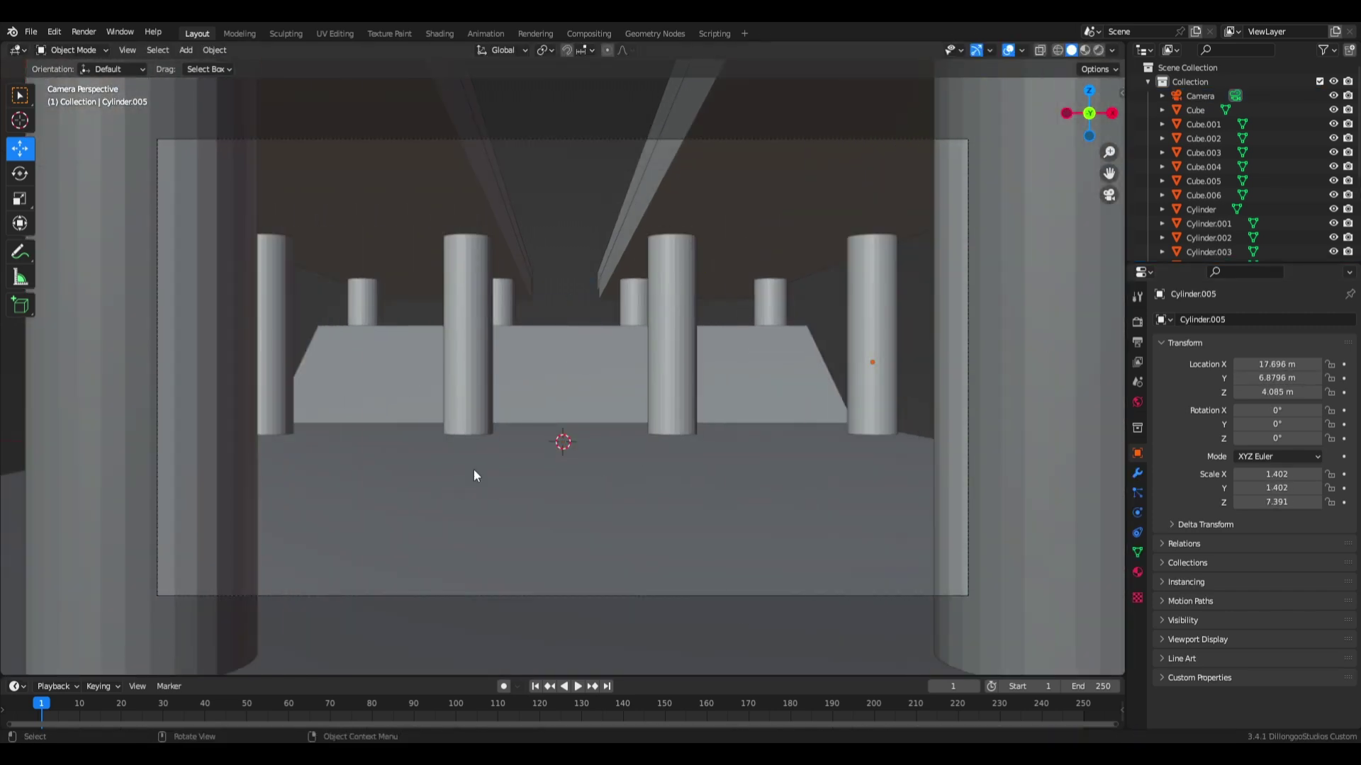
scroll(602, 500, up, 1)
middle_drag(542, 384, 669, 387)
Duplicate the sloped embankment block as a second embankment and check it through the camera
click(212, 390)
key(shift+d)
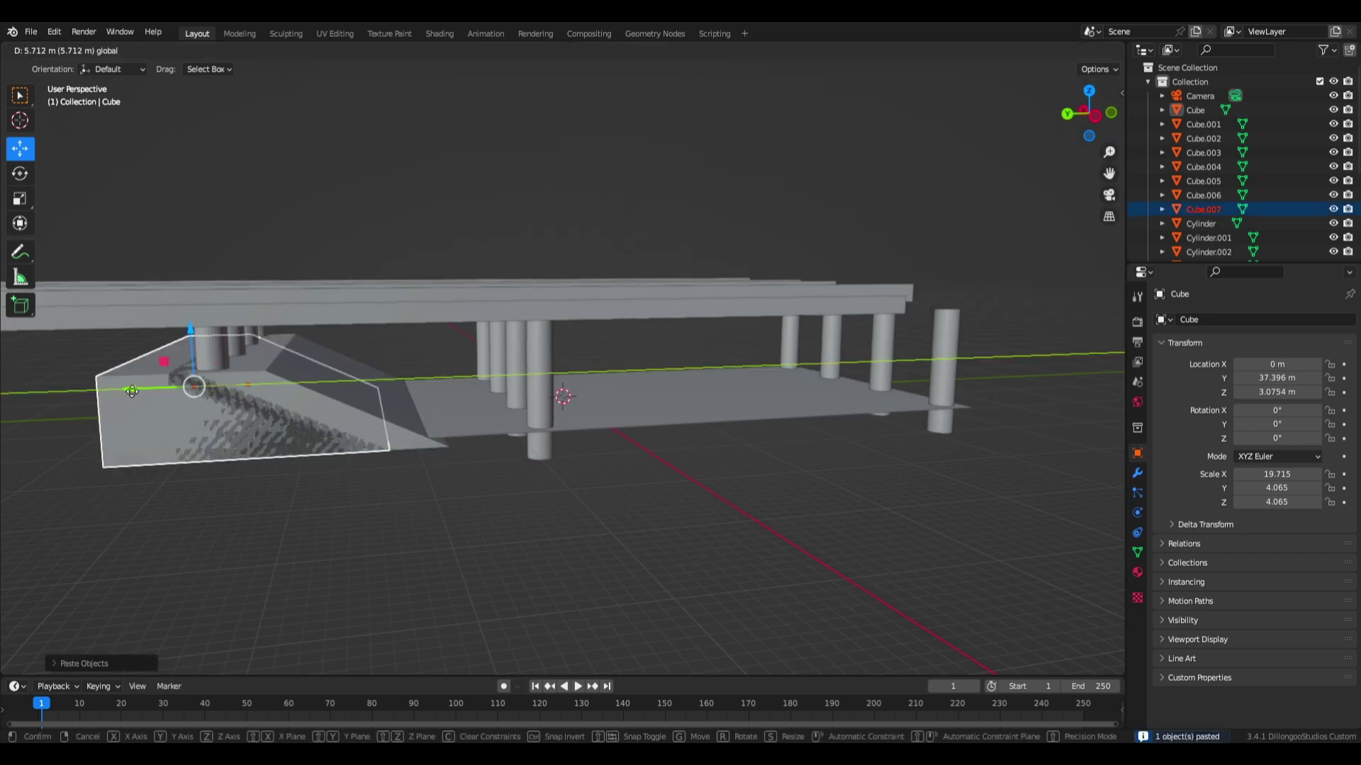
key(s)
key(z)
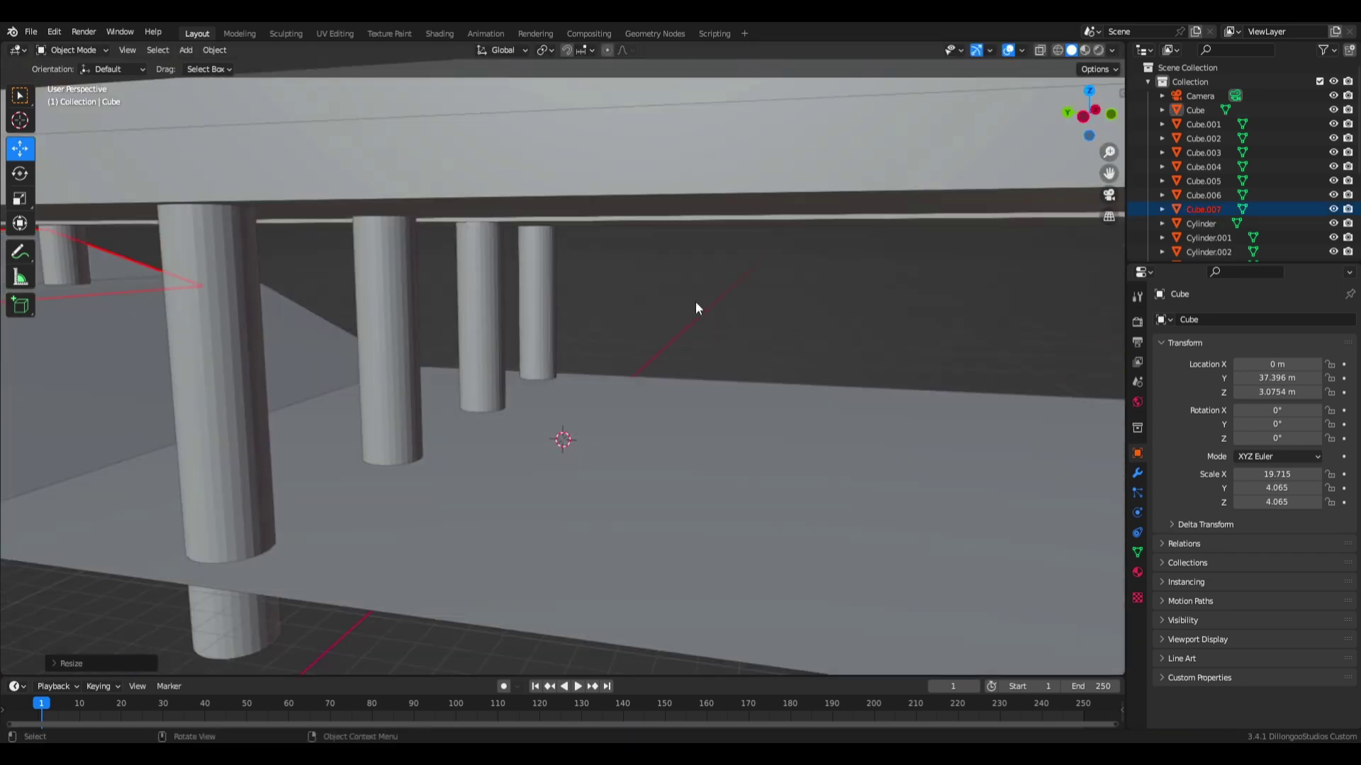
key(KP_0)
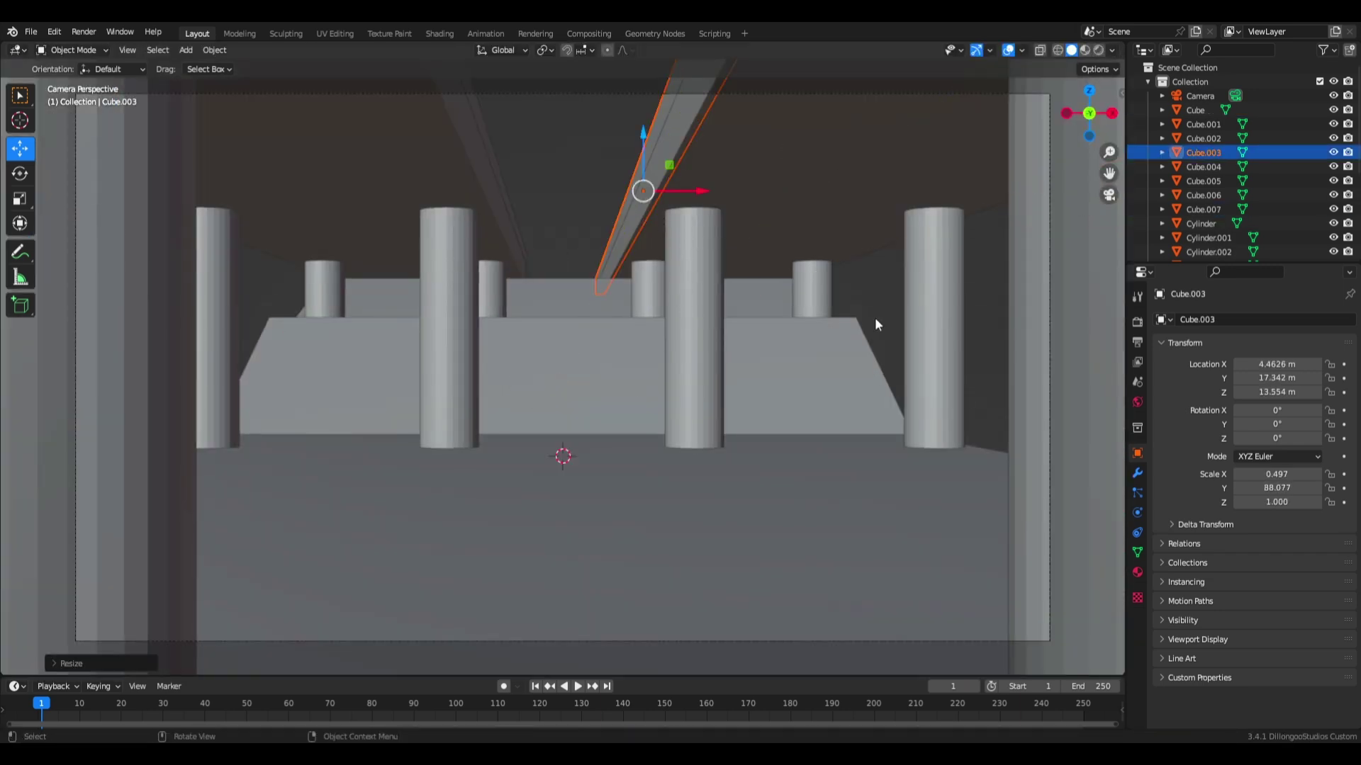
scroll(591, 441, up, 1)
scroll(591, 441, down, 1)
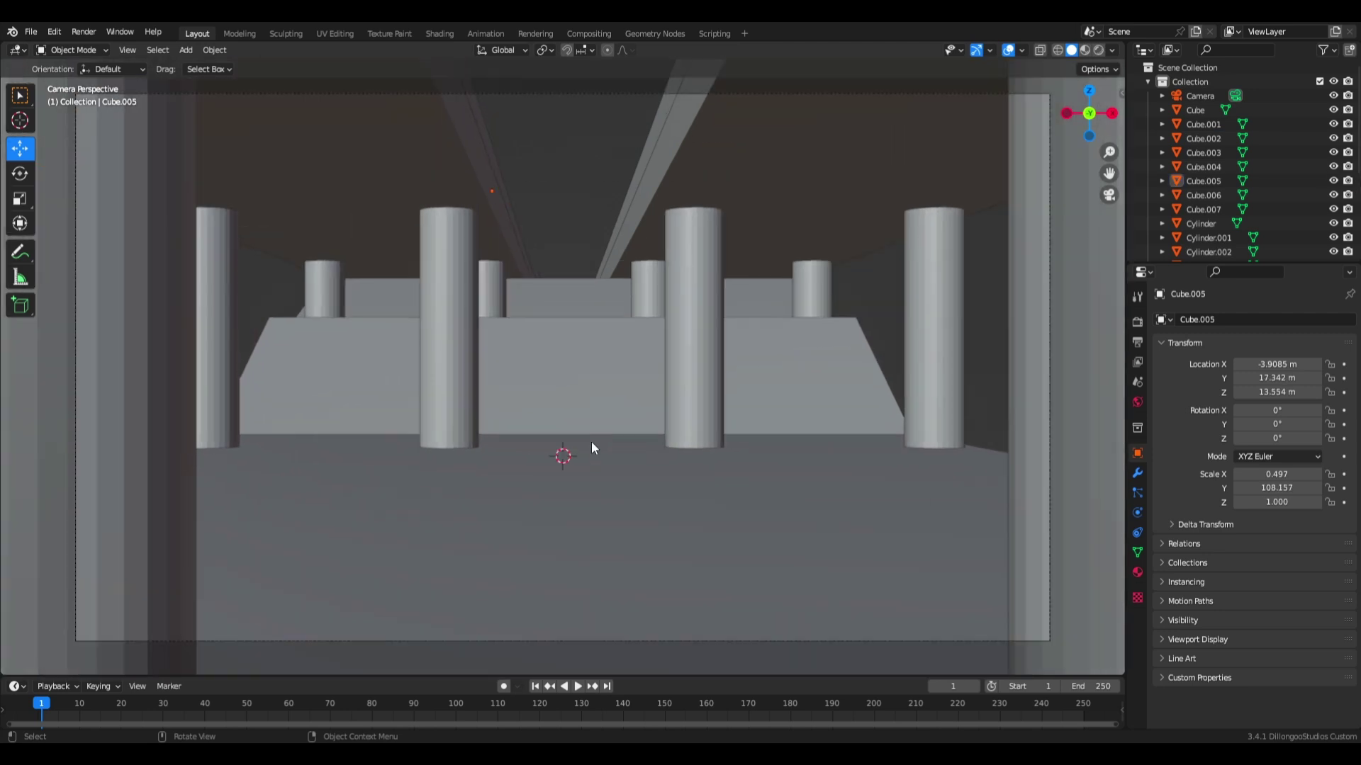
key(KP_0)
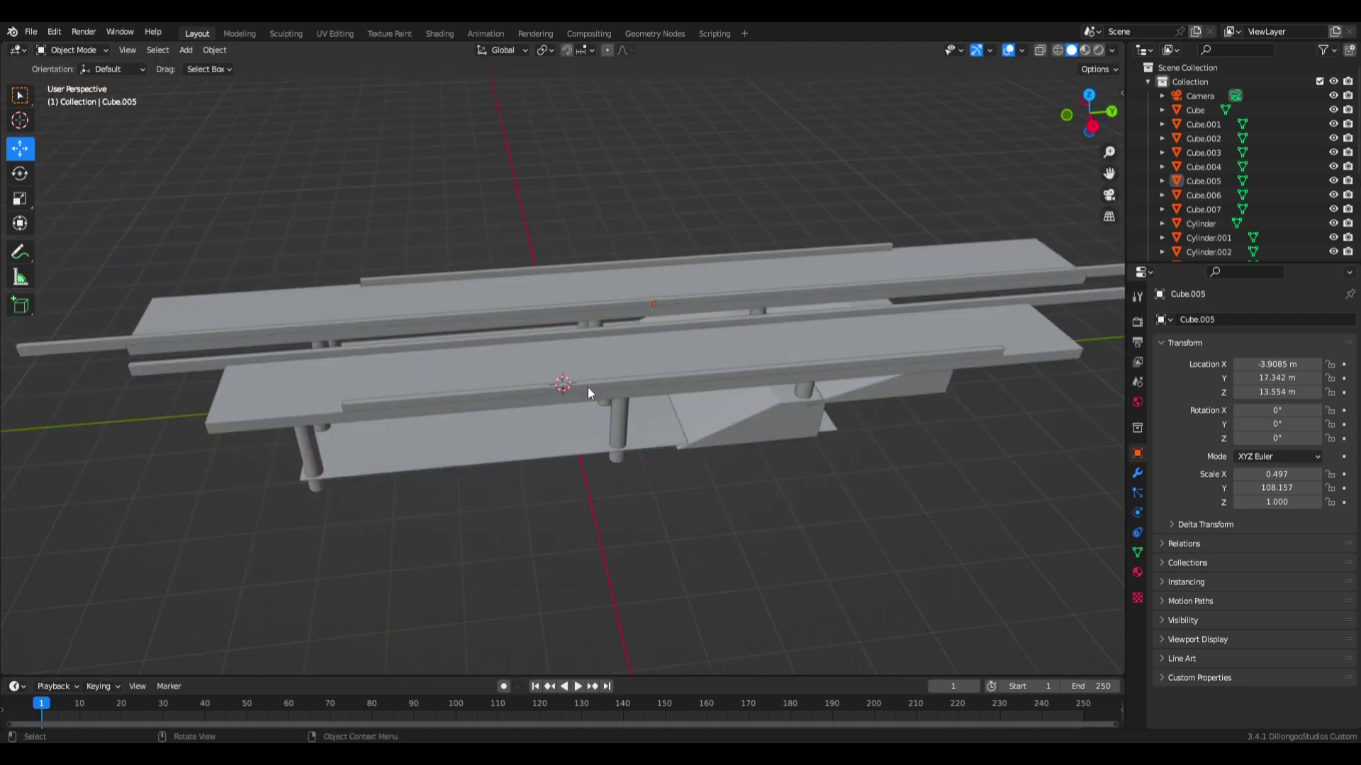
Delete an unwanted rail and stretch the long deck piece along Y
click(686, 334)
mouse_move(588, 386)
middle_down()
mouse_move(638, 355)
mouse_move(569, 323)
middle_up()
key(Delete)
click(784, 302)
key(s)
key(y)
click(676, 325)
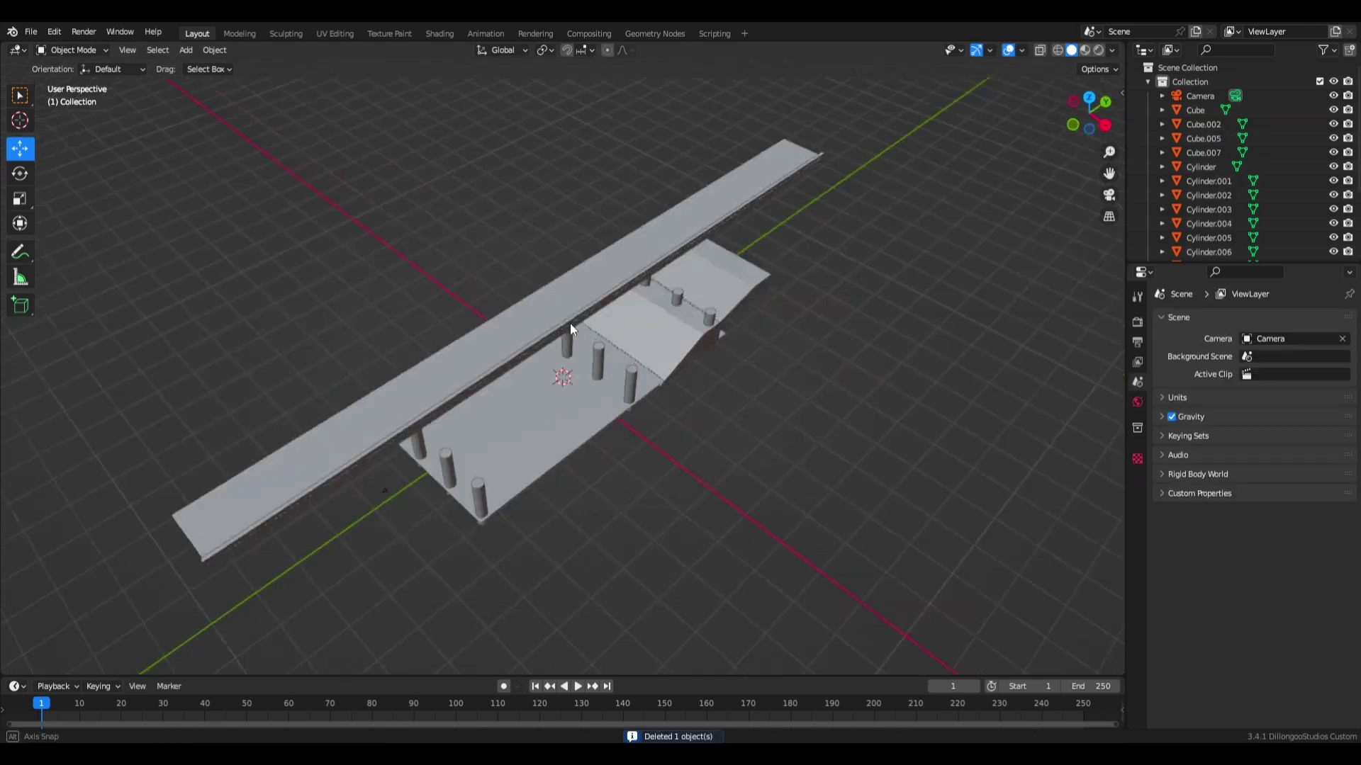
Paste the copied rails onto the second deck slab and view the result through the camera
key(KP_1)
key(ctrl+v)
mouse_move(491, 343)
middle_down()
mouse_move(397, 305)
mouse_move(542, 330)
middle_up()
key(KP_1)
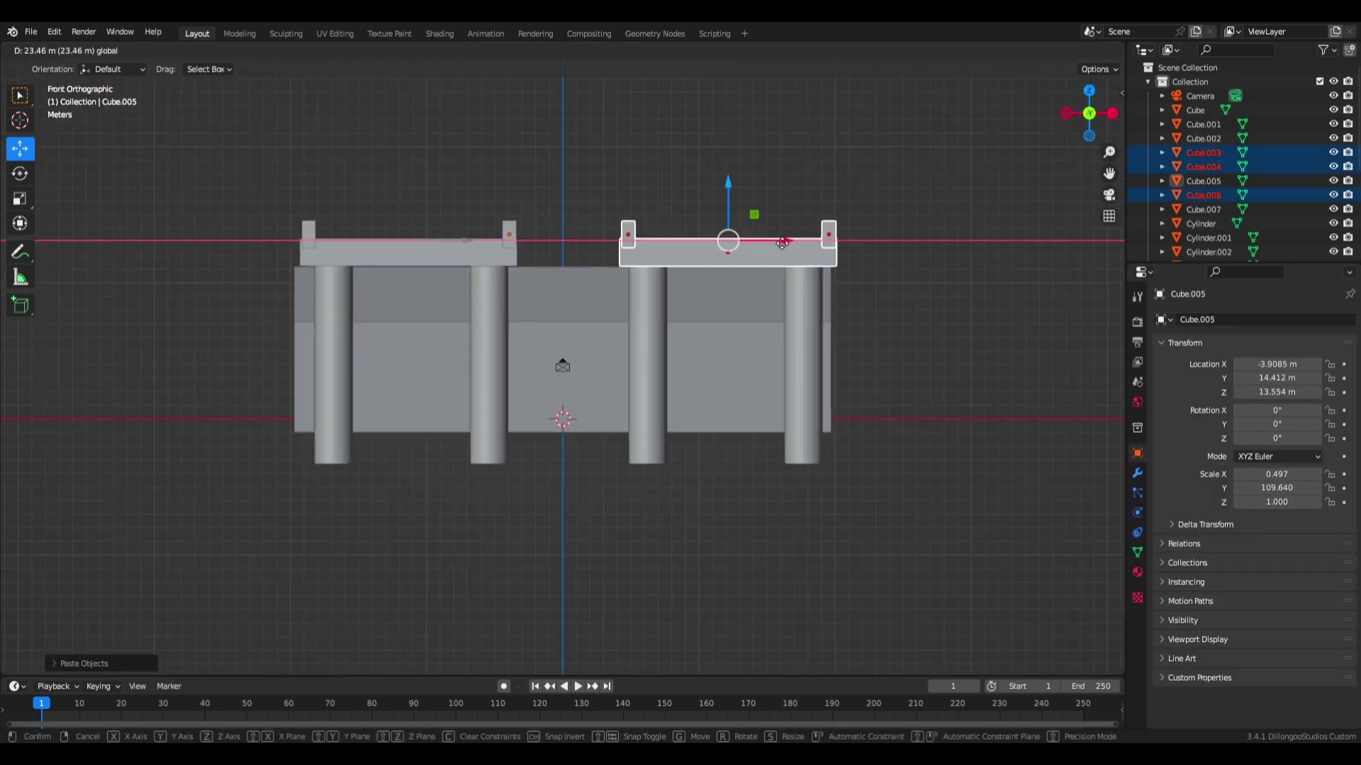
key(alt+a)
key(KP_0)
Add a cube and scale it into a cap block on top of a pillar
middle_drag(739, 394, 872, 441)
key(shift+a)
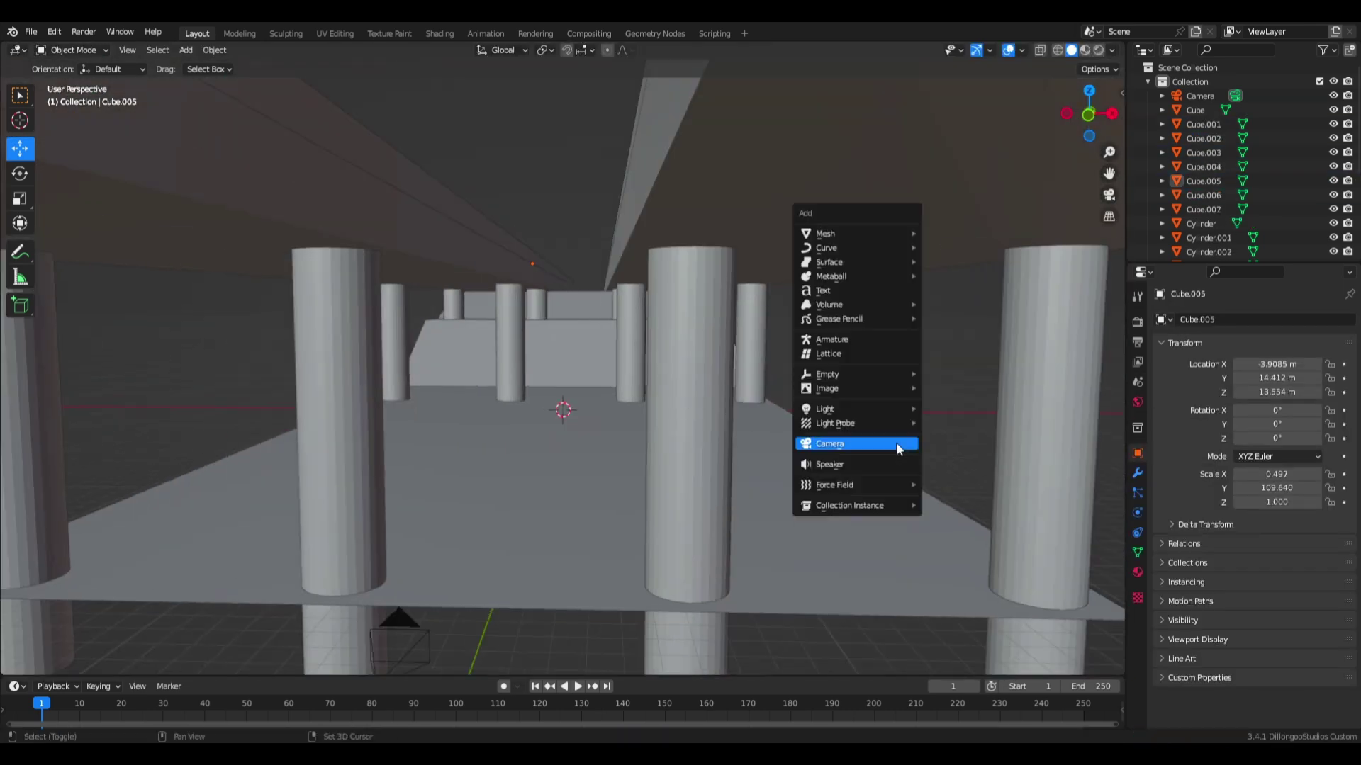
click(943, 440)
key(s)
click(643, 399)
key(s)
key(x)
click(564, 294)
key(KP_1)
mouse_move(564, 294)
middle_down()
mouse_move(465, 368)
mouse_move(703, 318)
middle_up()
scroll(703, 318, up, 2)
key(s)
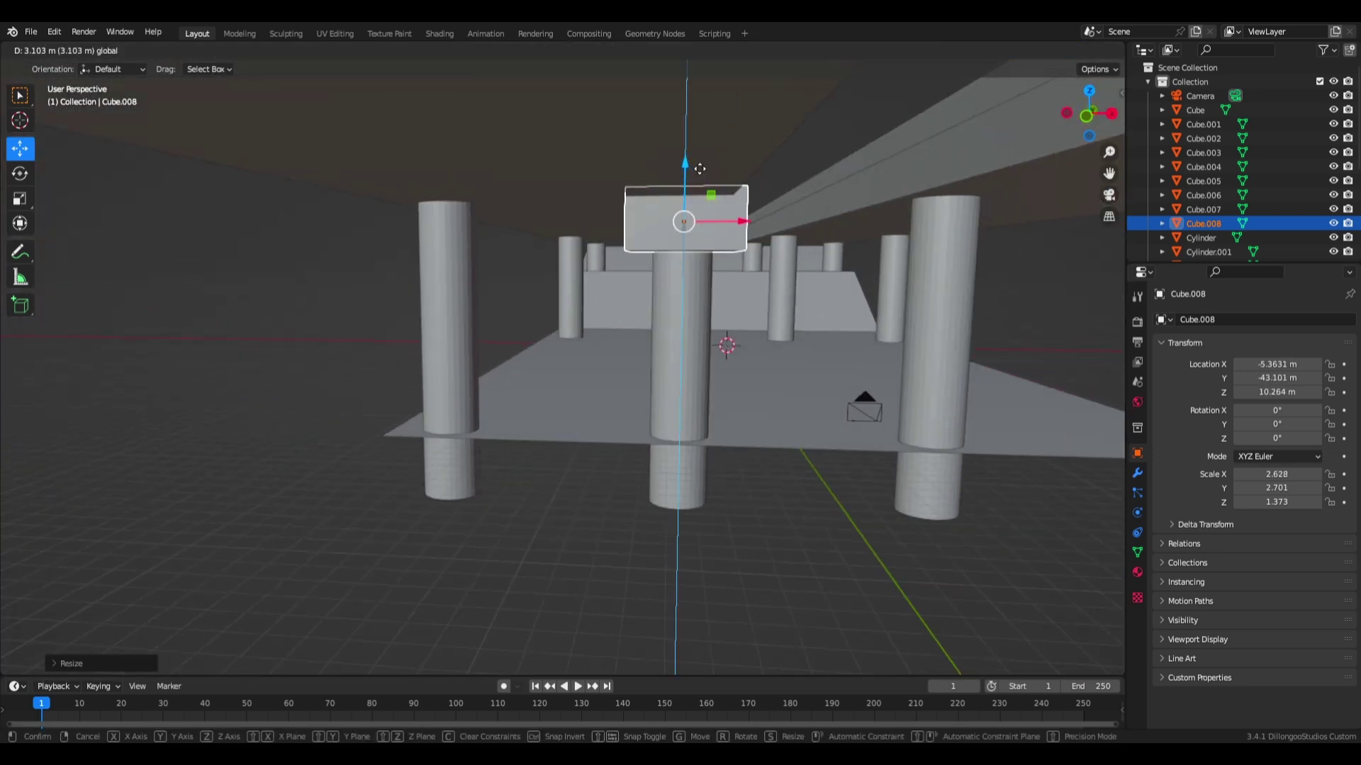
click(747, 224)
Add an edge loop to taper the cap and move it over the rightmost pillar
mouse_move(747, 224)
middle_down()
mouse_move(724, 262)
mouse_move(745, 107)
middle_up()
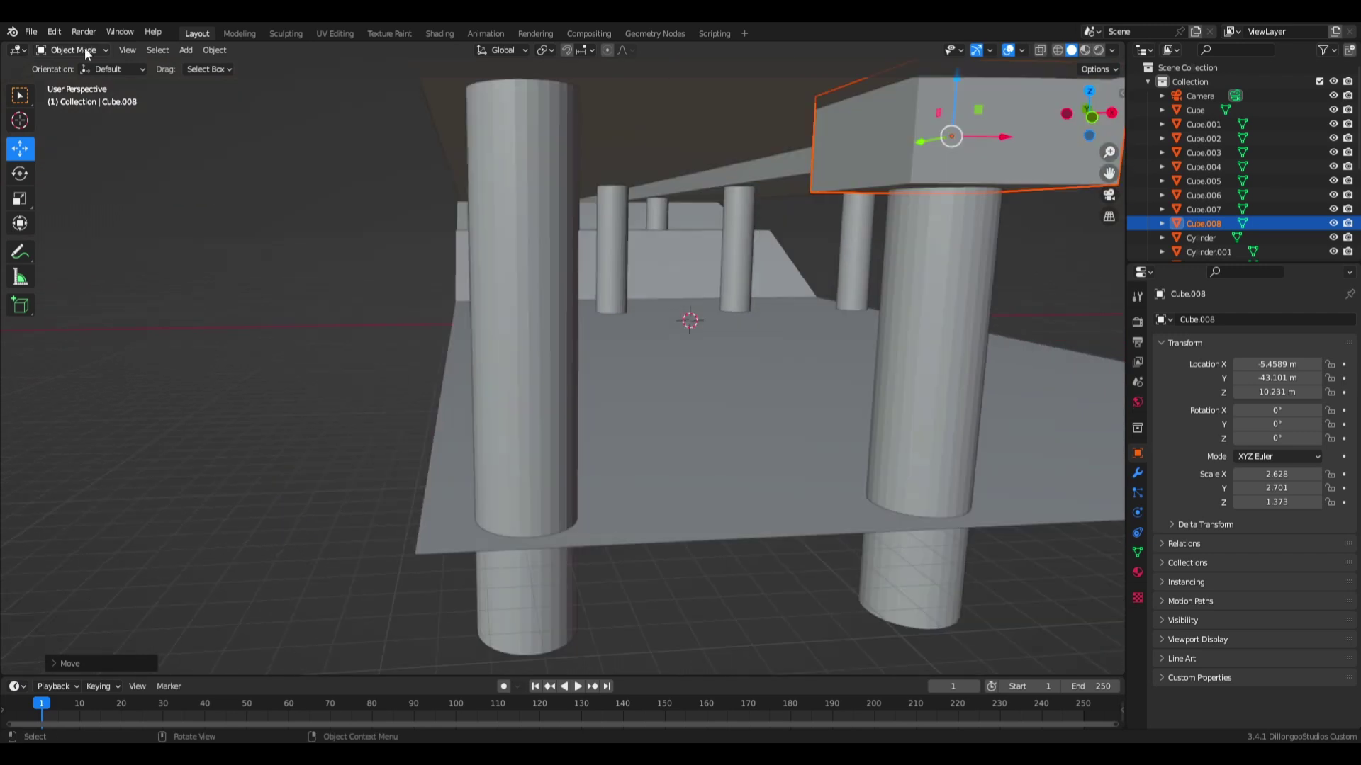
key(Tab)
key(g)
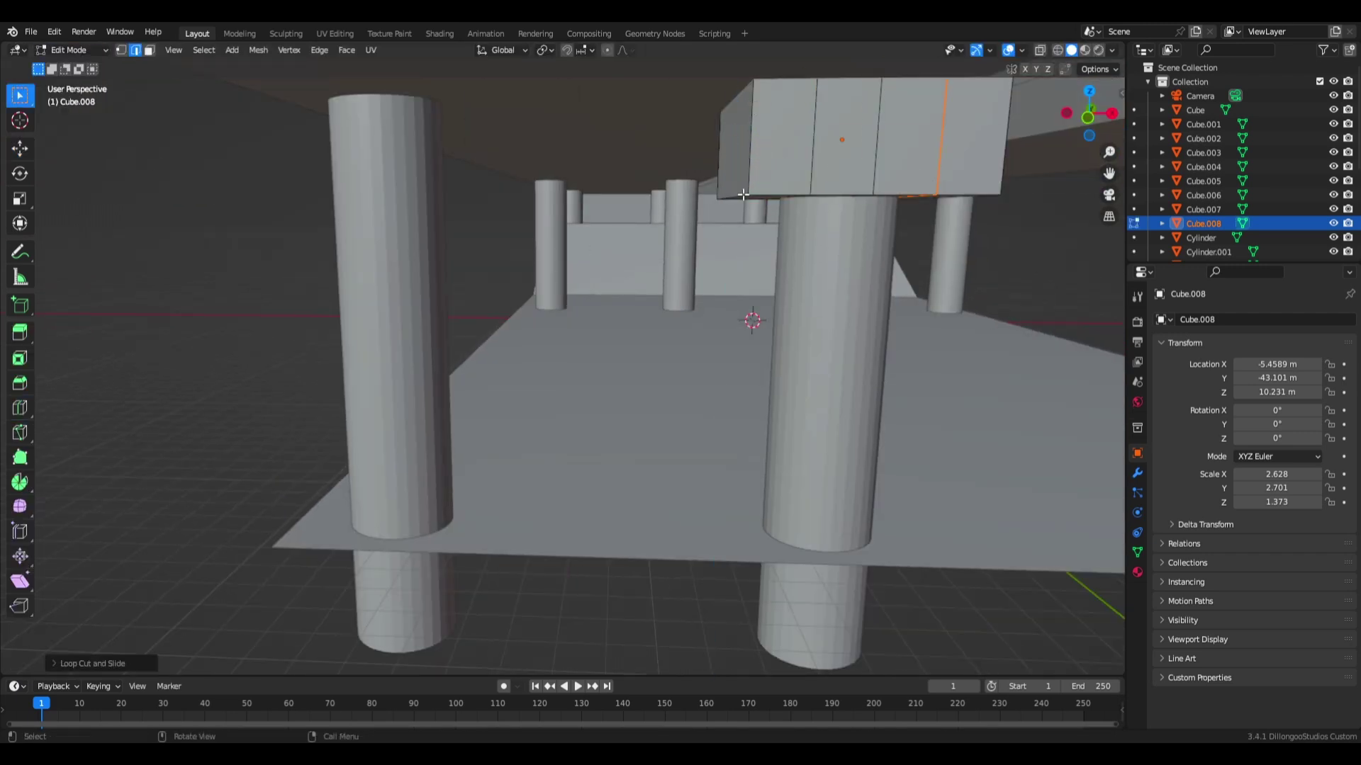
middle_drag(728, 107, 873, 124)
key(KP_1)
key(g)
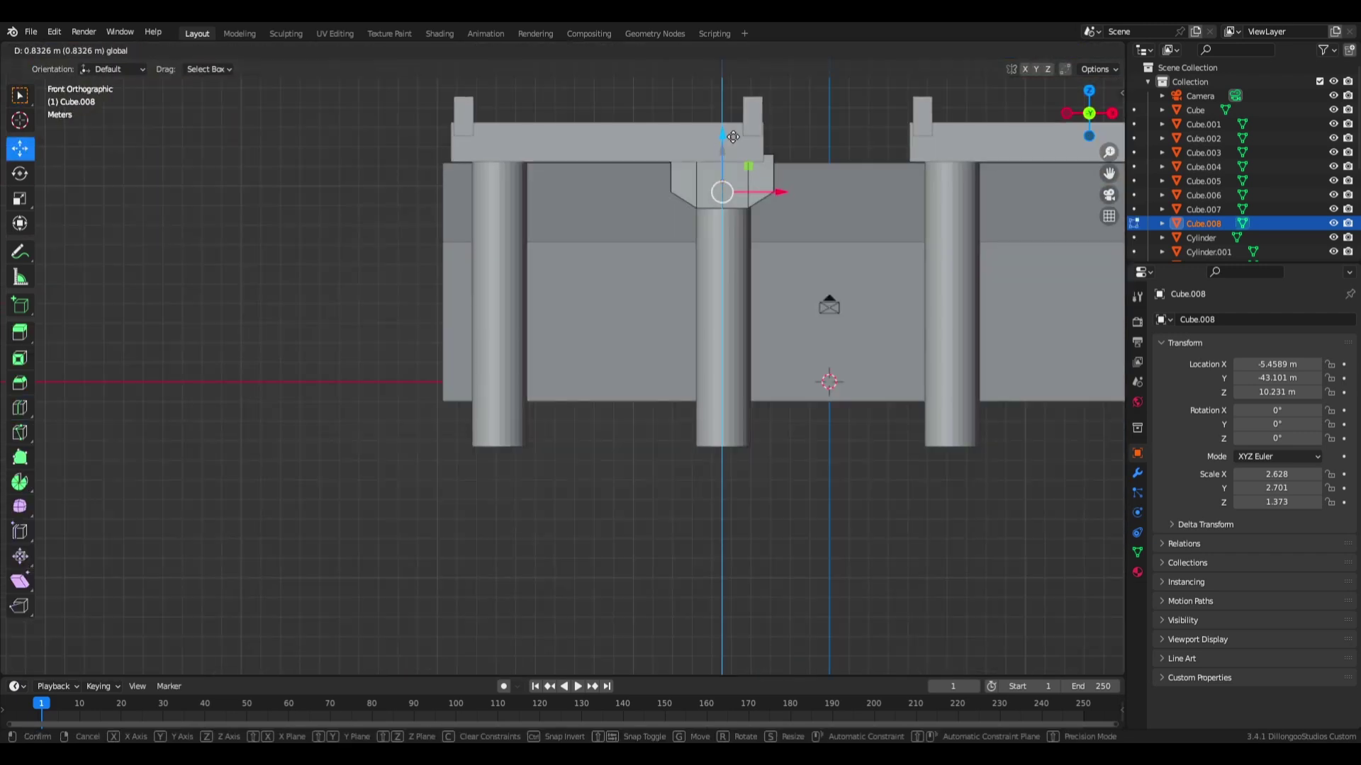
shift+middle_drag(1002, 205, 914, 197)
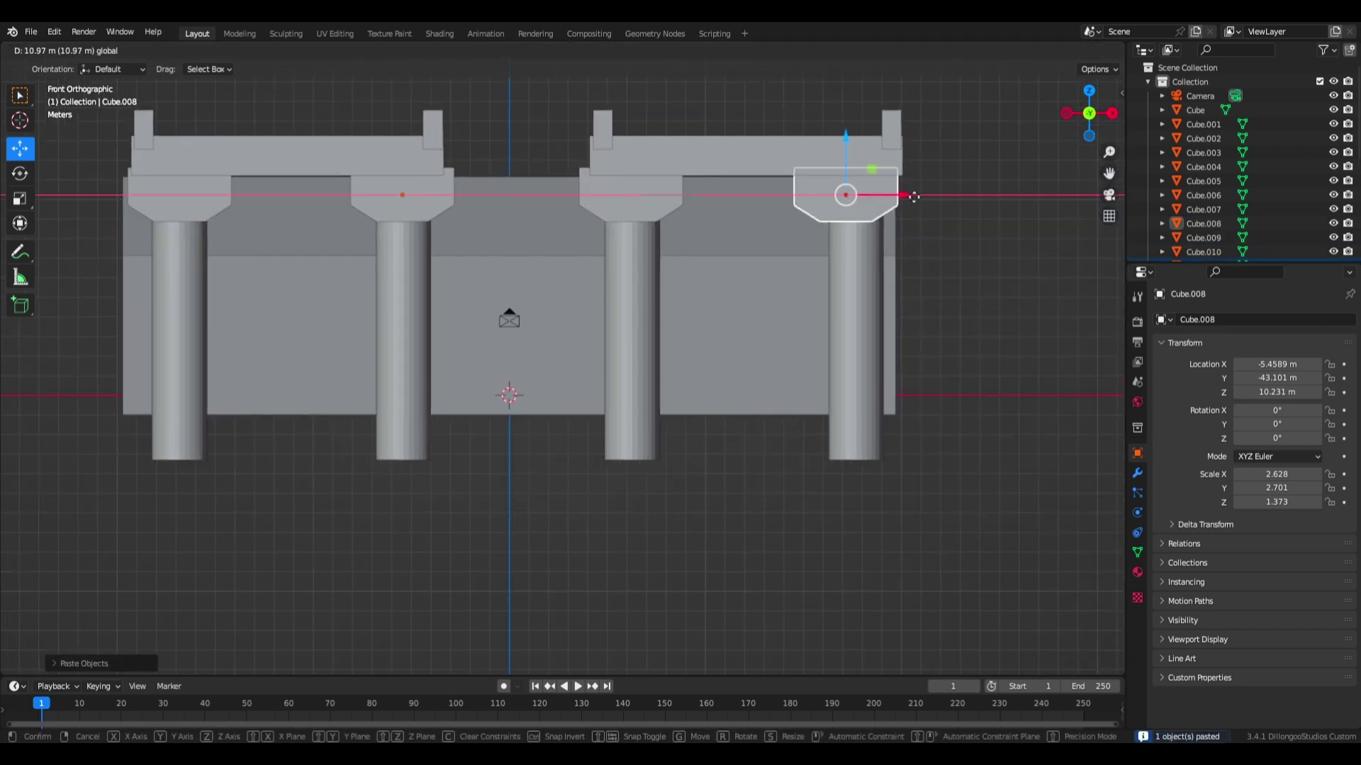
middle_drag(222, 218, 726, 231)
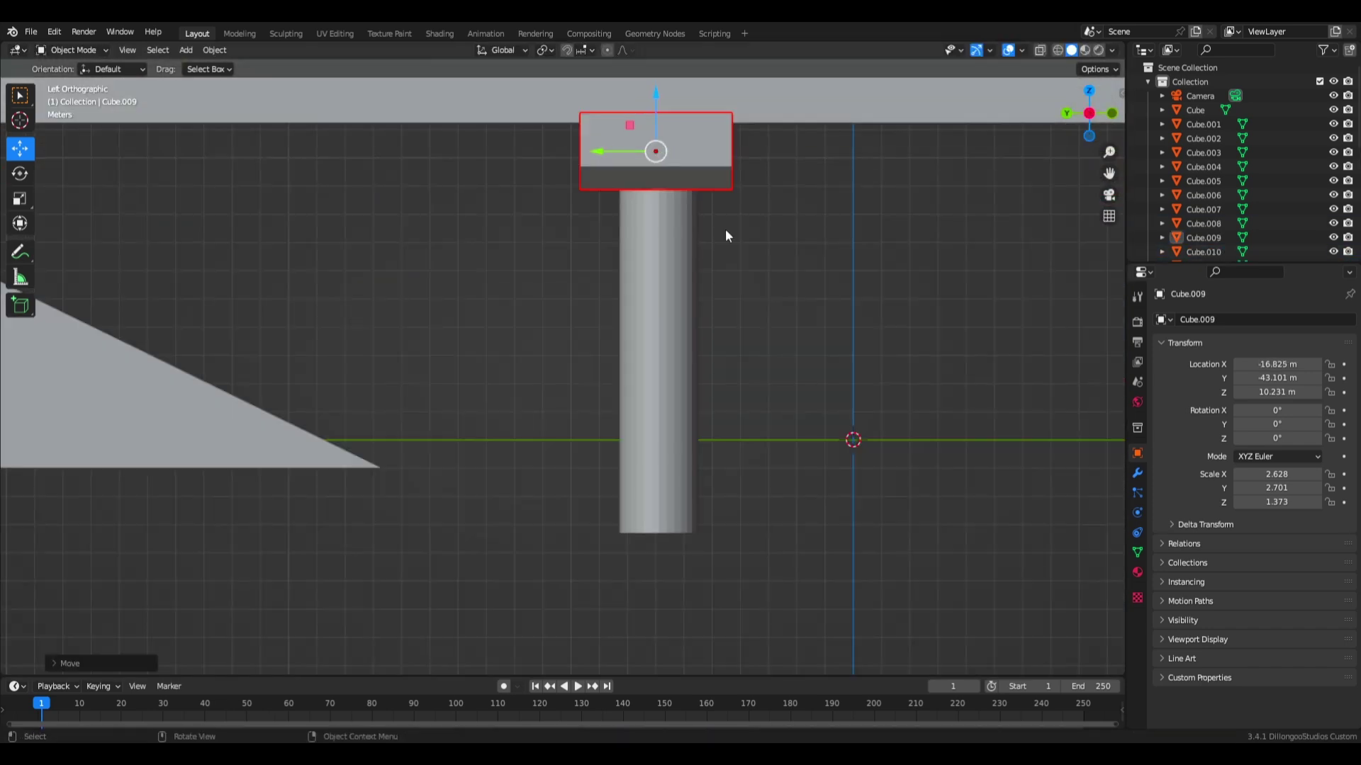
scroll(943, 280, down, 4)
click(238, 294)
Inspect the pier caps from beneath the deck and begin adding a cylinder
mouse_move(238, 294)
middle_down()
mouse_move(606, 490)
mouse_move(601, 478)
mouse_move(662, 487)
mouse_move(594, 492)
mouse_move(844, 496)
mouse_move(328, 520)
mouse_move(601, 522)
middle_up()
scroll(594, 482, down, 2)
scroll(594, 492, up, 4)
scroll(601, 530, down, 3)
scroll(552, 531, up, 3)
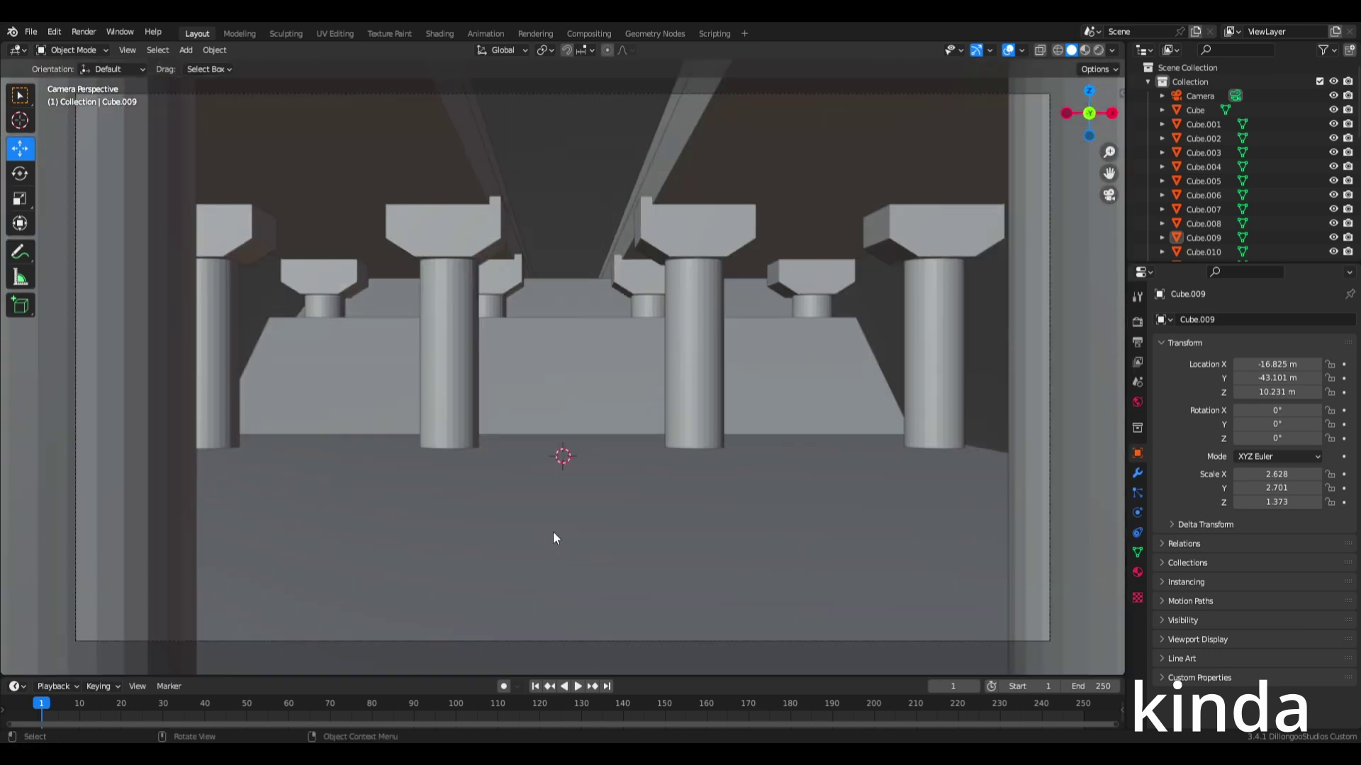
key(shift+a)
Add a cylinder, raise it along Z and scale it down to 0.586 barrel size
click(626, 525)
key(g)
key(z)
click(571, 464)
key(s)
click(651, 470)
key(KP_0)
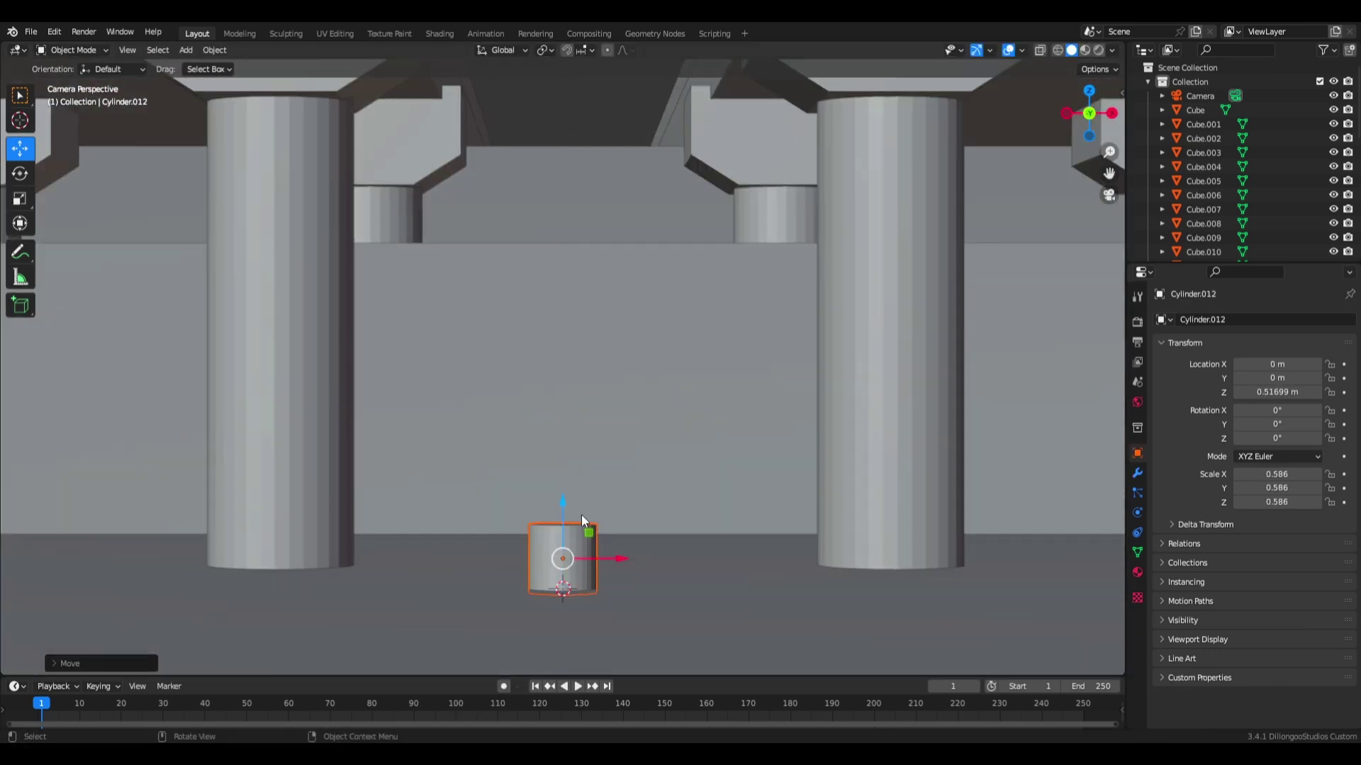
Loop-cut the cylinder and scale the edge rings outward into raised hoops
click(553, 540)
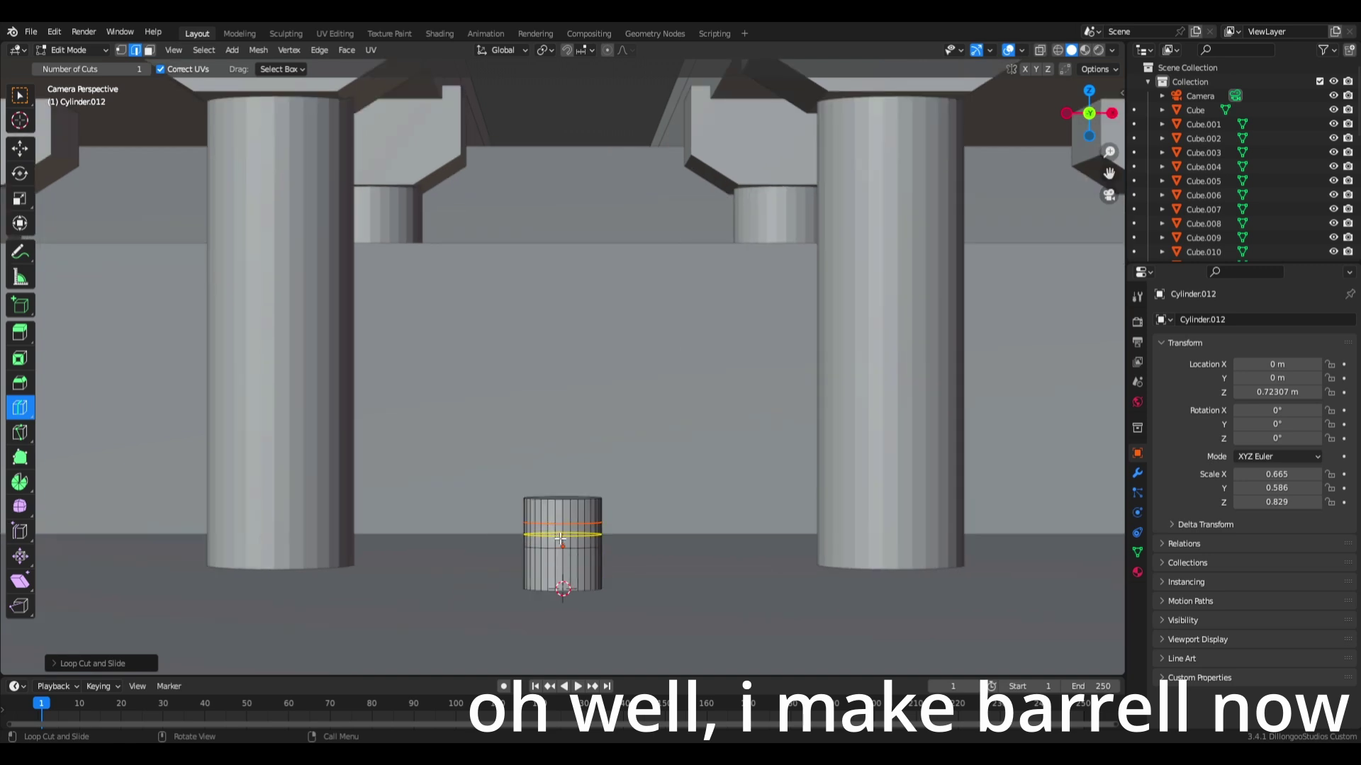
middle_drag(559, 566, 449, 376)
ctrl+click(450, 376)
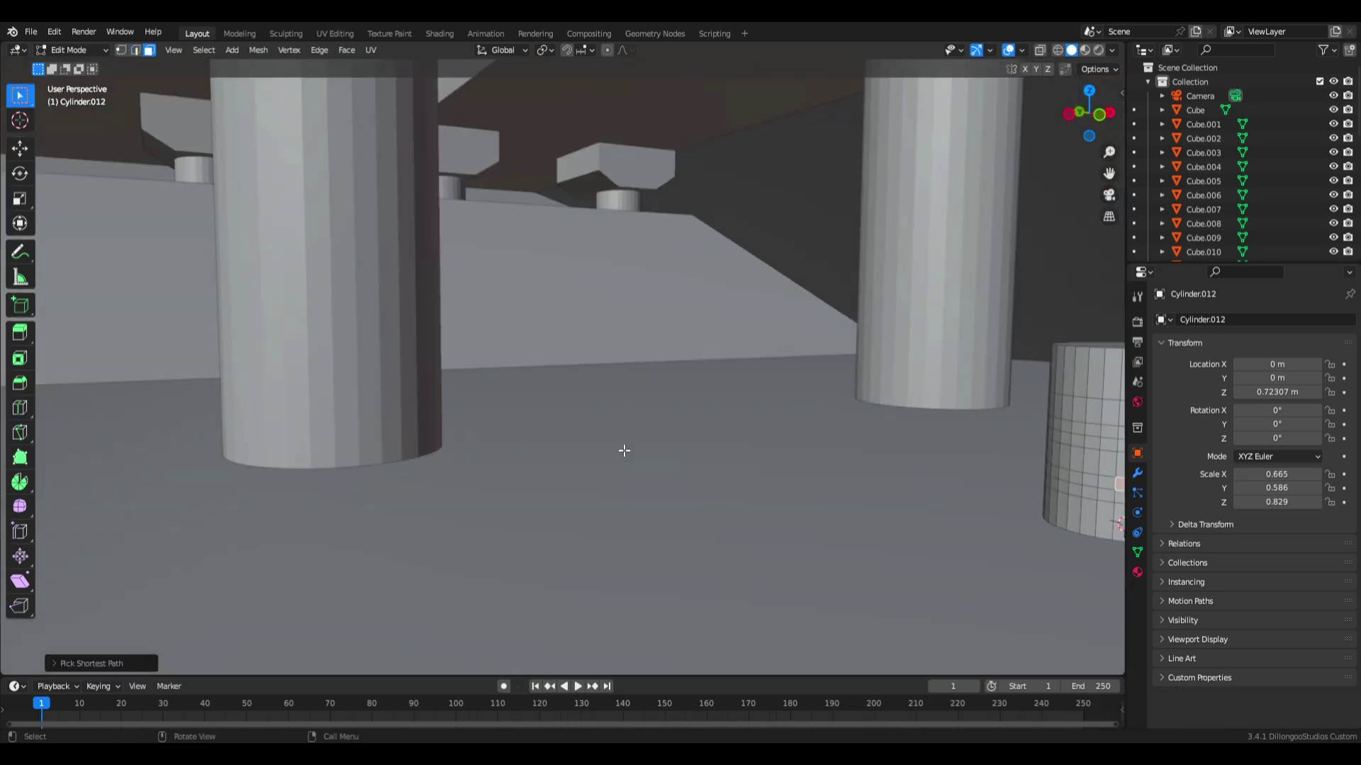
mouse_move(623, 449)
middle_down()
mouse_move(1002, 270)
mouse_move(628, 433)
mouse_move(161, 522)
mouse_move(284, 283)
middle_up()
key(KP_Decimal)
key(g)
key(z)
key(z)
key(Escape)
key(s)
click(137, 531)
Smooth-shade the barrel and squash it shorter along Z
key(Tab)
click(71, 49)
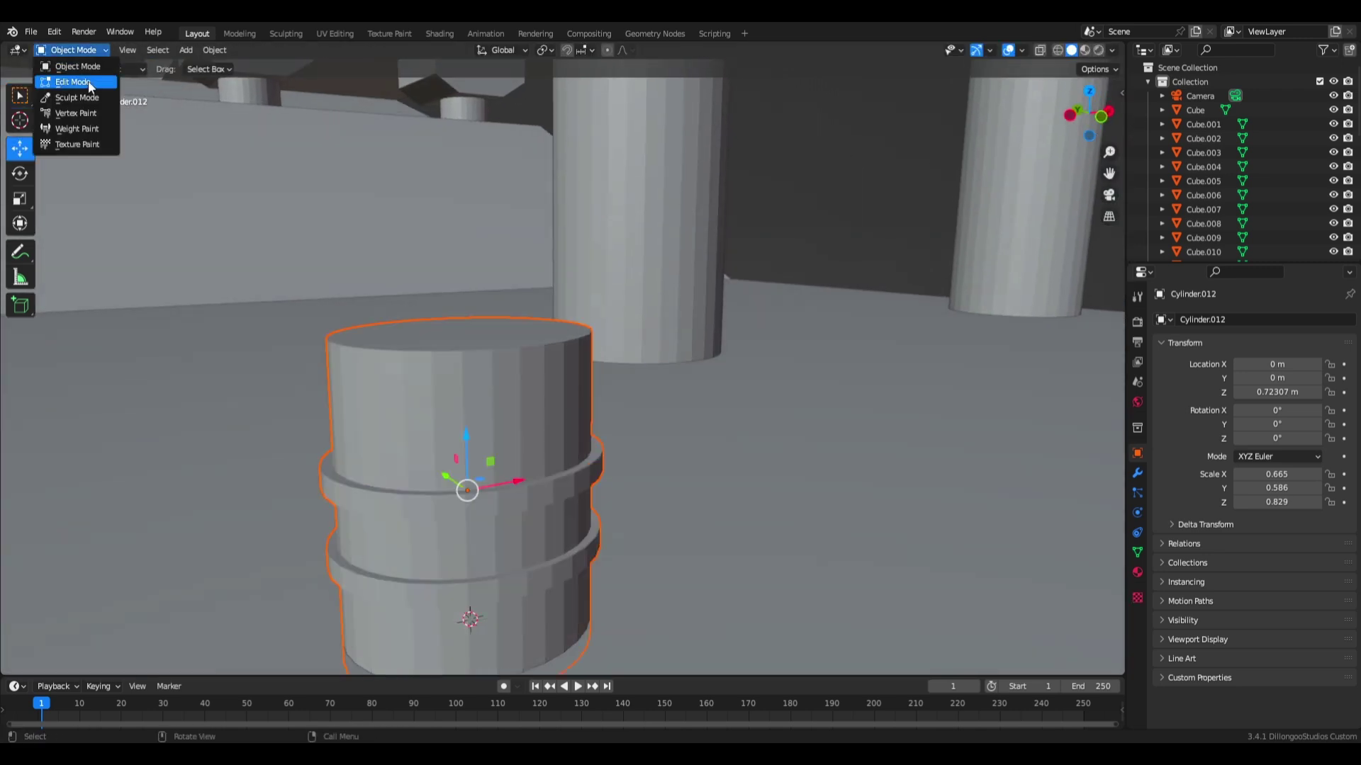
key(Tab)
right_click(397, 446)
click(397, 446)
middle_drag(396, 446, 475, 497)
key(ctrl+b)
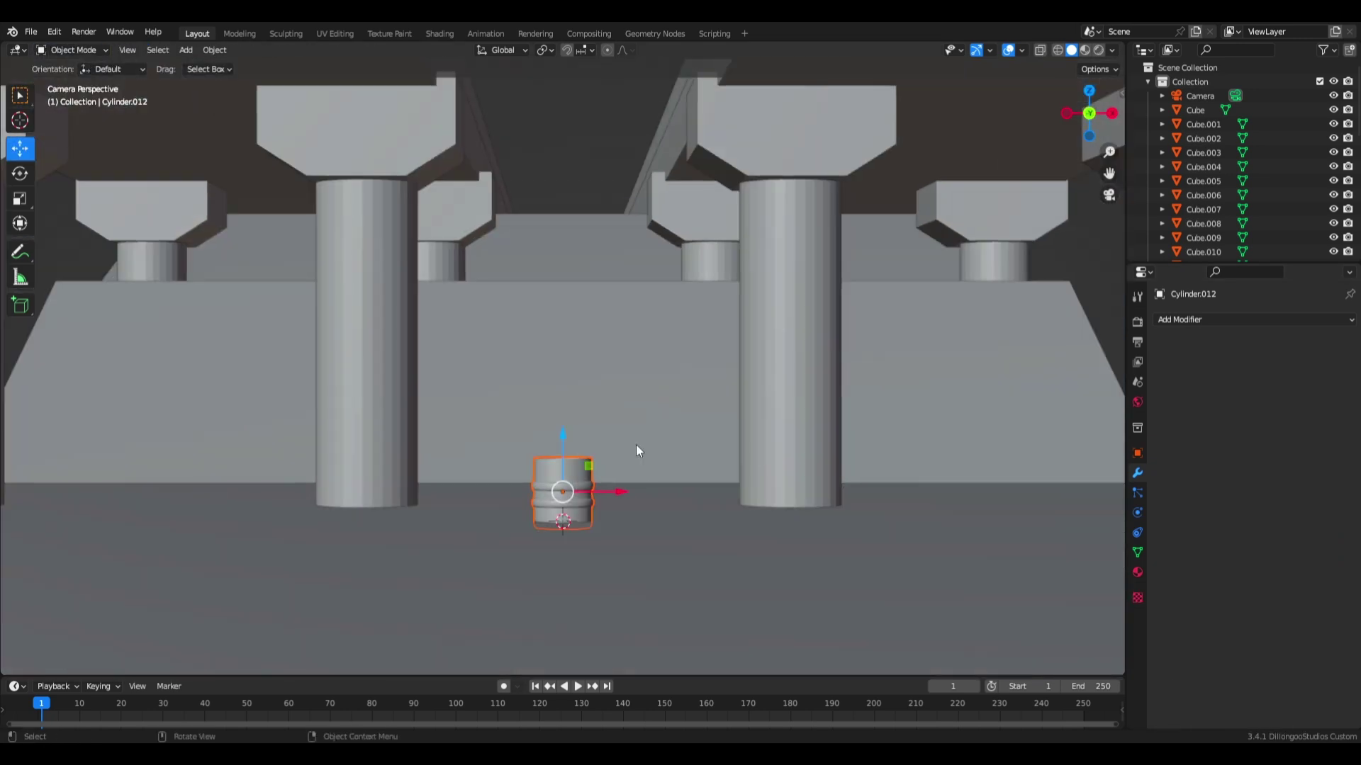
key(s)
key(z)
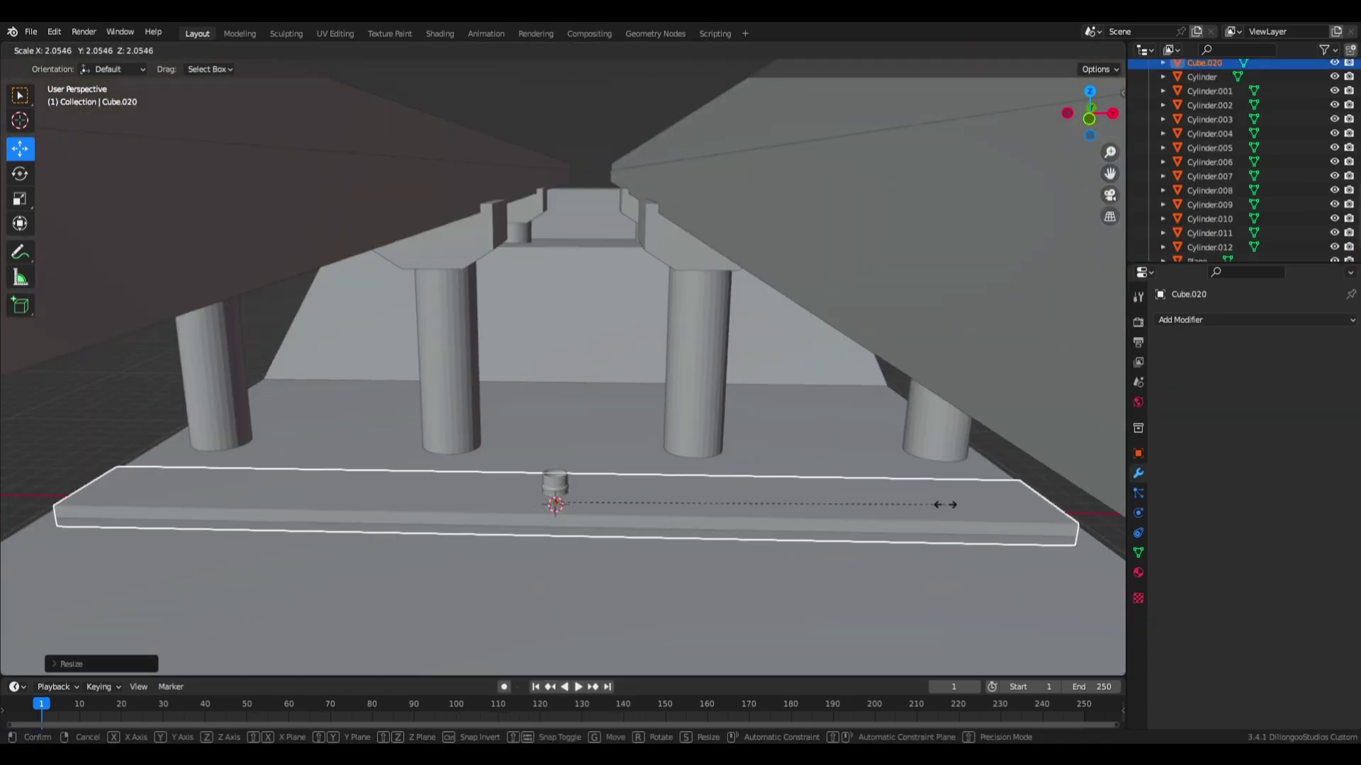
Stretch the cube along X into a long sidewalk slab and apply its location
key(s)
key(x)
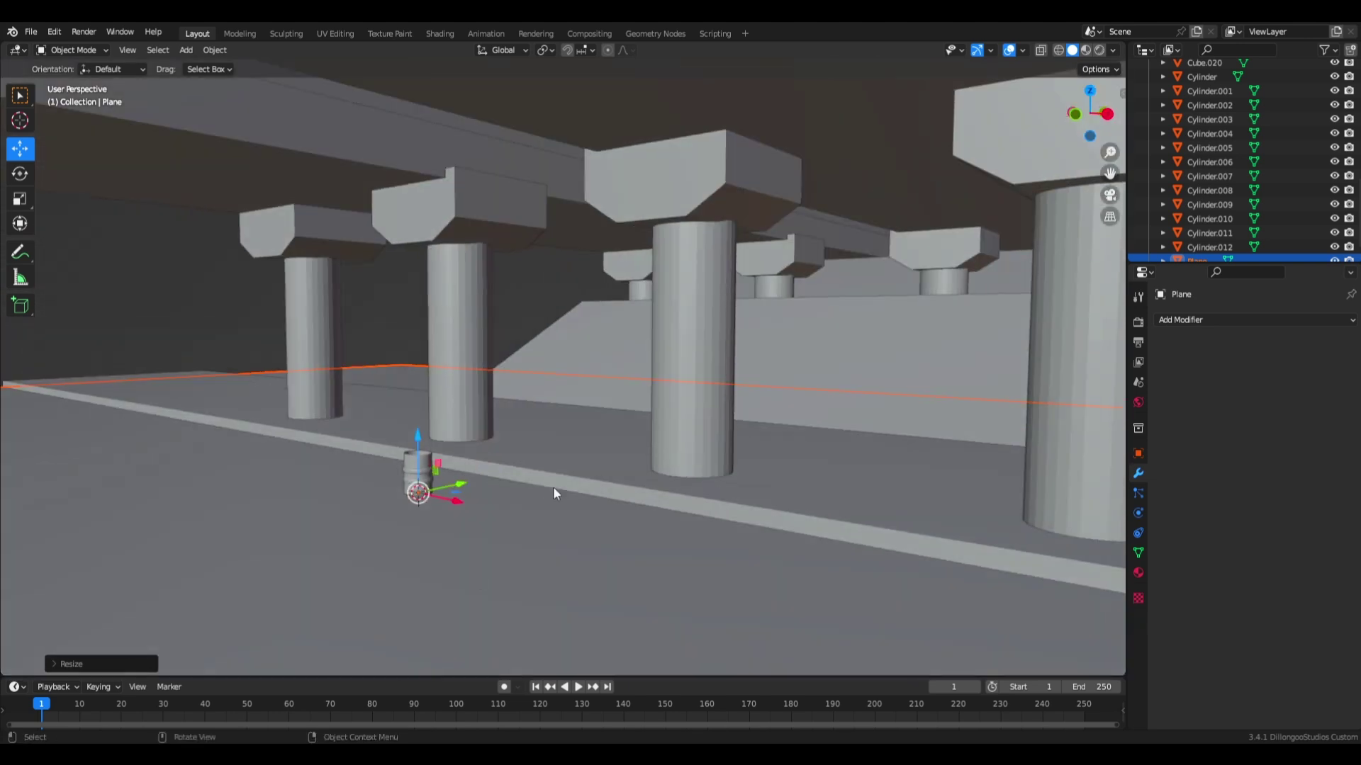
key(Tab)
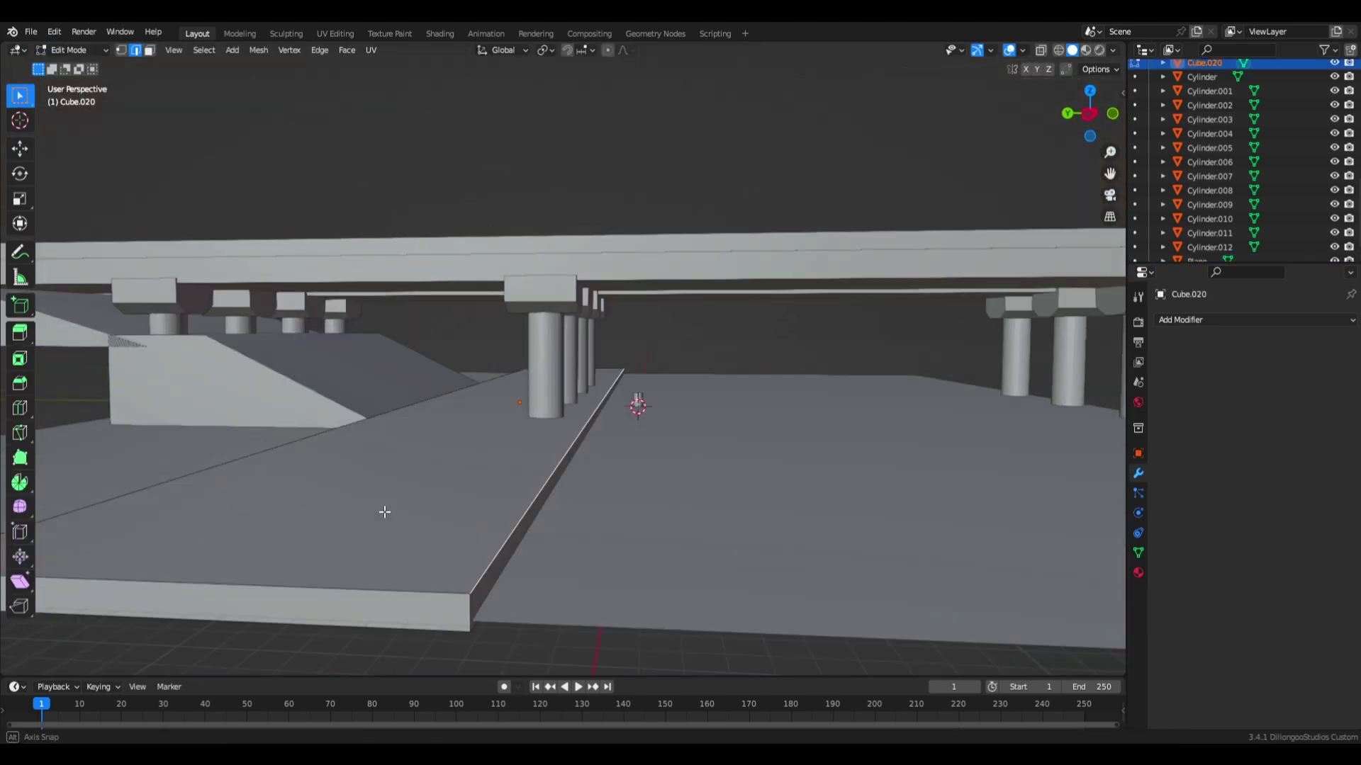
key(Tab)
key(ctrl+a)
click(381, 524)
Bevel the slab's top edge and give the sidewalk smooth shading
right_click(442, 523)
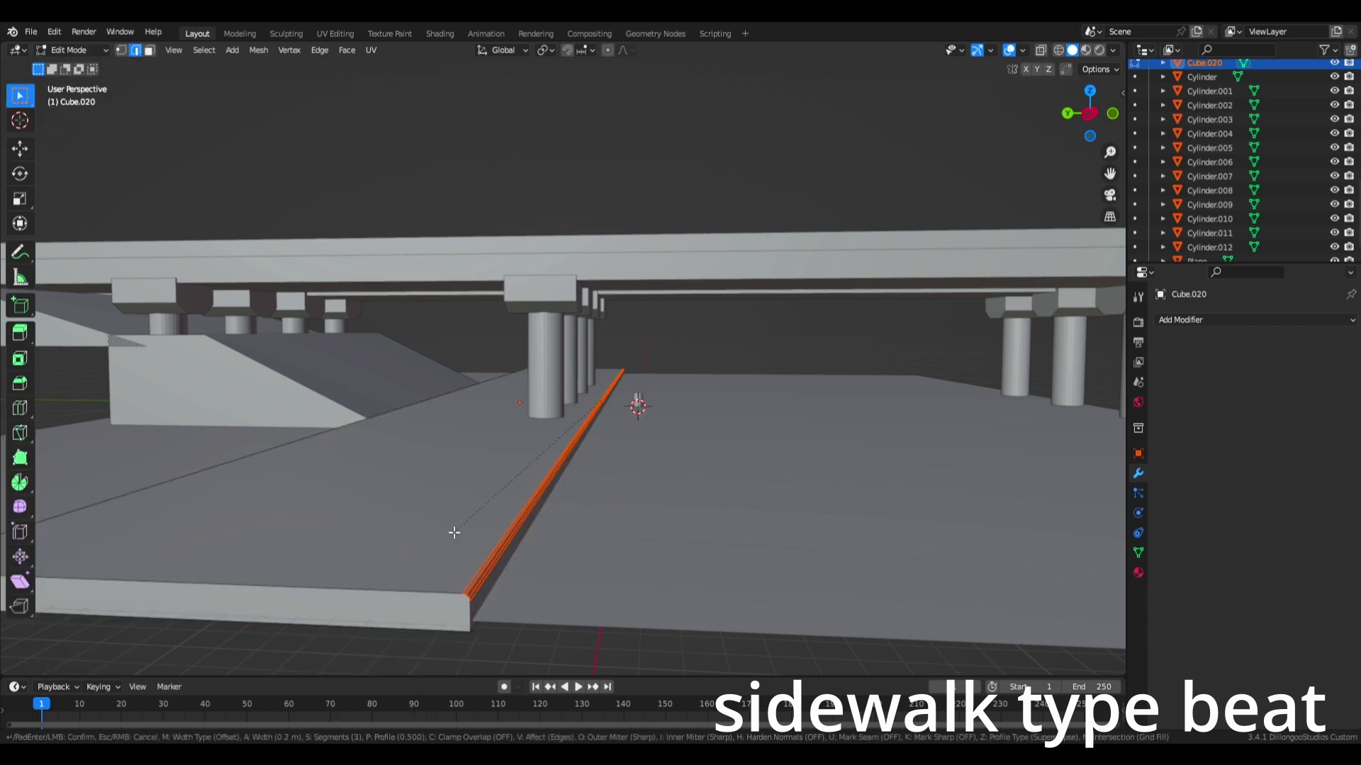
key(Tab)
right_click(395, 460)
click(395, 465)
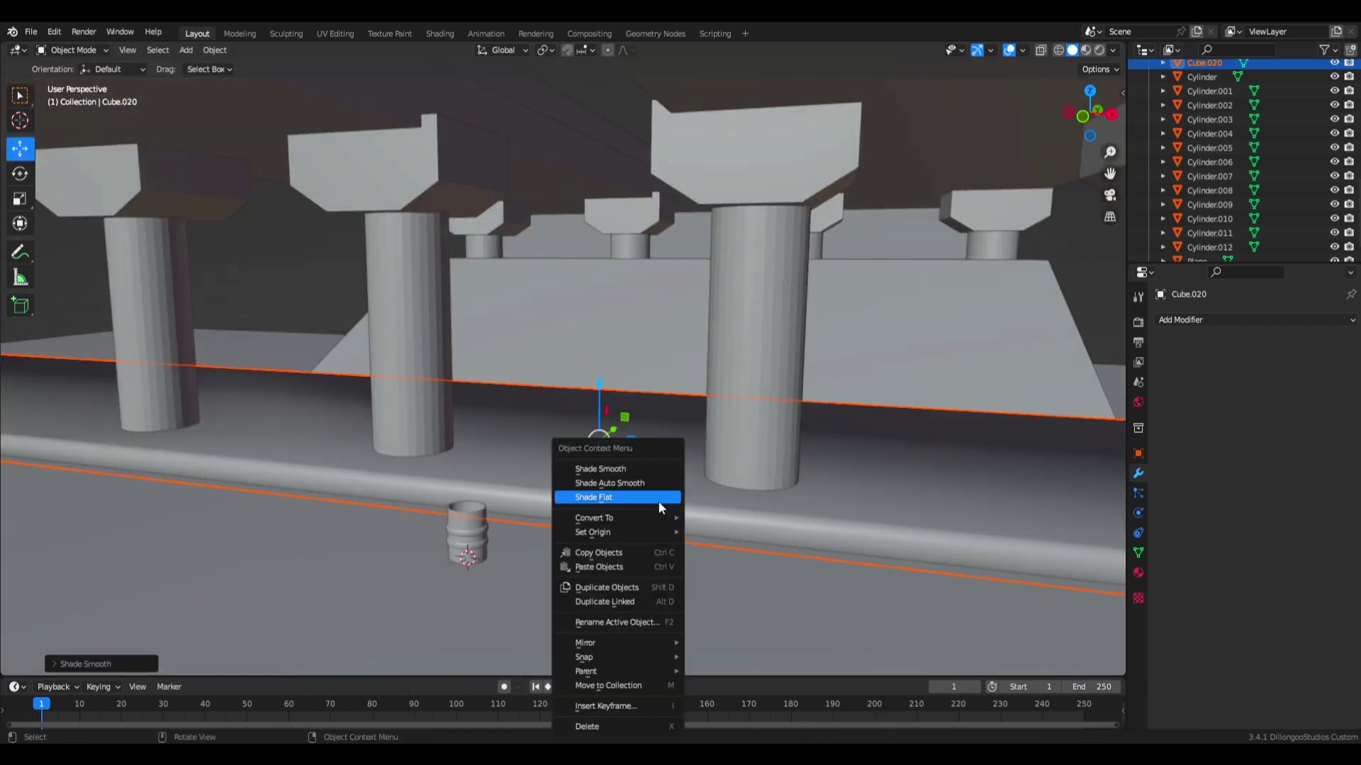
right_click(496, 434)
mouse_move(518, 464)
middle_down()
mouse_move(506, 537)
mouse_move(697, 456)
middle_up()
Move the barrel onto the sidewalk beside a pillar
click(562, 425)
scroll(562, 426, up, 4)
drag(567, 457, 496, 502)
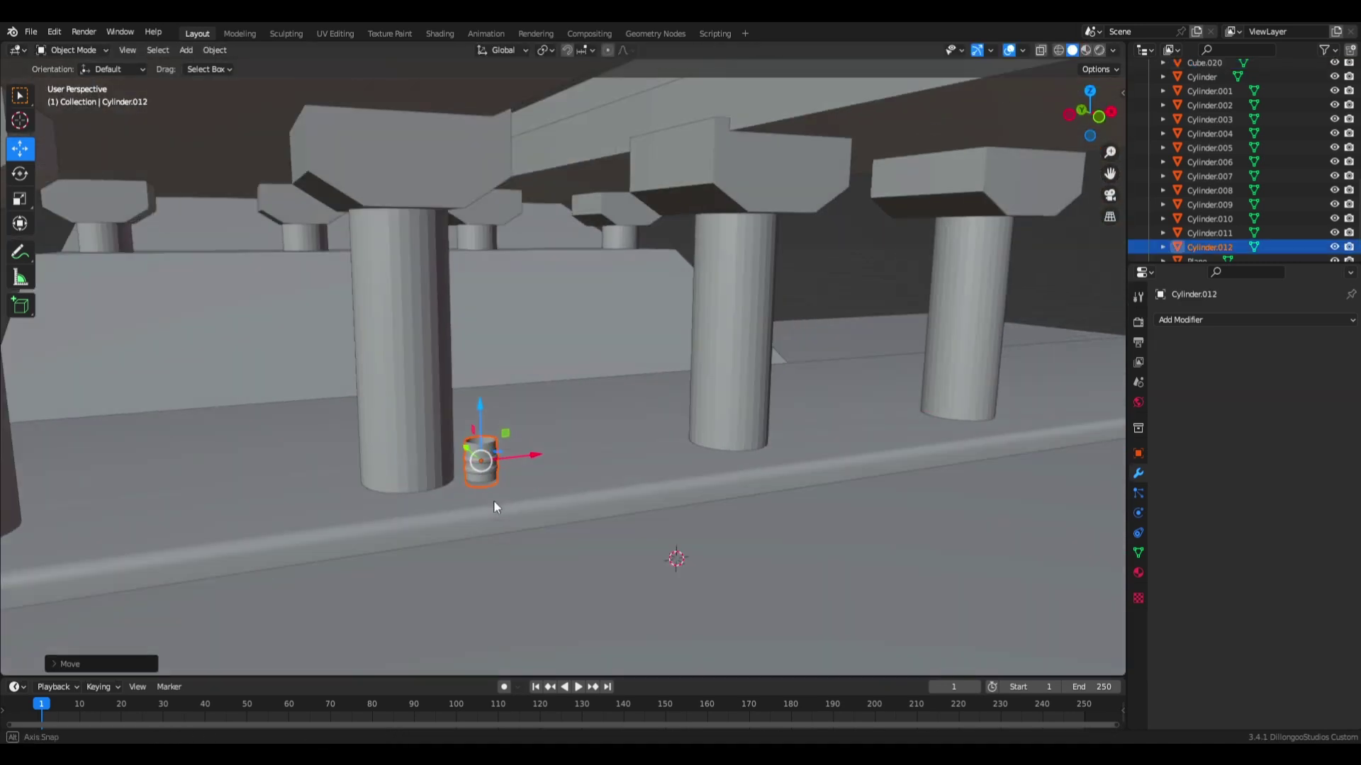
scroll(496, 502, up, 3)
mouse_move(494, 424)
middle_down()
mouse_move(486, 501)
mouse_move(638, 496)
middle_up()
Add a new cube mesh beside the pillars
key(KP_0)
click(912, 360)
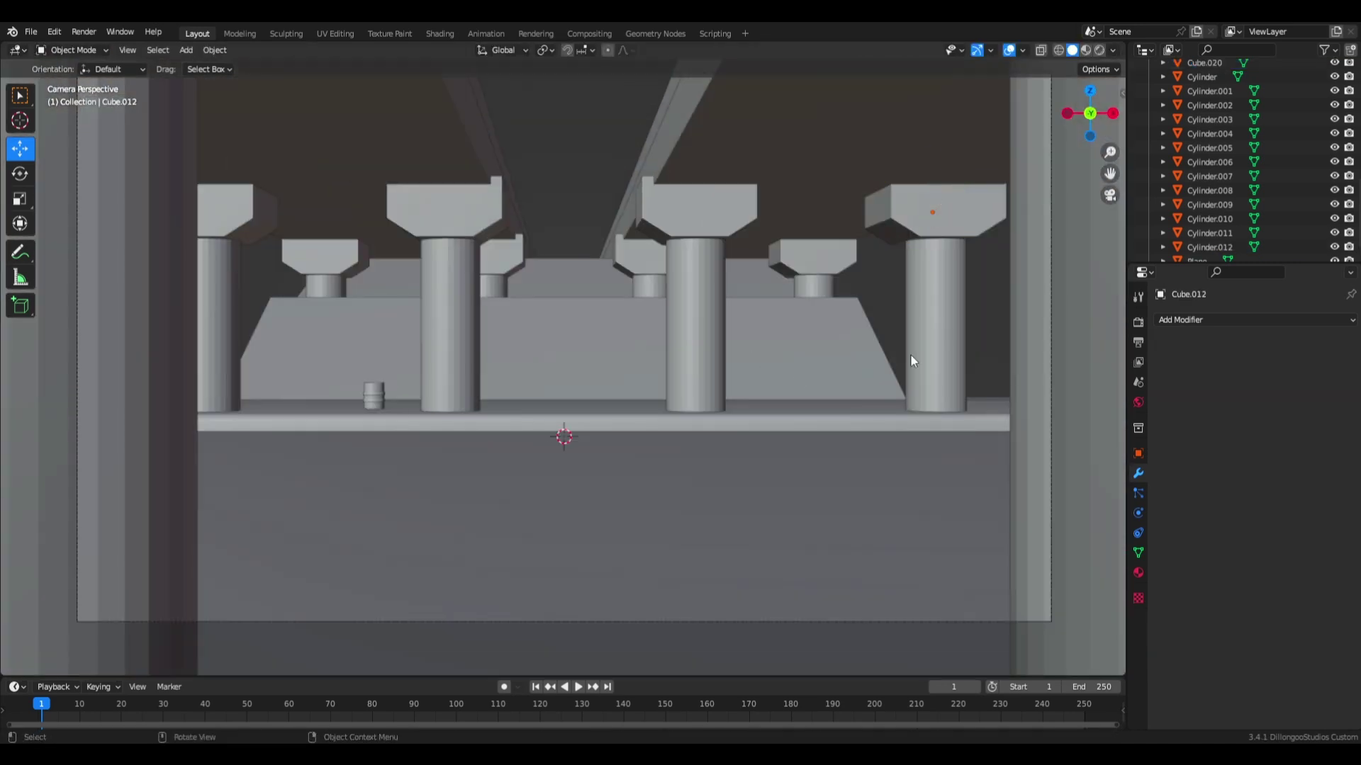
mouse_move(501, 486)
middle_down()
mouse_move(458, 489)
mouse_move(850, 454)
middle_up()
key(shift+a)
click(708, 454)
key(s)
click(422, 542)
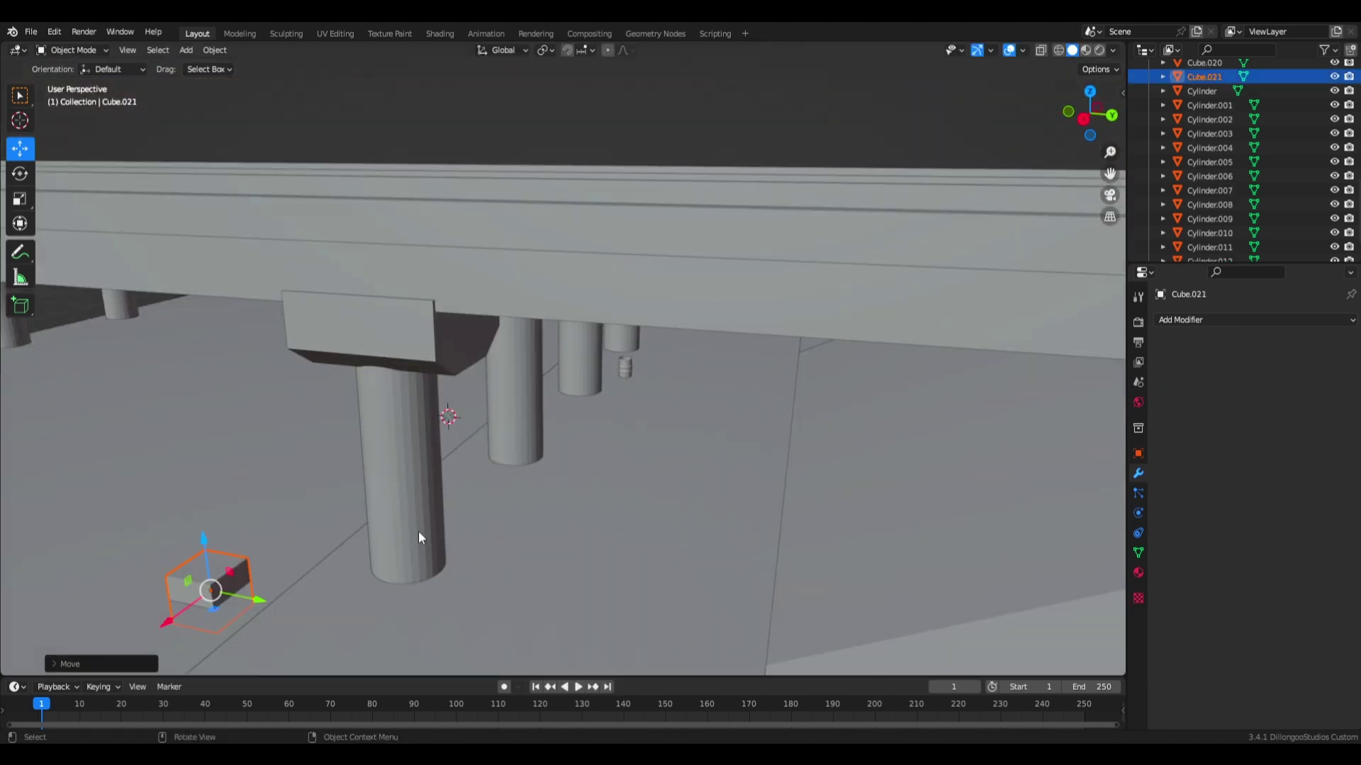
Scale the cube wider along X and flatten it along Z
middle_drag(422, 542, 799, 396)
scroll(370, 445, down, 3)
key(s)
key(x)
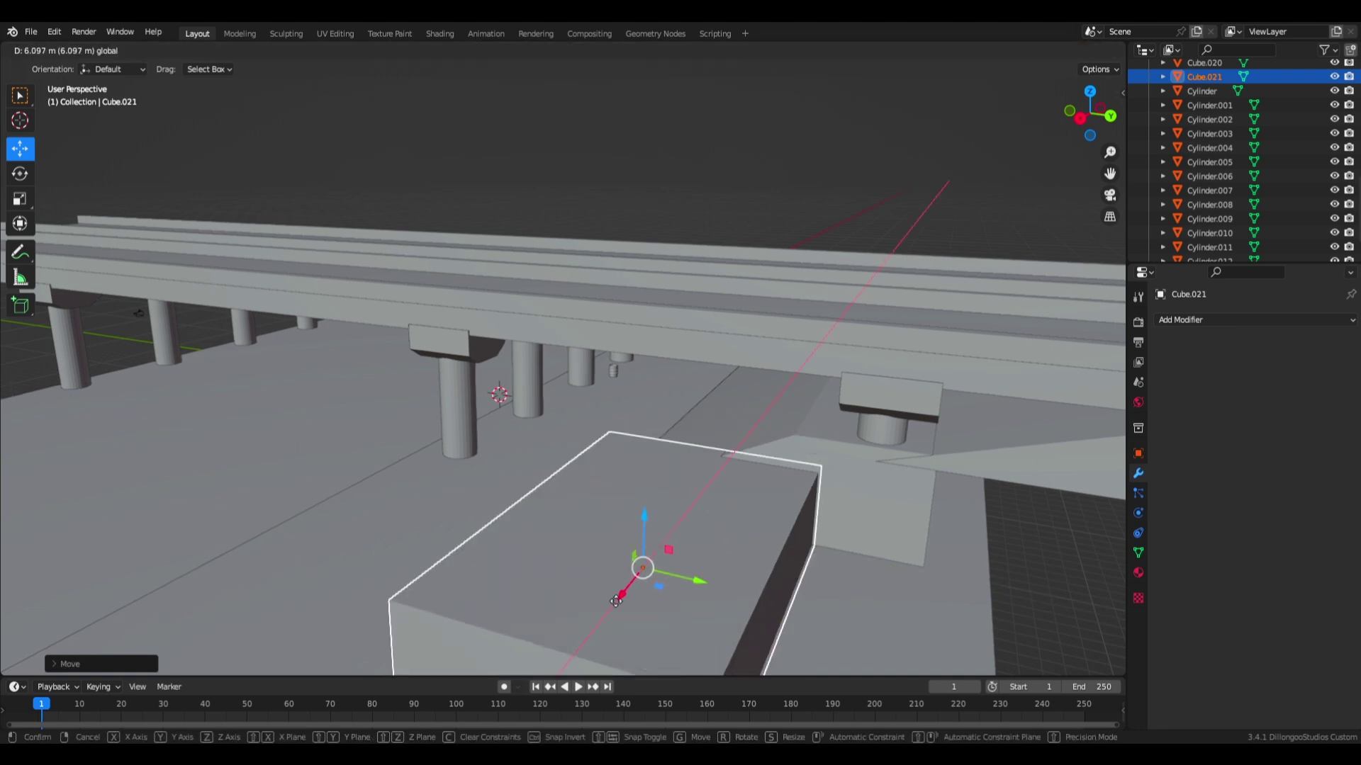
key(Return)
mouse_move(496, 425)
middle_down()
mouse_move(709, 440)
mouse_move(746, 301)
mouse_move(867, 395)
mouse_move(810, 358)
mouse_move(721, 433)
mouse_move(836, 425)
middle_up()
key(s)
key(z)
click(787, 435)
Slide the block's top edge in Edit Mode to form a sloped face
key(Tab)
key(shift+space)
key(g)
drag(762, 422, 764, 433)
mouse_move(513, 333)
middle_down()
mouse_move(887, 491)
mouse_move(794, 467)
mouse_move(838, 486)
middle_up()
Subdivide the block's mesh and stretch it lengthwise along Y
key(Tab)
right_click(794, 467)
click(796, 480)
key(Tab)
key(s)
key(y)
click(802, 504)
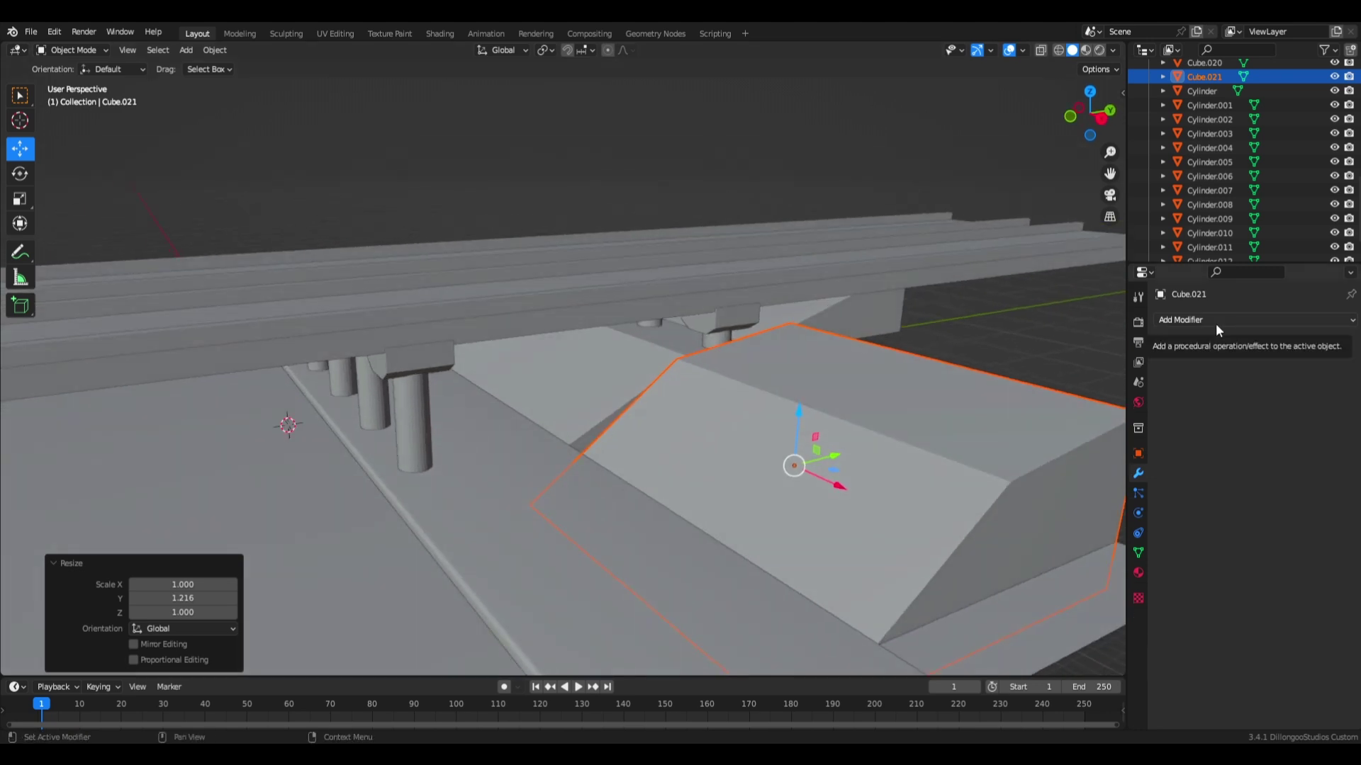
Add a Subdivision Surface modifier, widen the block slightly along X, and apply it
click(1215, 323)
click(1093, 578)
click(1334, 382)
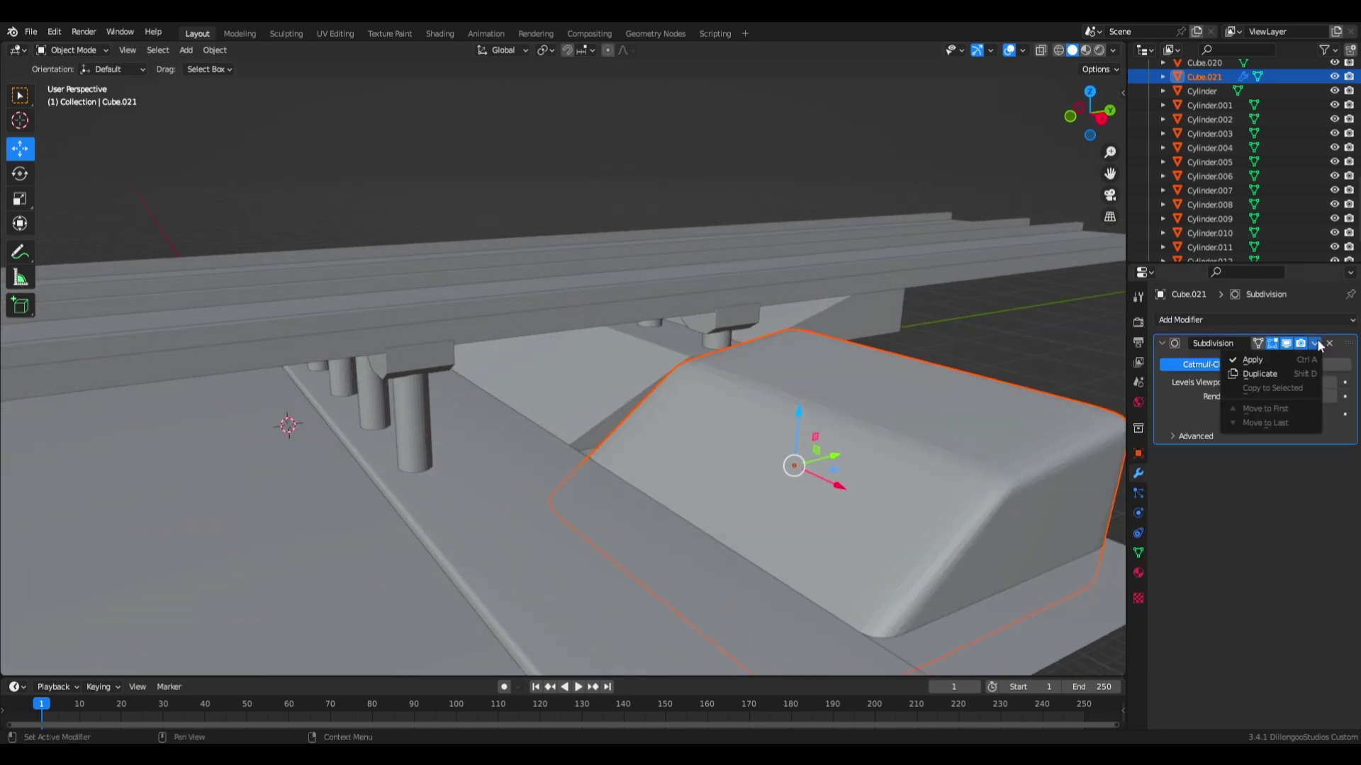
key(s)
key(x)
click(704, 490)
middle_drag(704, 491, 863, 489)
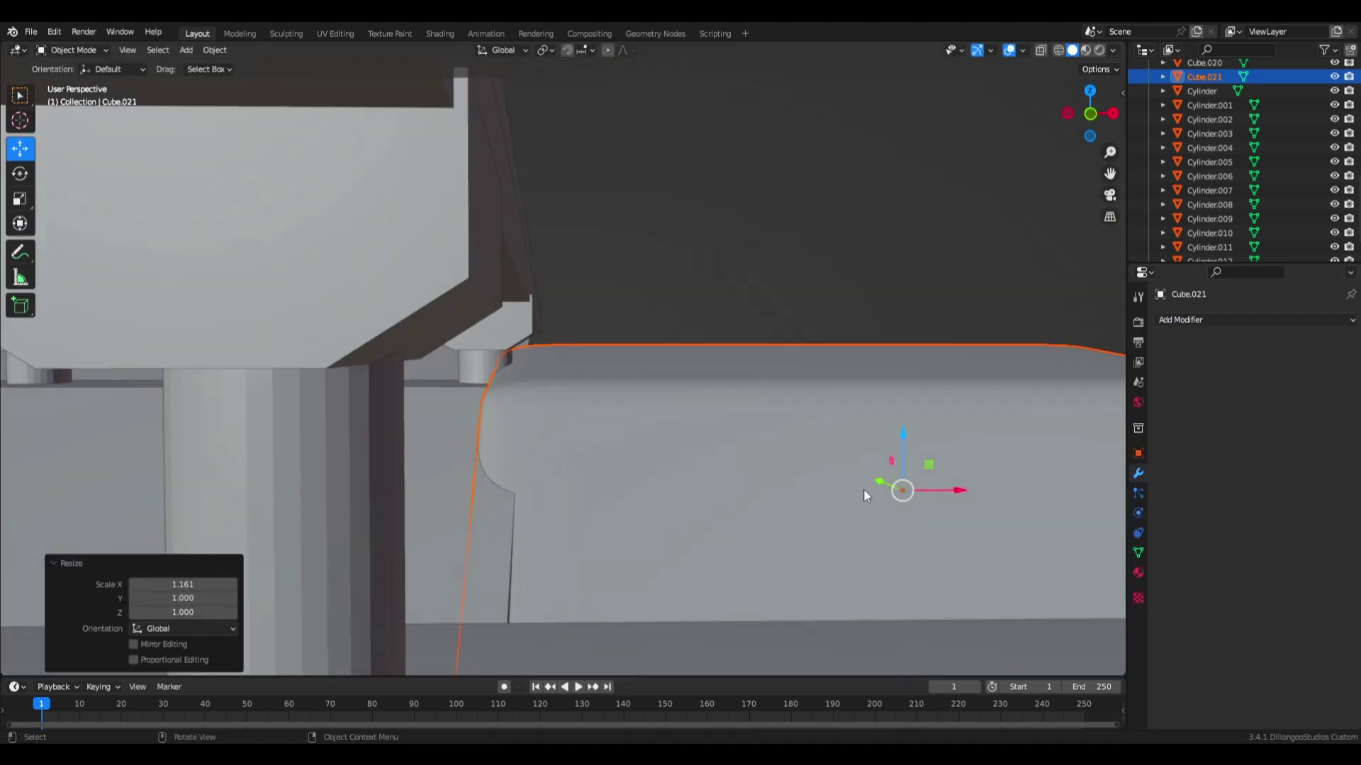
key(Escape)
scroll(604, 529, down, 5)
middle_drag(604, 529, 776, 533)
Move the mound along Y and raise it along Z against the sidewalk
key(g)
key(y)
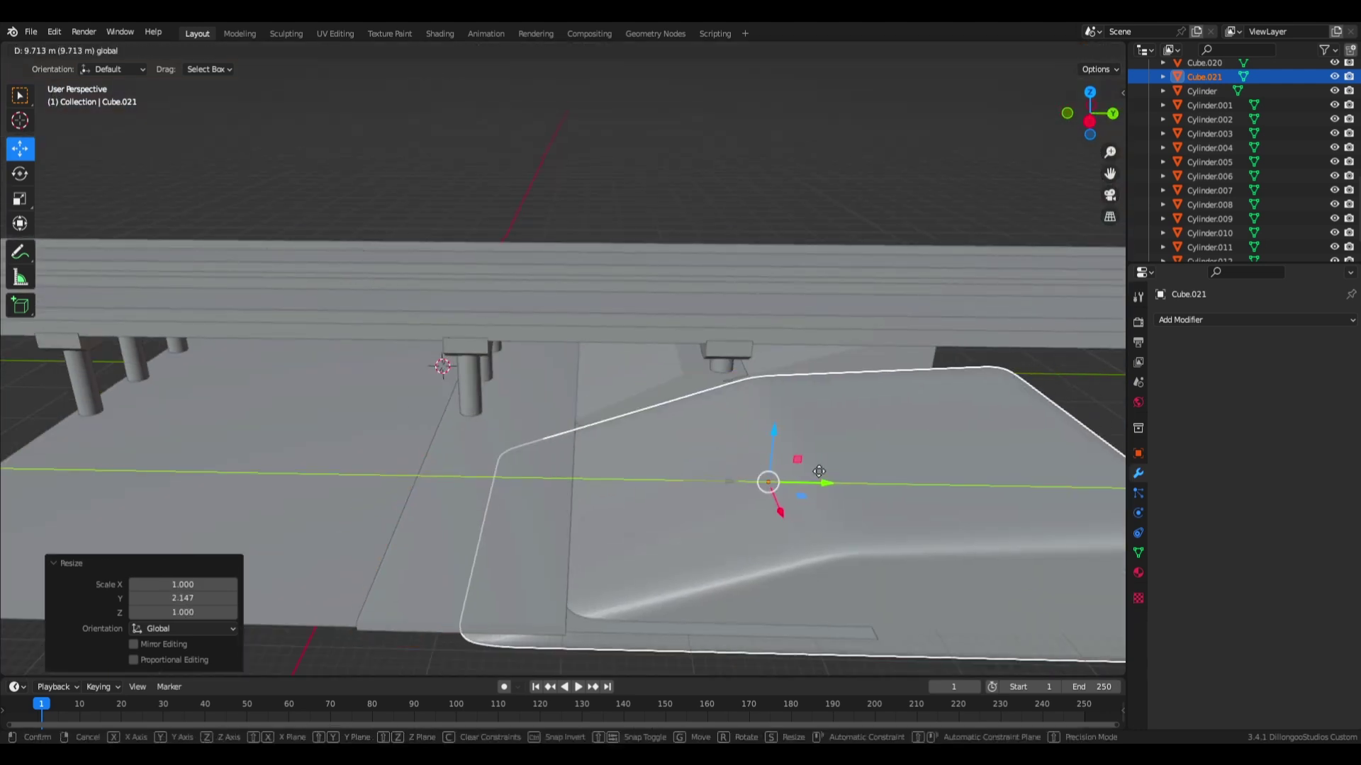
click(835, 501)
middle_drag(835, 500, 956, 486)
scroll(809, 469, up, 5)
key(g)
key(z)
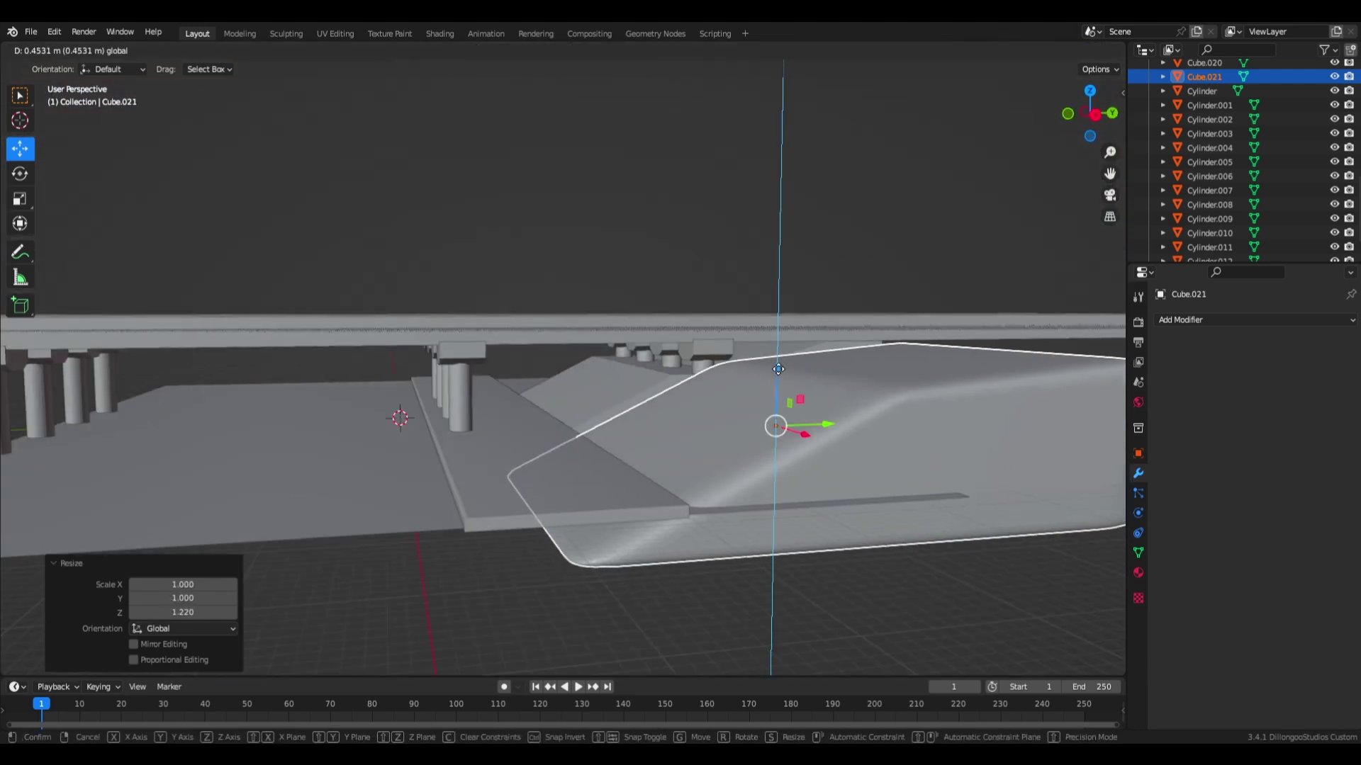
click(556, 483)
middle_drag(556, 491, 600, 526)
scroll(557, 491, down, 5)
click(73, 50)
click(83, 98)
Drag the Grab brush across the mound tops to push in lumpy, uneven dents
key(g)
scroll(600, 526, up, 5)
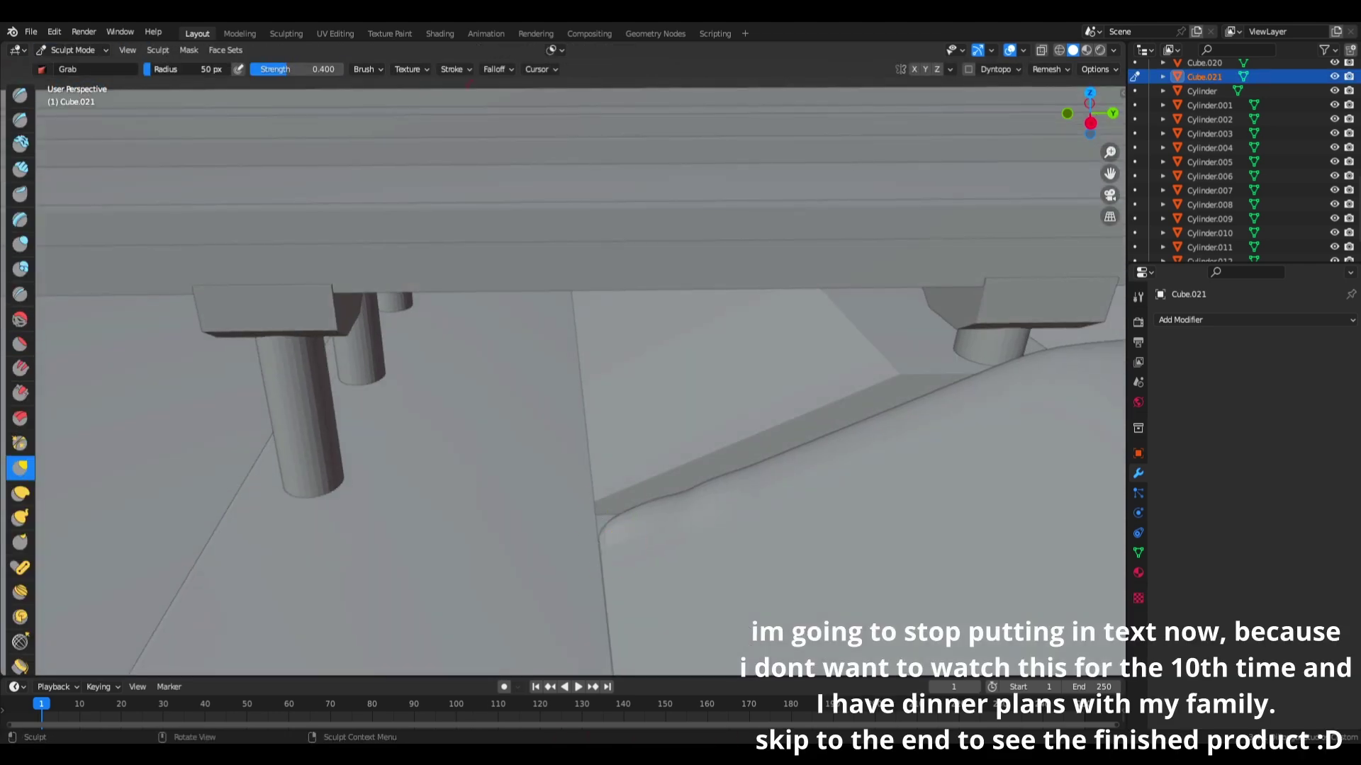
scroll(638, 510, down, 3)
middle_drag(738, 444, 681, 486)
drag(681, 486, 691, 471)
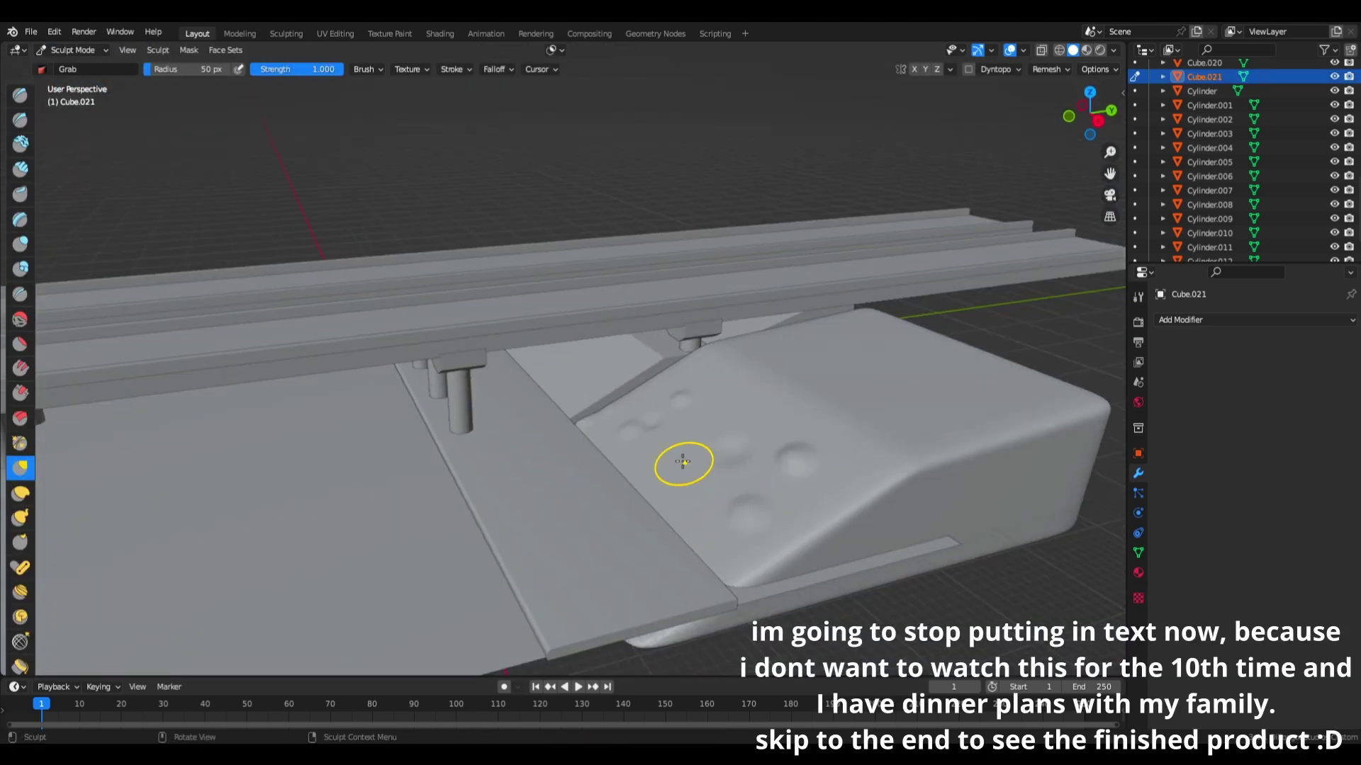
mouse_move(686, 462)
middle_down()
mouse_move(707, 435)
mouse_move(911, 471)
mouse_move(623, 417)
mouse_move(737, 491)
middle_up()
middle_drag(747, 561, 718, 474)
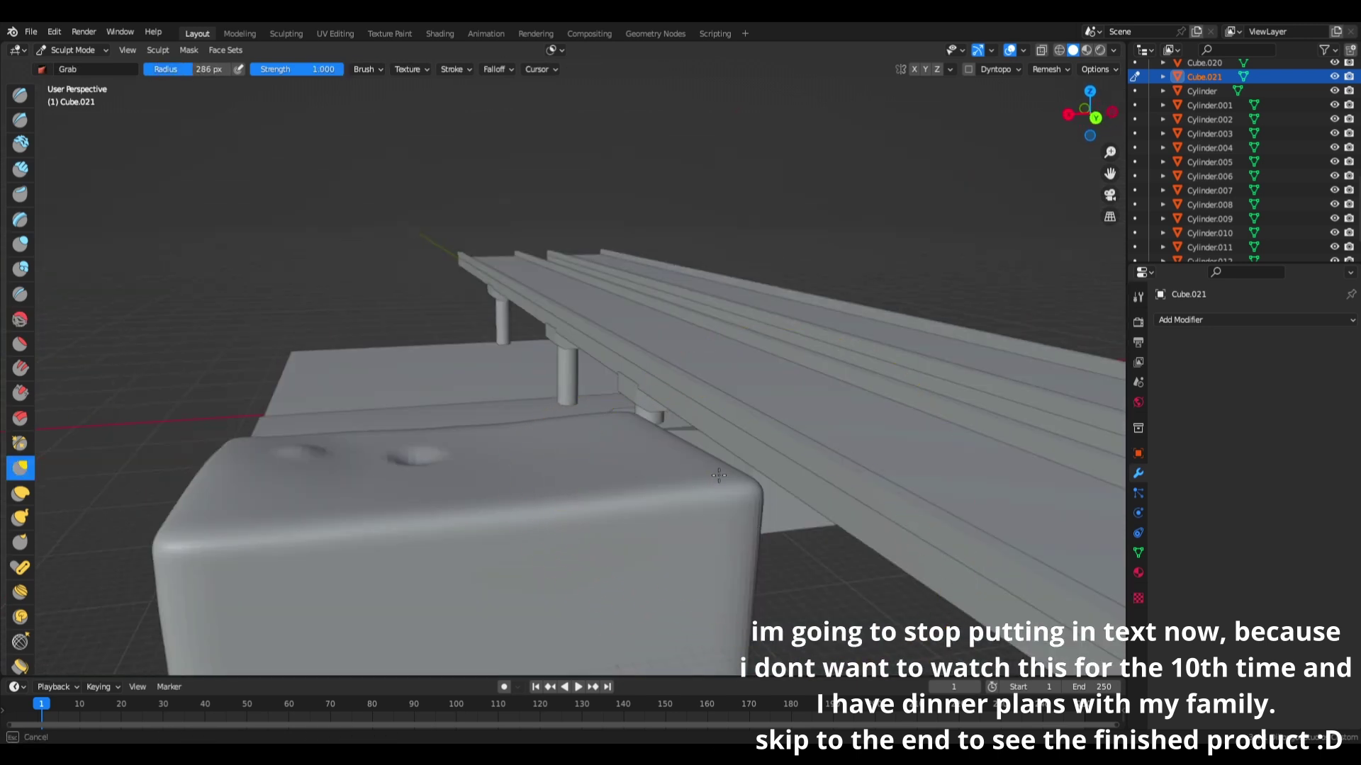
mouse_move(342, 479)
middle_down()
mouse_move(449, 517)
mouse_move(702, 419)
mouse_move(589, 455)
middle_up()
scroll(702, 418, up, 3)
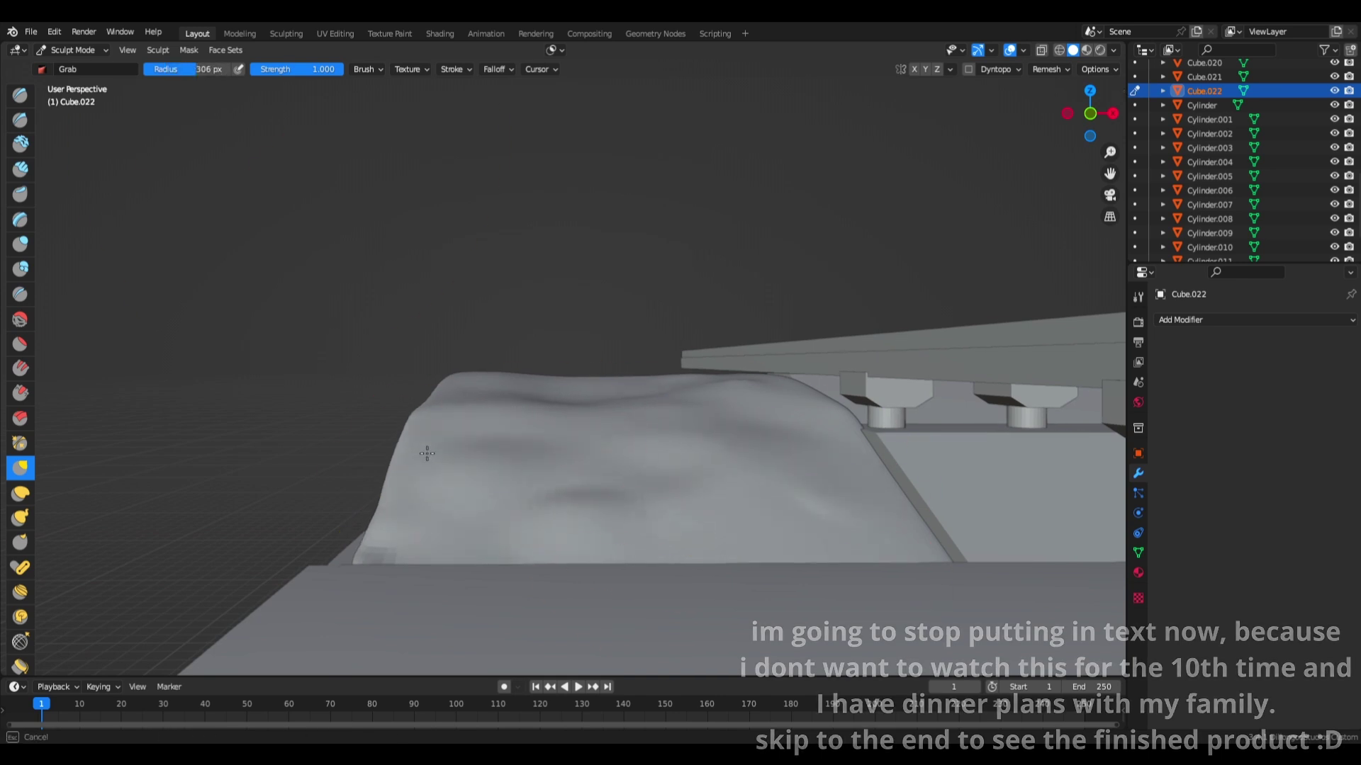
mouse_move(883, 471)
middle_down()
mouse_move(693, 425)
mouse_move(622, 489)
middle_up()
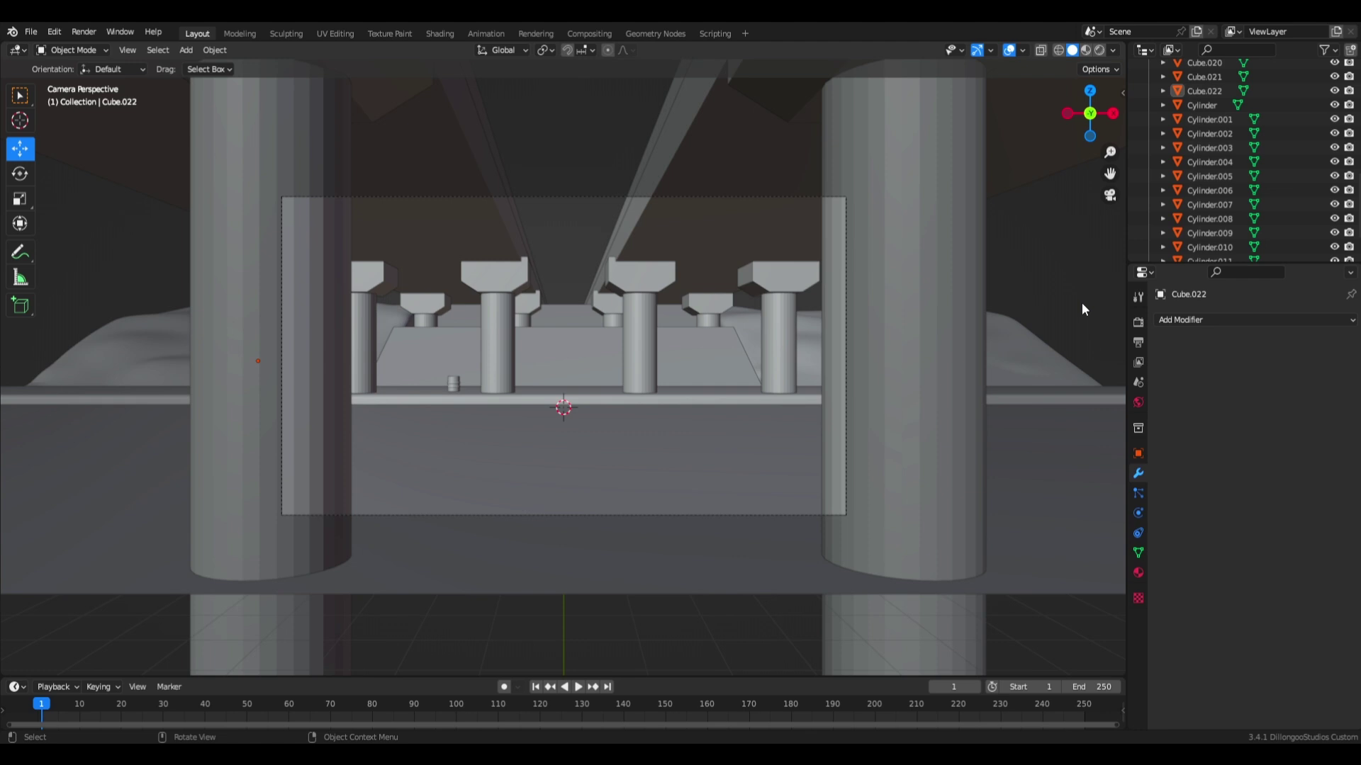
Select the sloped wall and sink an edge down along Z to start a groove
scroll(534, 438, up, 4)
scroll(551, 428, down, 3)
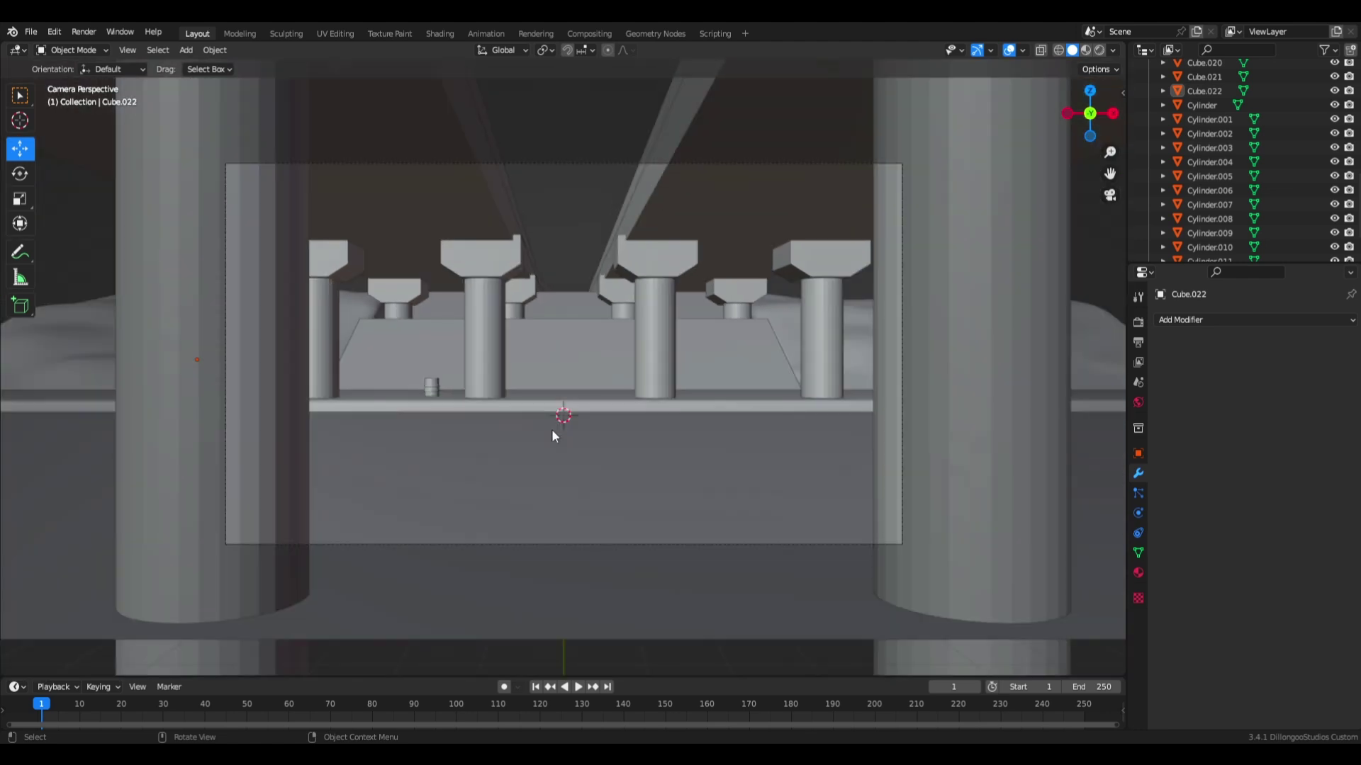
scroll(496, 368, up, 3)
click(439, 319)
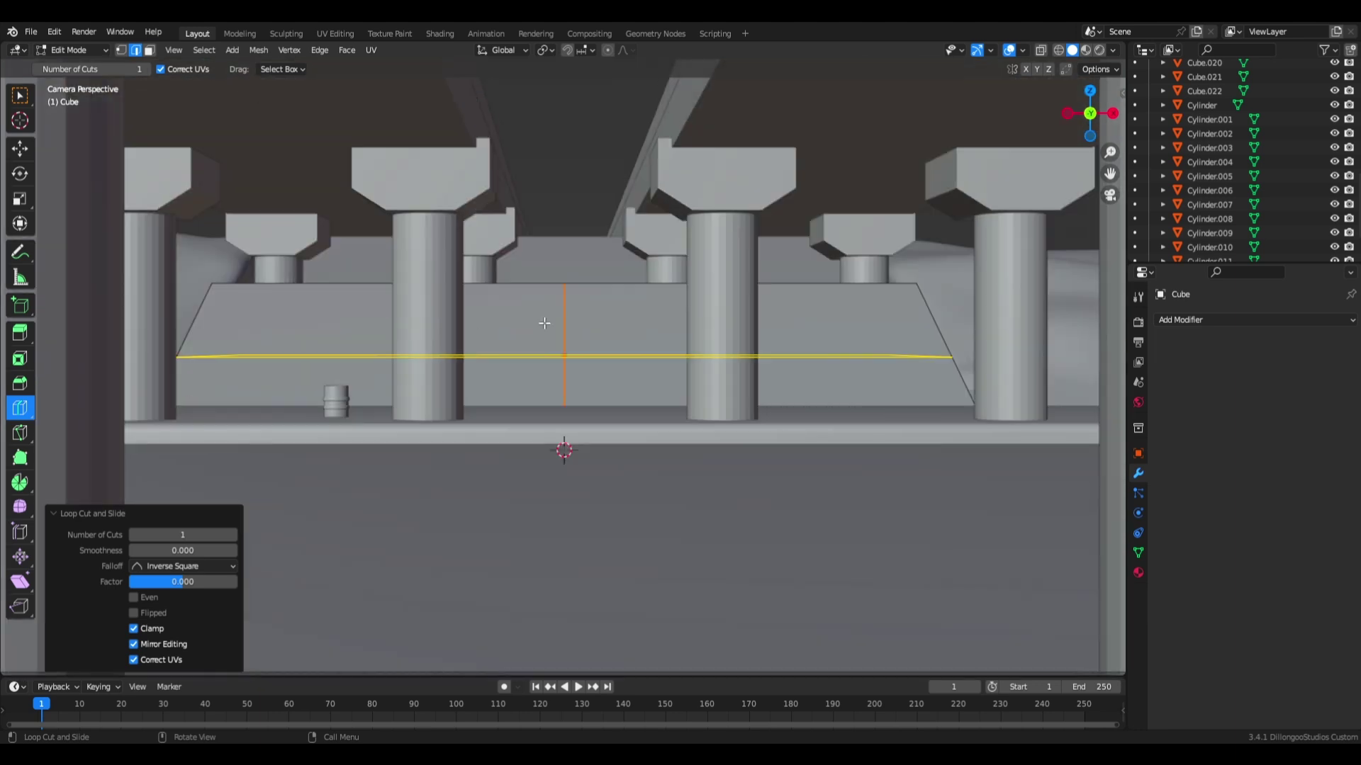
scroll(561, 319, up, 3)
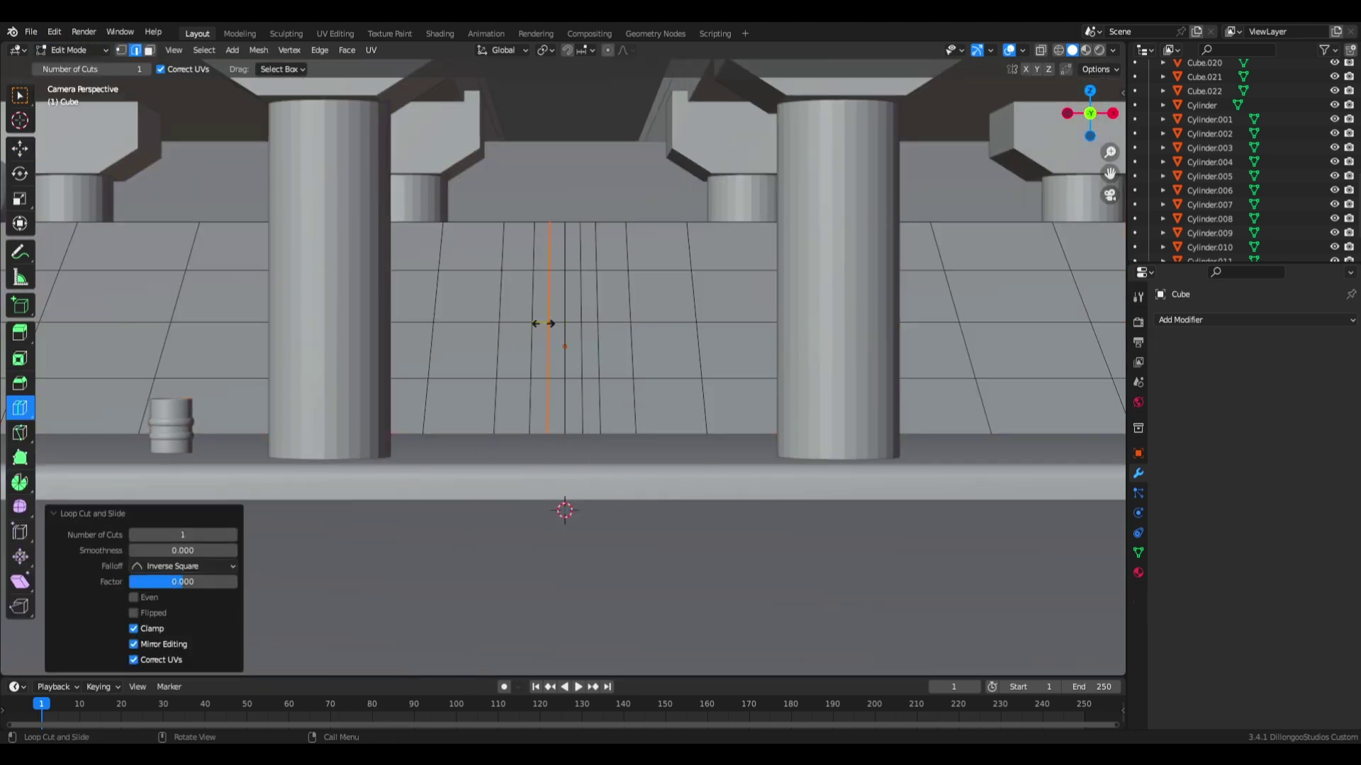
key(shift+space)
key(g)
middle_drag(559, 389, 426, 368)
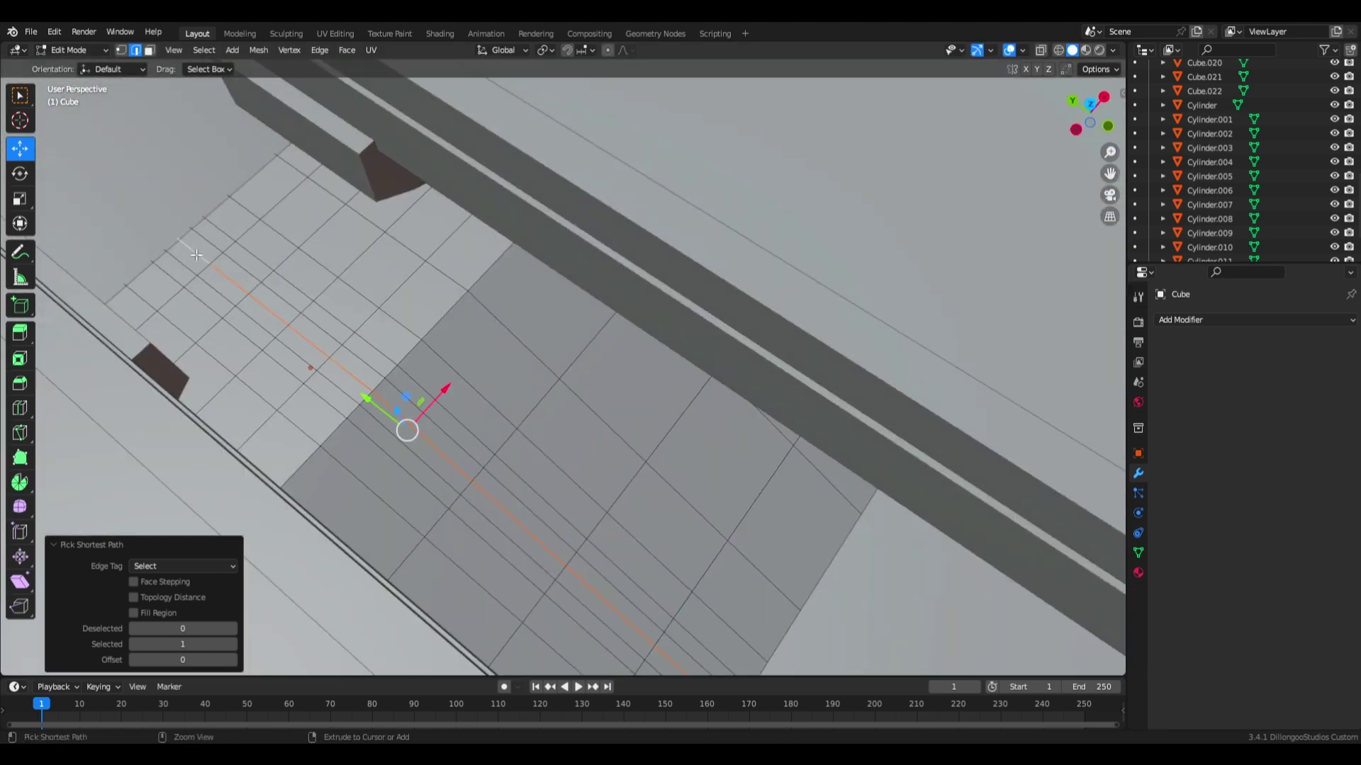
drag(425, 336, 428, 362)
click(479, 368)
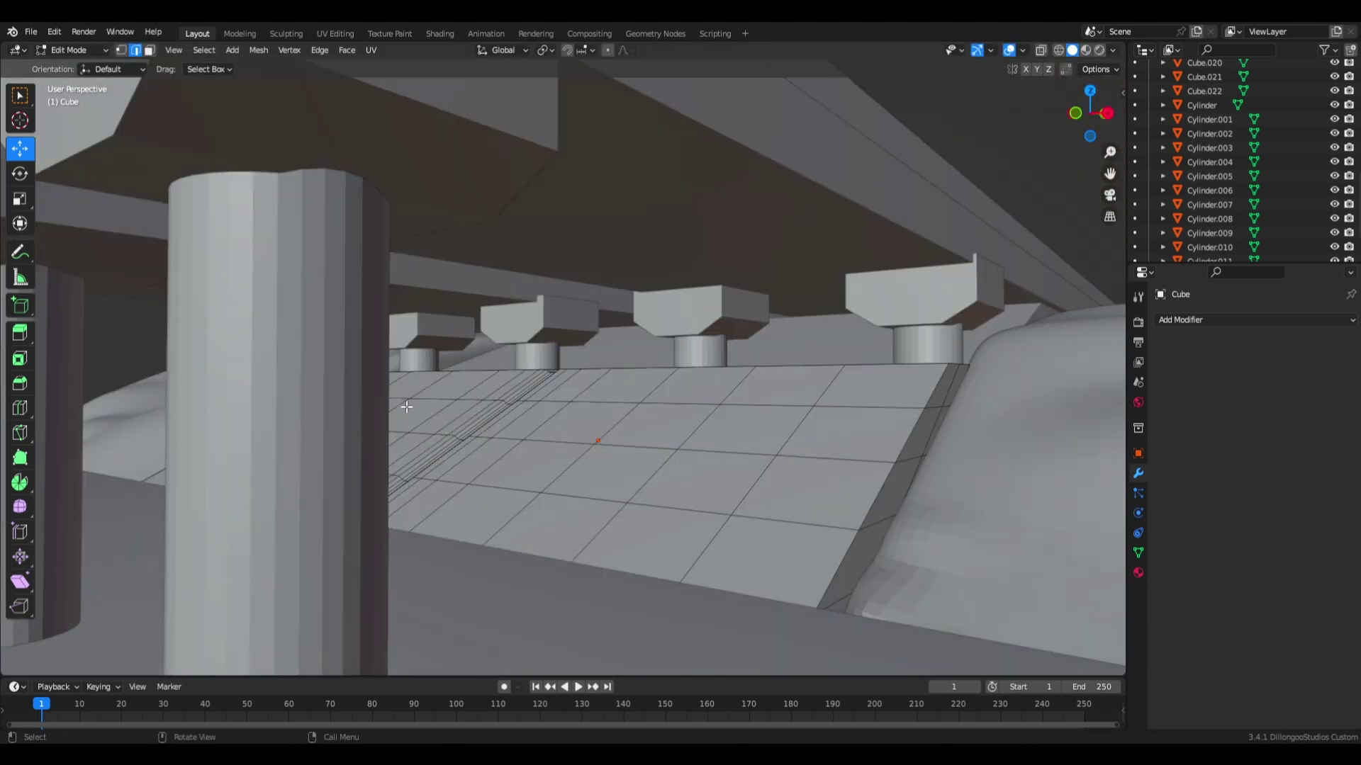
mouse_move(479, 368)
middle_down()
mouse_move(1055, 229)
mouse_move(779, 319)
middle_up()
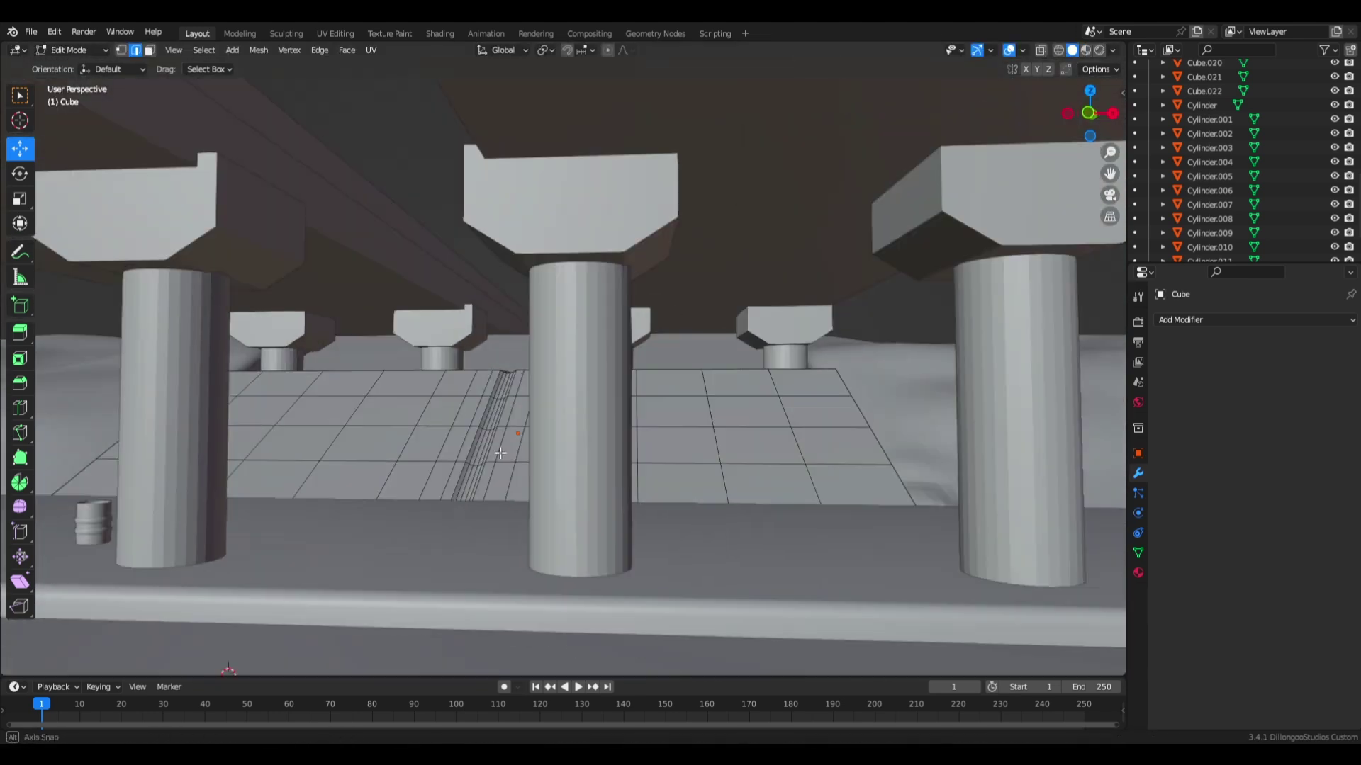
Switch viewport shading to random object colours and select the groove's edge loop
key(Tab)
click(1112, 50)
click(1111, 185)
mouse_move(547, 444)
middle_down()
mouse_move(500, 492)
mouse_move(235, 348)
middle_up()
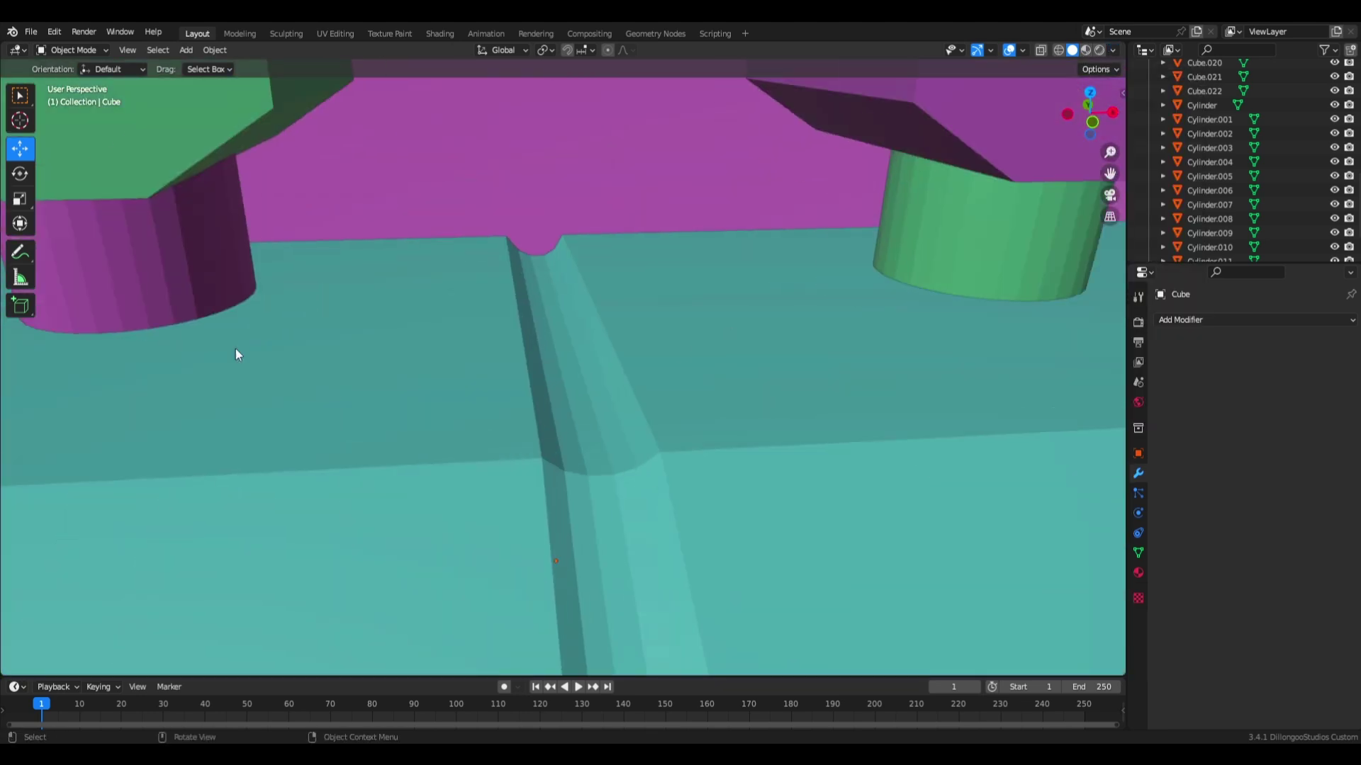
key(Tab)
ctrl+click(454, 313)
middle_drag(453, 312, 1107, 168)
drag(1108, 169, 939, 234)
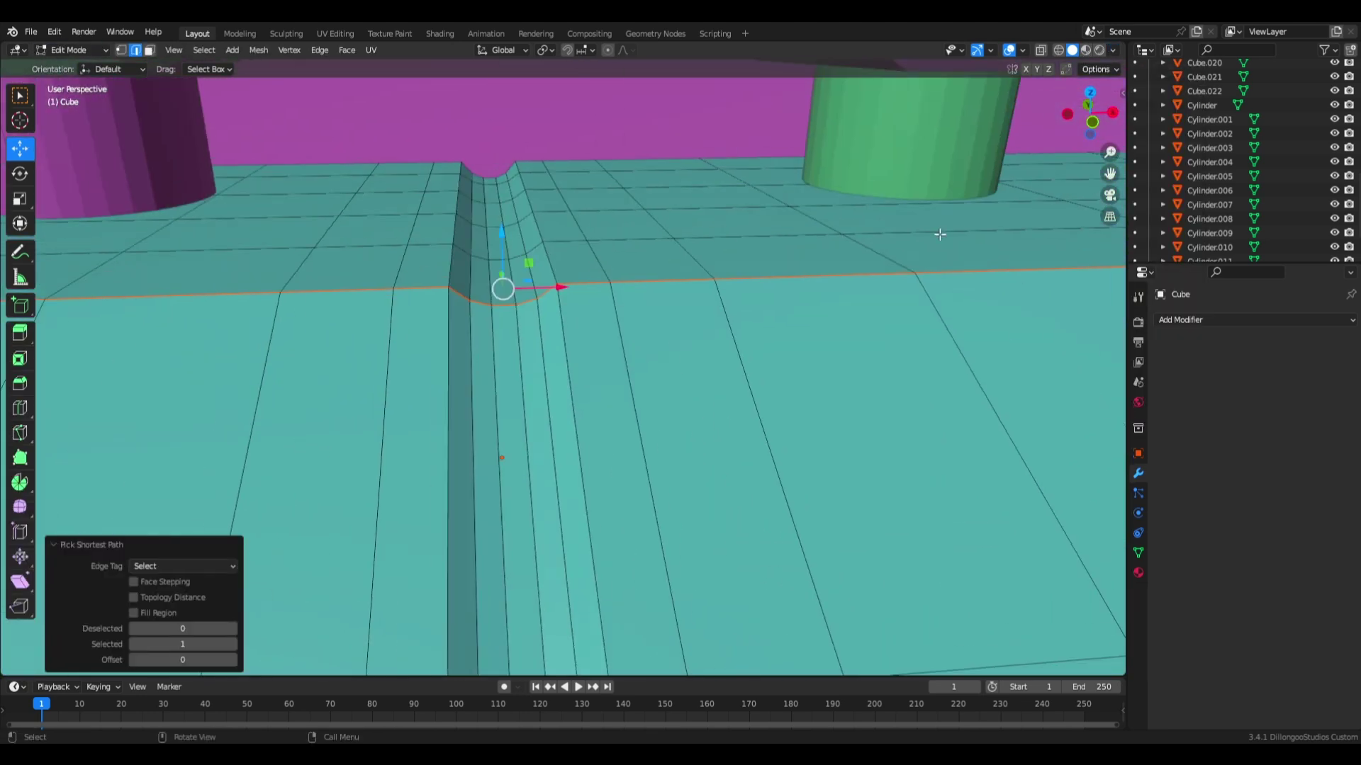
Return the wall to Object Mode and apply Shade Smooth
key(Tab)
right_click(584, 521)
click(499, 430)
mouse_move(498, 431)
middle_down()
mouse_move(499, 474)
mouse_move(604, 486)
mouse_move(439, 483)
mouse_move(504, 442)
mouse_move(560, 478)
mouse_move(685, 465)
mouse_move(273, 517)
mouse_move(555, 492)
mouse_move(560, 425)
middle_up()
click(635, 465)
Select a small block on the bridge beam and copy it
click(560, 425)
click(1090, 128)
scroll(645, 353, down, 2)
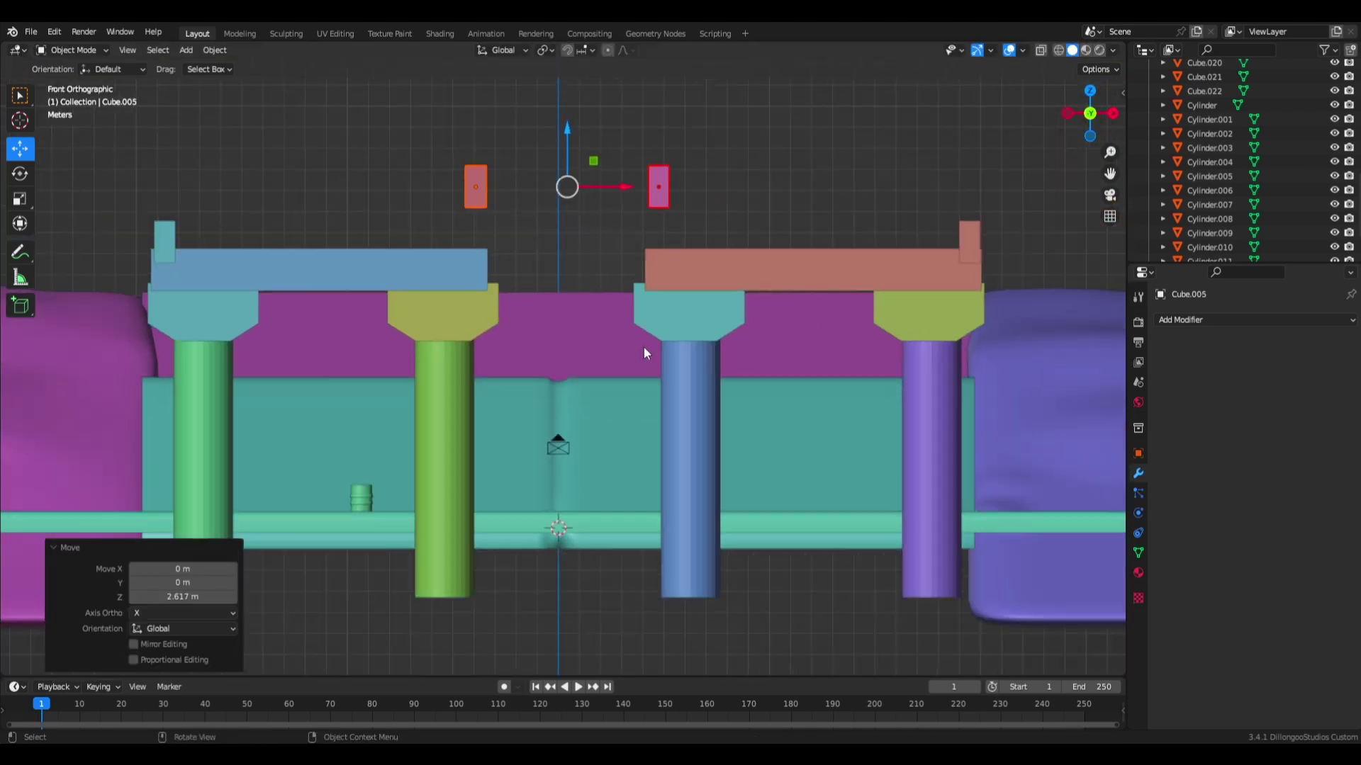
middle_drag(649, 224, 593, 274)
click(593, 274)
key(ctrl+c)
mouse_move(678, 330)
middle_down()
mouse_move(516, 371)
mouse_move(552, 398)
middle_up()
Repeat the beam block 13 times along the rails with an Array modifier at relative offset Y 3
key(s)
key(z)
key(ctrl+v)
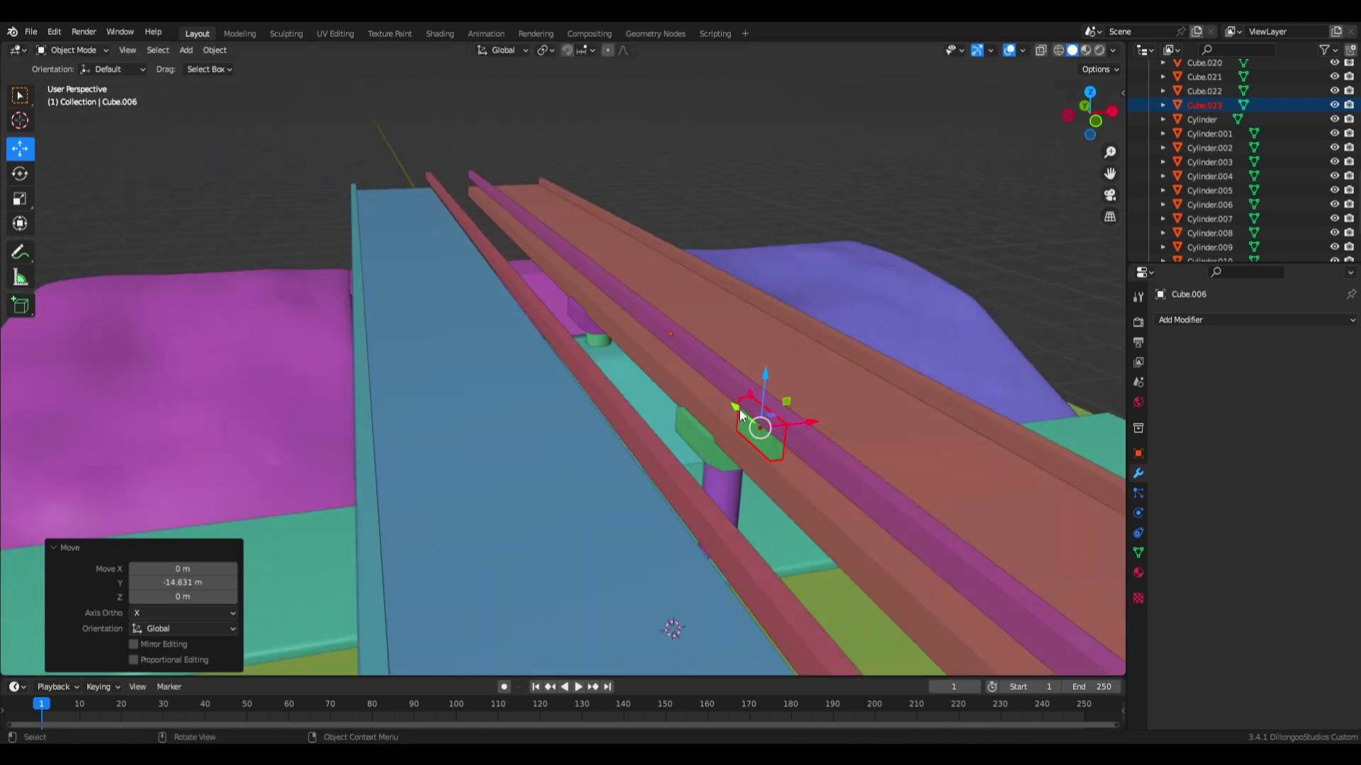
key(ctrl+z)
click(1204, 320)
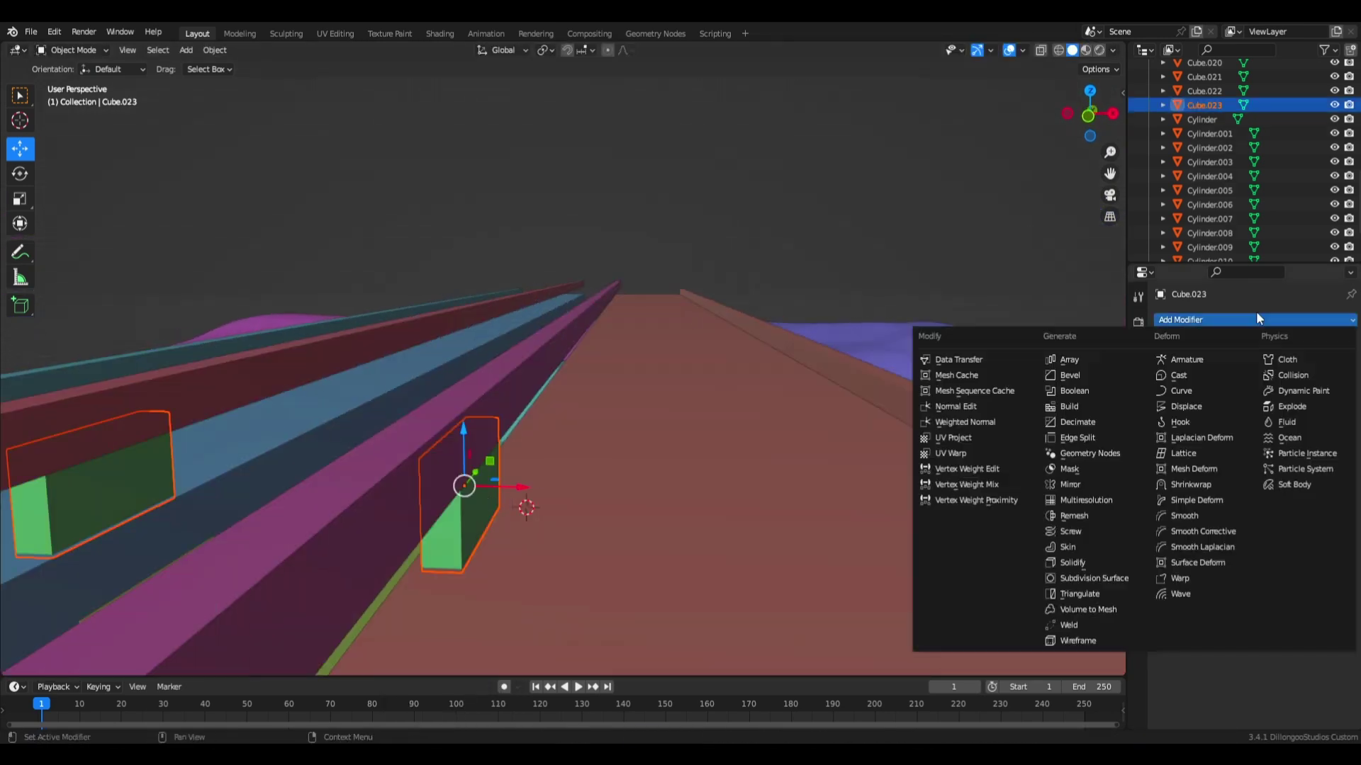
click(1078, 359)
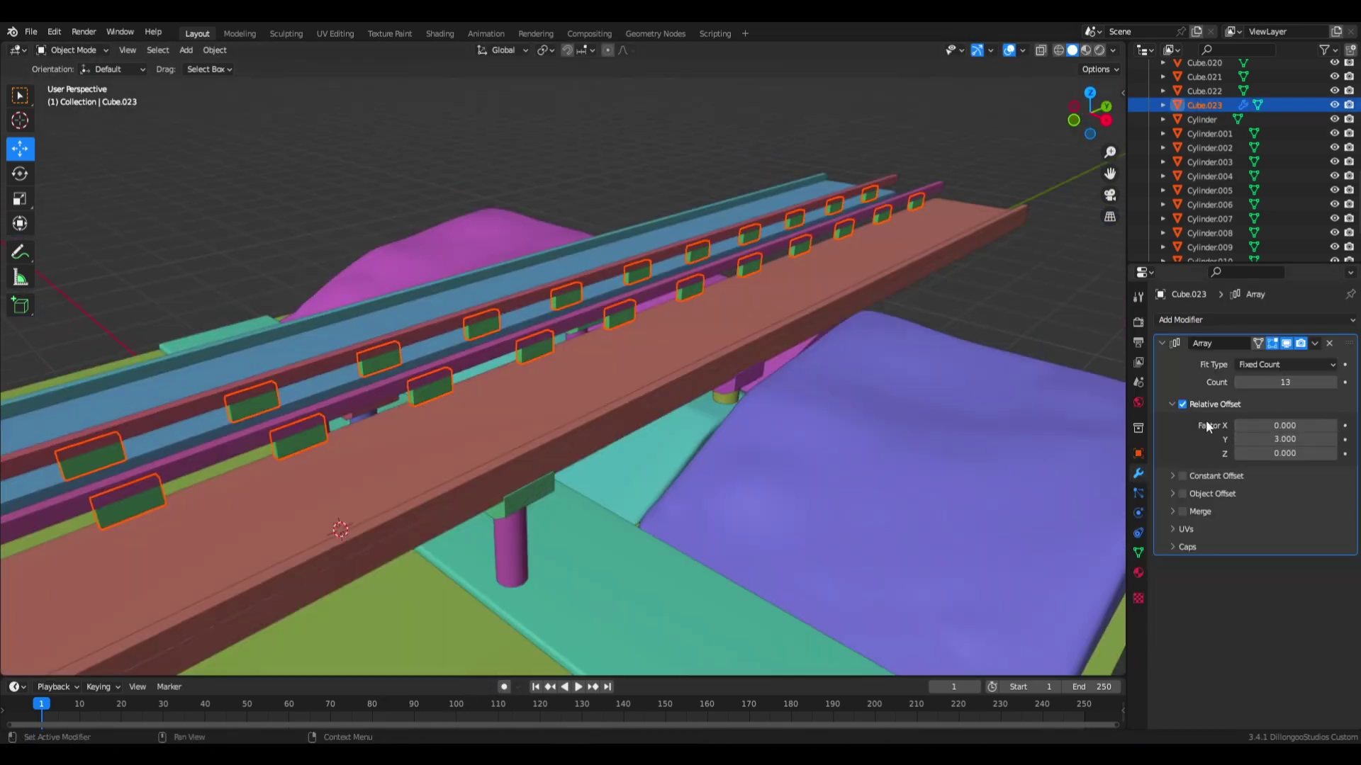
key(KP_0)
click(637, 500)
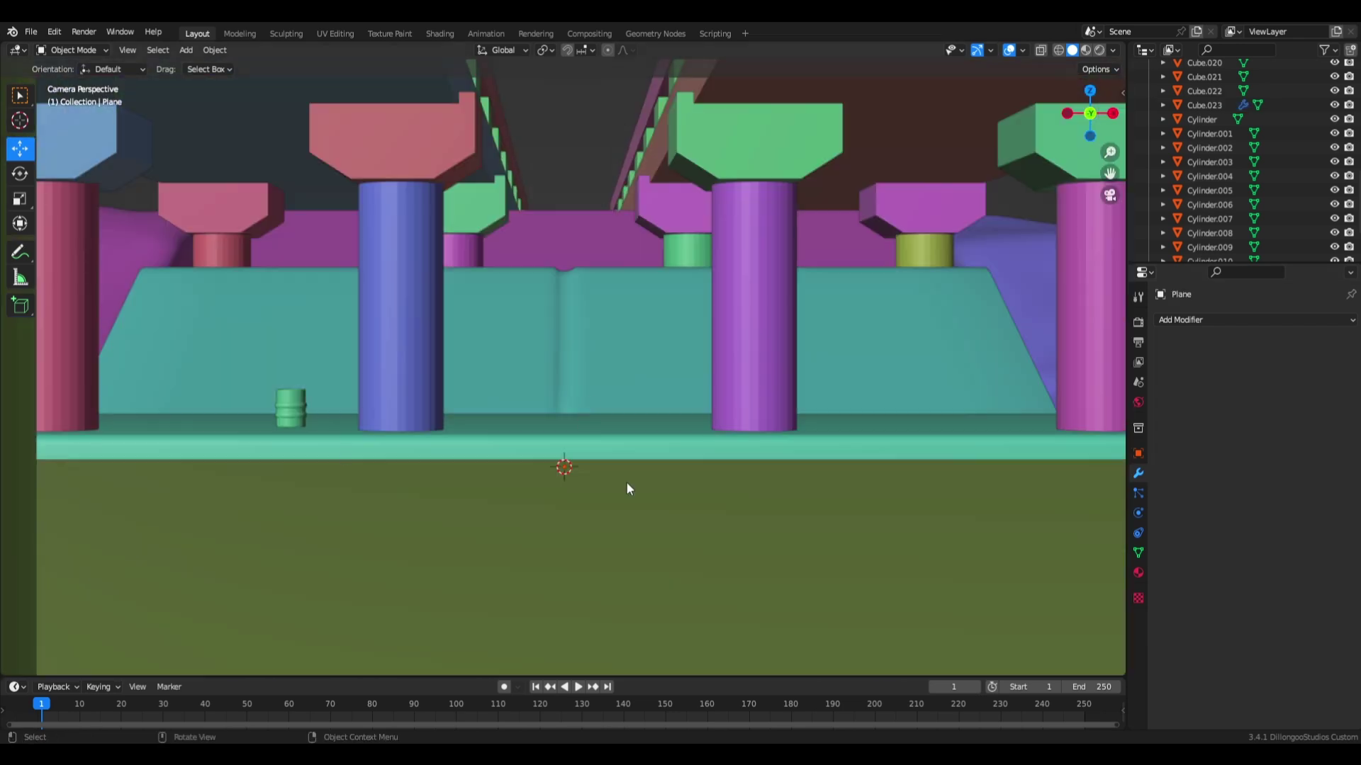
middle_drag(628, 486, 623, 691)
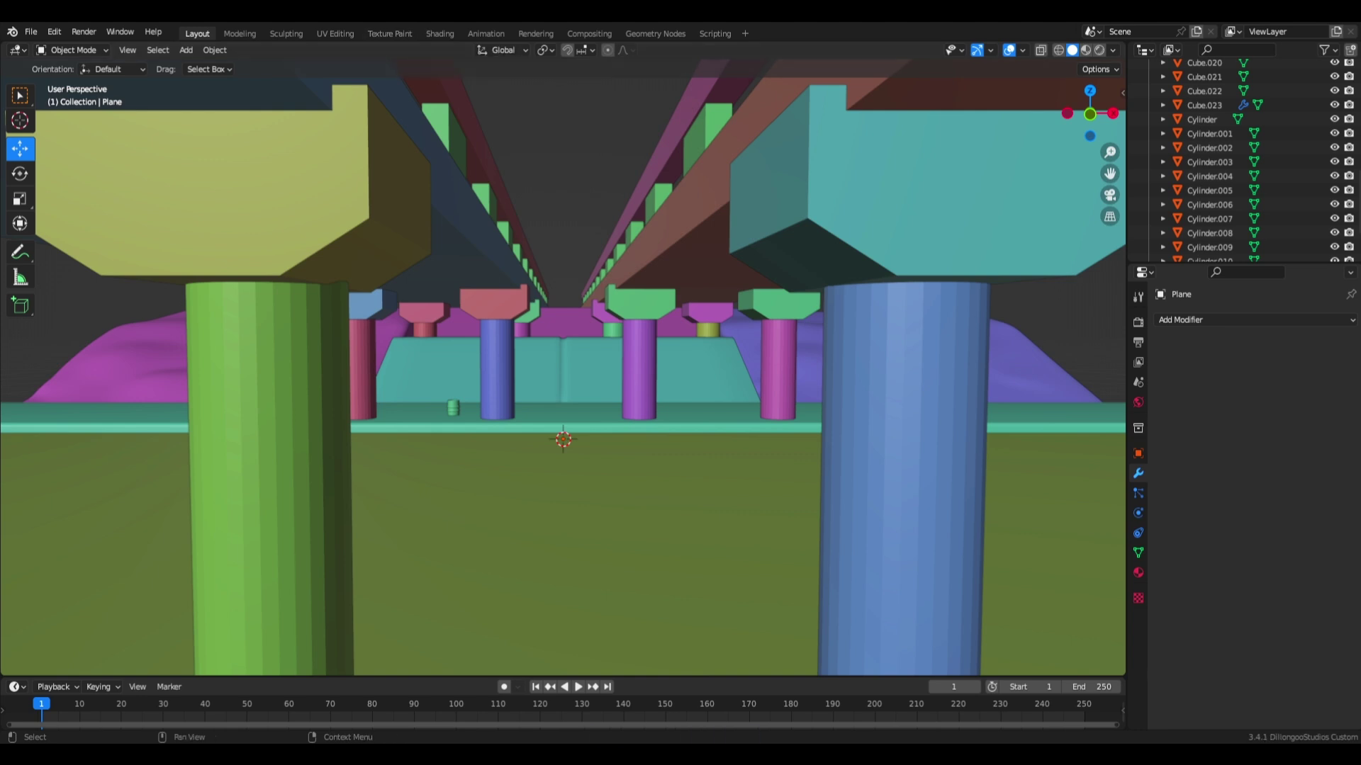
Paste the two dumpster models and slide them sideways along X
key(ctrl+v)
middle_drag(638, 283, 639, 332)
key(KP_Decimal)
key(x)
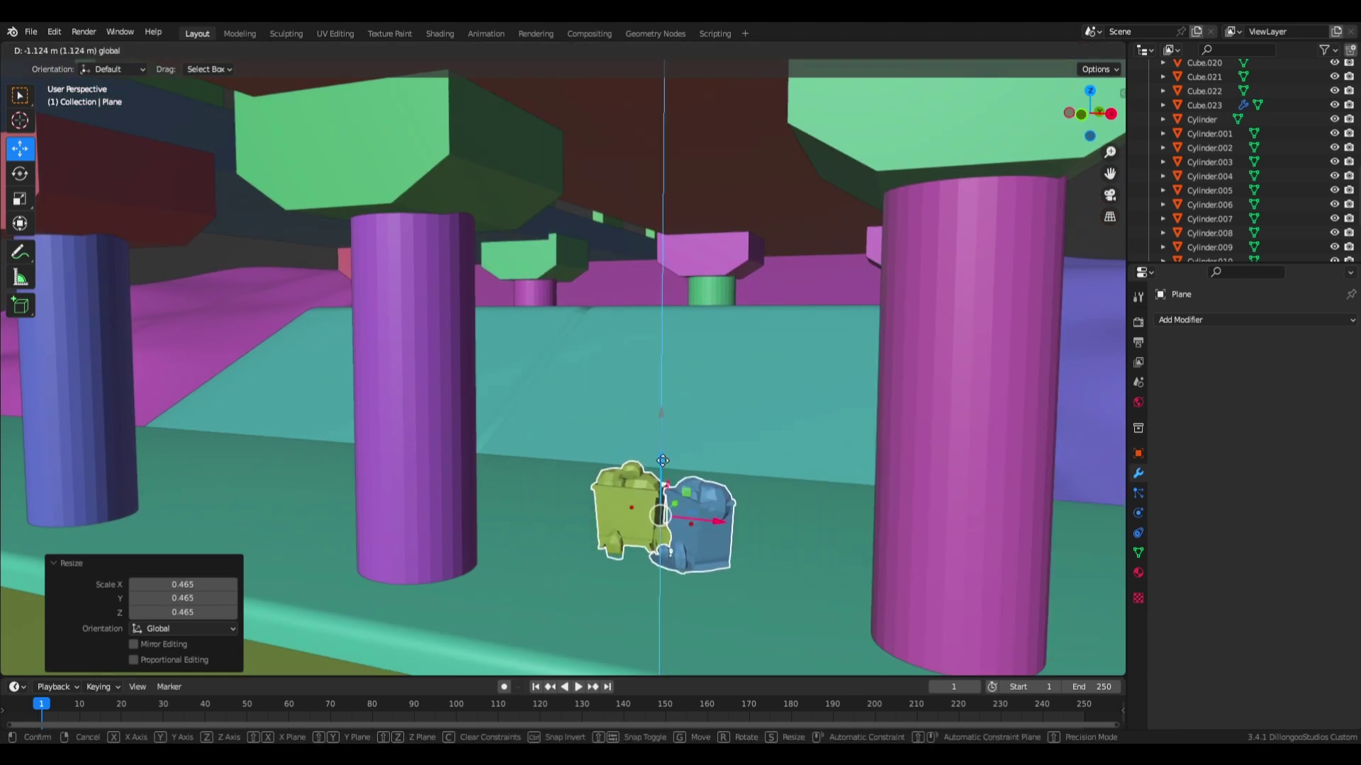
click(663, 460)
Move the dumpsters along Y and switch to Material Preview shading
middle_drag(663, 460, 635, 496)
key(g)
key(y)
key(z)
key(2)
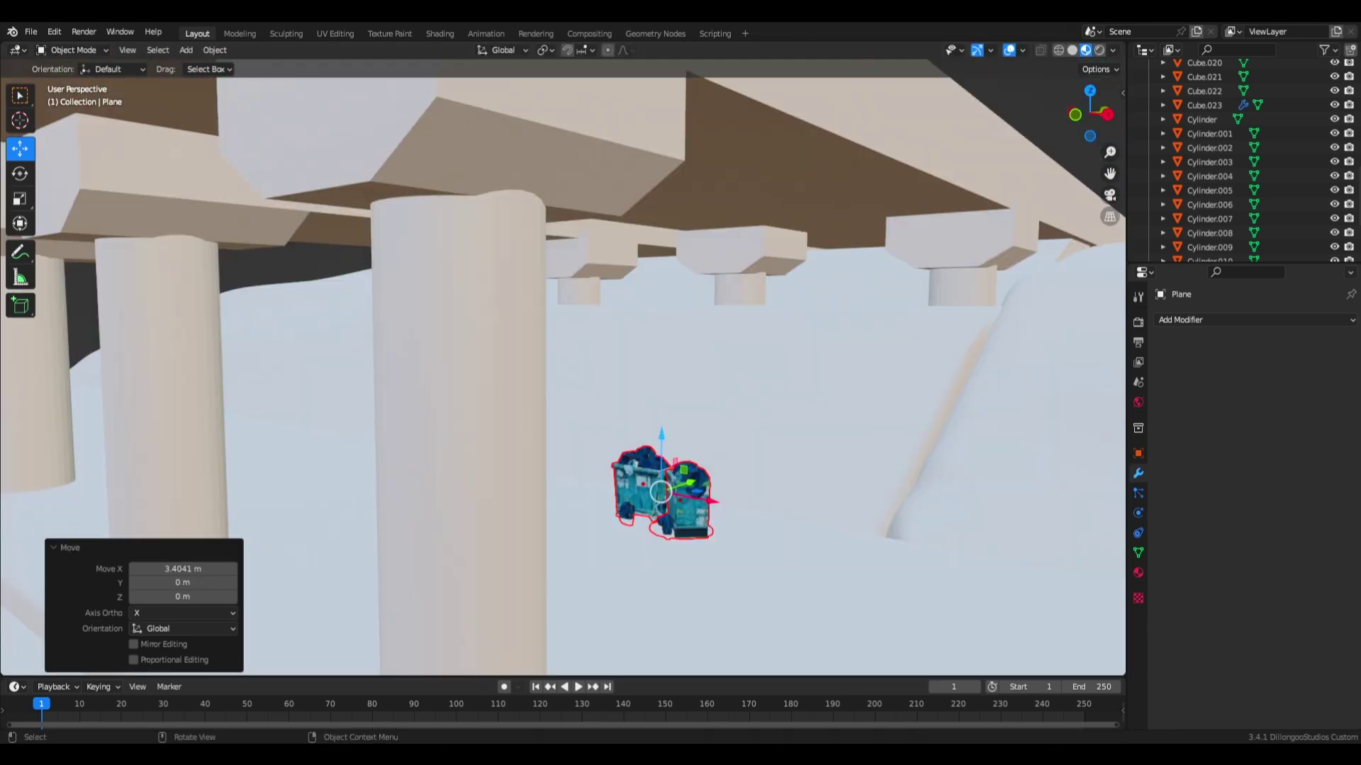
Adjust the dumpsters' height slightly with a Z-constrained move
key(KP_Decimal)
key(g)
key(z)
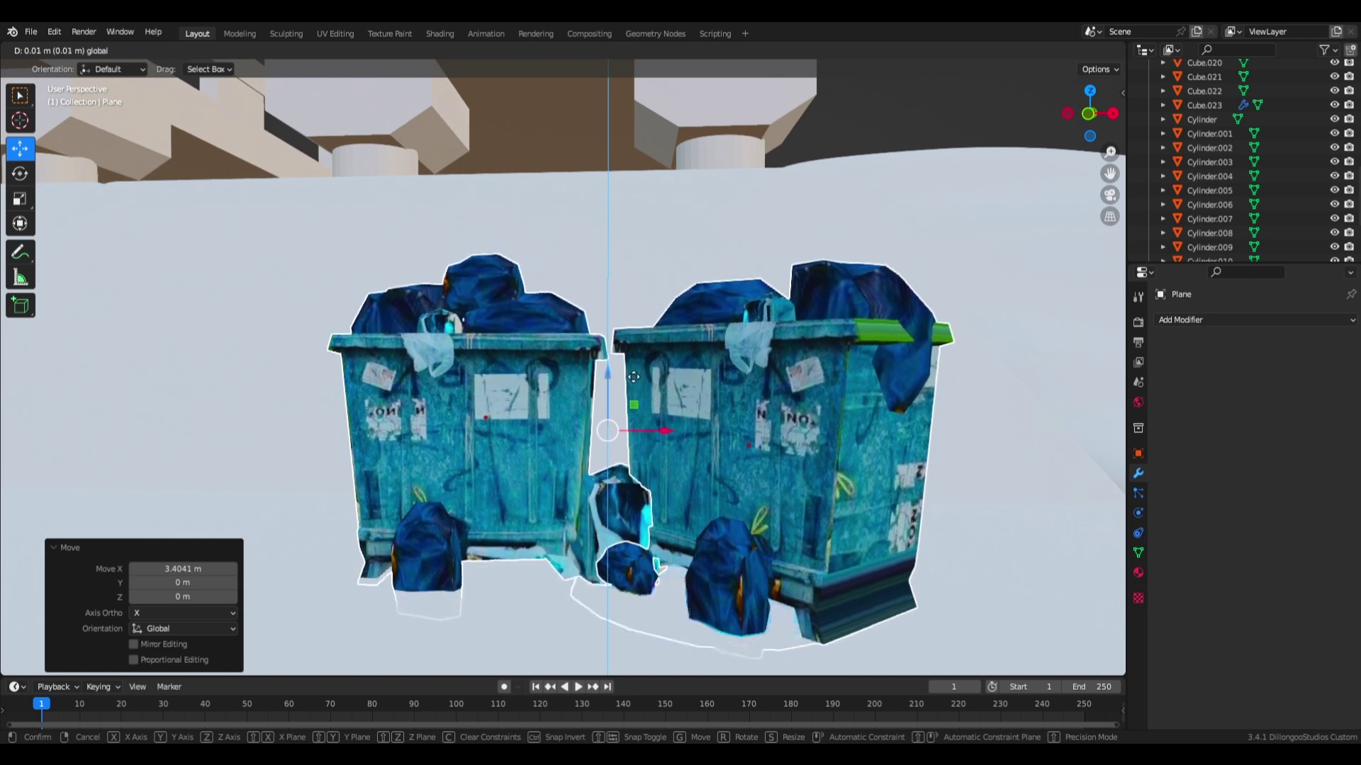
click(613, 591)
scroll(613, 592, down, 4)
middle_drag(613, 592, 640, 499)
Turn a dumpster about its vertical axis, then add a Sun light
key(KP_0)
key(r)
key(z)
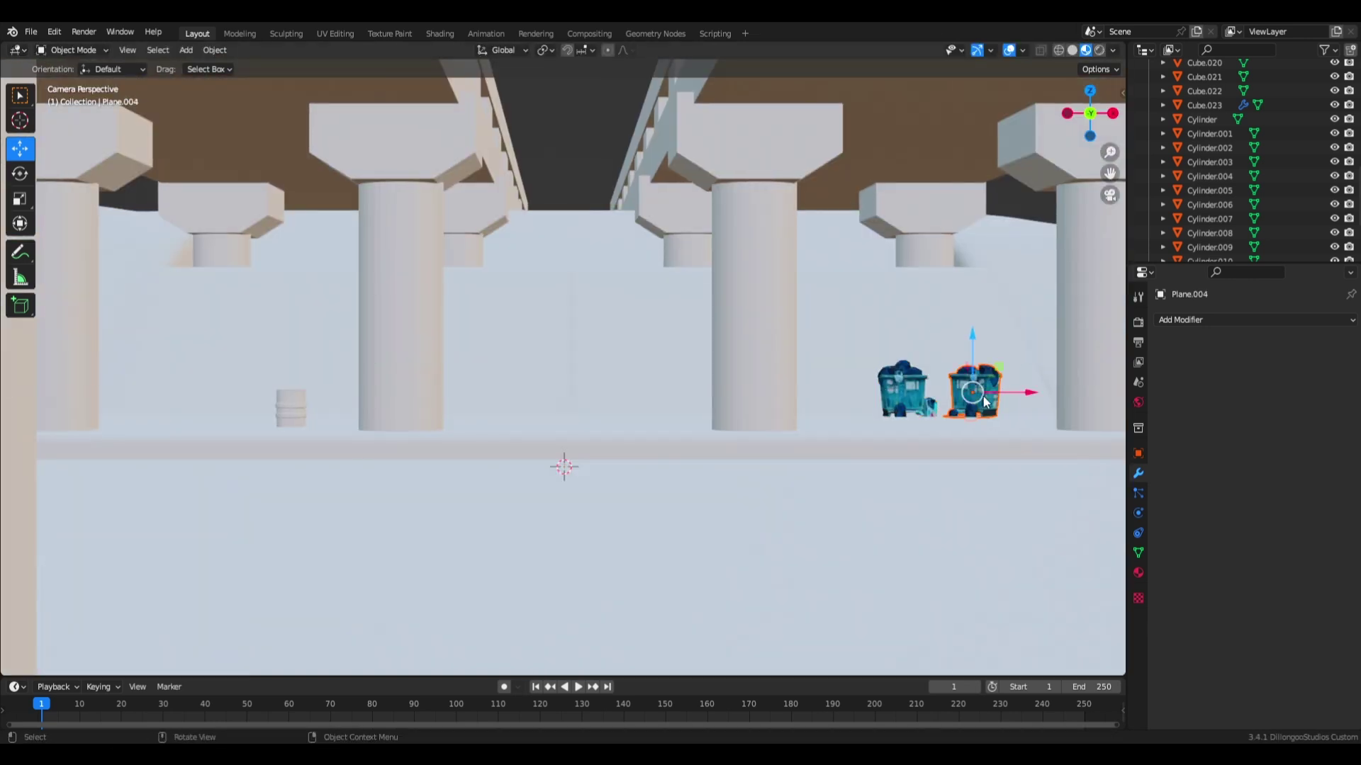
key(shift+a)
click(983, 401)
Raise the Sun lamp overhead and tilt it to about -61°
key(g)
key(z)
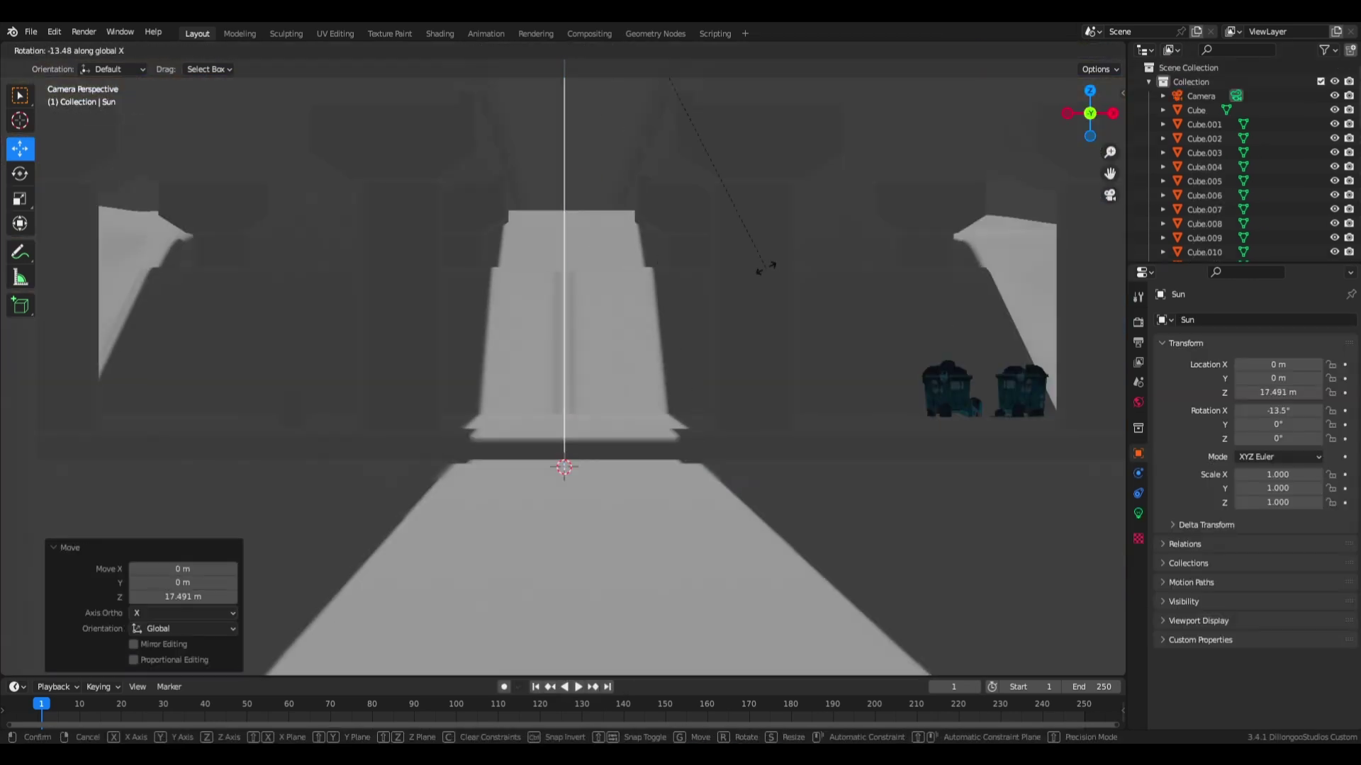
click(628, 248)
key(r)
key(z)
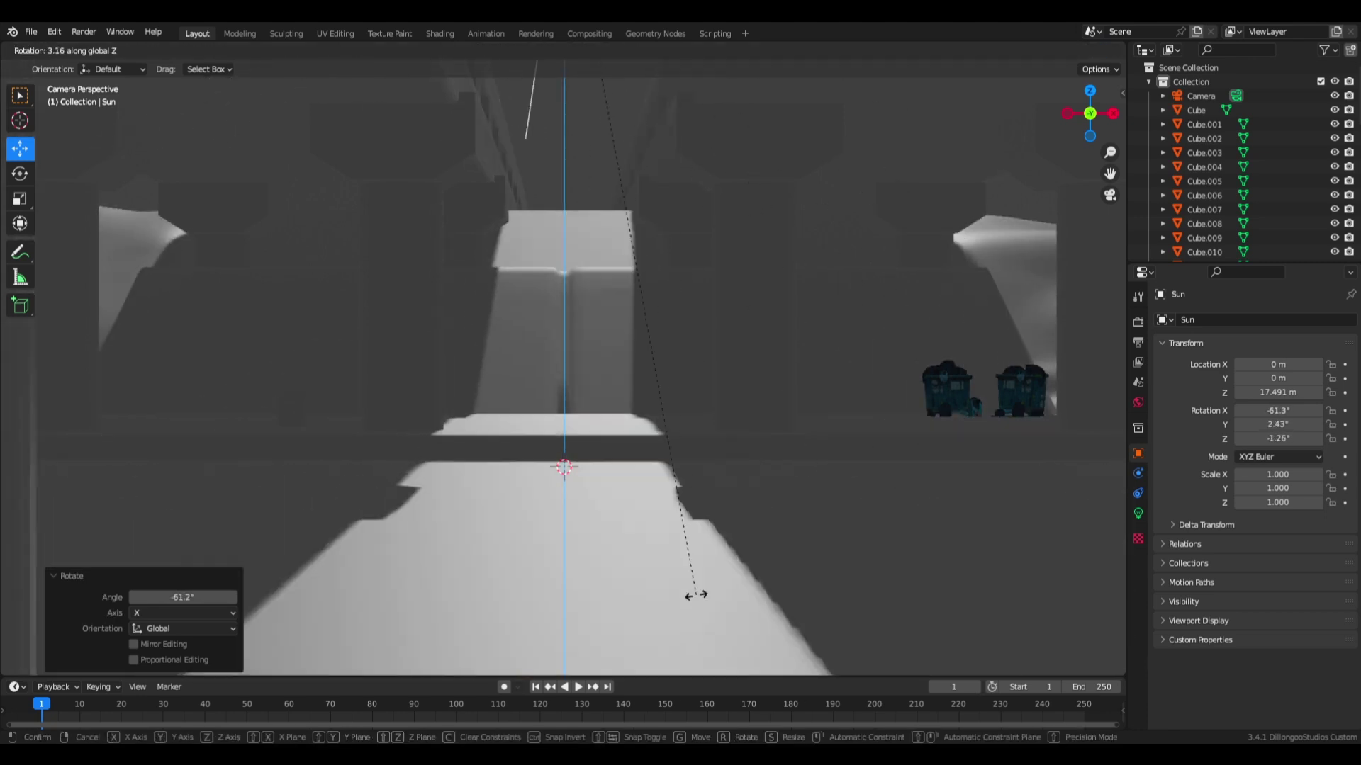
click(681, 591)
Fine-tune the sun's angle (2.83° Z turn, -62.6° X tilt) and open its light colour settings
key(r)
key(z)
click(642, 489)
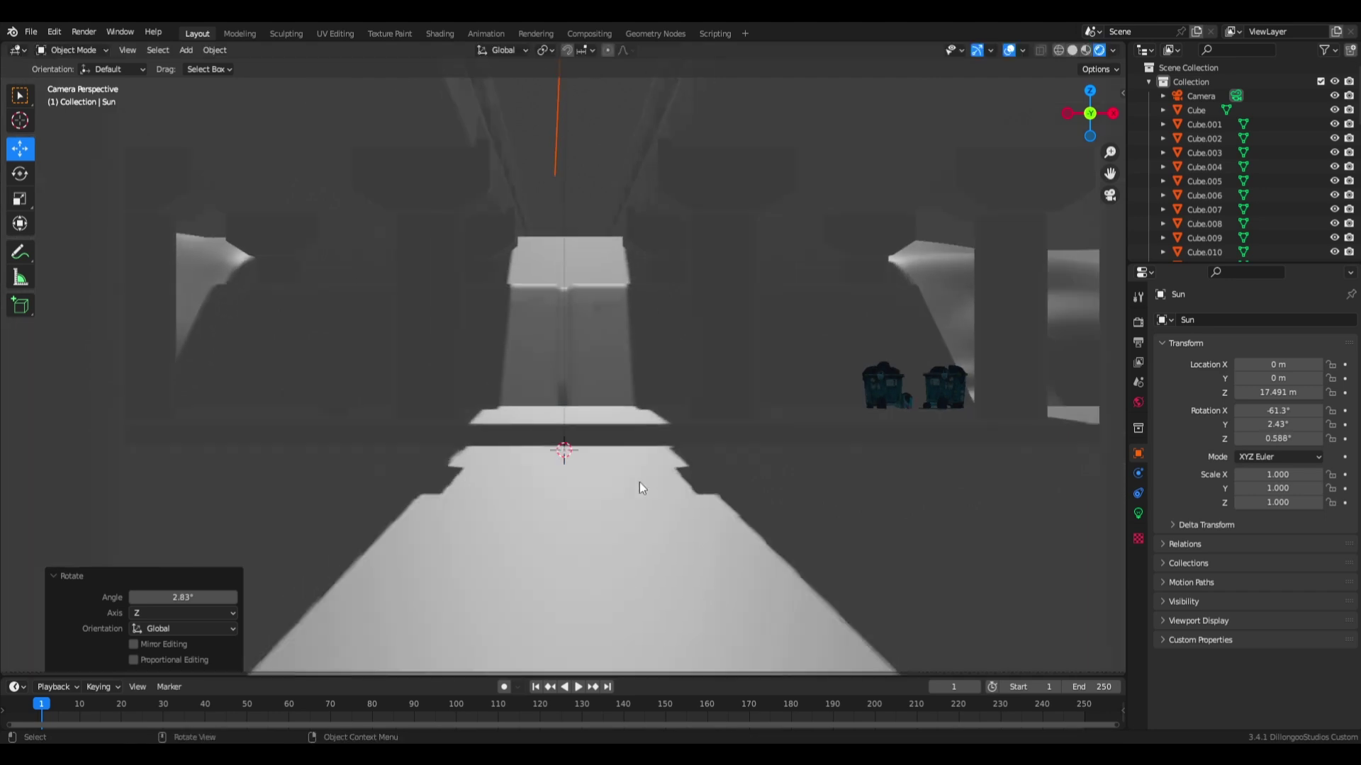
key(r)
key(x)
click(580, 546)
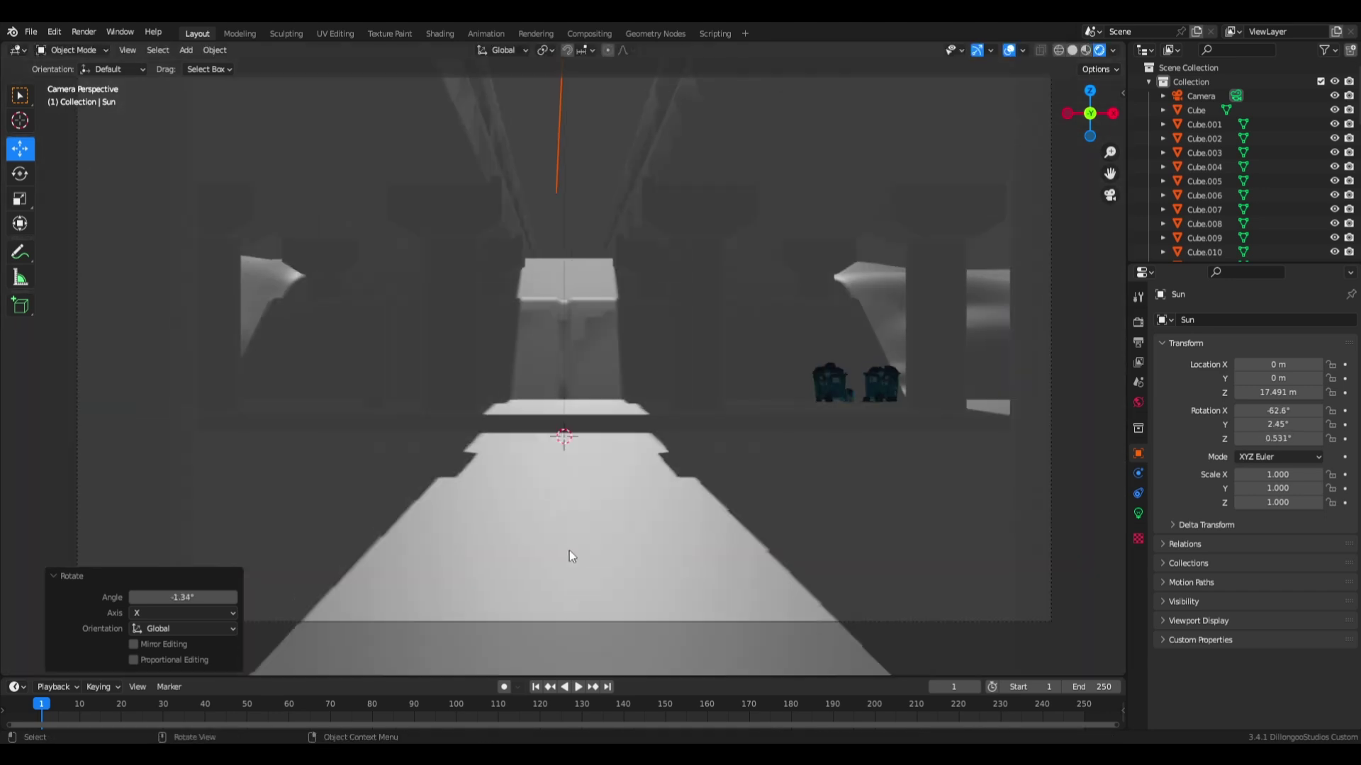
click(1138, 513)
click(1275, 401)
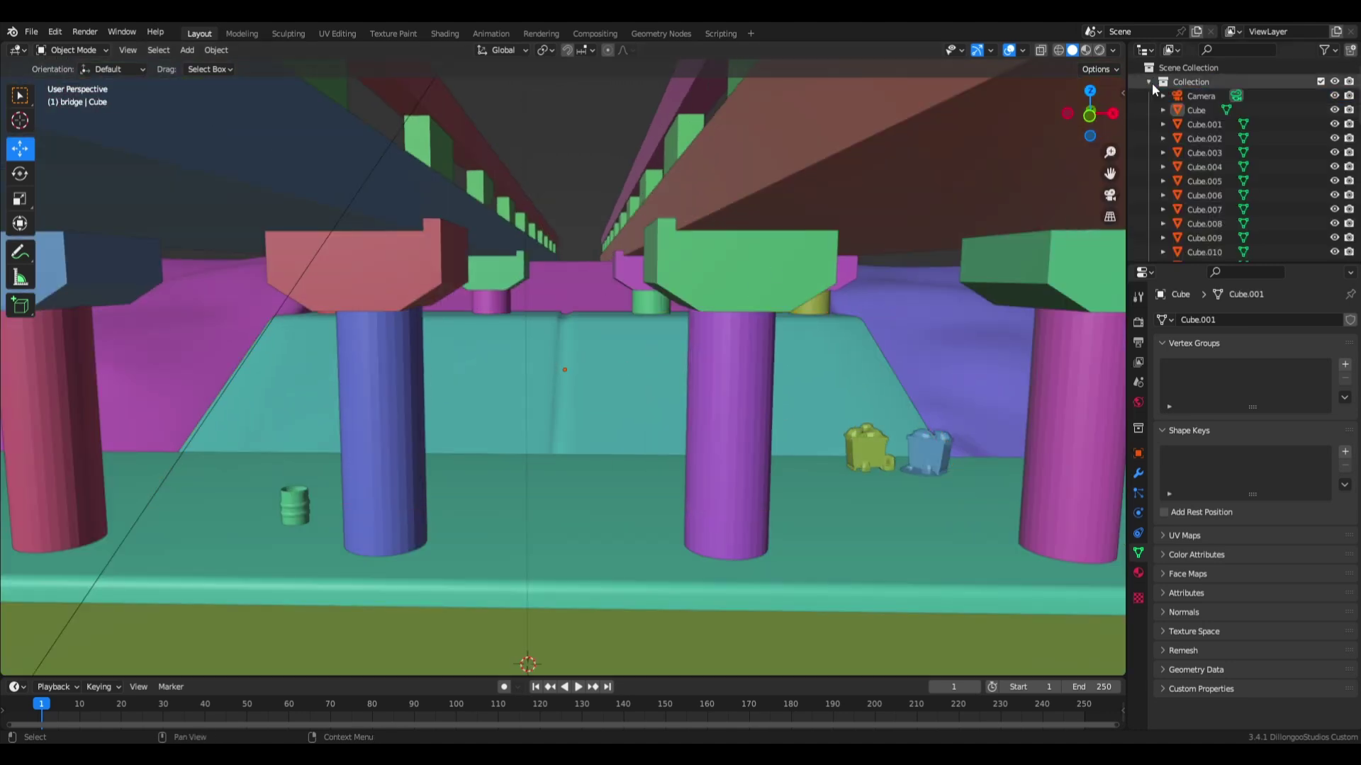
Group the bridge parts into the bridge collection and hide it
click(1204, 124)
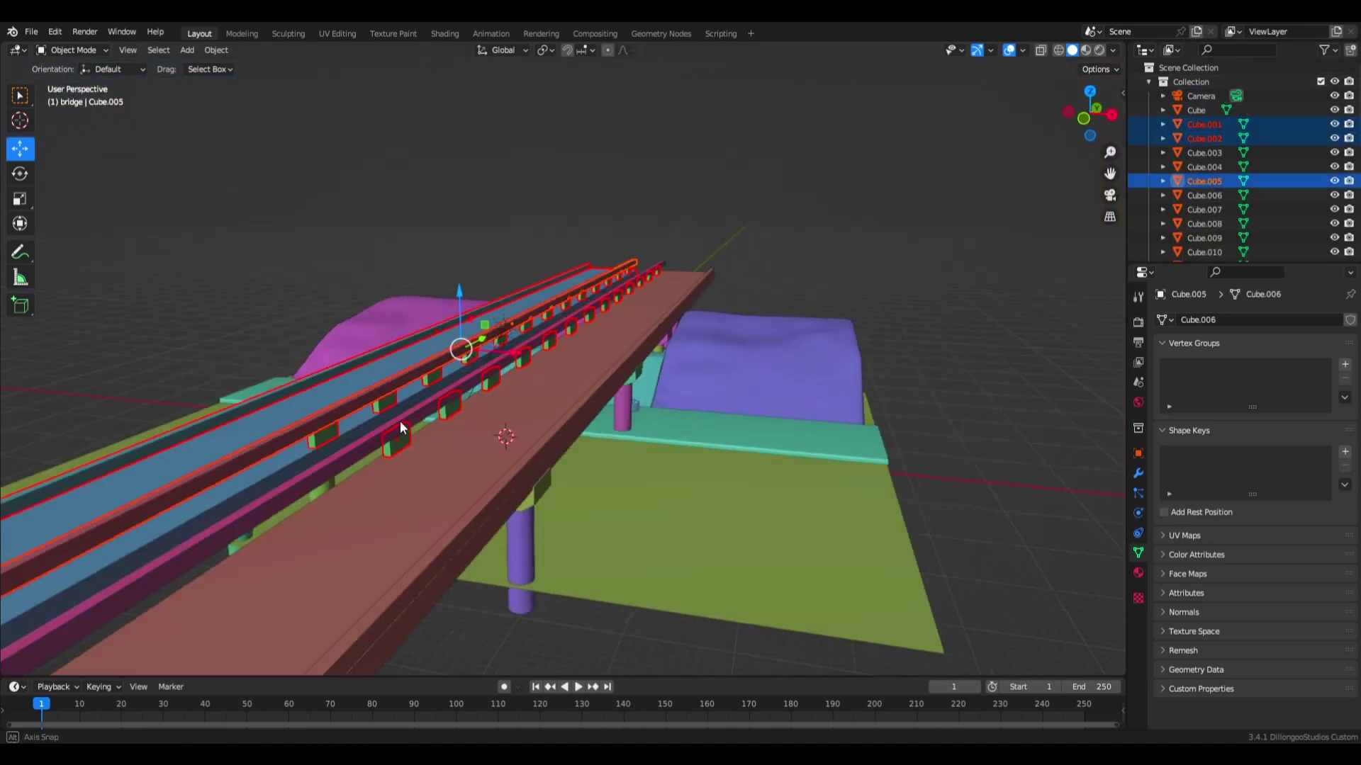
shift+click(429, 368)
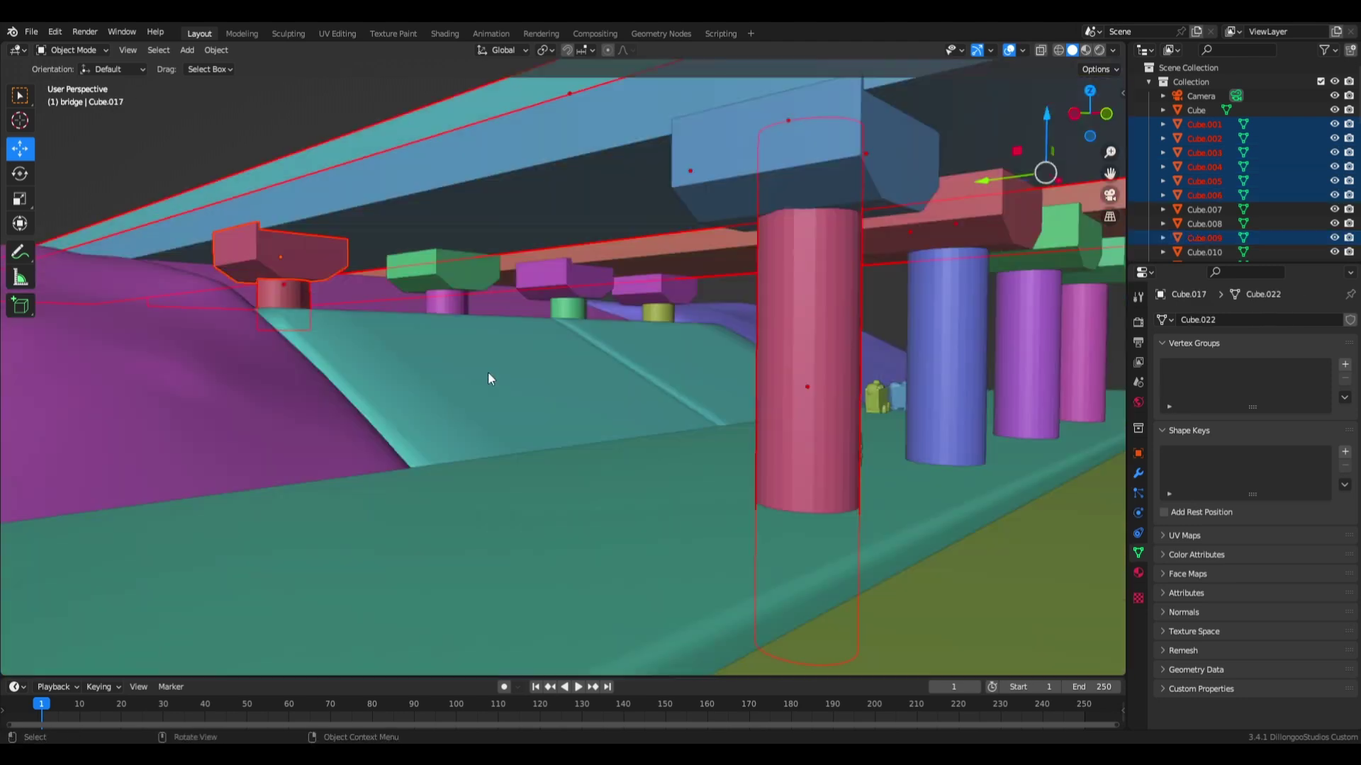
shift+click(548, 283)
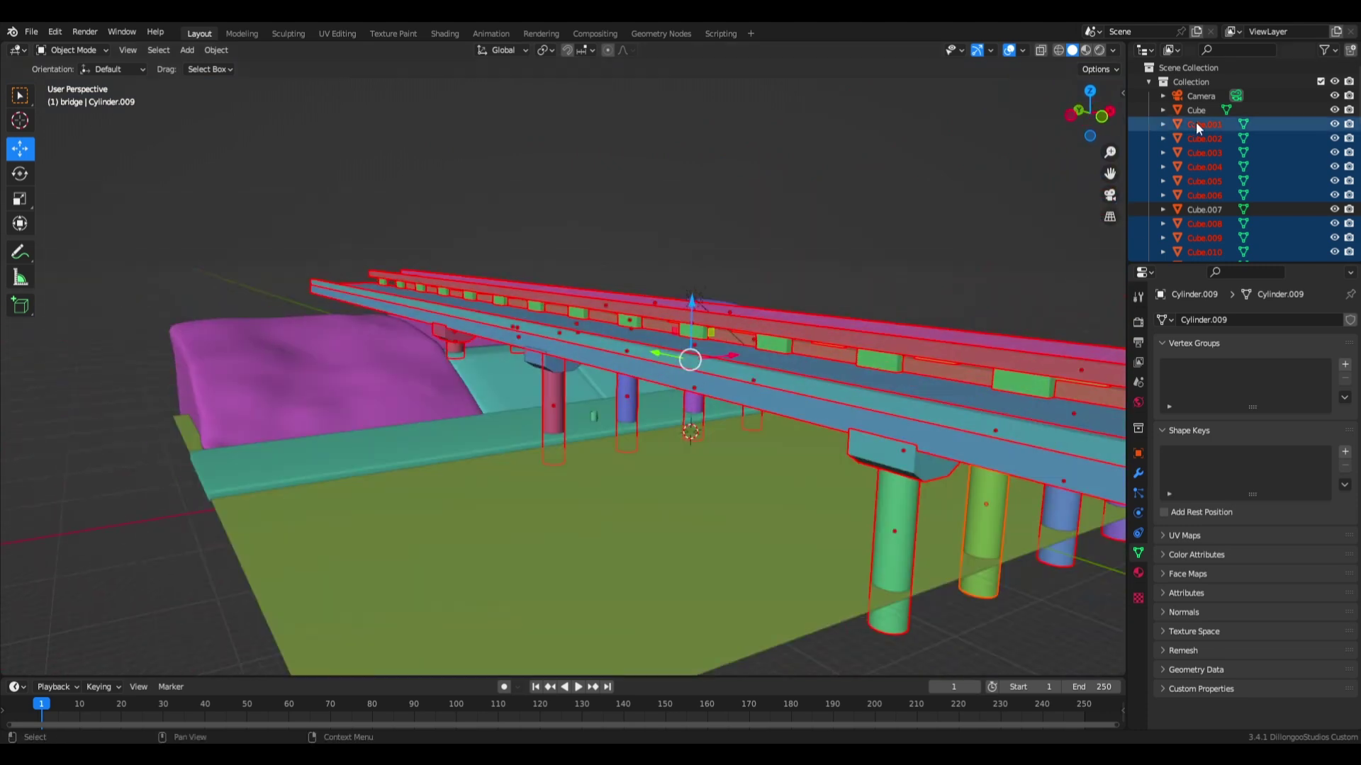
click(1335, 248)
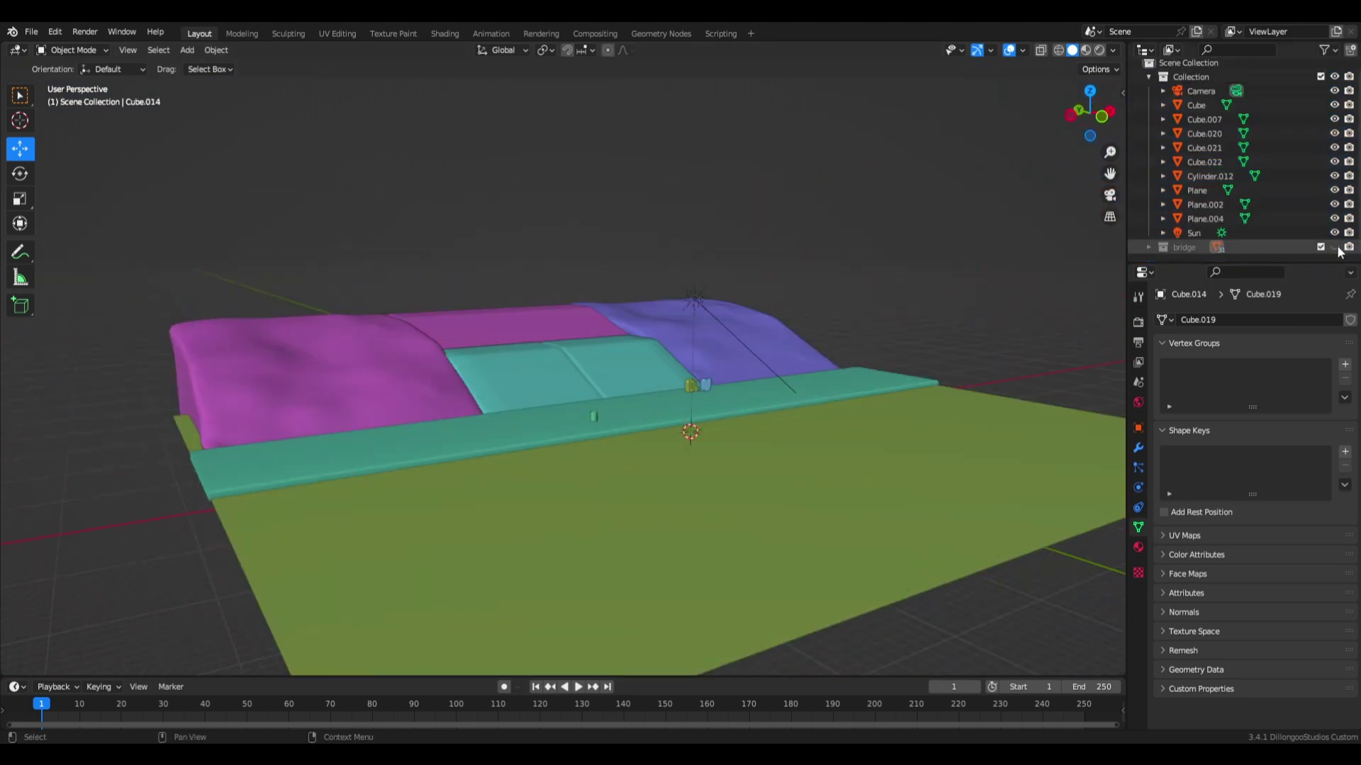
Move the camera into the lights n camera collection and collapse Under Bridge
drag(1174, 264, 1174, 447)
click(1207, 271)
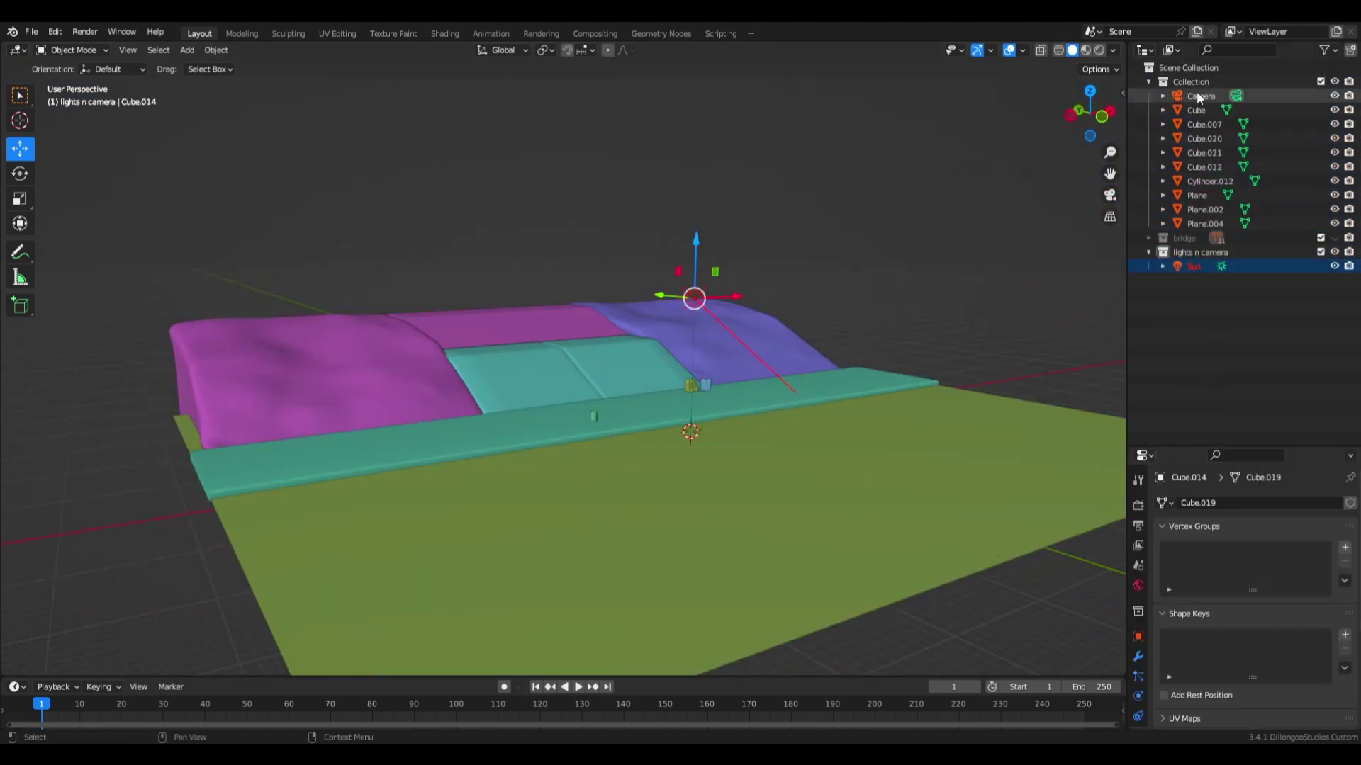
mouse_move(1199, 98)
mouse_down()
mouse_move(1197, 252)
mouse_move(1213, 89)
mouse_up()
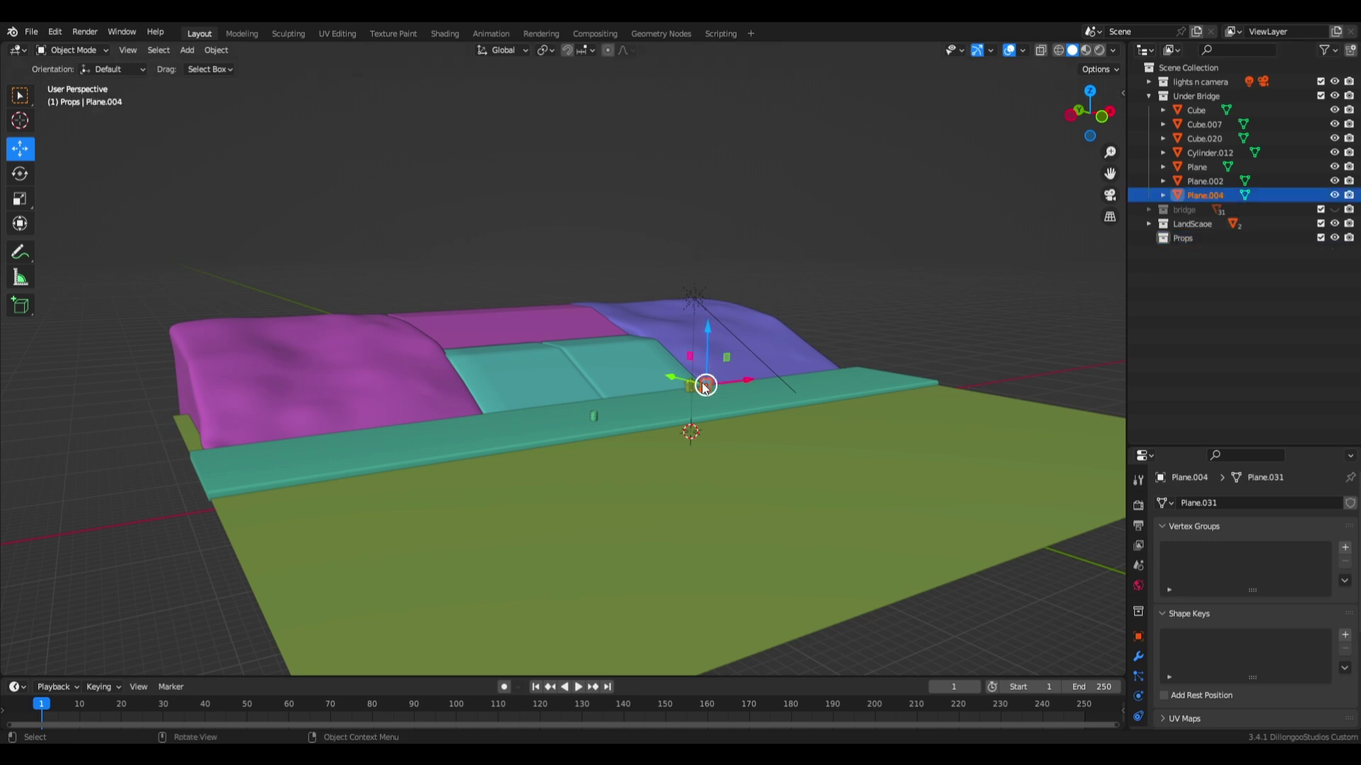
click(1148, 96)
middle_drag(574, 462, 453, 637)
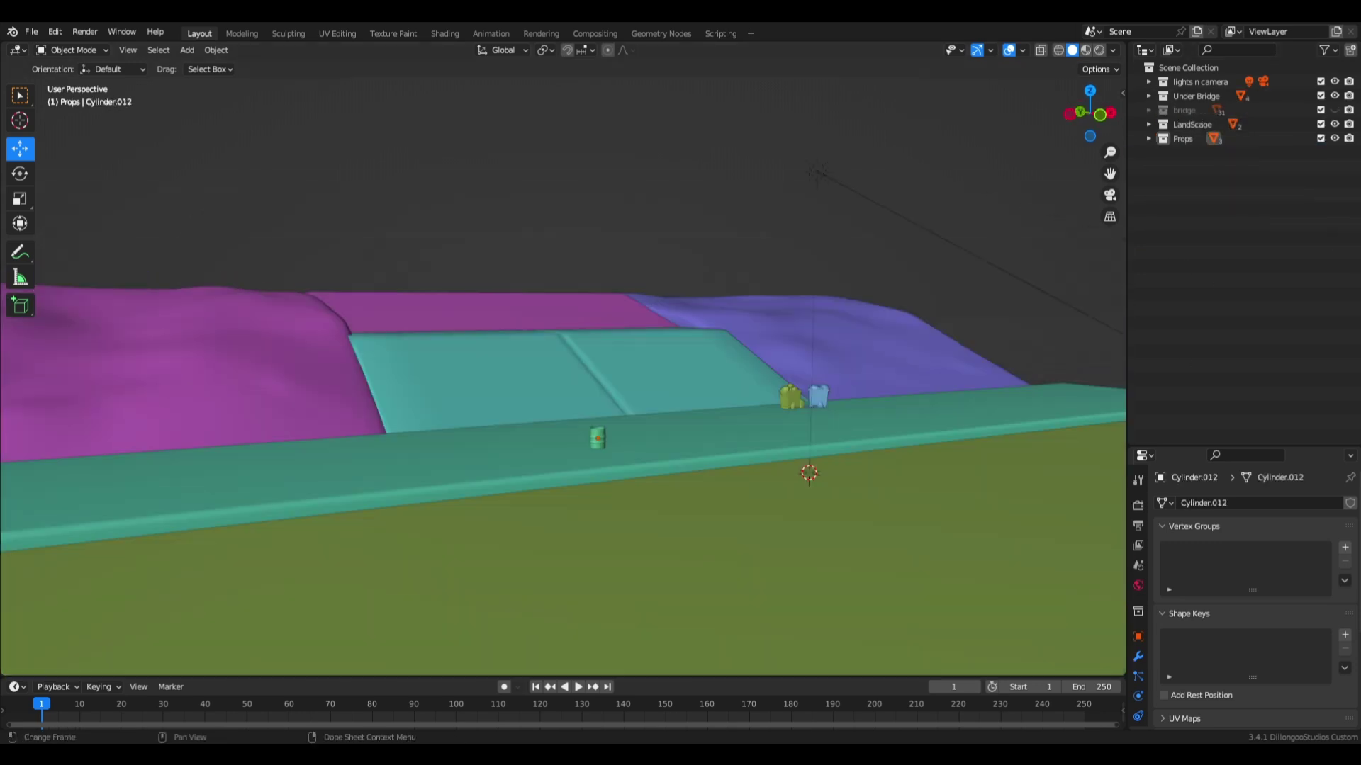
middle_drag(567, 461, 496, 566)
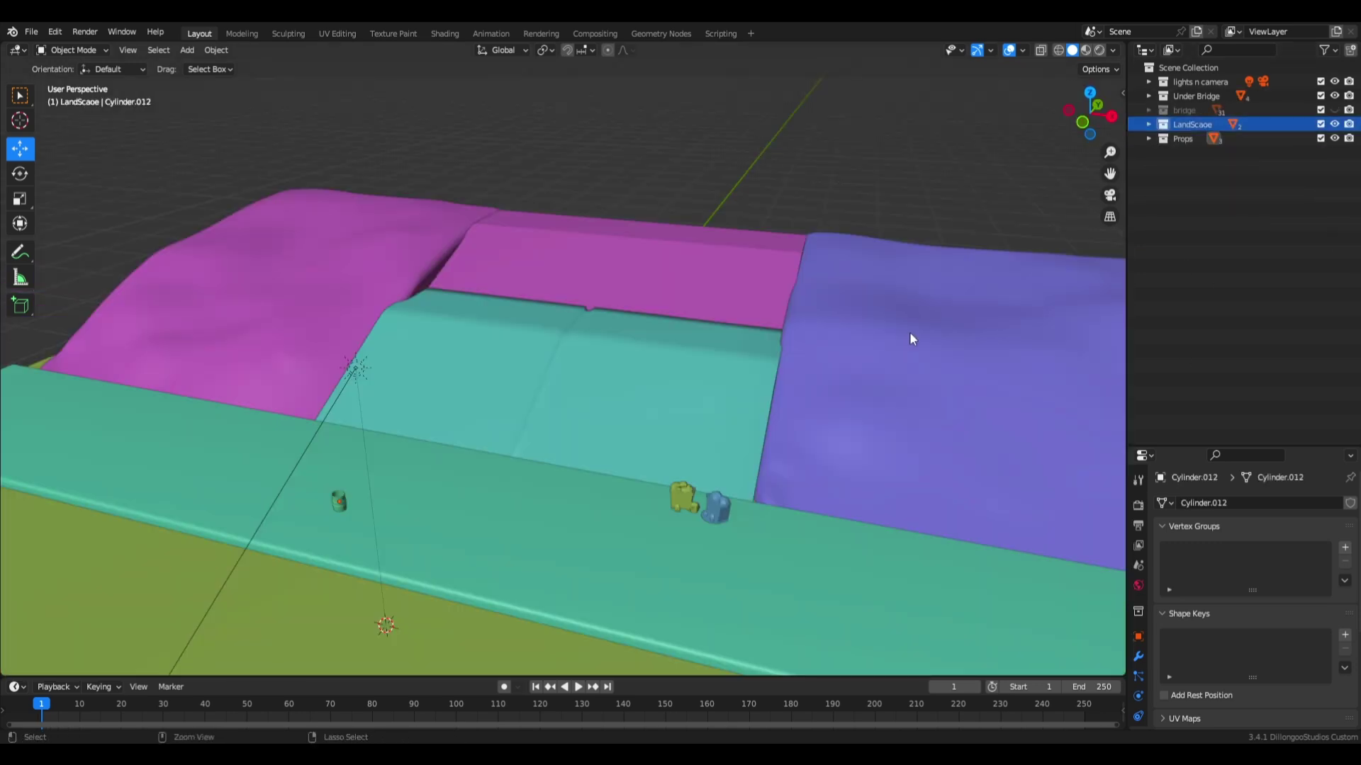
Paste the Green Lawn object, halve its size and slide it onto the purple hill
key(ctrl+v)
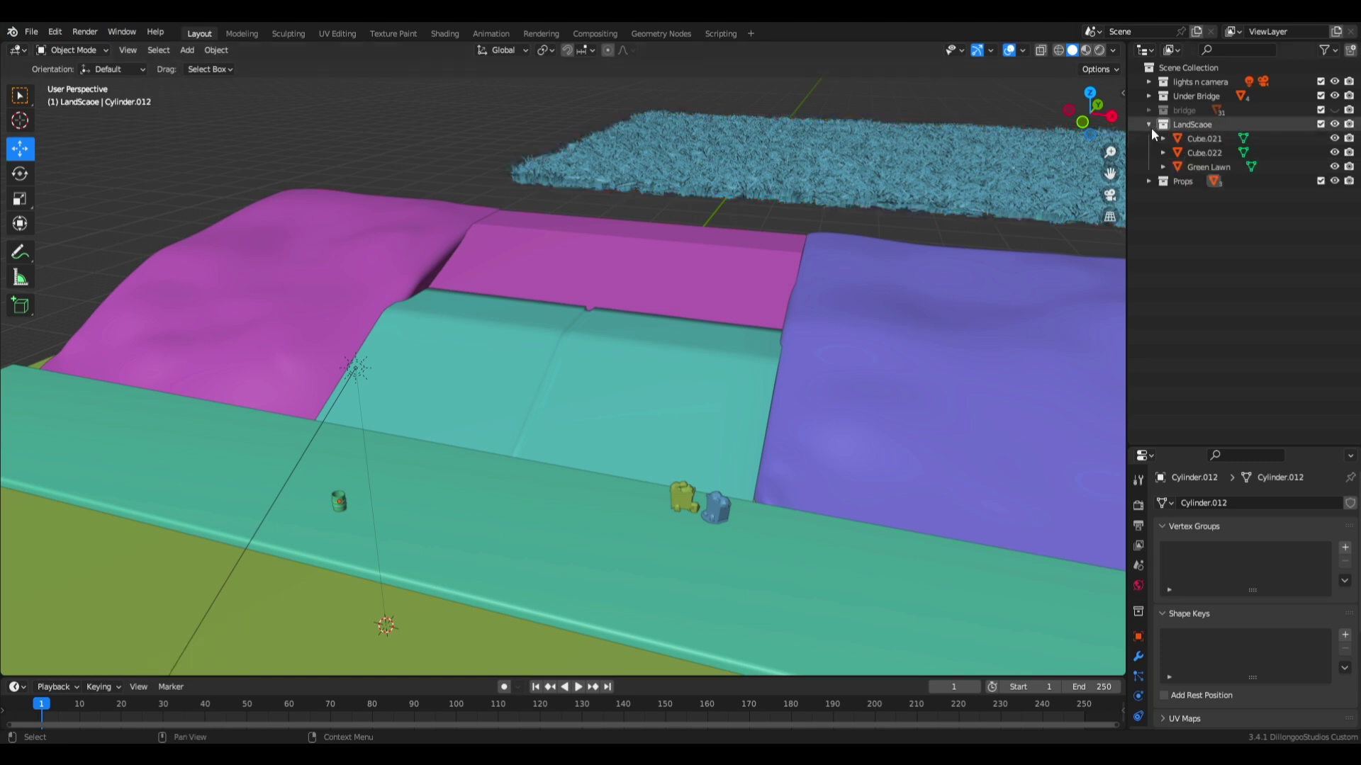
click(1208, 166)
scroll(814, 349, down, 4)
key(s)
click(795, 330)
scroll(795, 329, up, 3)
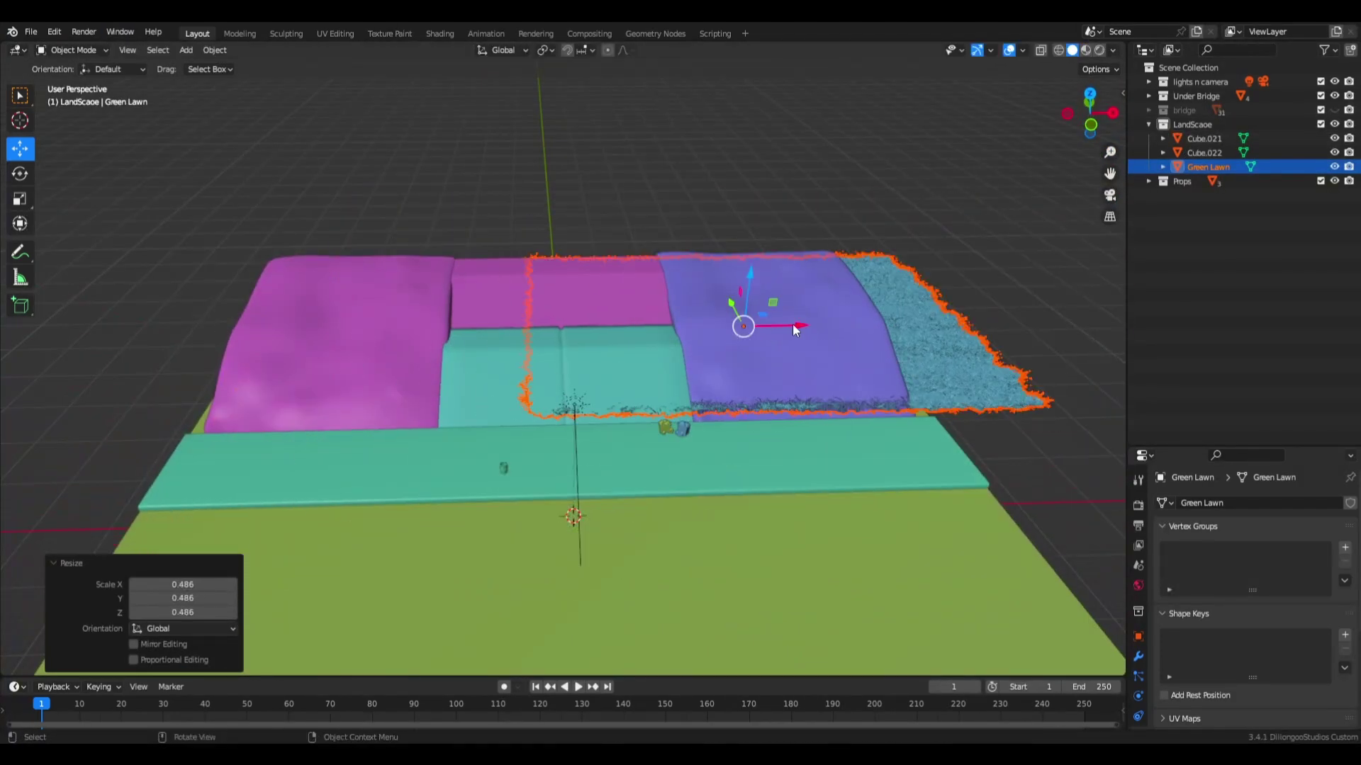
middle_drag(799, 234, 230, 358)
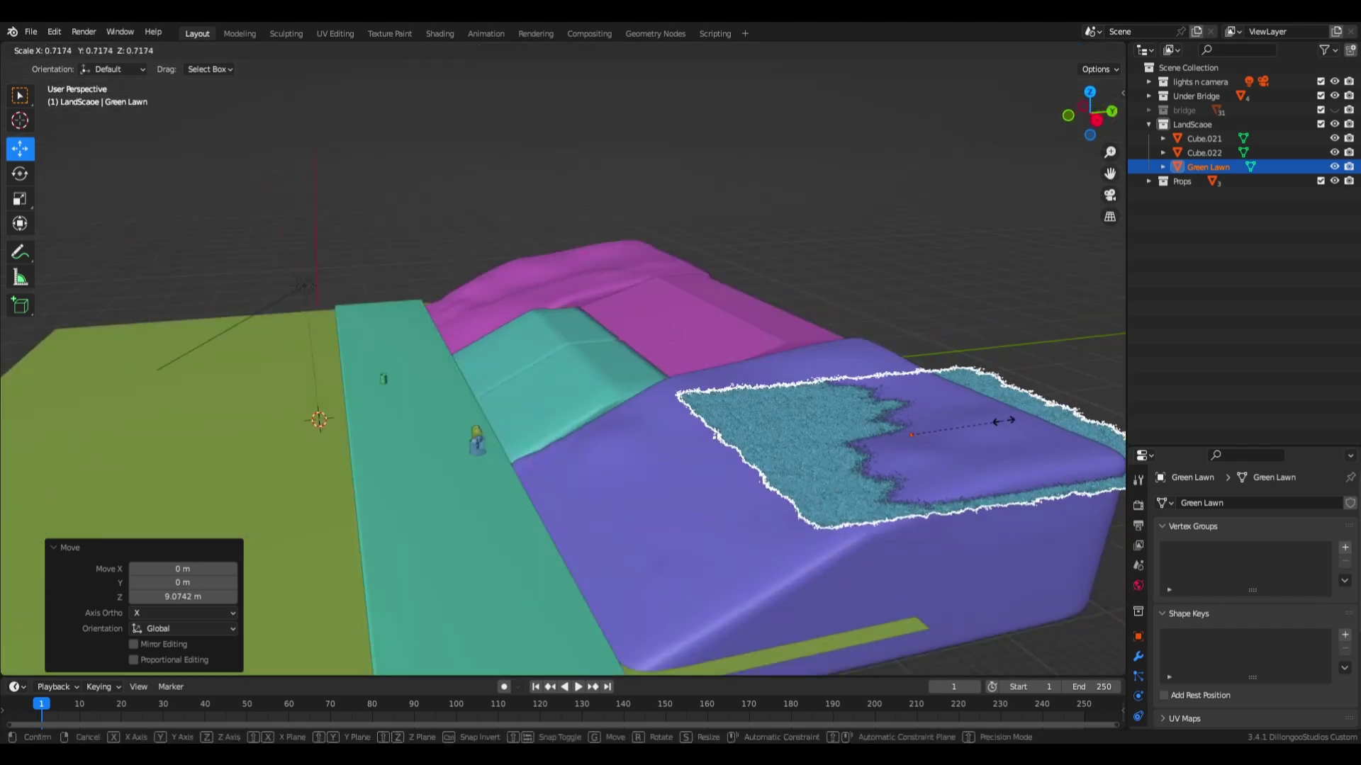
In Top view, widen the lawn along X and lengthen it along Y
key(s)
key(x)
click(229, 358)
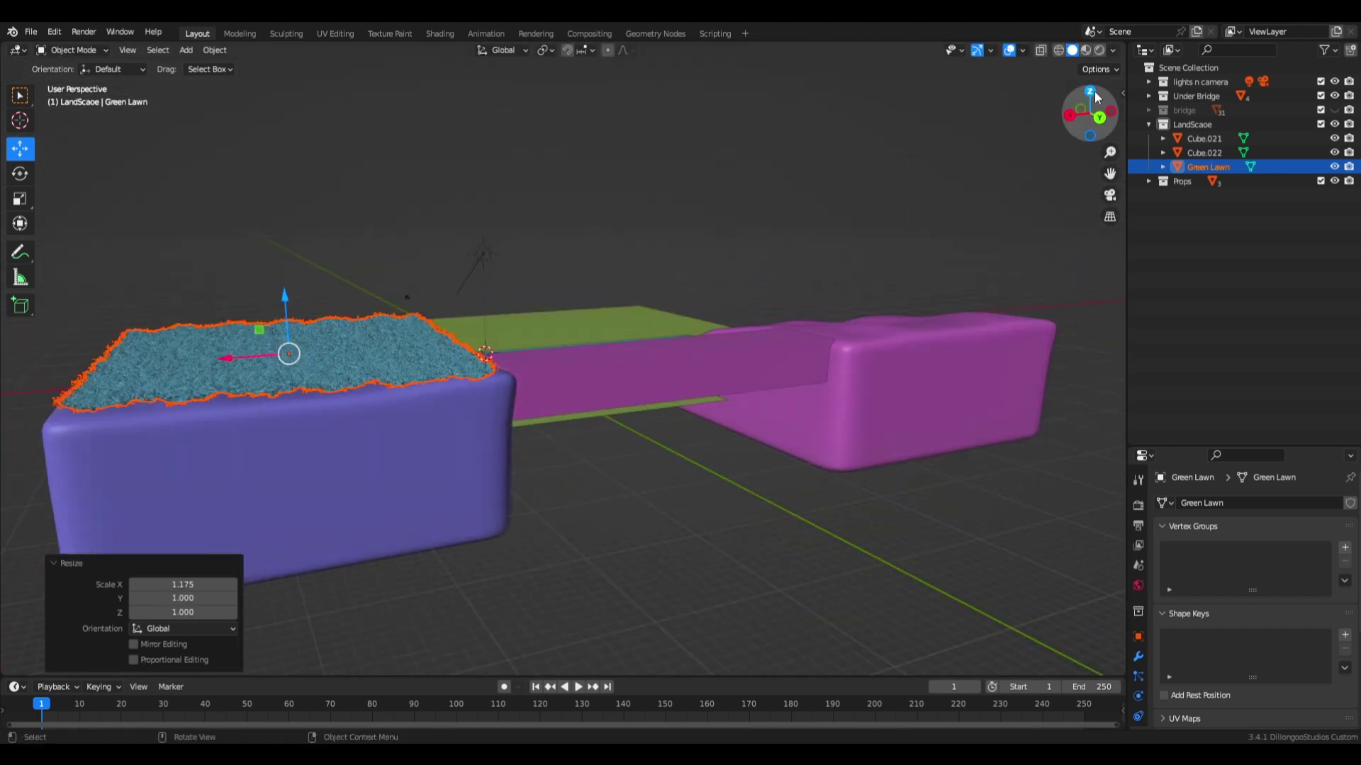
key(KP_7)
key(r)
key(s)
key(x)
click(894, 268)
key(g)
key(y)
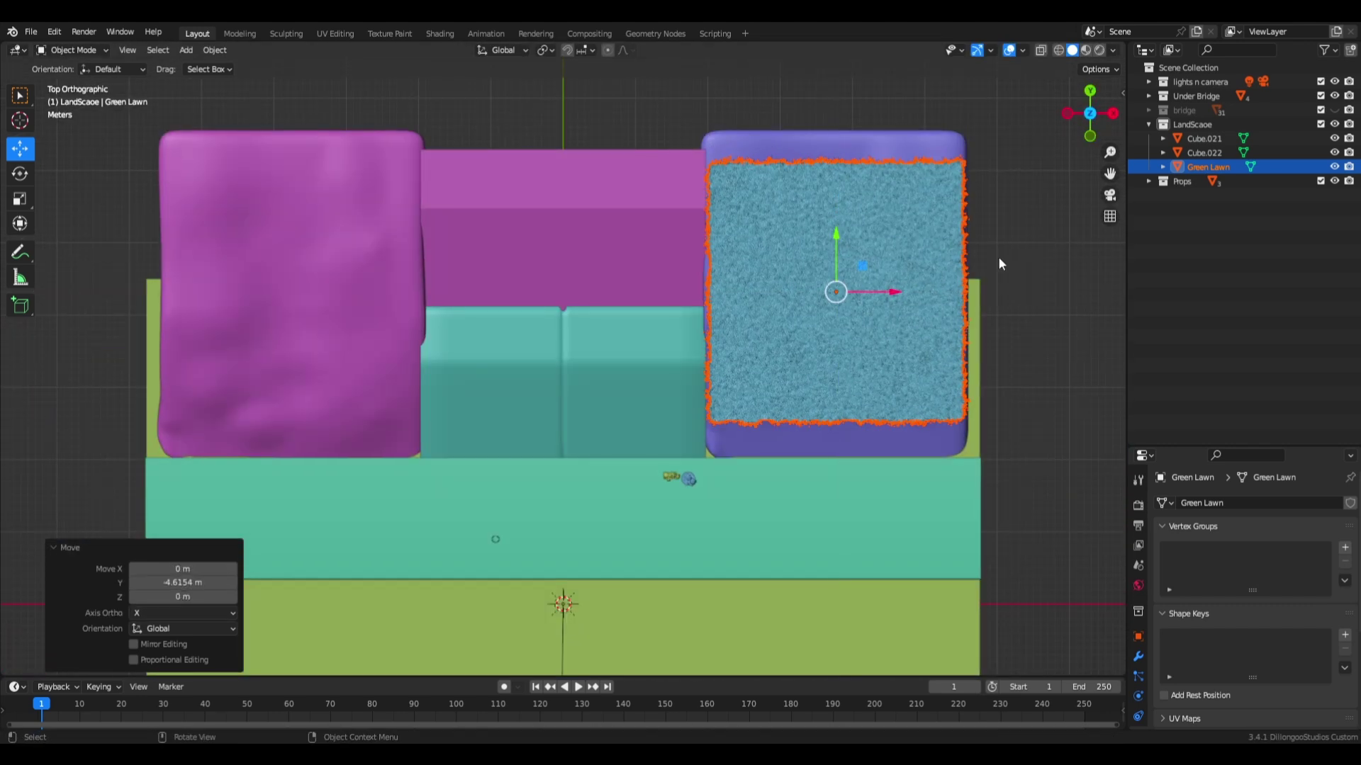
click(983, 166)
Browse the lawn's object options and modifier list without changes, then lift the lawn upward
middle_drag(984, 166, 604, 352)
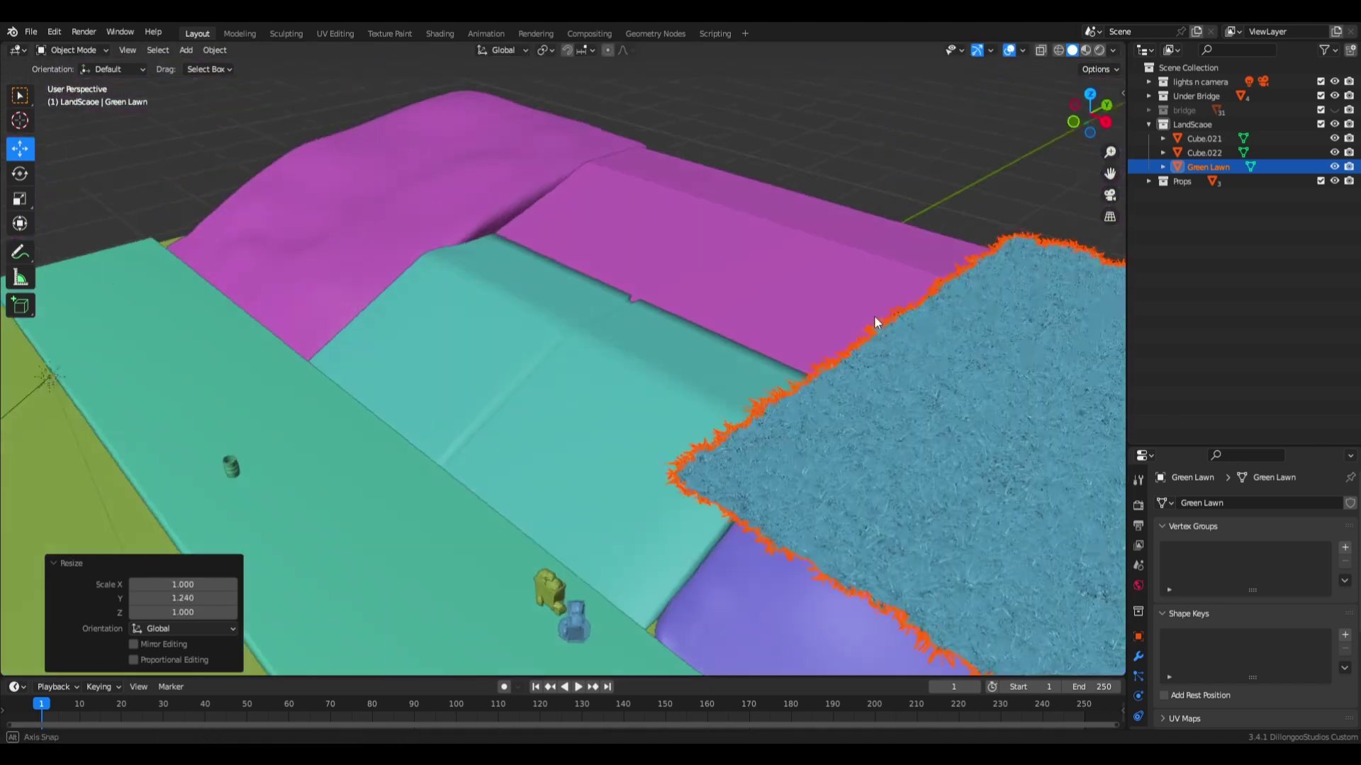
right_click(604, 352)
click(604, 348)
click(1138, 656)
click(1229, 503)
click(799, 327)
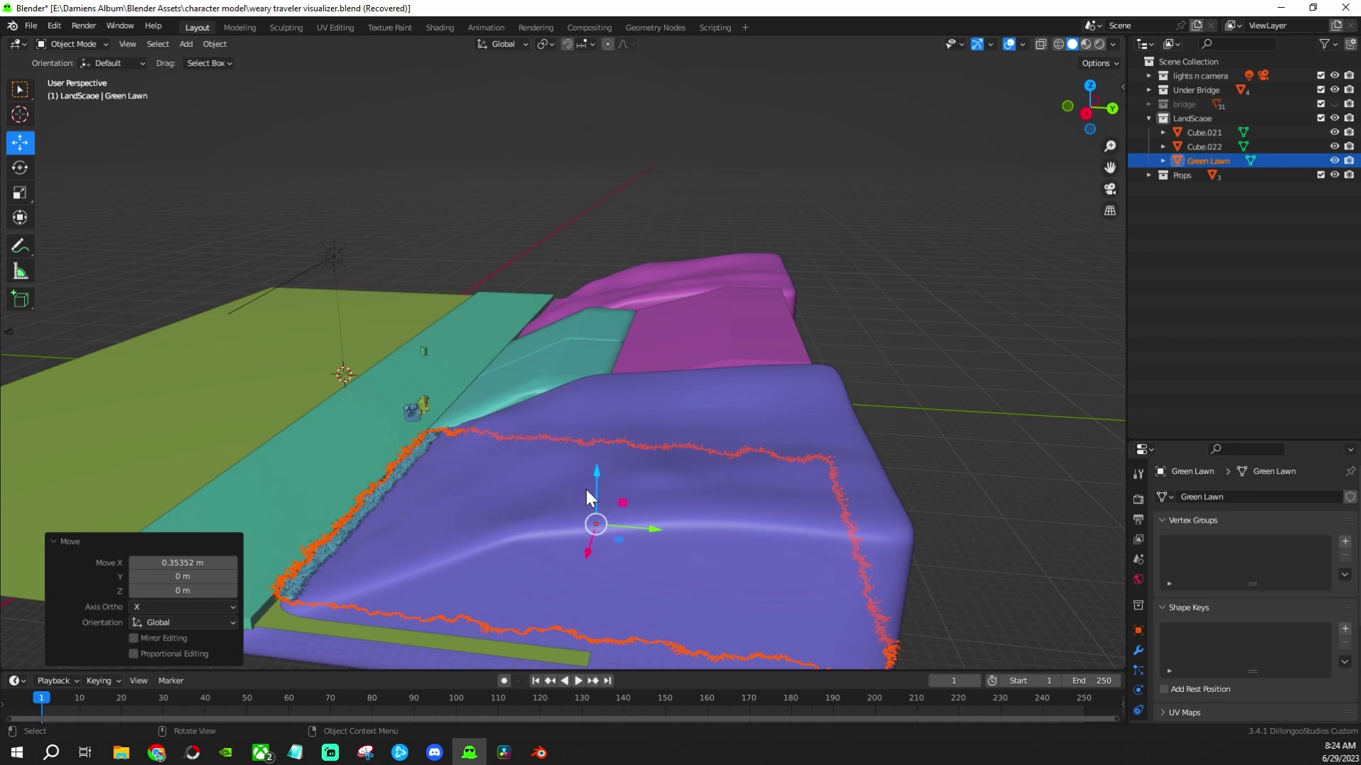
mouse_move(592, 495)
middle_down()
mouse_move(671, 355)
mouse_move(596, 404)
mouse_move(397, 212)
middle_up()
Save the project file
key(ctrl+s)
click(31, 25)
mouse_move(284, 354)
middle_down()
mouse_move(720, 529)
mouse_move(815, 426)
middle_up()
Rotate the lawn about Z and lower it onto the hill in side view
key(r)
key(z)
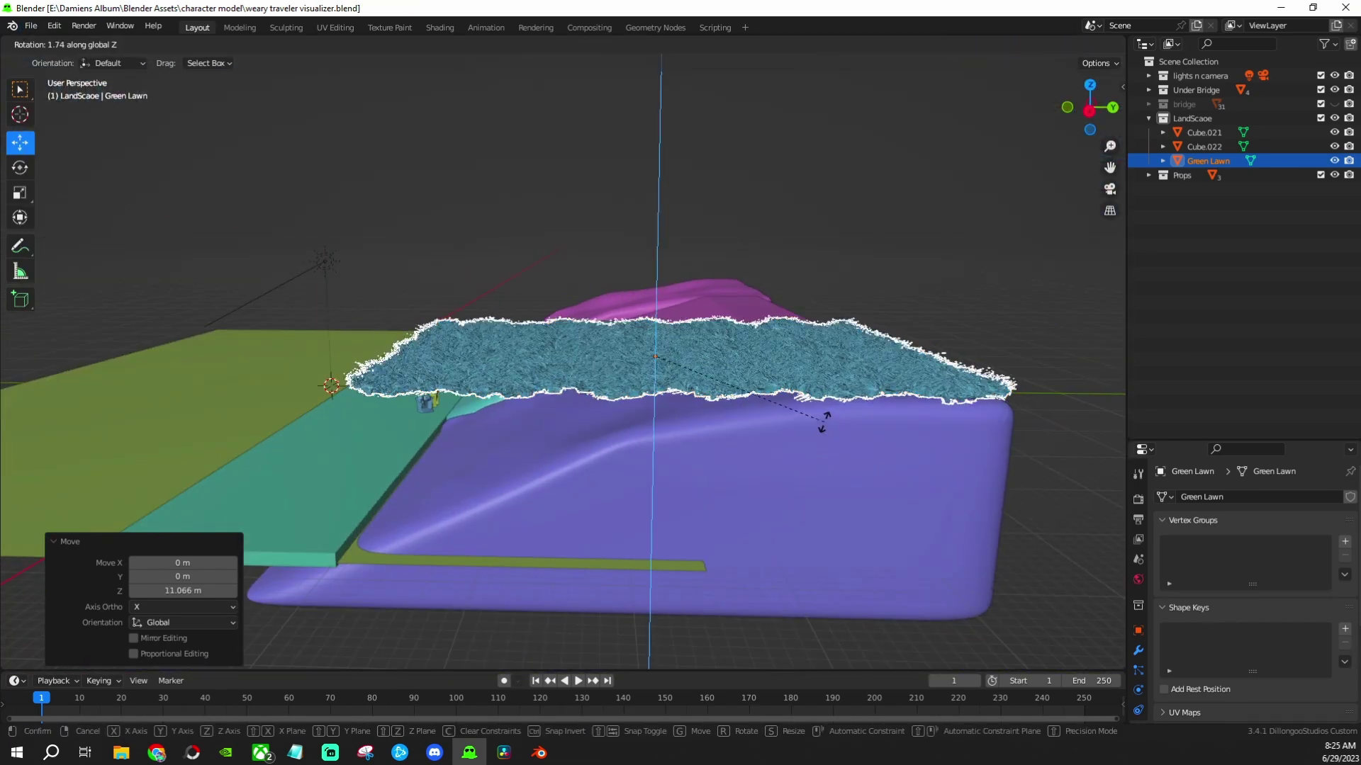
click(817, 380)
key(KP_3)
key(g)
key(z)
key(Return)
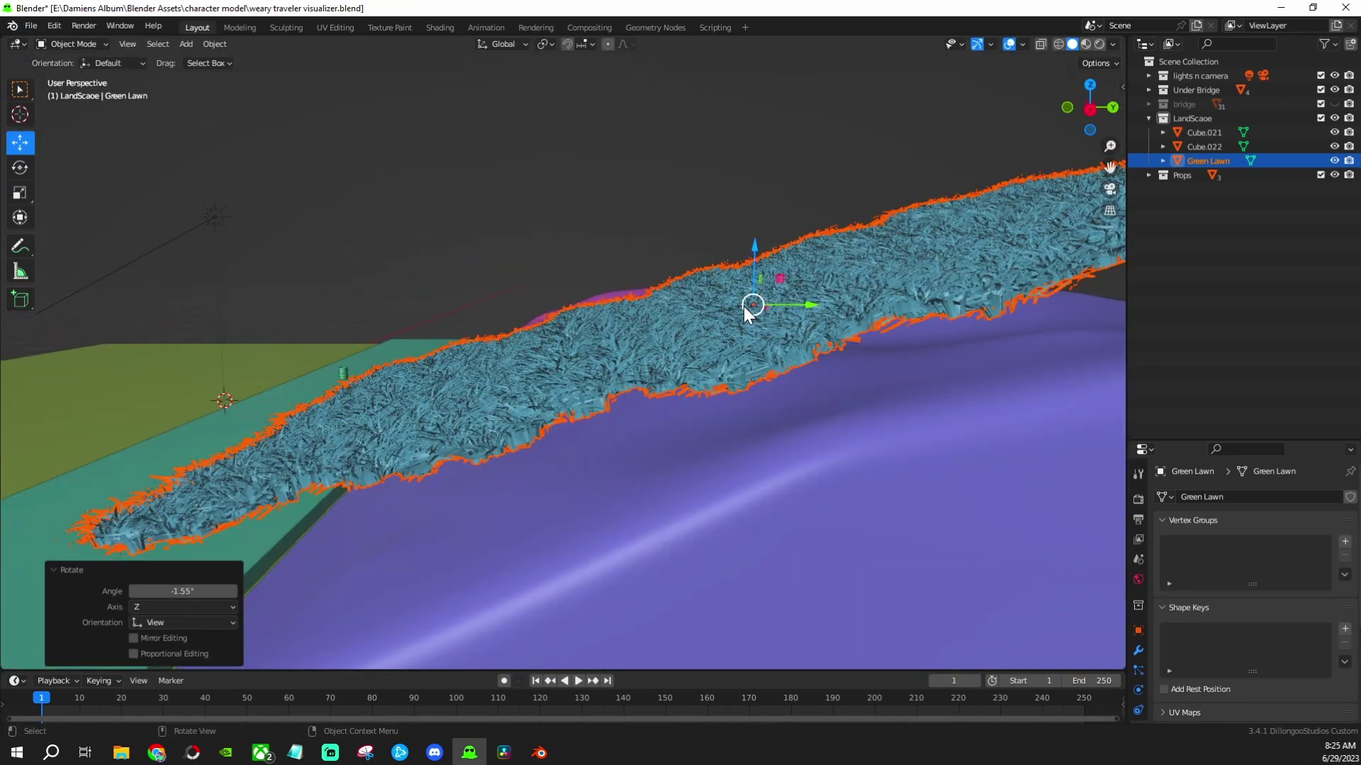
mouse_move(708, 319)
middle_down()
mouse_move(615, 460)
mouse_move(687, 414)
mouse_move(1004, 432)
middle_up()
Add a Shrinkwrap modifier to the lawn targeting Cube.021 with a 0.14 m offset
click(1138, 649)
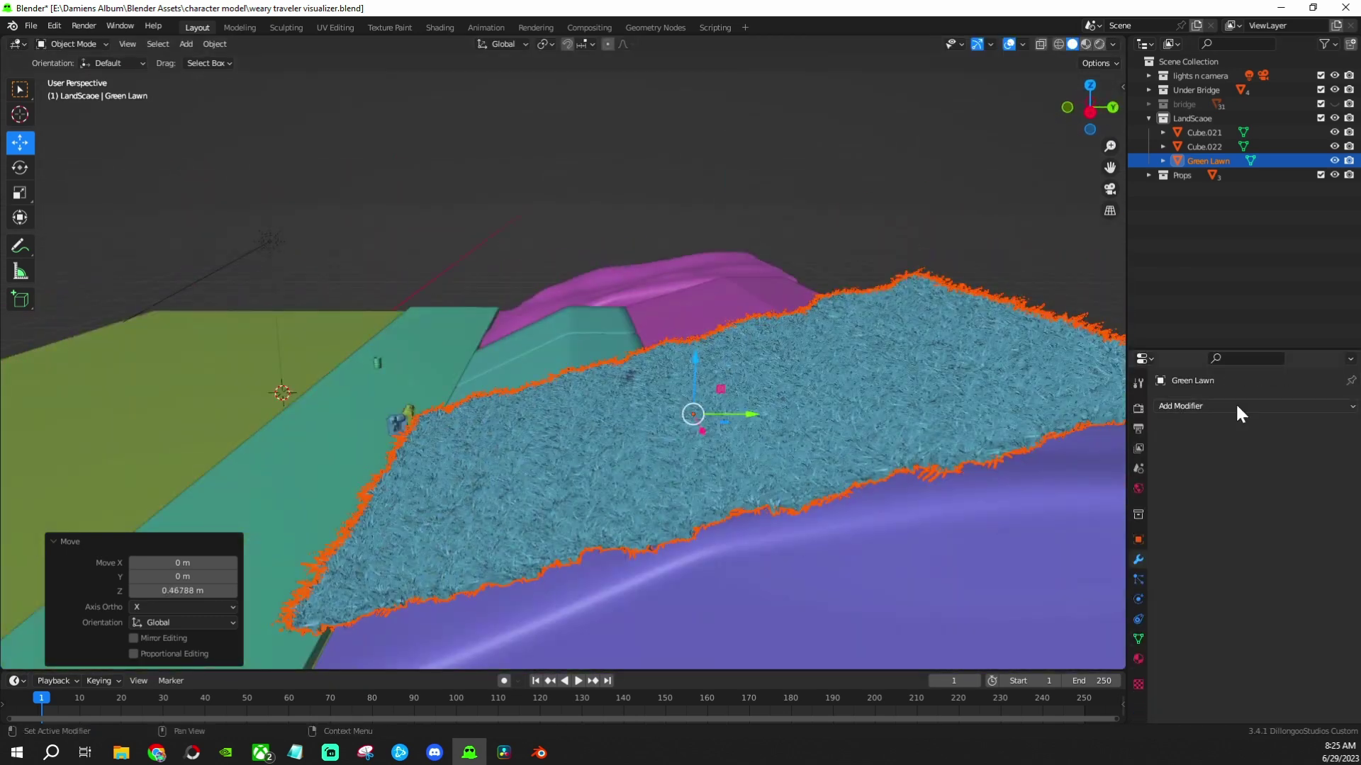
click(1235, 407)
click(1190, 233)
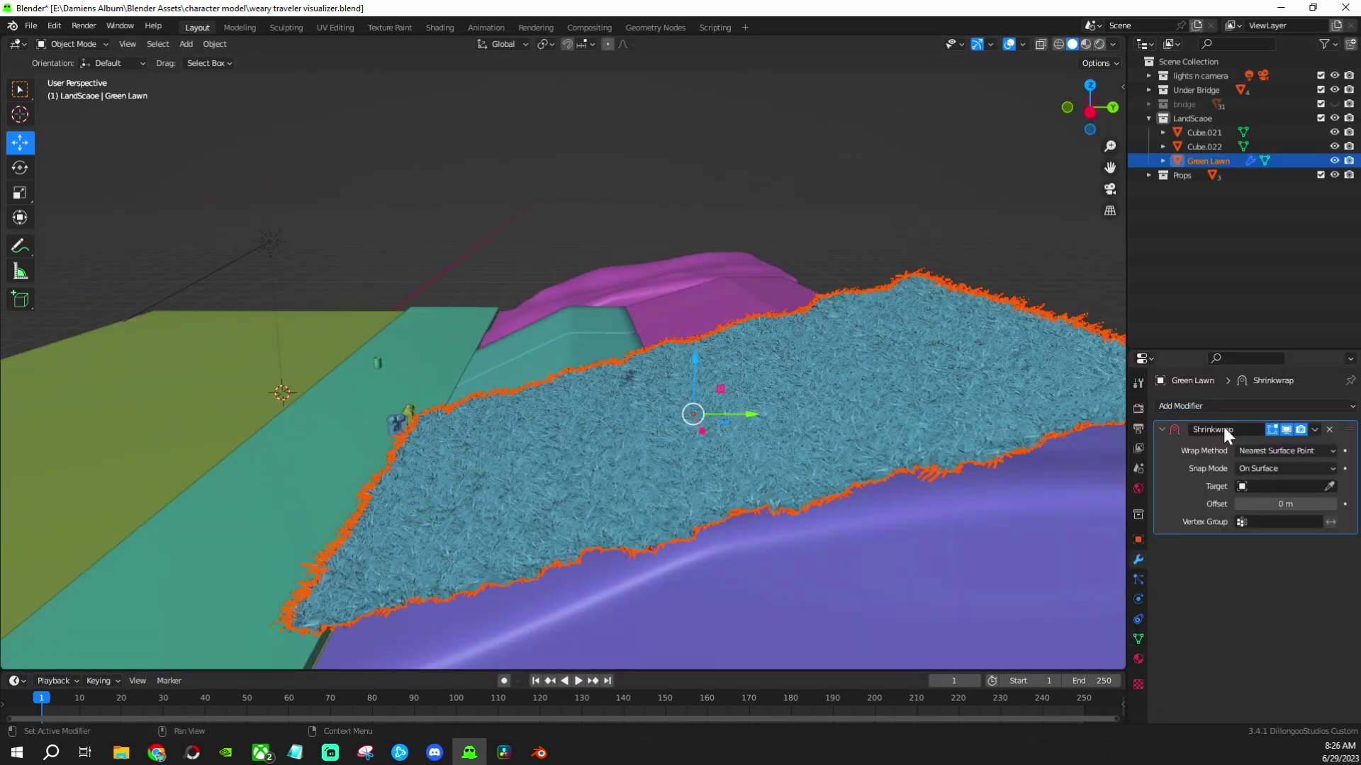
click(1327, 486)
click(865, 539)
drag(1285, 504, 1297, 503)
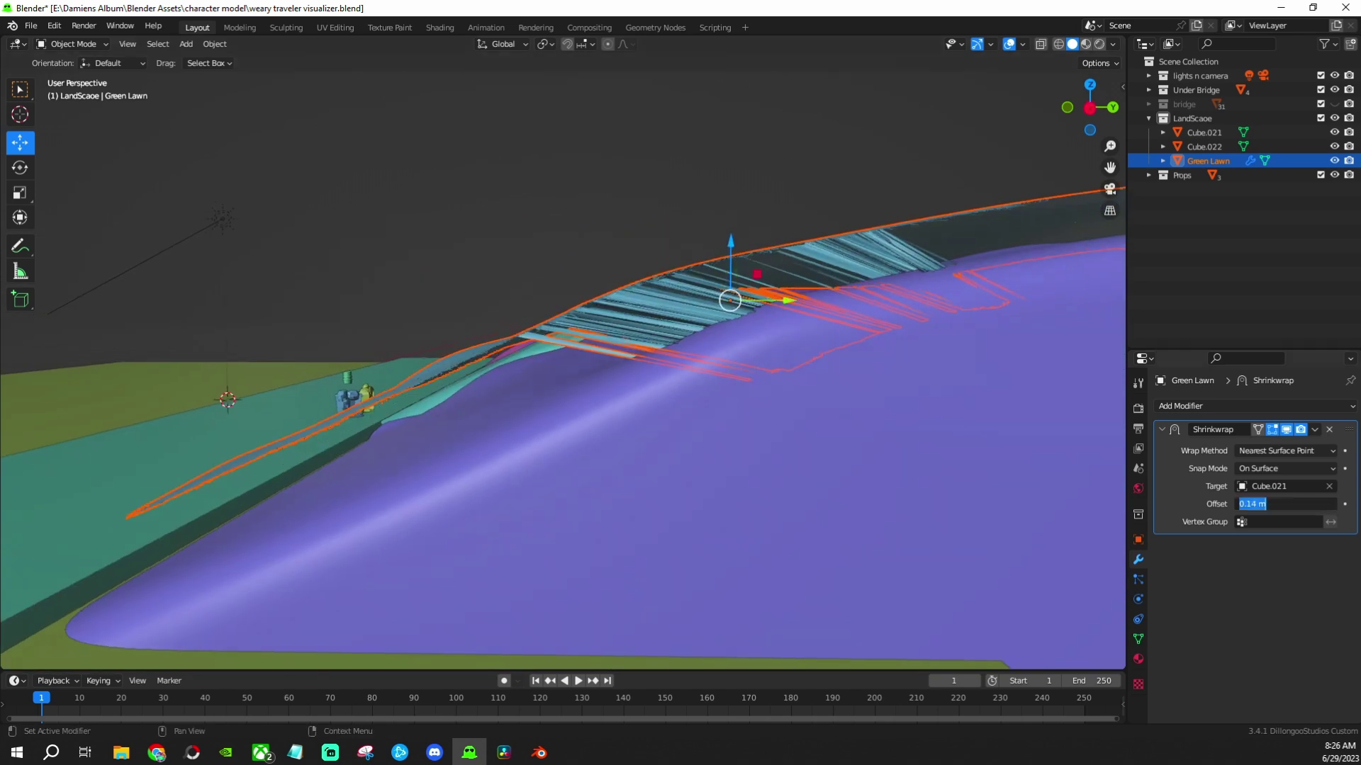
Set the wrap method to Project with negative direction, apply it, and enter Sculpt Mode
click(1287, 451)
click(1265, 481)
click(1239, 537)
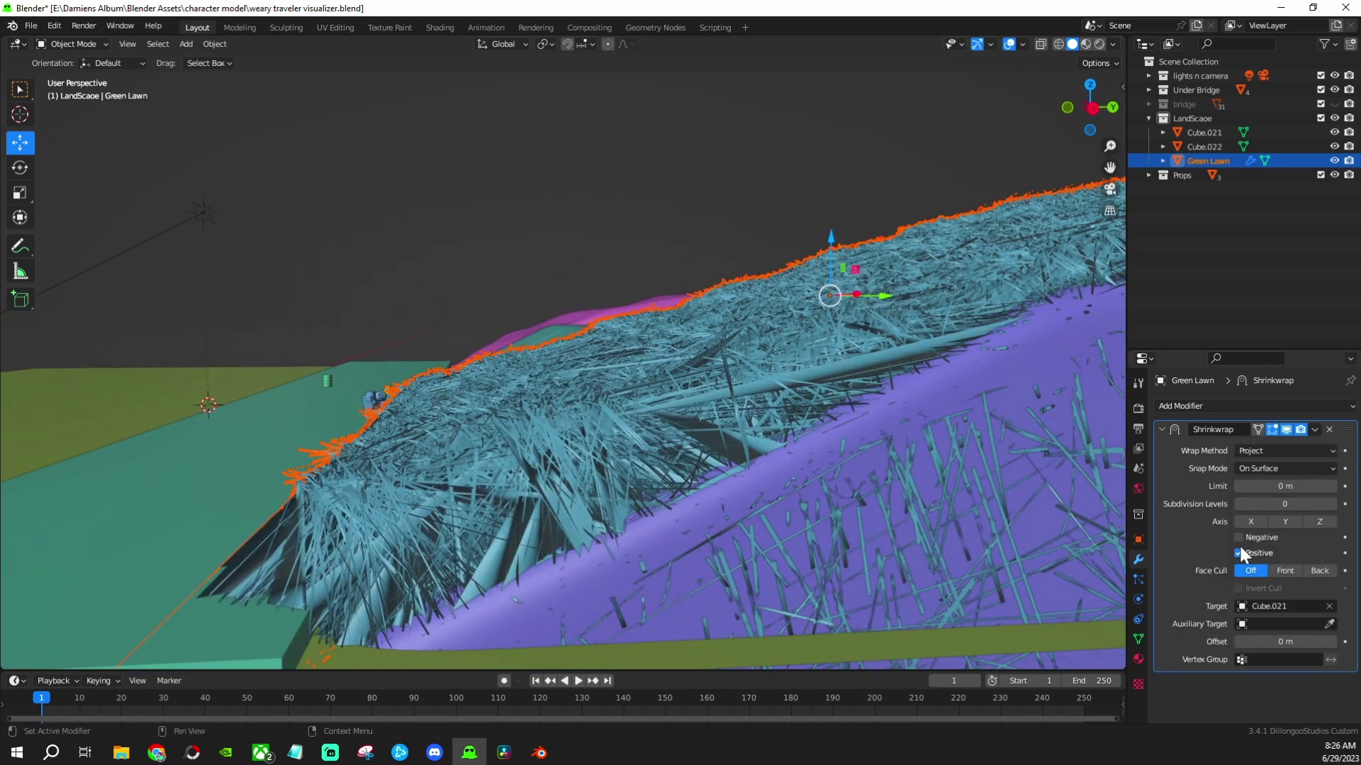
click(1238, 553)
click(1330, 429)
click(73, 44)
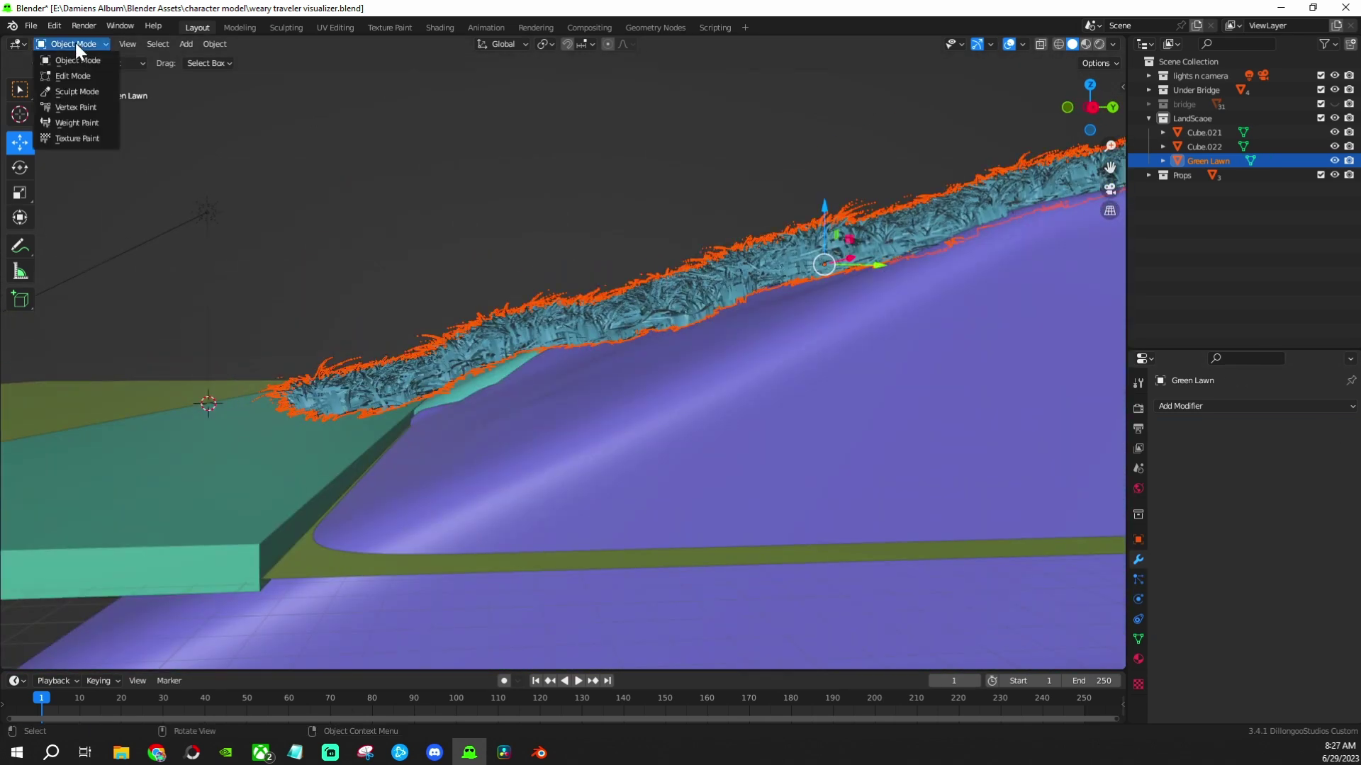
click(71, 95)
Work around the lawn in Sculpt Mode pressing its edges onto the slope, then return to Object Mode
key(KP_3)
scroll(872, 212, up, 4)
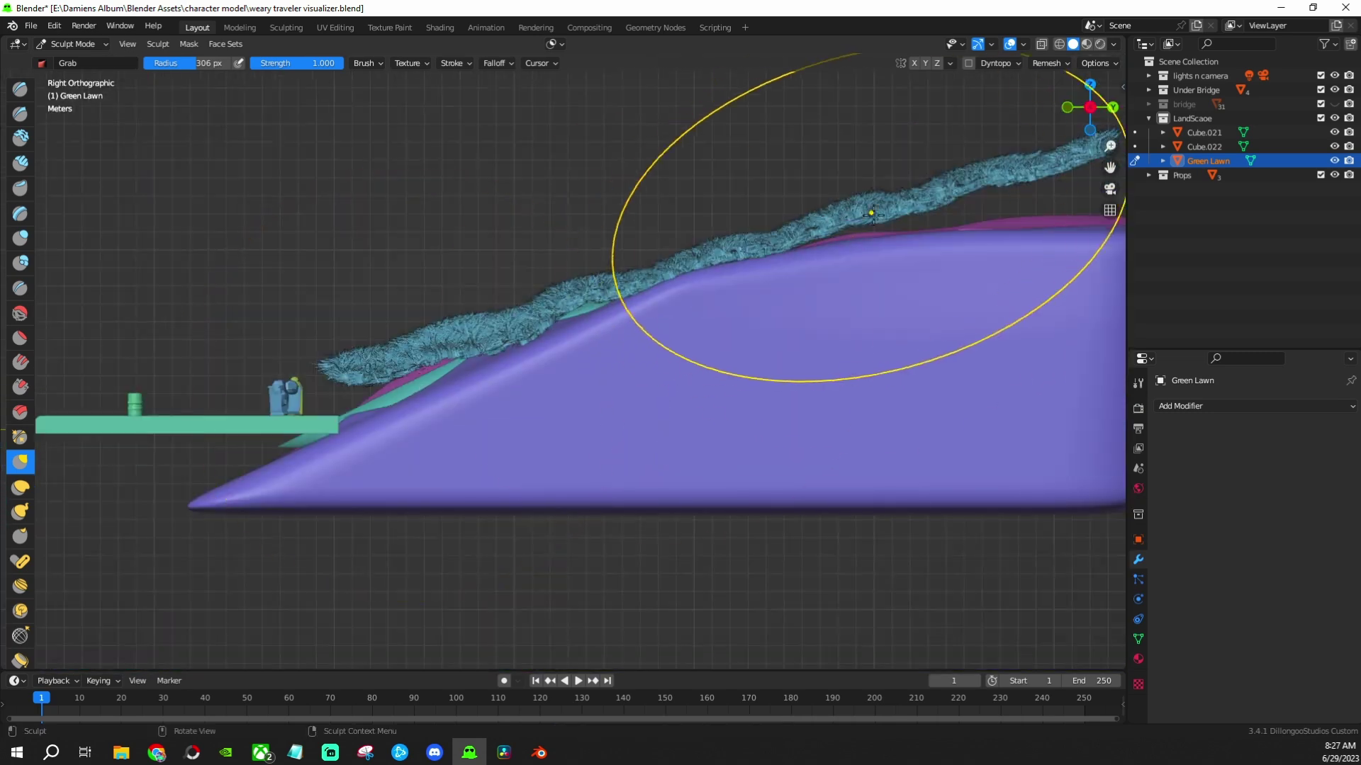
middle_drag(367, 358, 594, 312)
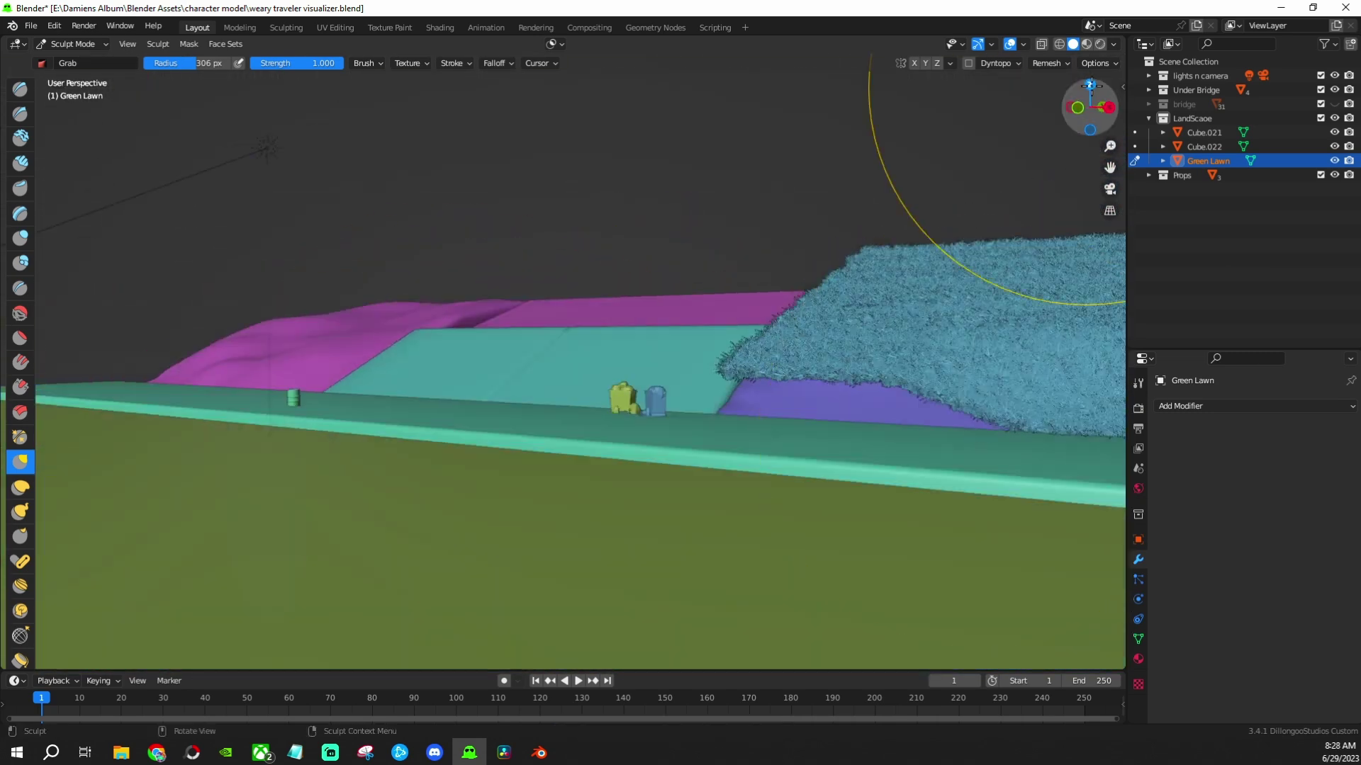
scroll(699, 258, down, 3)
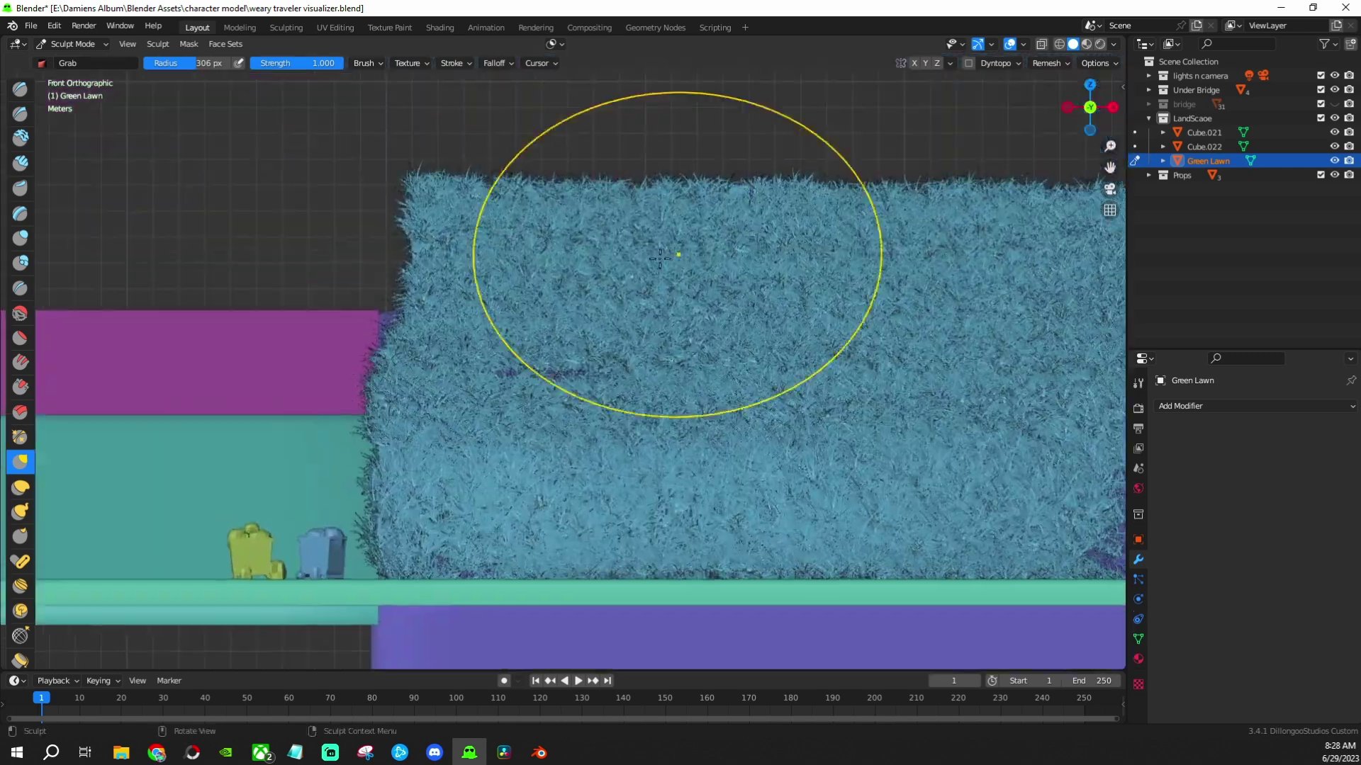
scroll(1058, 476, down, 2)
middle_drag(605, 378, 221, 317)
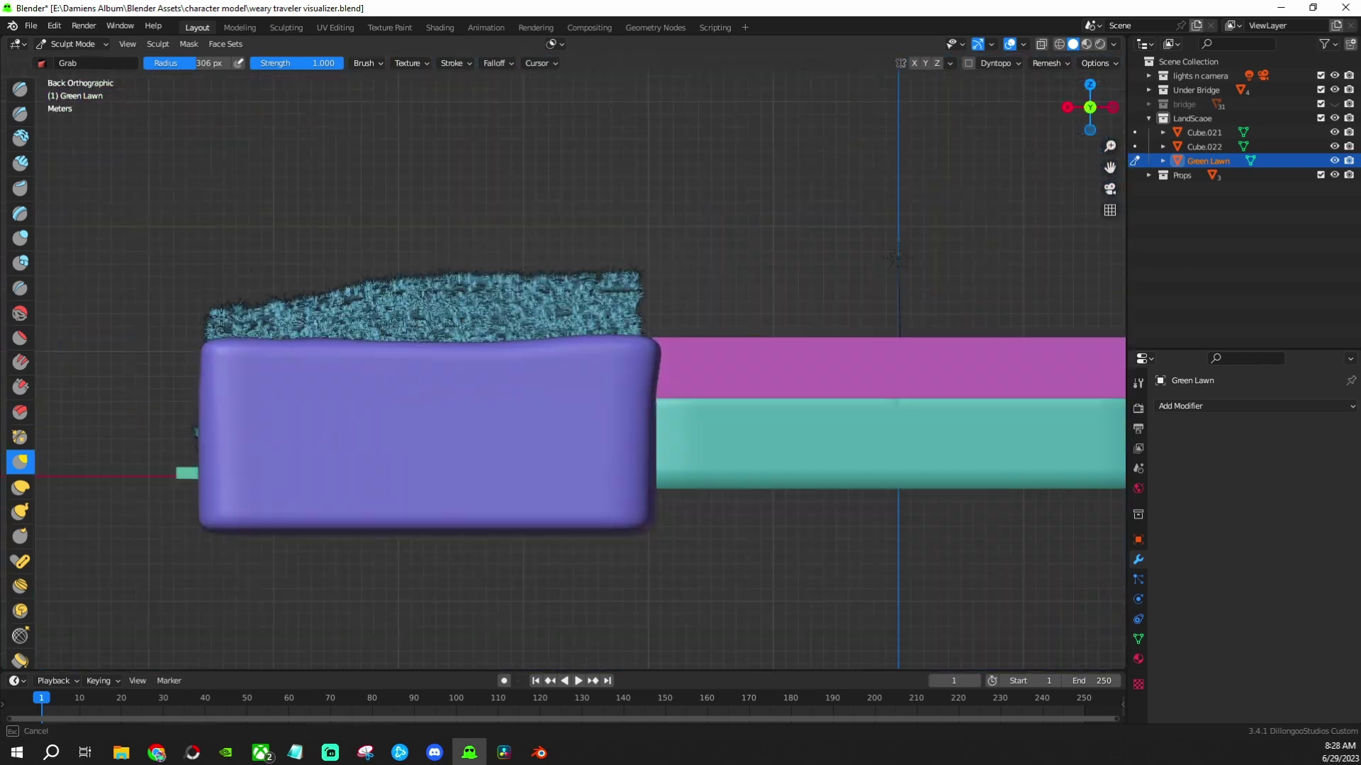
mouse_move(613, 326)
middle_down()
mouse_move(986, 461)
mouse_move(464, 440)
mouse_move(780, 453)
middle_up()
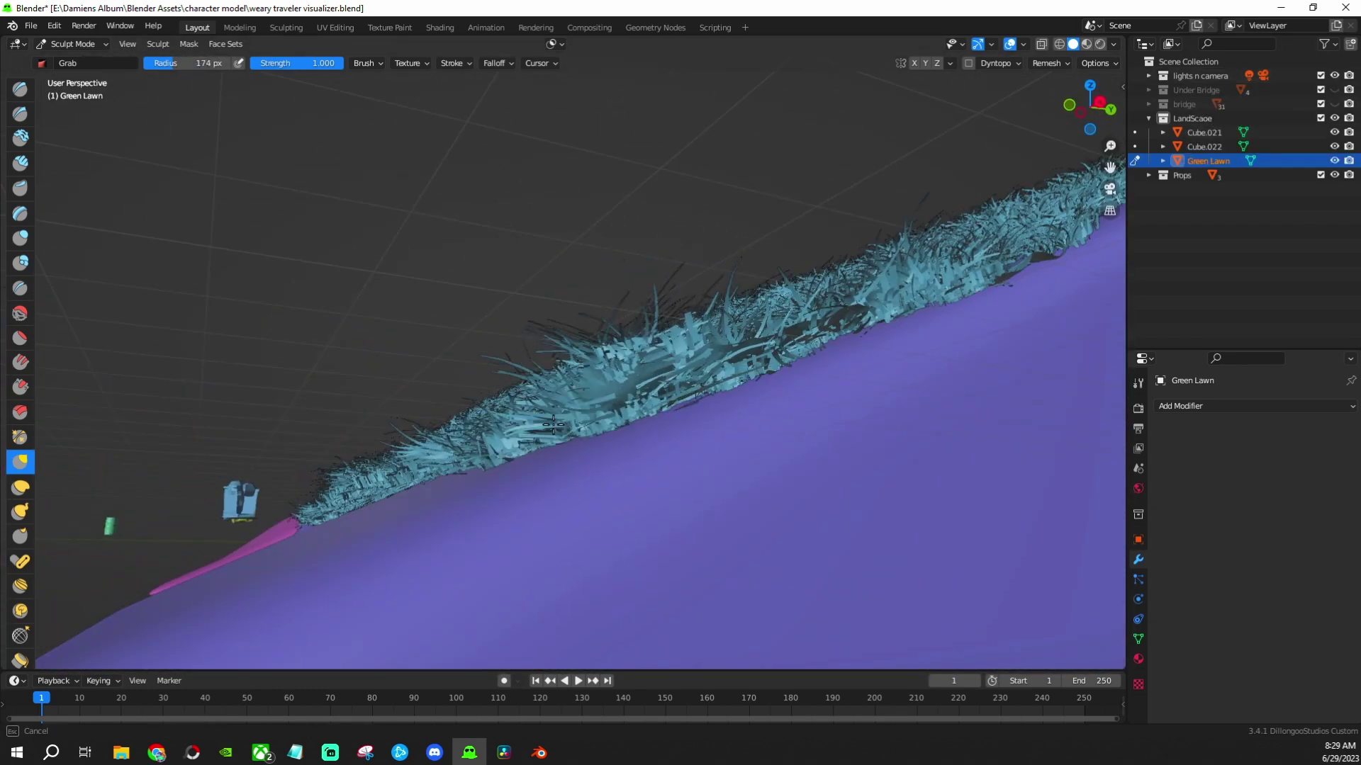
middle_drag(553, 425, 781, 471)
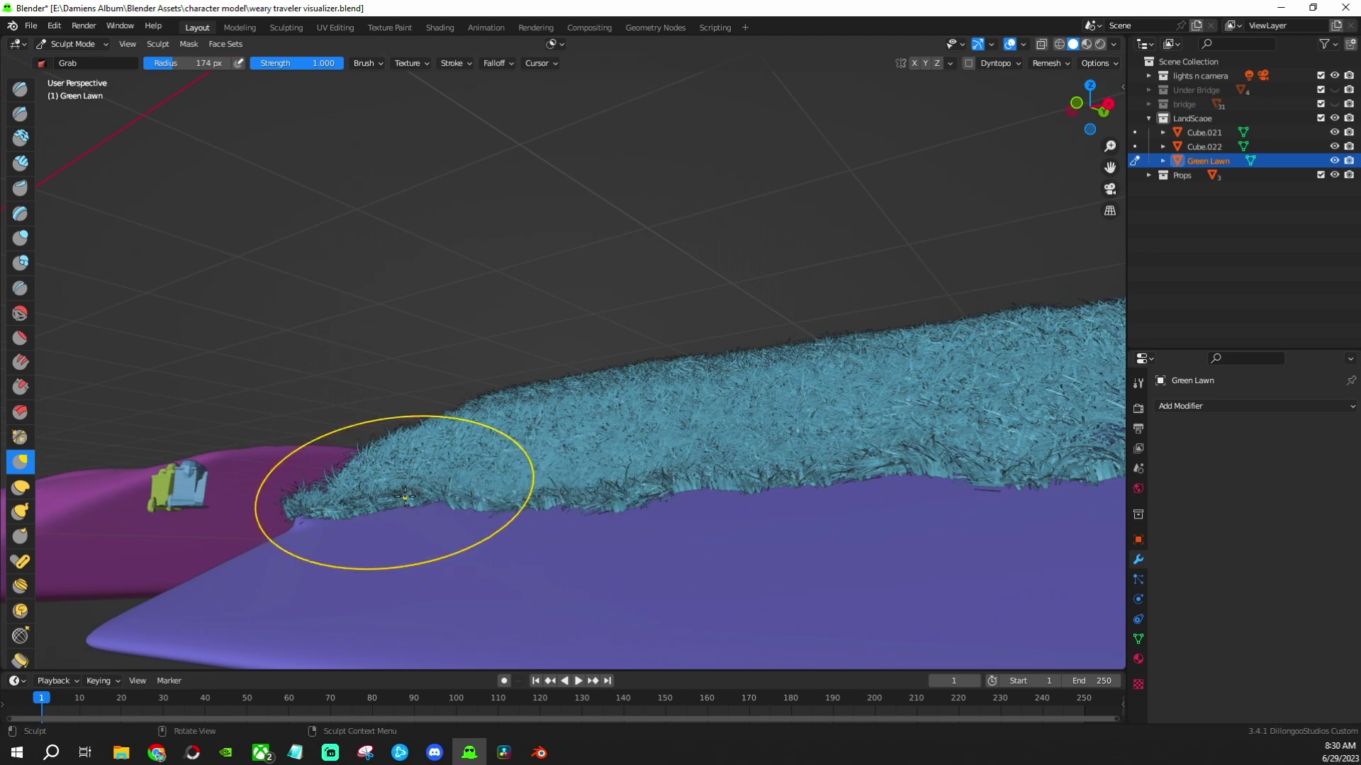
middle_drag(405, 496, 502, 571)
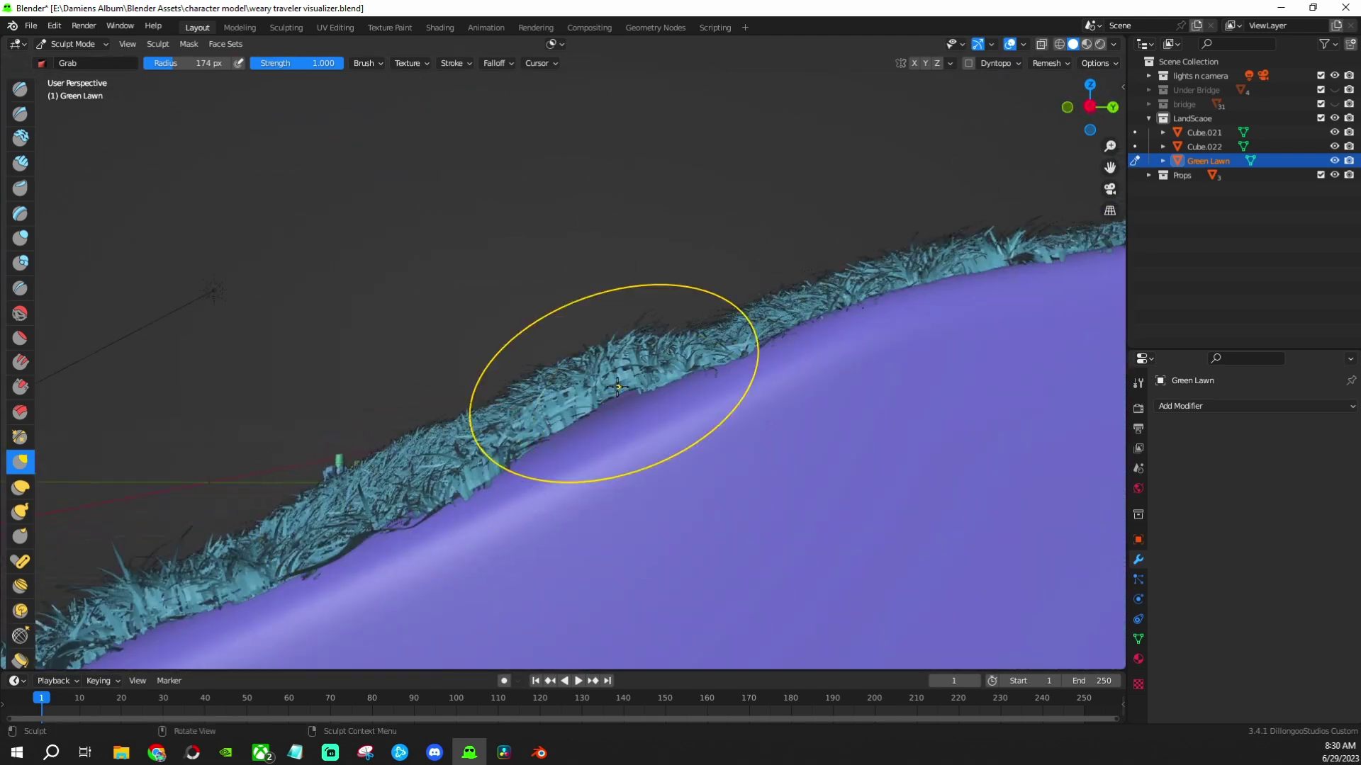
mouse_move(617, 387)
middle_down()
mouse_move(502, 398)
mouse_move(532, 380)
middle_up()
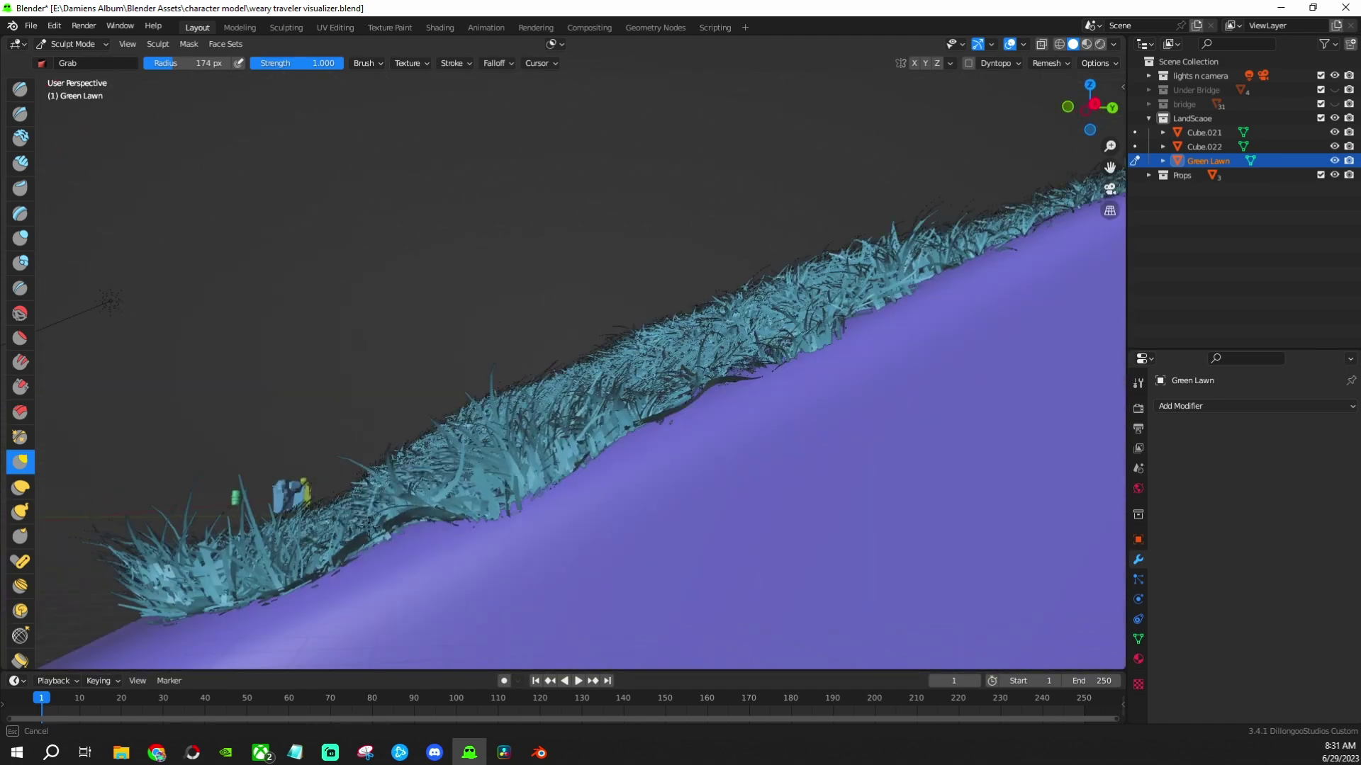
middle_drag(369, 528, 516, 436)
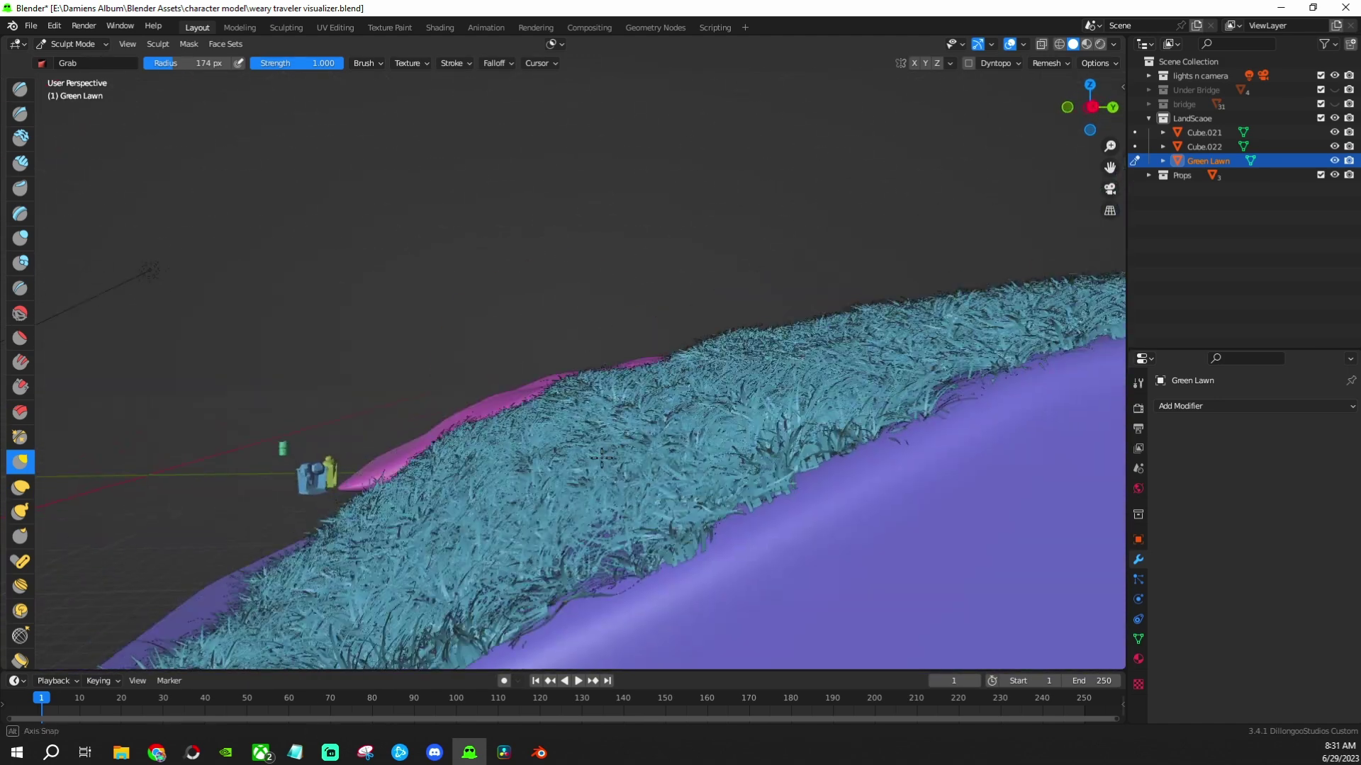
key(ctrl+Tab)
Sink the lawn into the slope, slide it 0.45 m along Y and narrow it on X
drag(397, 294, 386, 298)
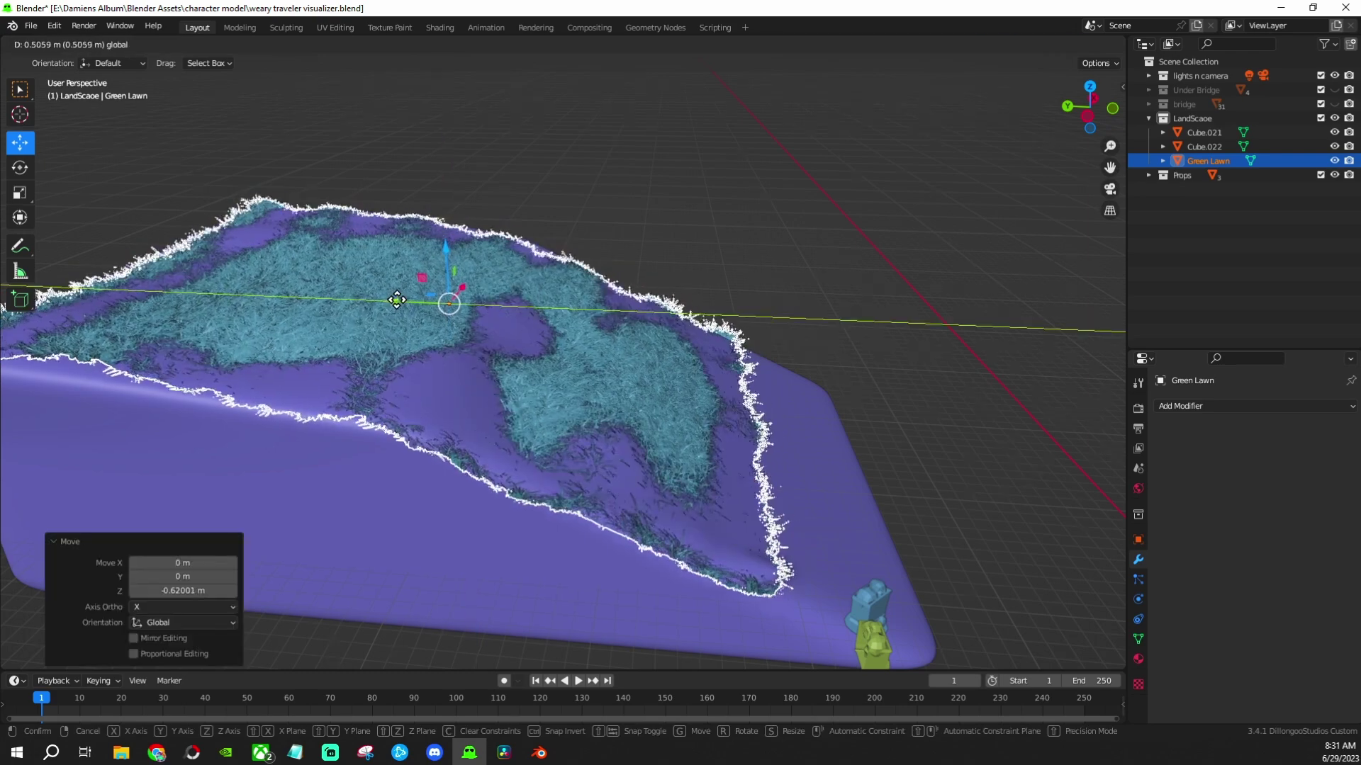
mouse_move(425, 319)
middle_down()
mouse_move(565, 416)
mouse_move(878, 425)
mouse_move(779, 453)
middle_up()
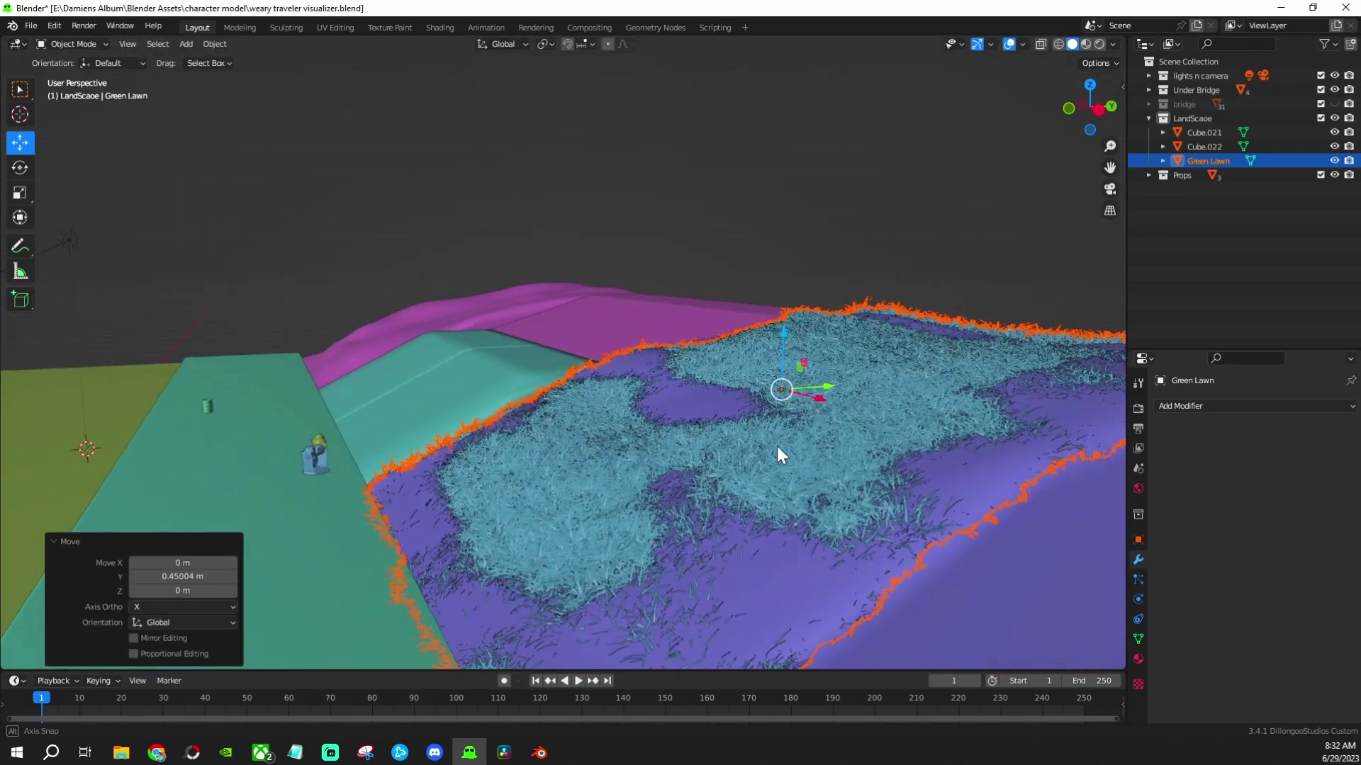
click(791, 335)
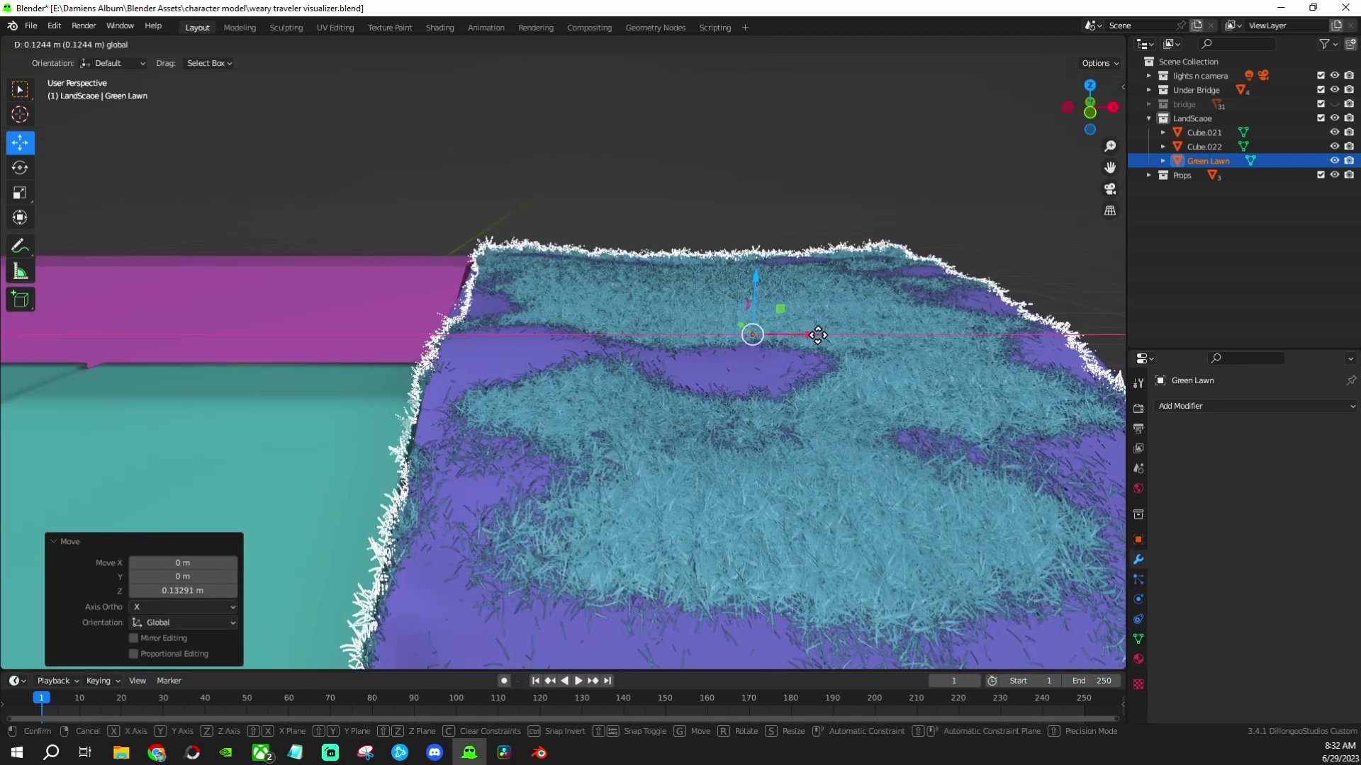
key(s)
key(x)
click(441, 523)
Nudge the lawn once more and switch back to Sculpt Mode
middle_drag(441, 523, 848, 422)
key(g)
click(760, 297)
mouse_move(761, 298)
middle_down()
mouse_move(754, 397)
mouse_move(113, 207)
middle_up()
key(ctrl+Tab)
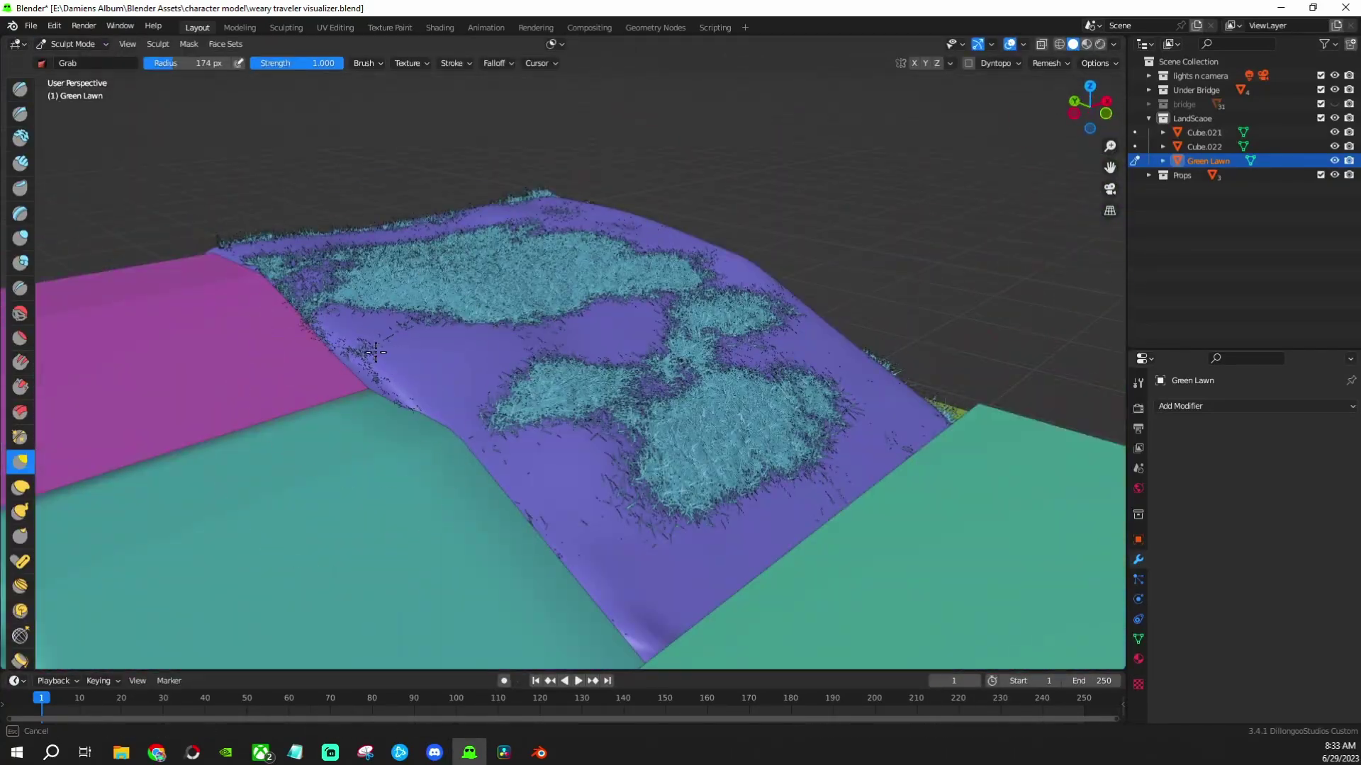
mouse_move(653, 553)
middle_down()
mouse_move(365, 304)
mouse_move(630, 491)
mouse_move(74, 27)
middle_up()
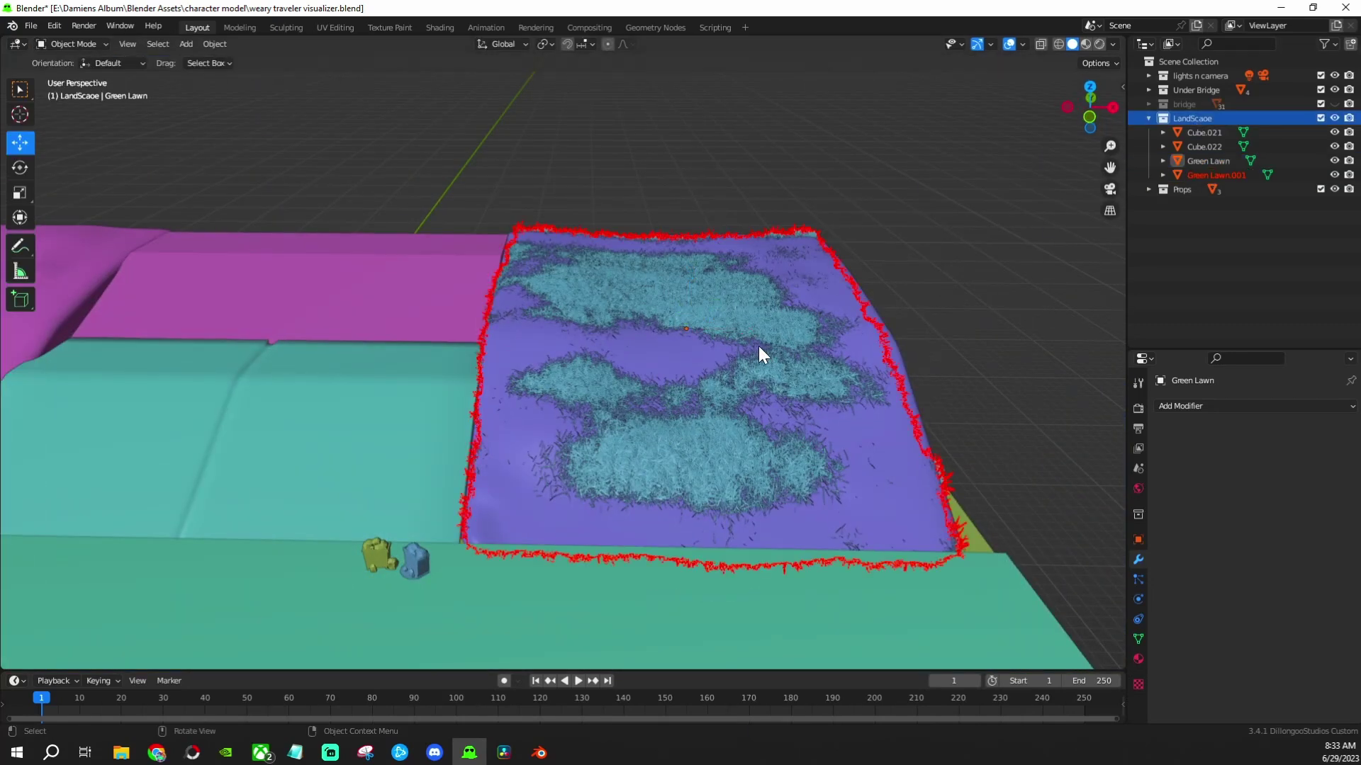
Position the Green Lawn.001 copy on the magenta hill and inspect it from the side
scroll(760, 354, down, 2)
click(693, 352)
click(186, 302)
middle_drag(185, 302, 344, 321)
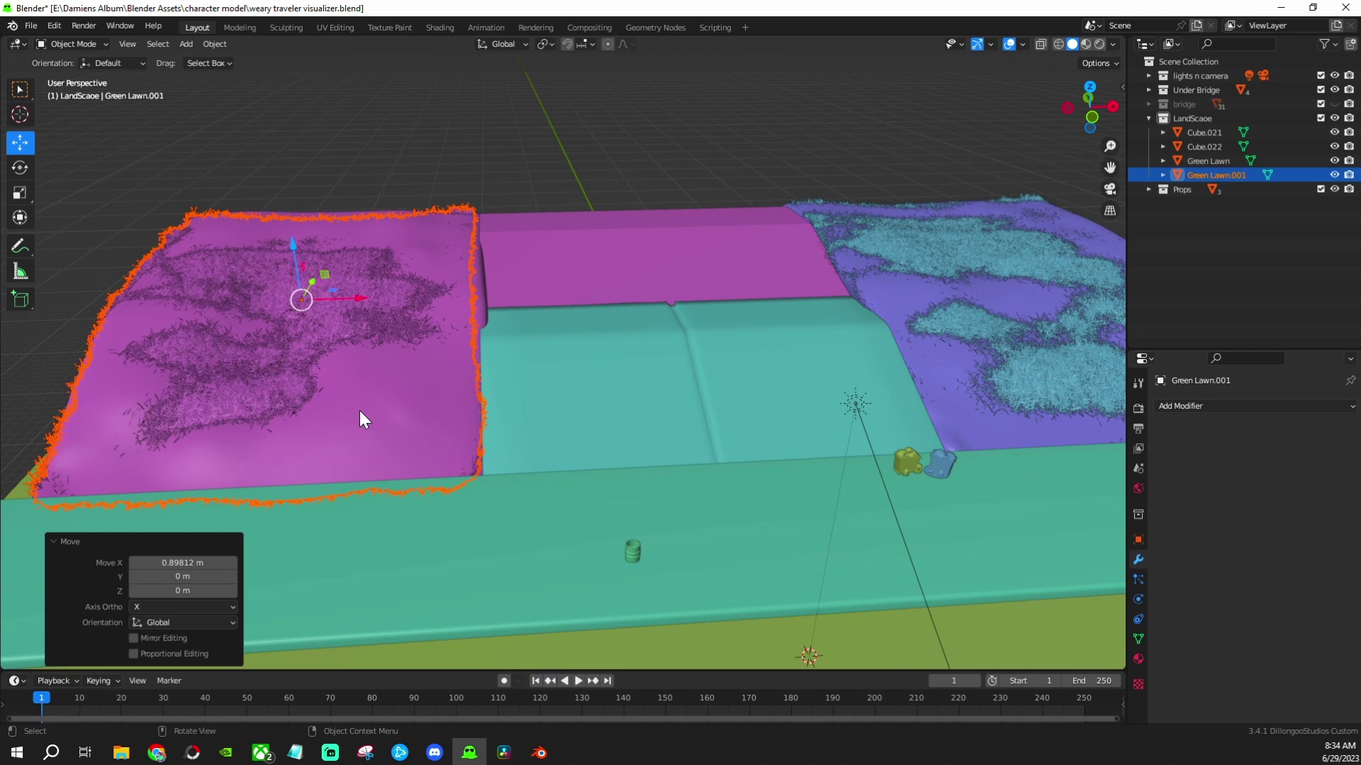
middle_drag(354, 469, 357, 461)
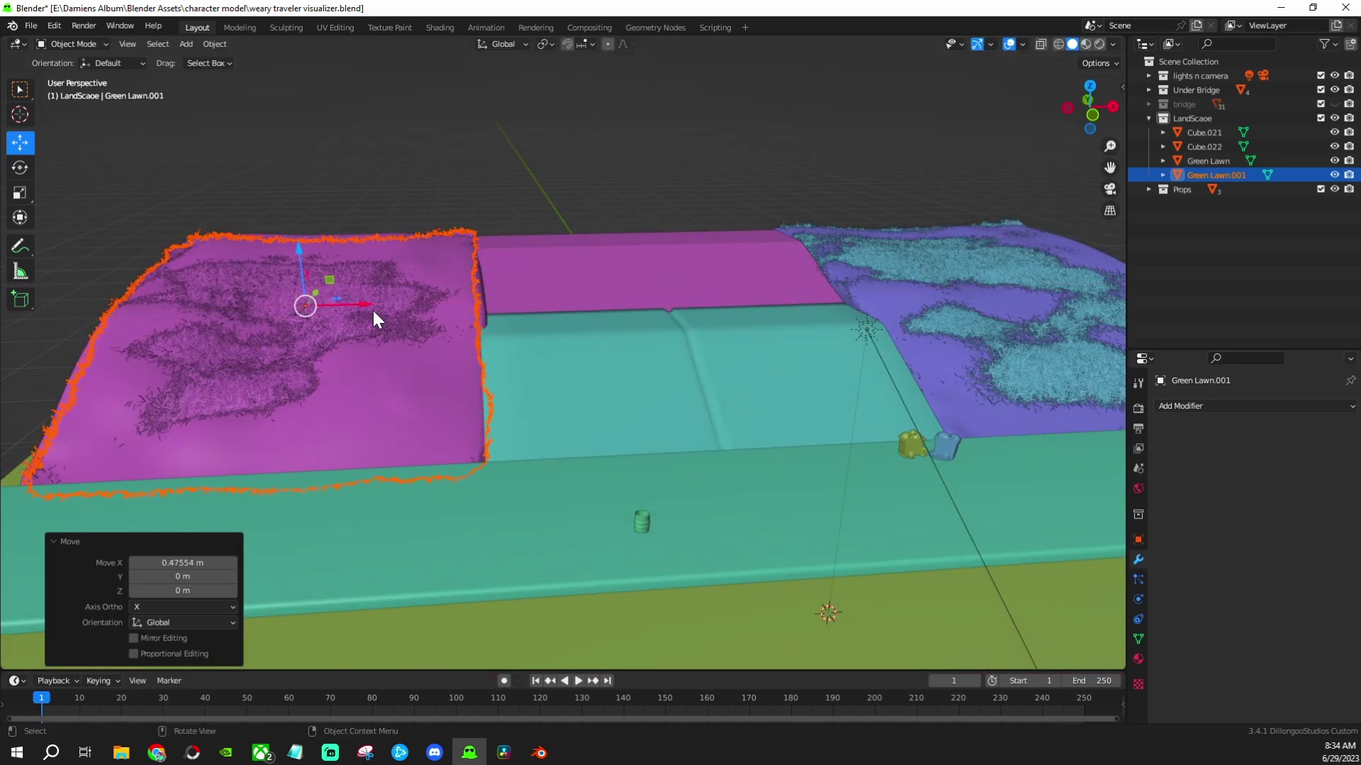
middle_drag(376, 320, 407, 418)
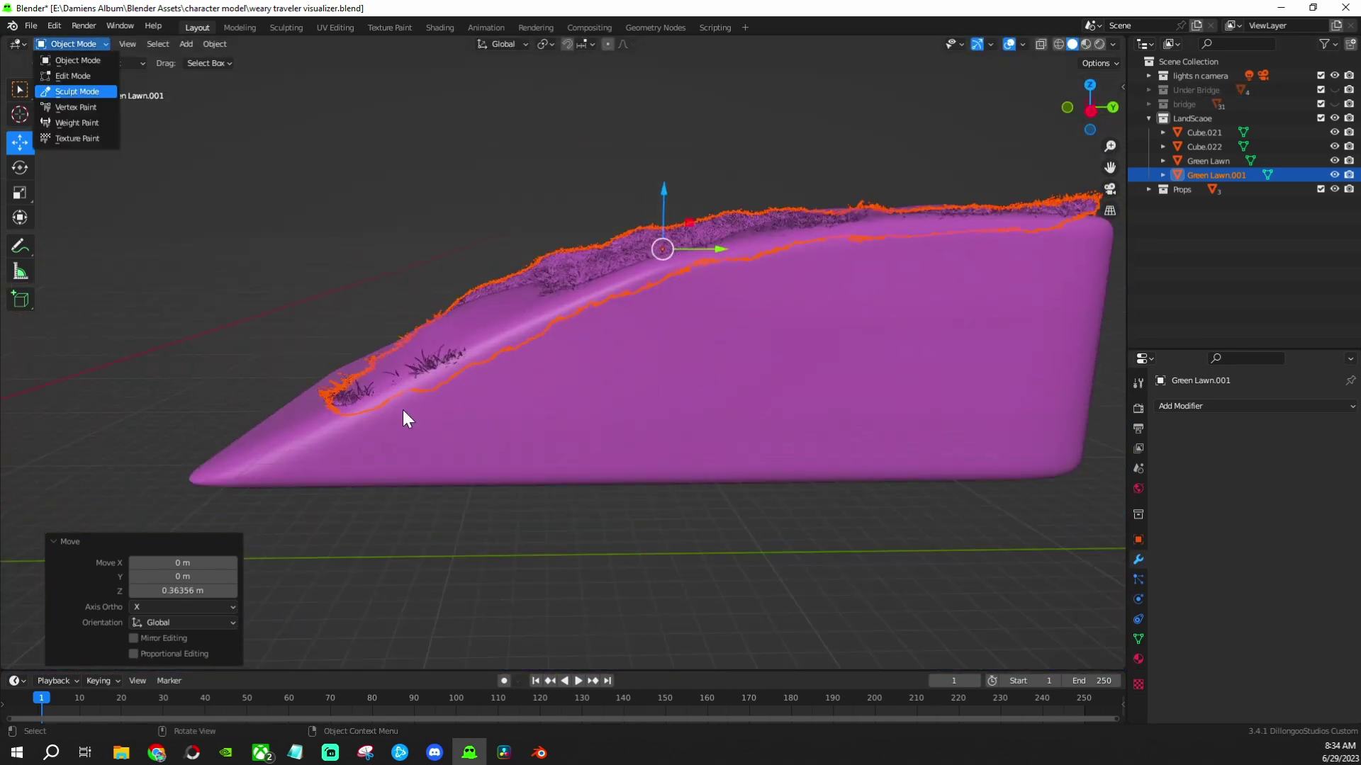
Briefly sculpt the lawn copy, then return to Object Mode with random viewport colours
click(76, 91)
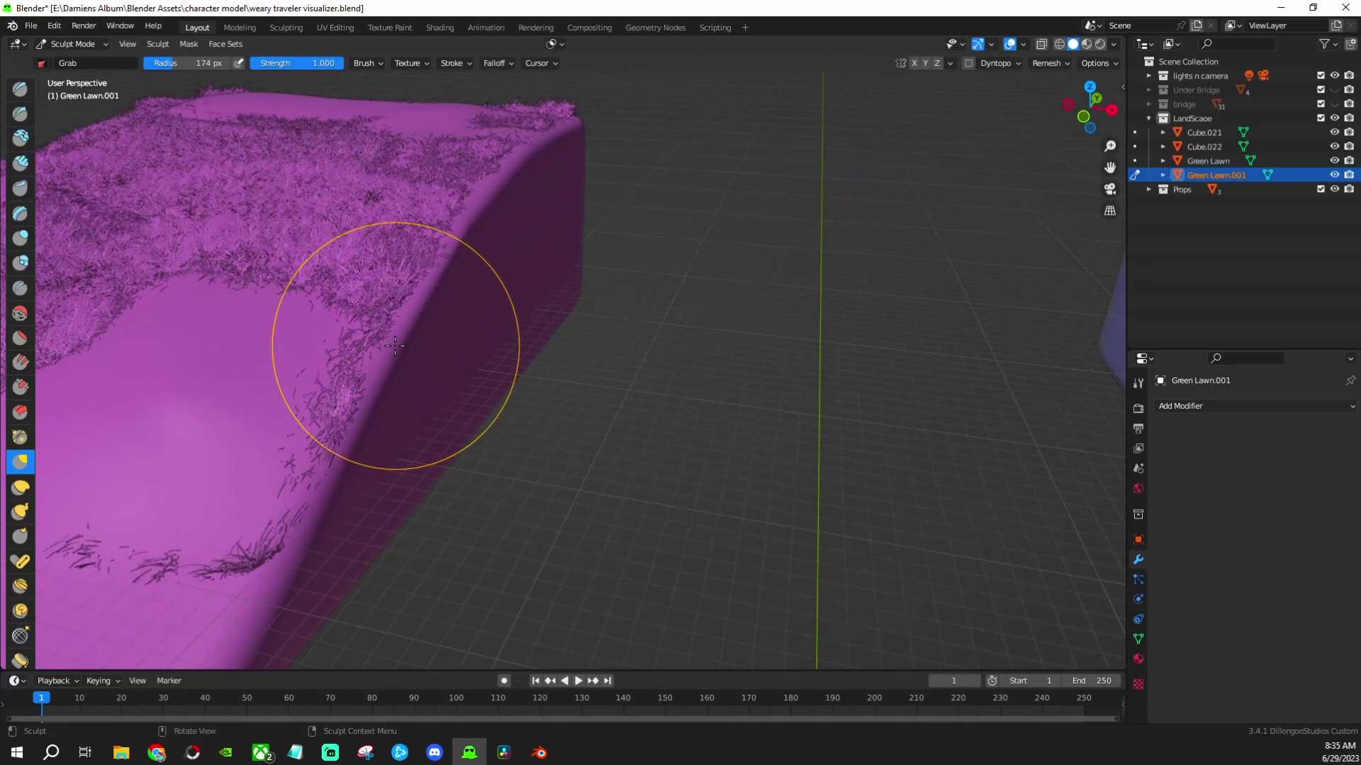
mouse_move(356, 380)
middle_down()
mouse_move(376, 288)
mouse_move(1082, 67)
middle_up()
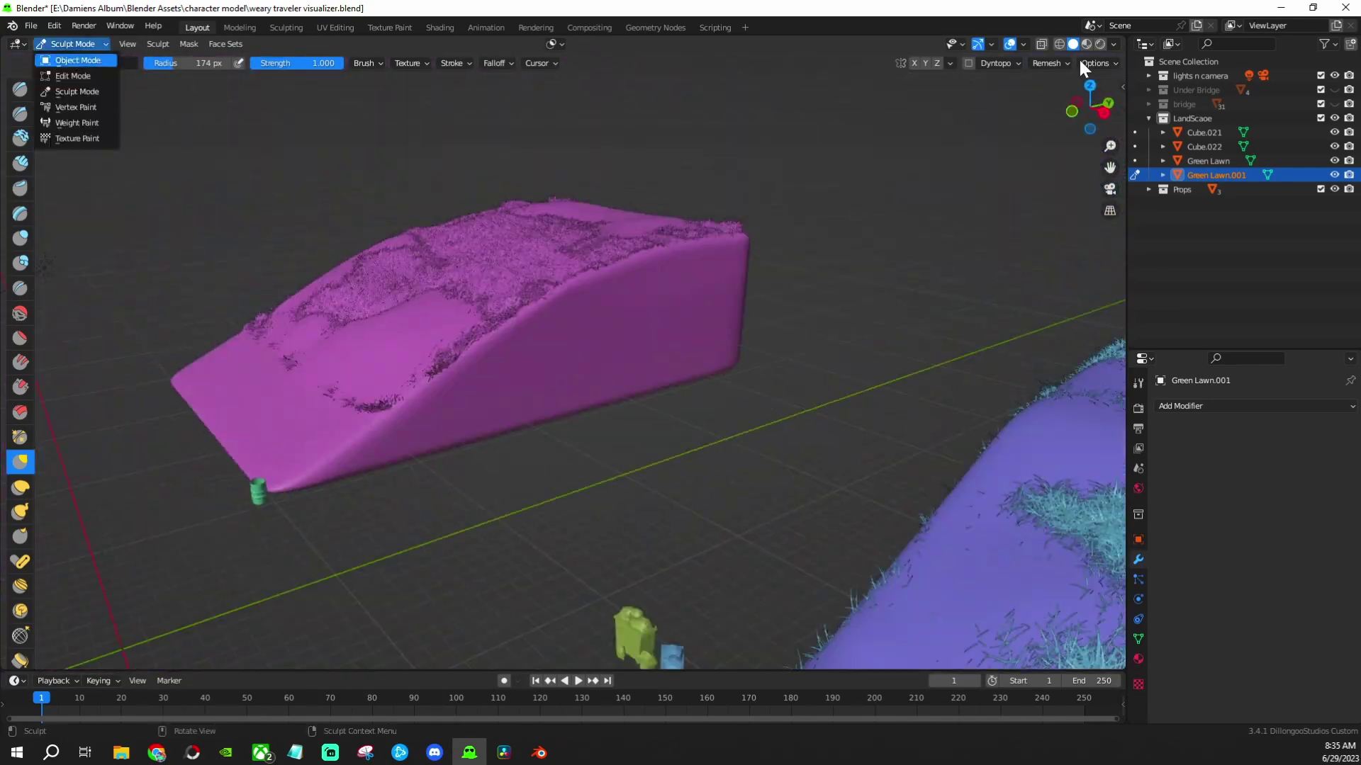
click(77, 60)
click(1113, 44)
click(1095, 234)
mouse_move(516, 376)
middle_down()
mouse_move(698, 492)
mouse_move(615, 350)
mouse_move(589, 354)
mouse_move(601, 339)
mouse_move(825, 377)
mouse_move(717, 334)
mouse_move(567, 347)
mouse_move(734, 347)
mouse_move(815, 410)
mouse_move(580, 428)
mouse_move(455, 505)
mouse_move(465, 484)
mouse_move(810, 400)
mouse_move(637, 477)
mouse_move(588, 462)
mouse_move(635, 543)
mouse_move(620, 422)
mouse_move(698, 464)
mouse_move(617, 461)
mouse_move(765, 568)
middle_up()
Subdivide the ground plane under the bridge with 3 cuts and return to Object Mode
click(231, 560)
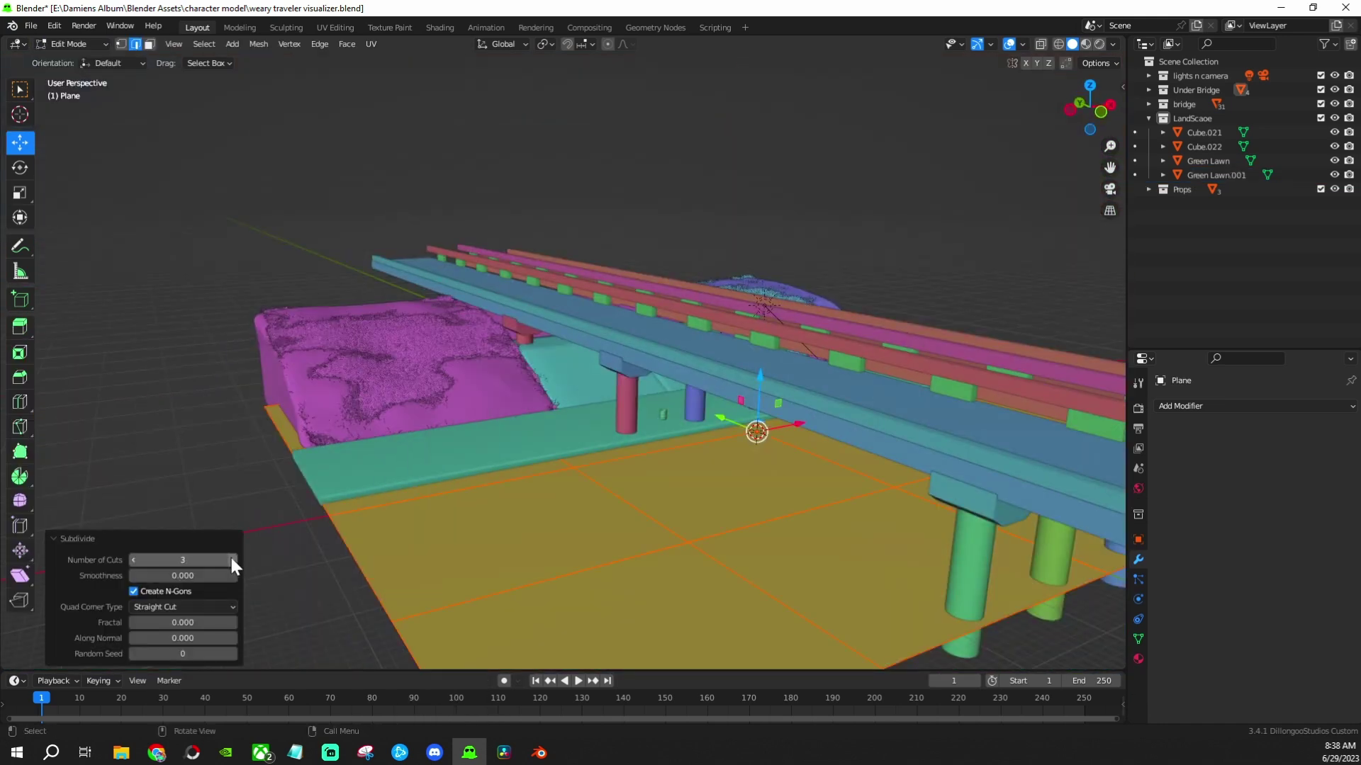
key(Tab)
middle_drag(92, 128, 465, 583)
Switch viewport colour to Texture and load the cracked asphalt texture set onto the plane
click(1113, 44)
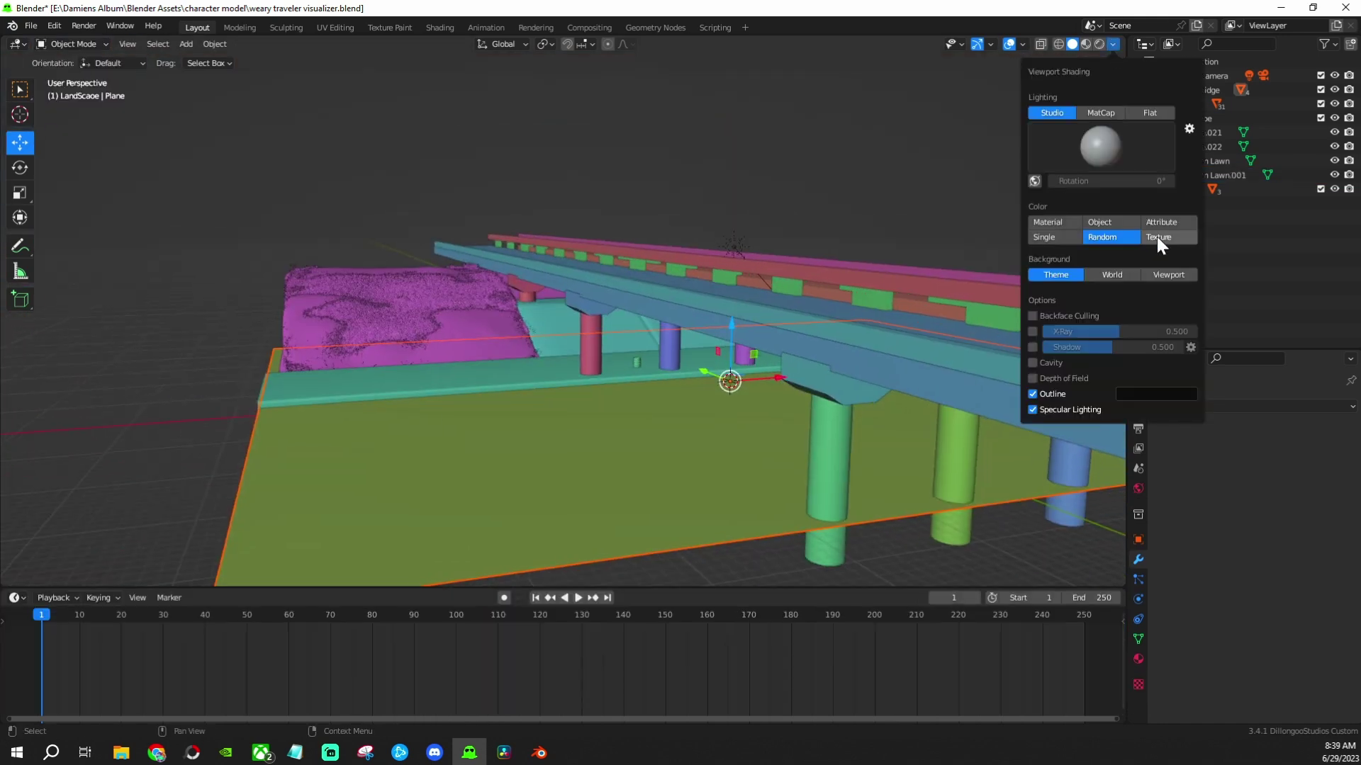
click(1159, 245)
drag(141, 588, 64, 555)
key(shift+F3)
key(ctrl+shift+t)
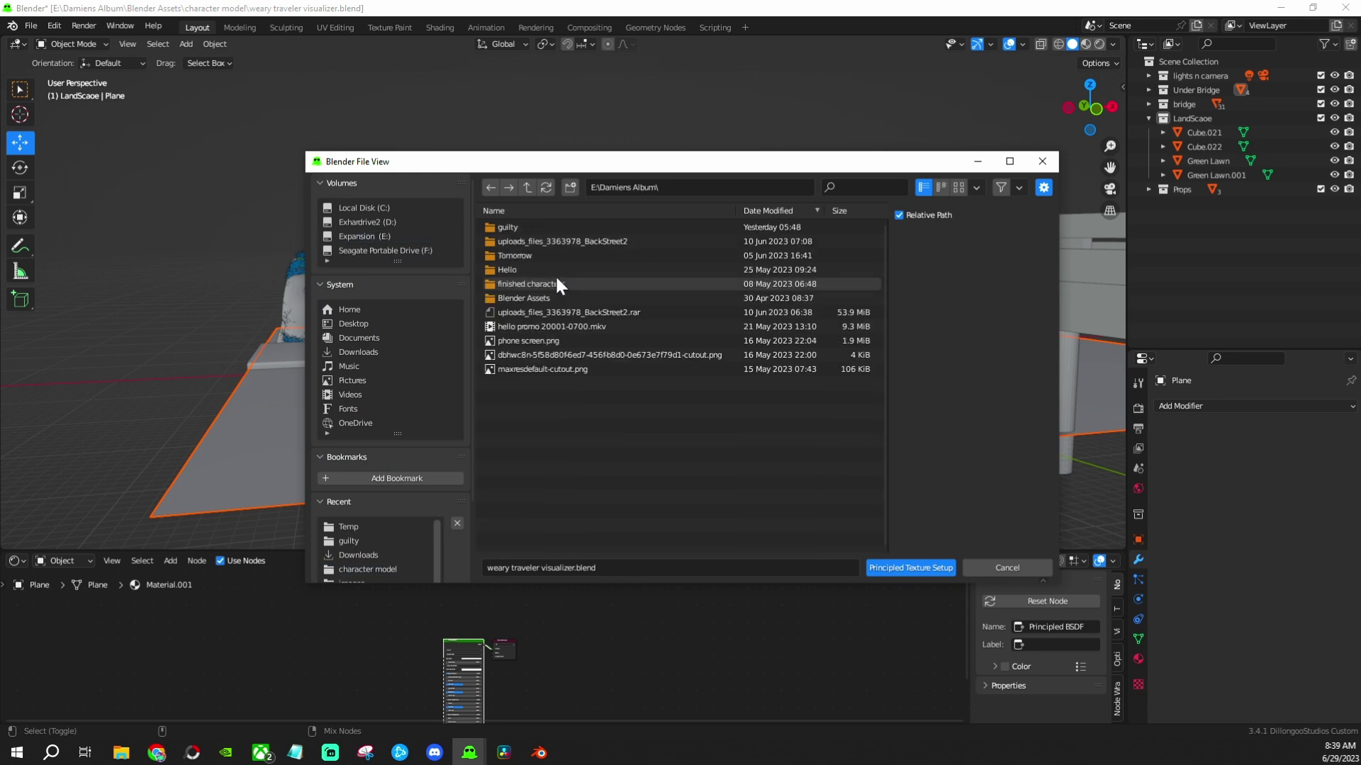
click(527, 187)
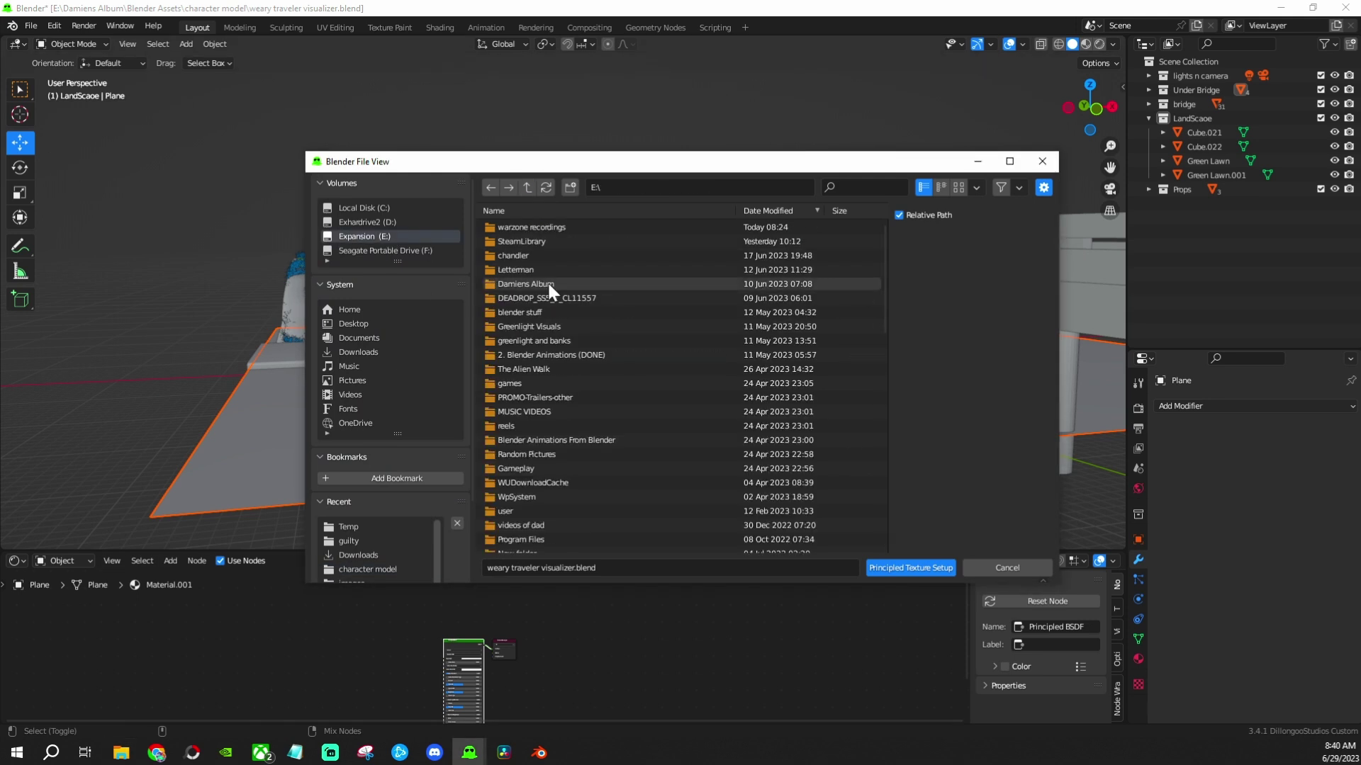
double_click(537, 227)
key(Return)
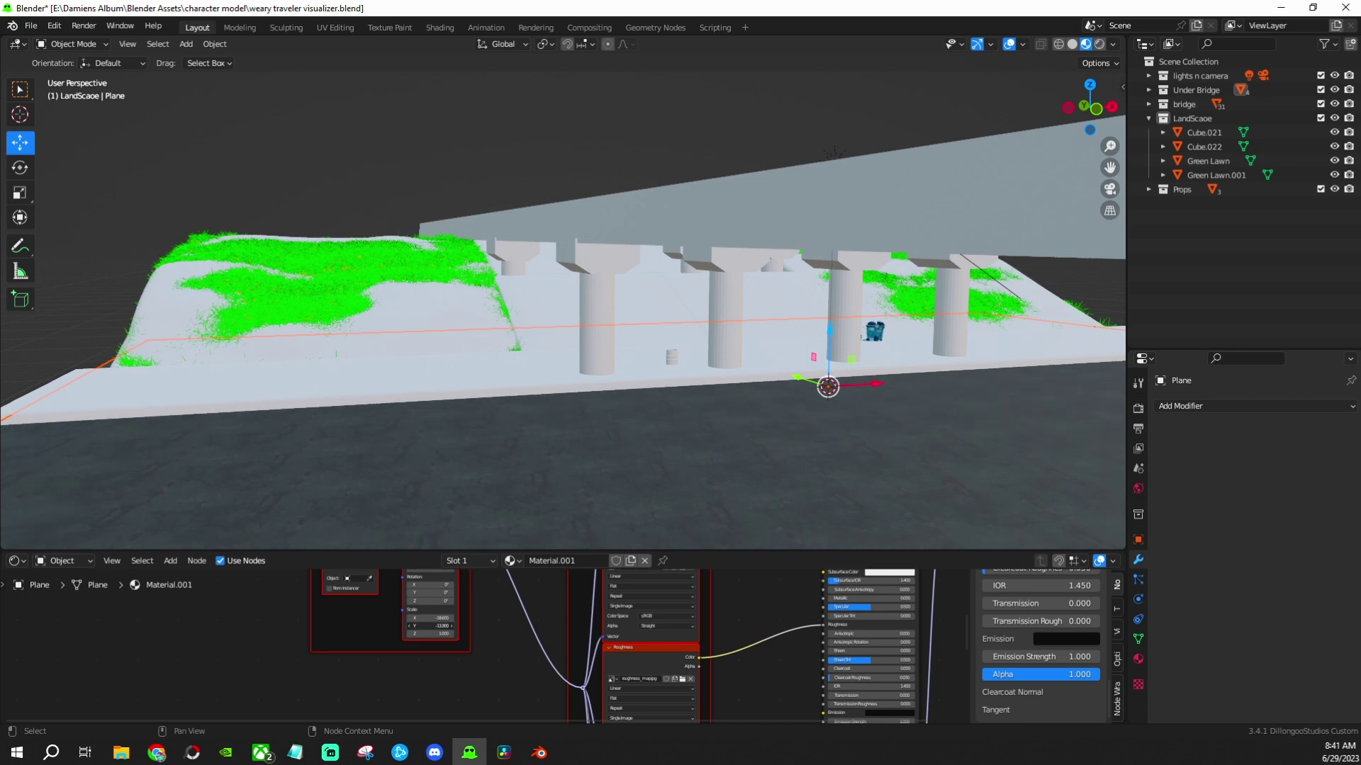
Preview the asphalt road through the scene camera in rendered shading
key(KP_0)
click(1100, 44)
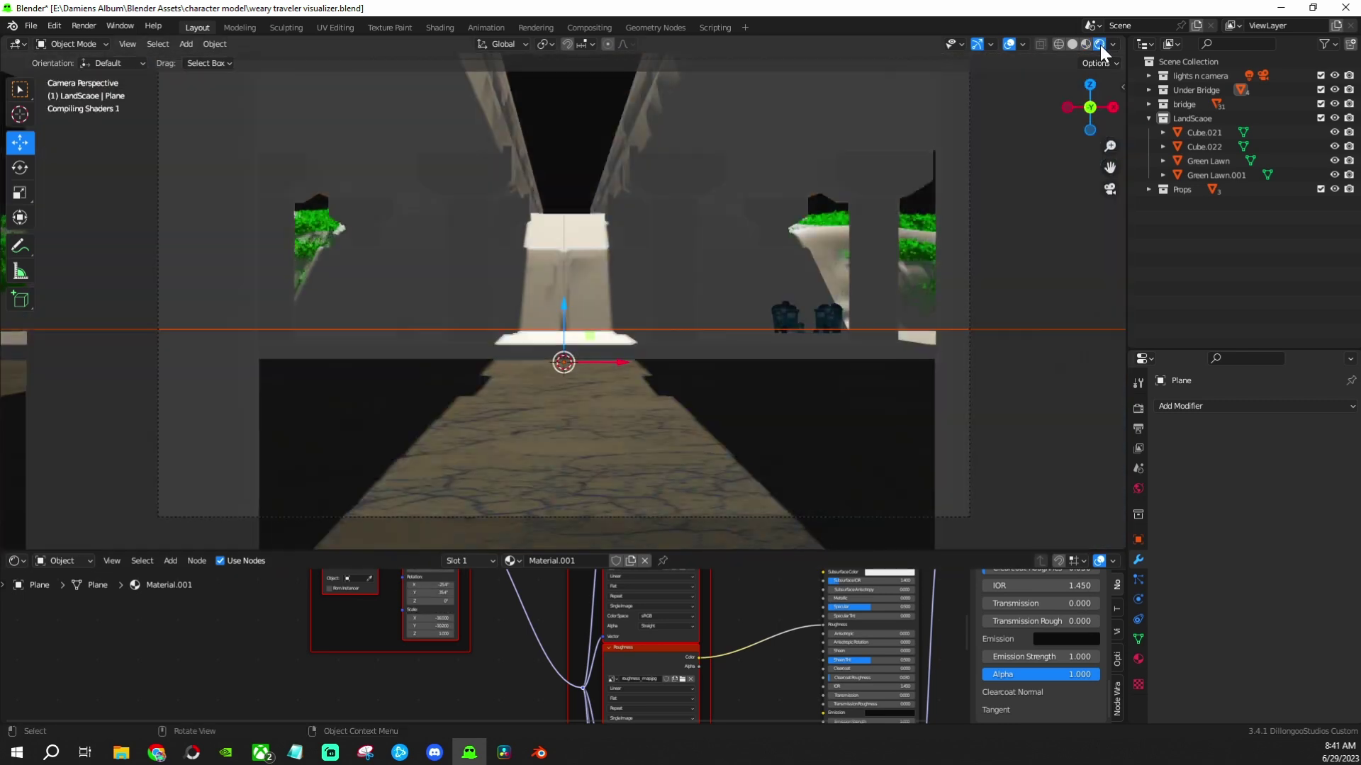
scroll(539, 648, up, 1)
scroll(539, 648, up, 1)
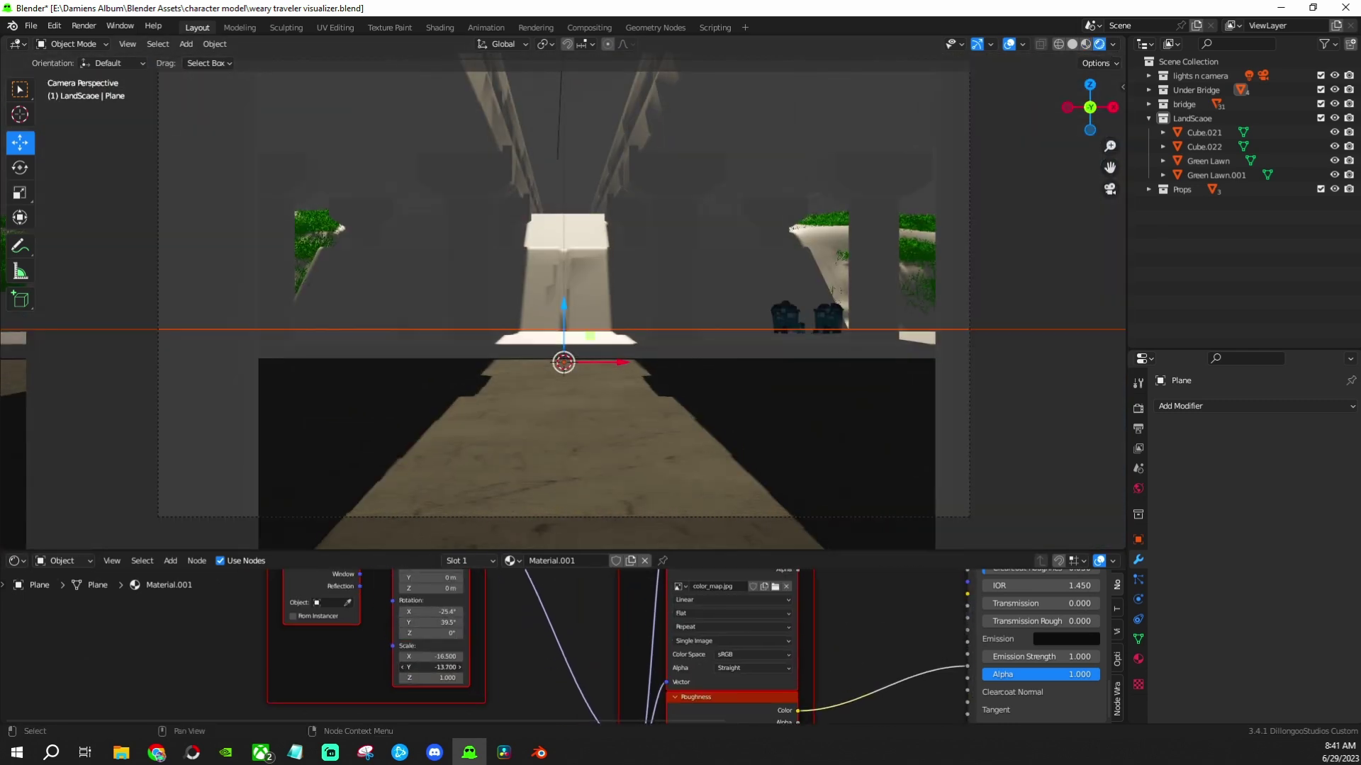
click(1077, 469)
mouse_move(1077, 469)
middle_down()
mouse_move(586, 492)
mouse_move(606, 529)
mouse_move(571, 499)
mouse_move(501, 509)
mouse_move(525, 527)
mouse_move(489, 519)
mouse_move(662, 496)
middle_up()
Select the Cube.020 slab, try loading a texture set, then undo it
click(624, 396)
key(ctrl+shift+t)
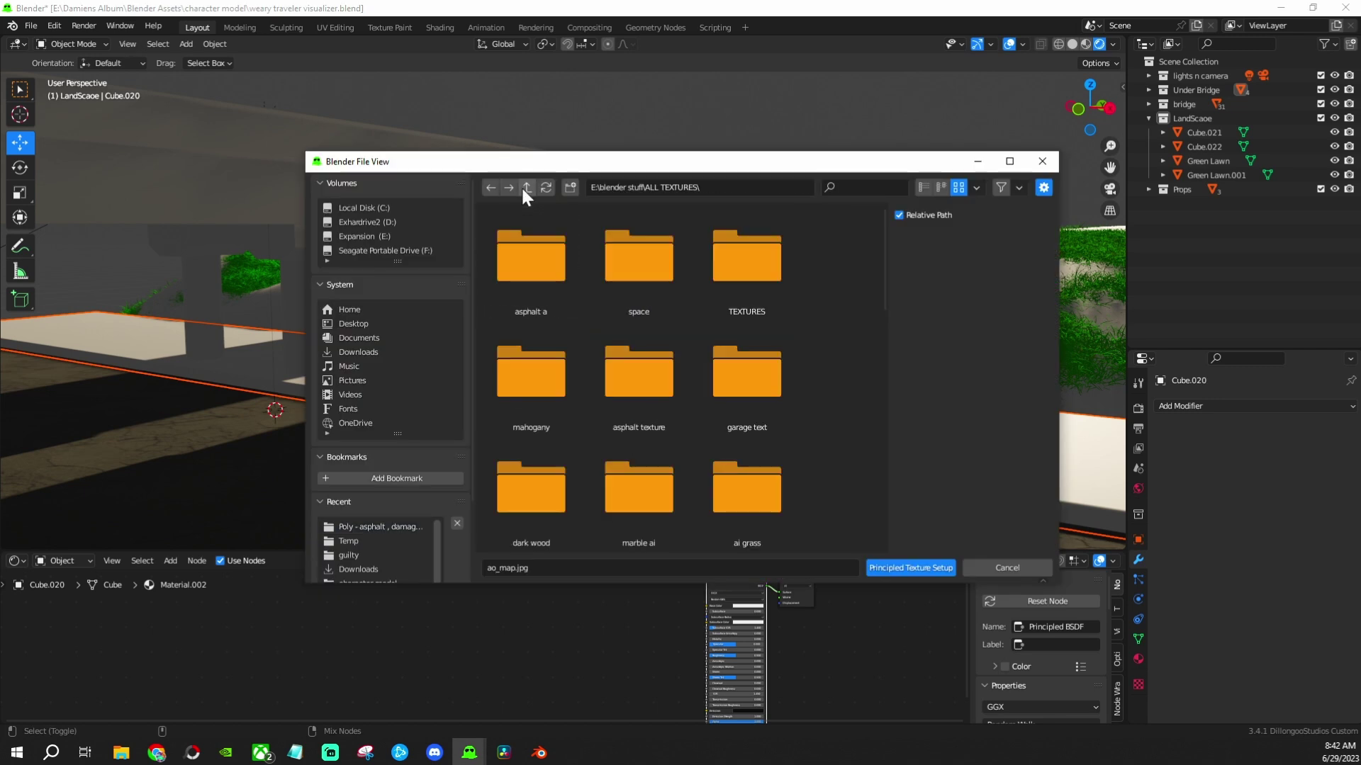
double_click(639, 375)
key(a)
key(Return)
key(ctrl+z)
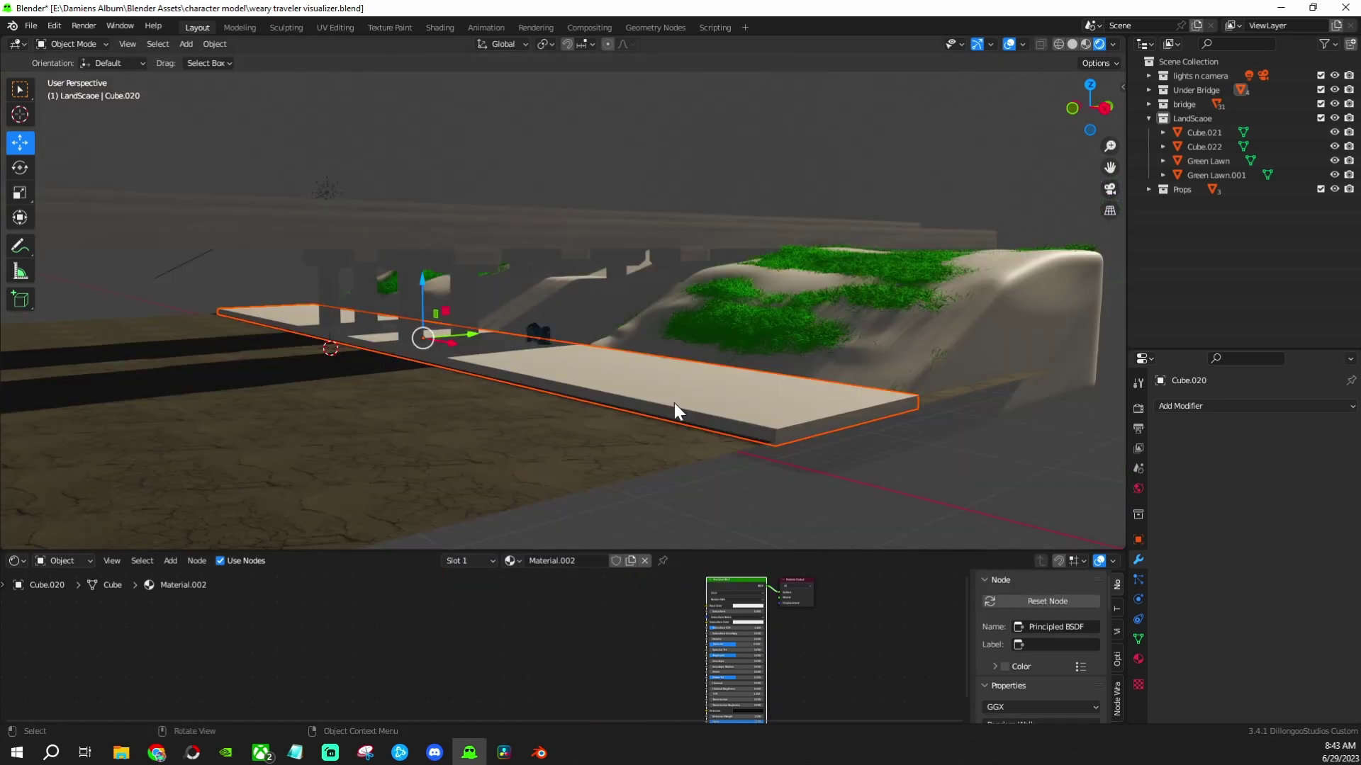
Add a single edge loop across the Cube.020 walkway slab
right_click(674, 403)
key(ctrl+z)
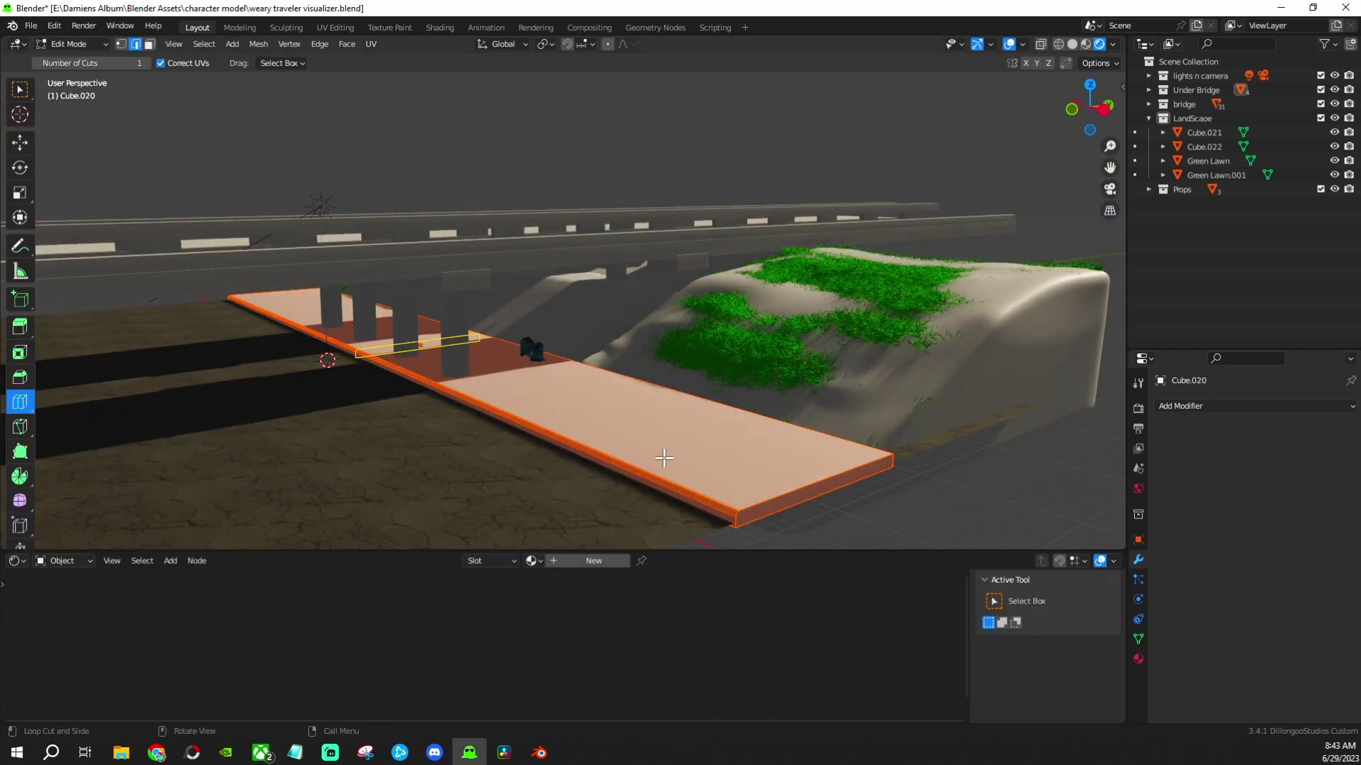
click(664, 457)
mouse_move(664, 458)
middle_down()
mouse_move(581, 364)
mouse_move(623, 394)
mouse_move(806, 431)
mouse_move(577, 425)
mouse_move(647, 435)
mouse_move(765, 237)
middle_up()
Apply all transforms to the walkway slab in Object Mode
key(Tab)
key(ctrl+a)
click(427, 368)
right_click(525, 401)
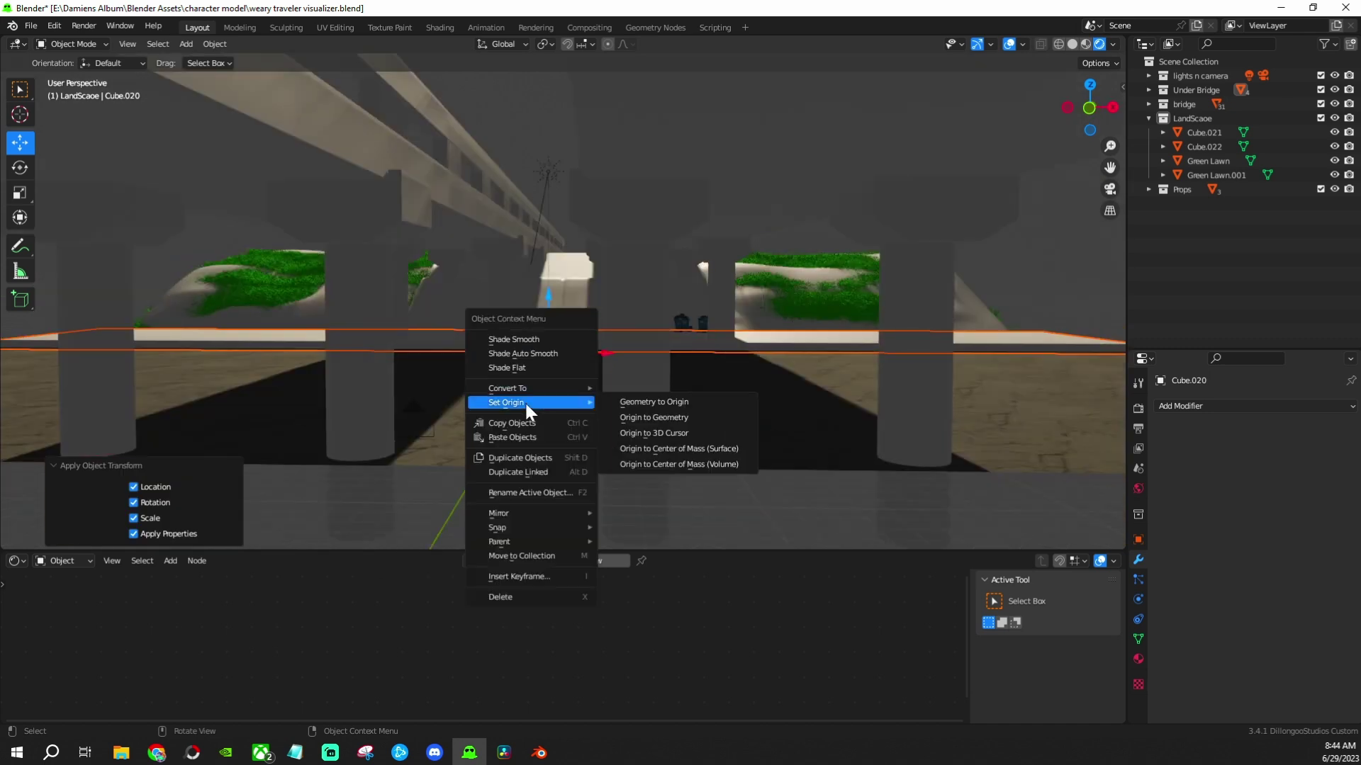
key(Escape)
Load the road texture images into Material.002 and check the walkway from the camera
key(ctrl+shift+t)
click(911, 565)
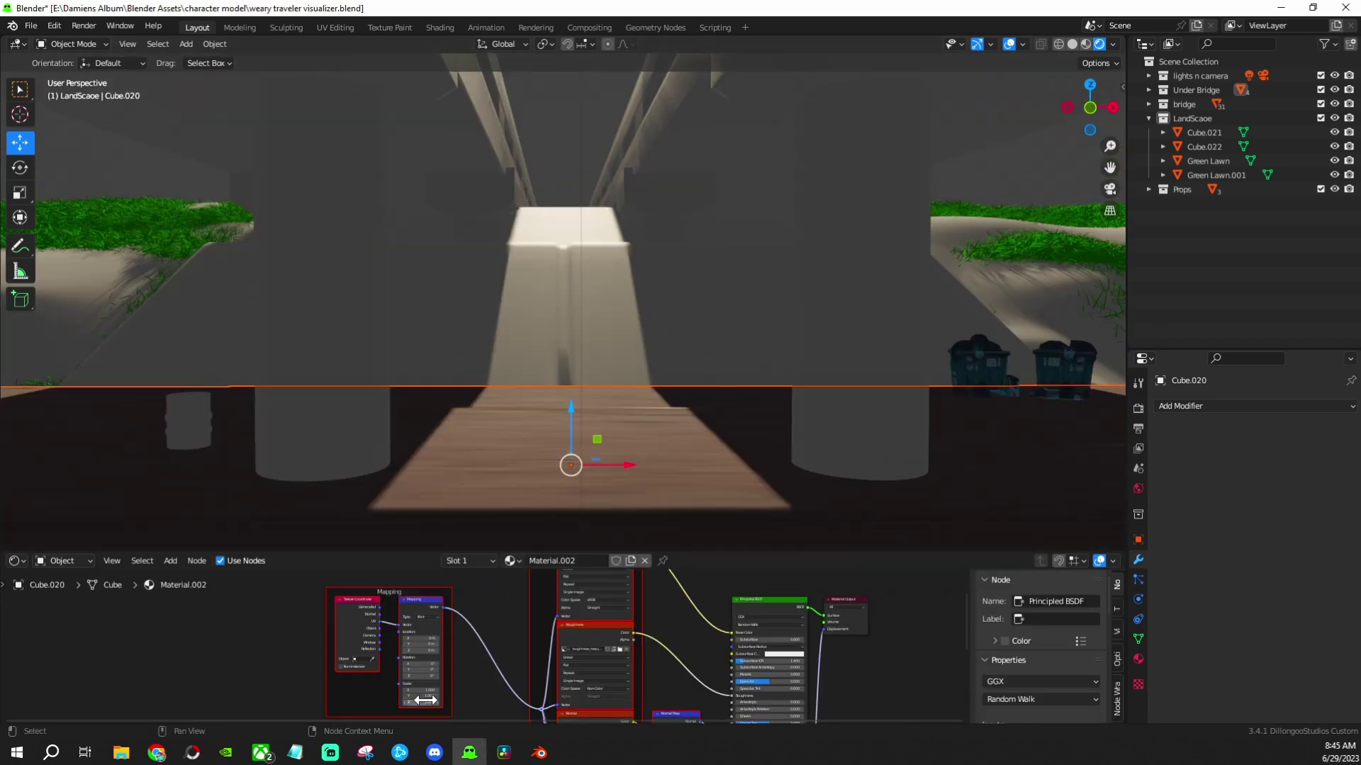
mouse_move(453, 539)
middle_down()
mouse_move(495, 434)
mouse_move(536, 543)
mouse_move(638, 496)
mouse_move(641, 425)
middle_up()
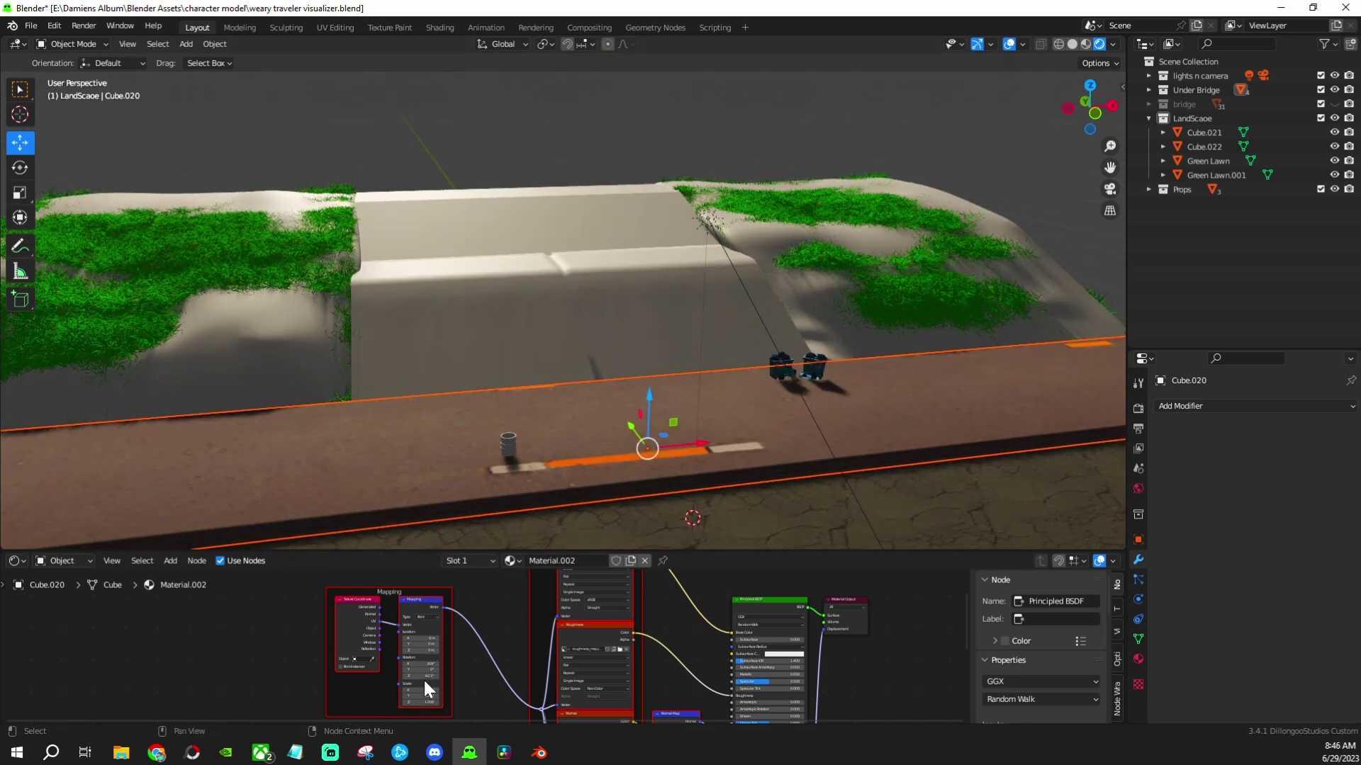
key(KP_0)
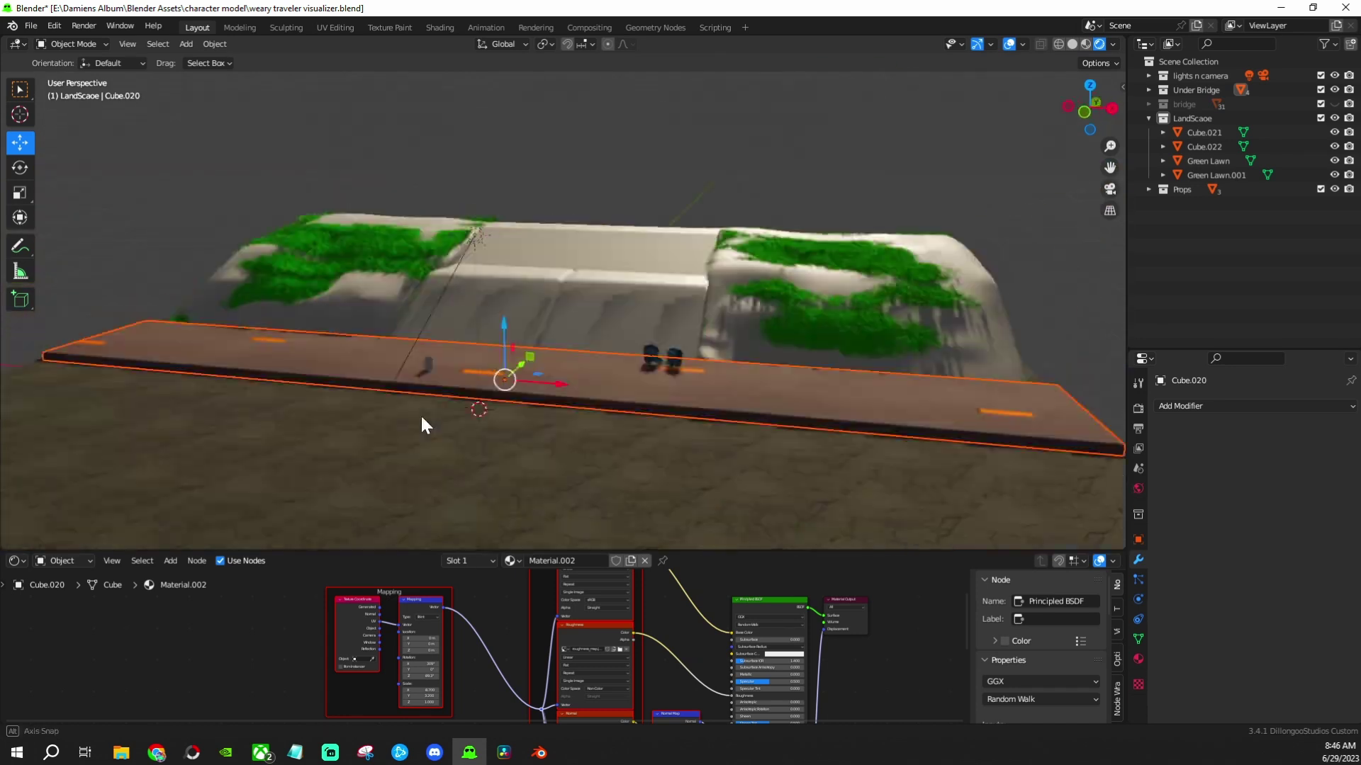
scroll(699, 503, up, 3)
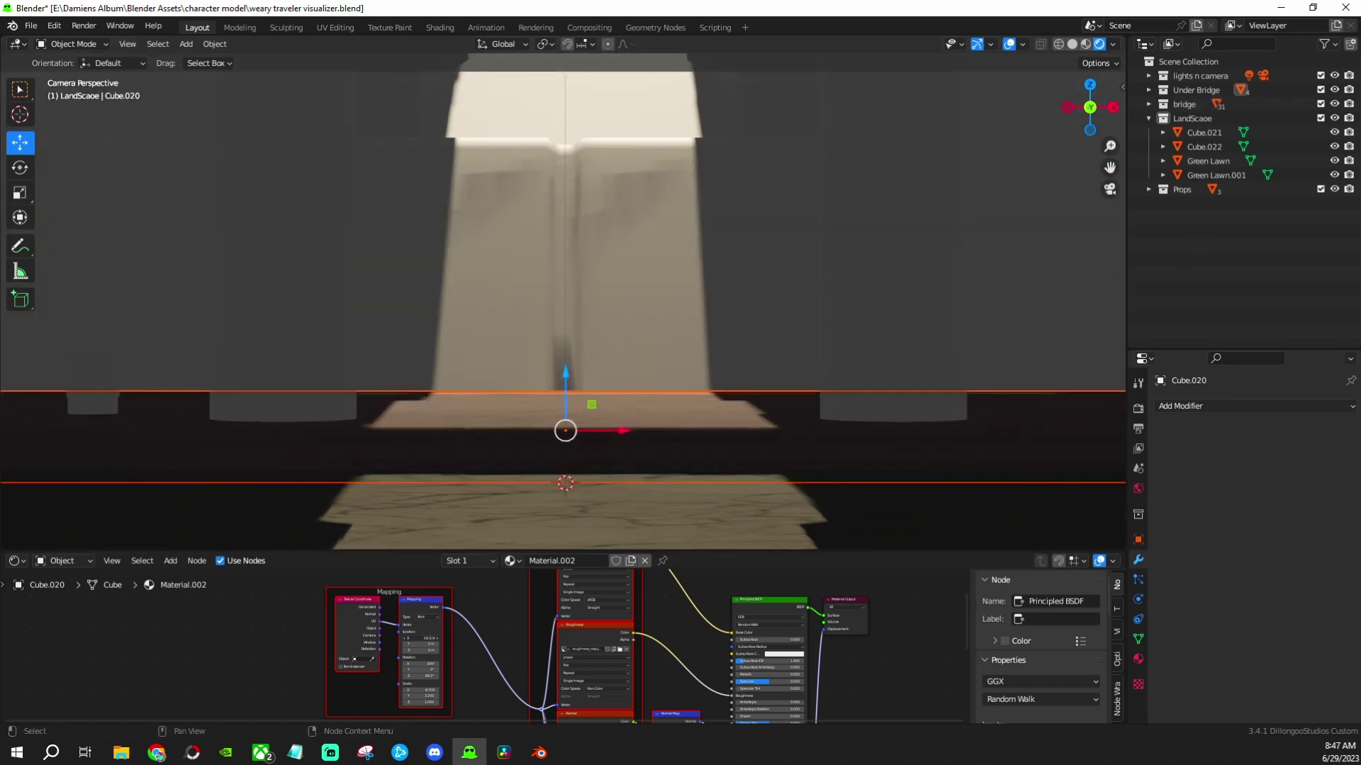
mouse_move(496, 528)
middle_down()
mouse_move(560, 520)
mouse_move(449, 516)
mouse_move(439, 545)
mouse_move(631, 377)
mouse_move(609, 368)
middle_up()
Smart UV unwrap the walkway slab and inspect the pillars from below
click(71, 44)
click(82, 78)
click(371, 44)
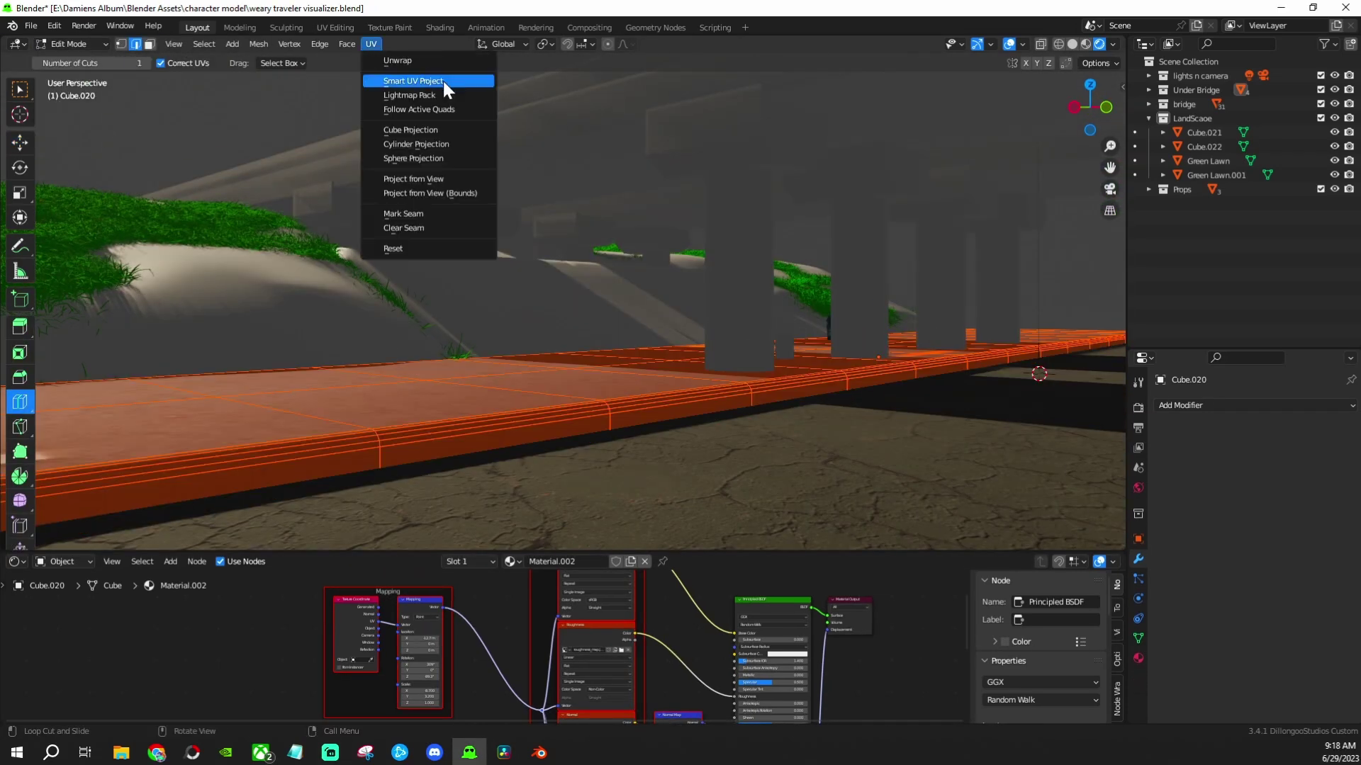
mouse_move(87, 521)
middle_down()
mouse_move(96, 427)
mouse_move(553, 418)
middle_up()
key(Tab)
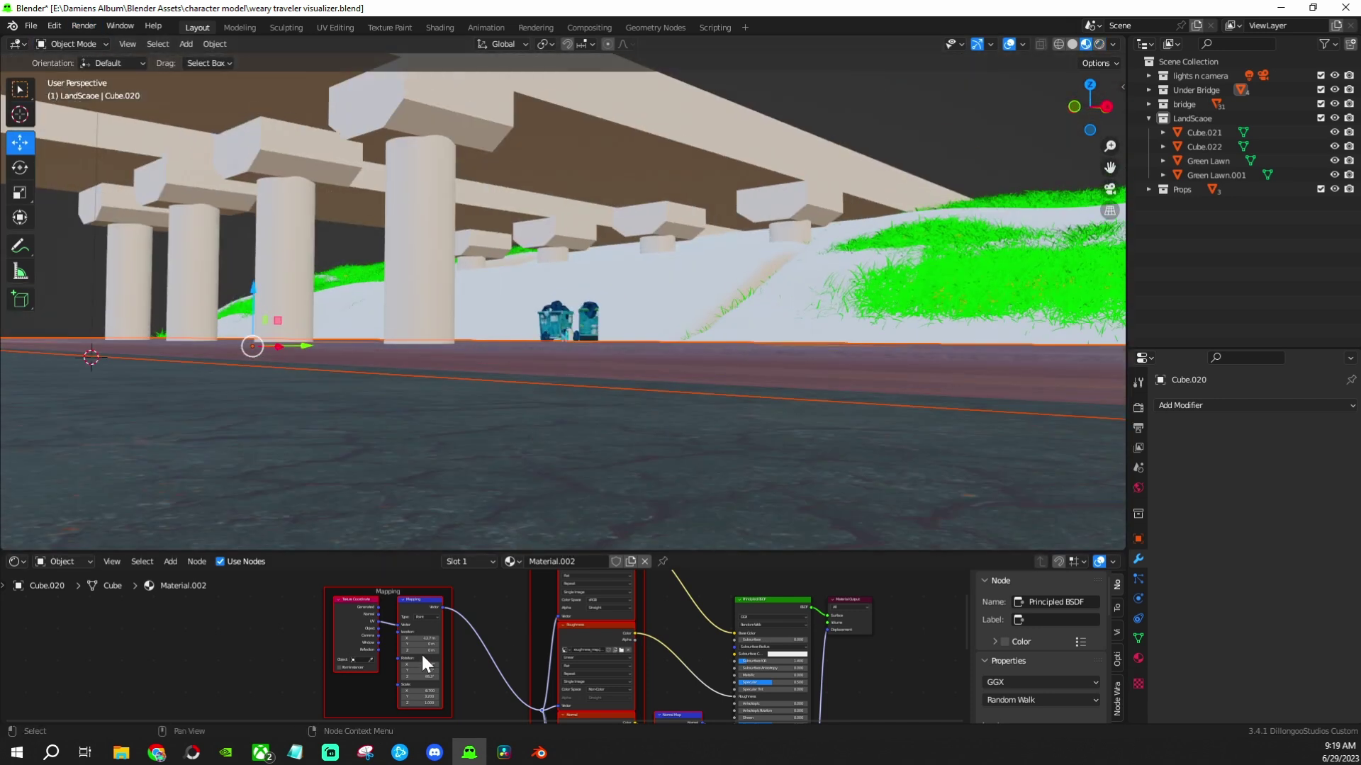
middle_drag(369, 496, 425, 453)
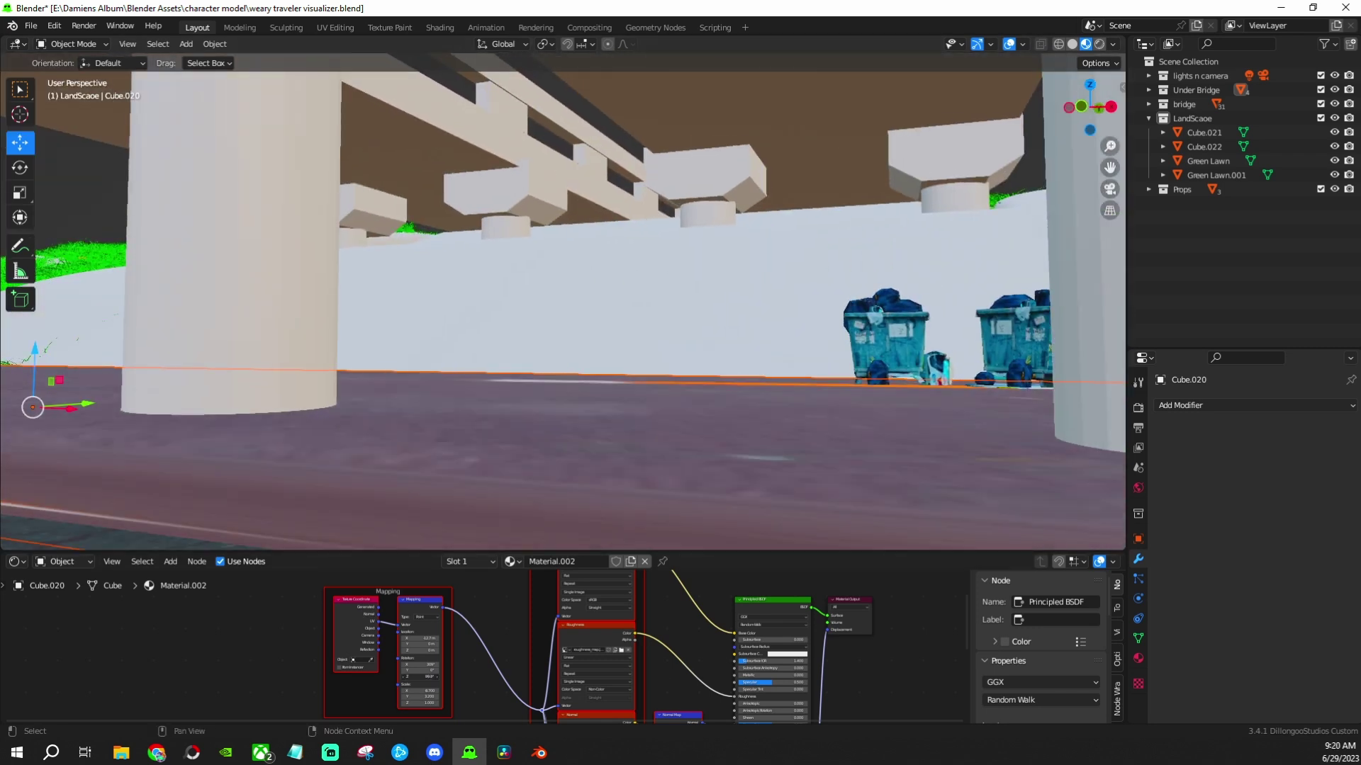
middle_drag(638, 496, 567, 436)
Re-unwrap the slab and build new Material.003 from all CityStreetAsphaltGenericCracked maps
key(Tab)
click(371, 44)
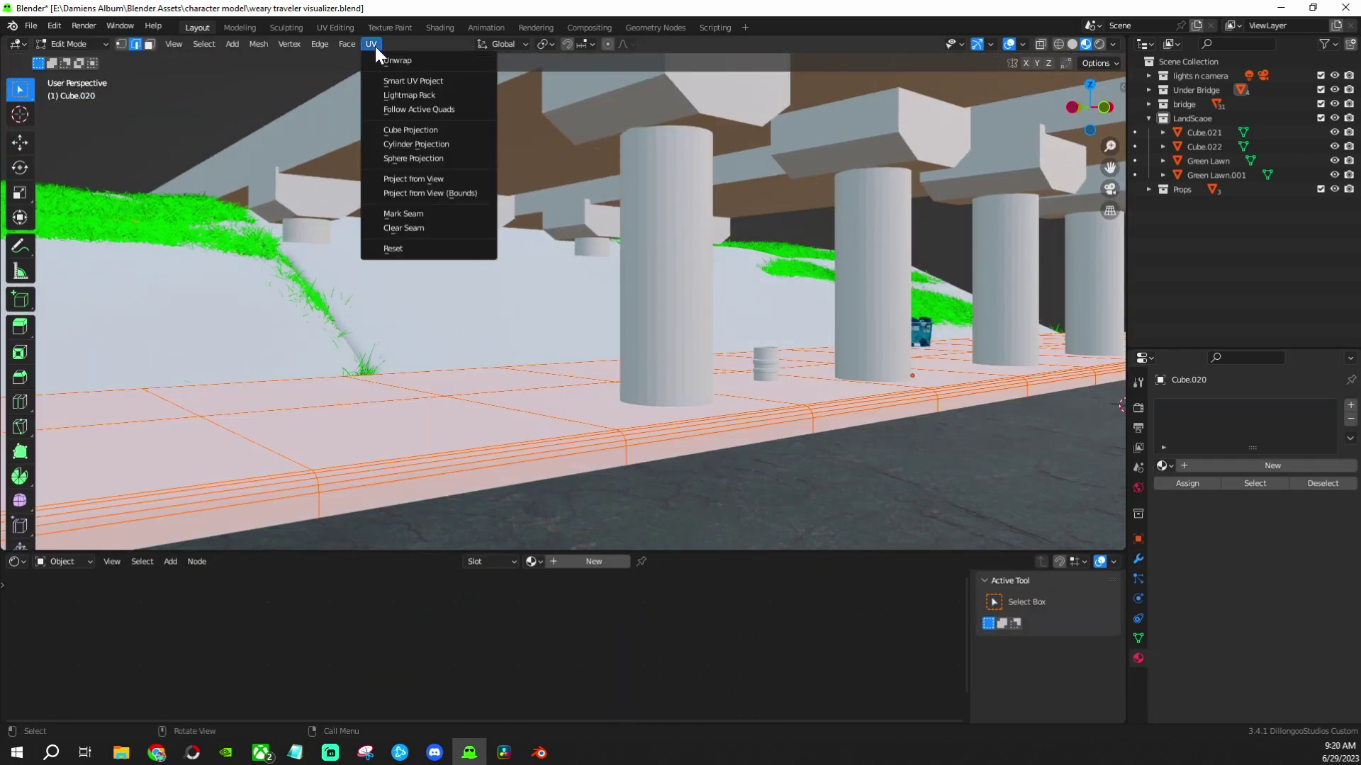
click(416, 216)
click(1273, 466)
key(ctrl+shift+t)
click(657, 252)
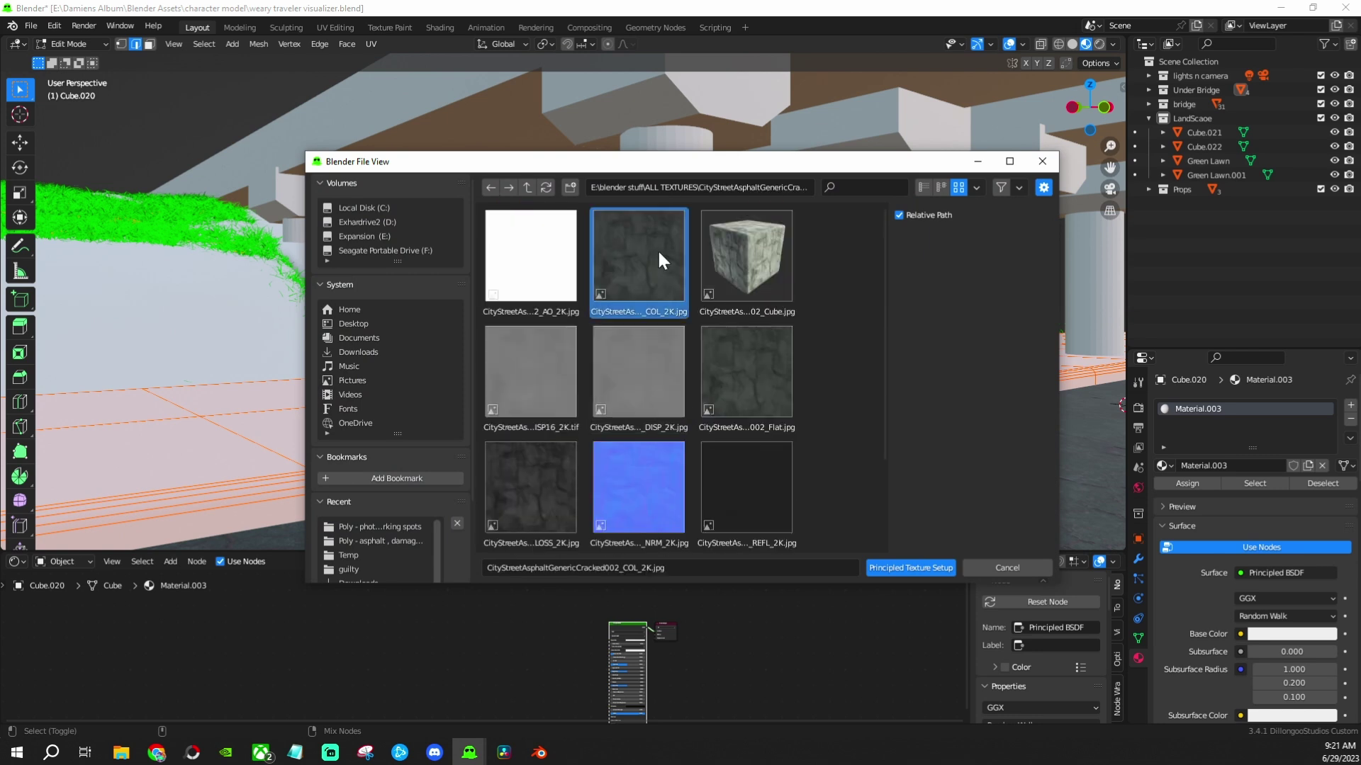
key(a)
click(910, 568)
key(Tab)
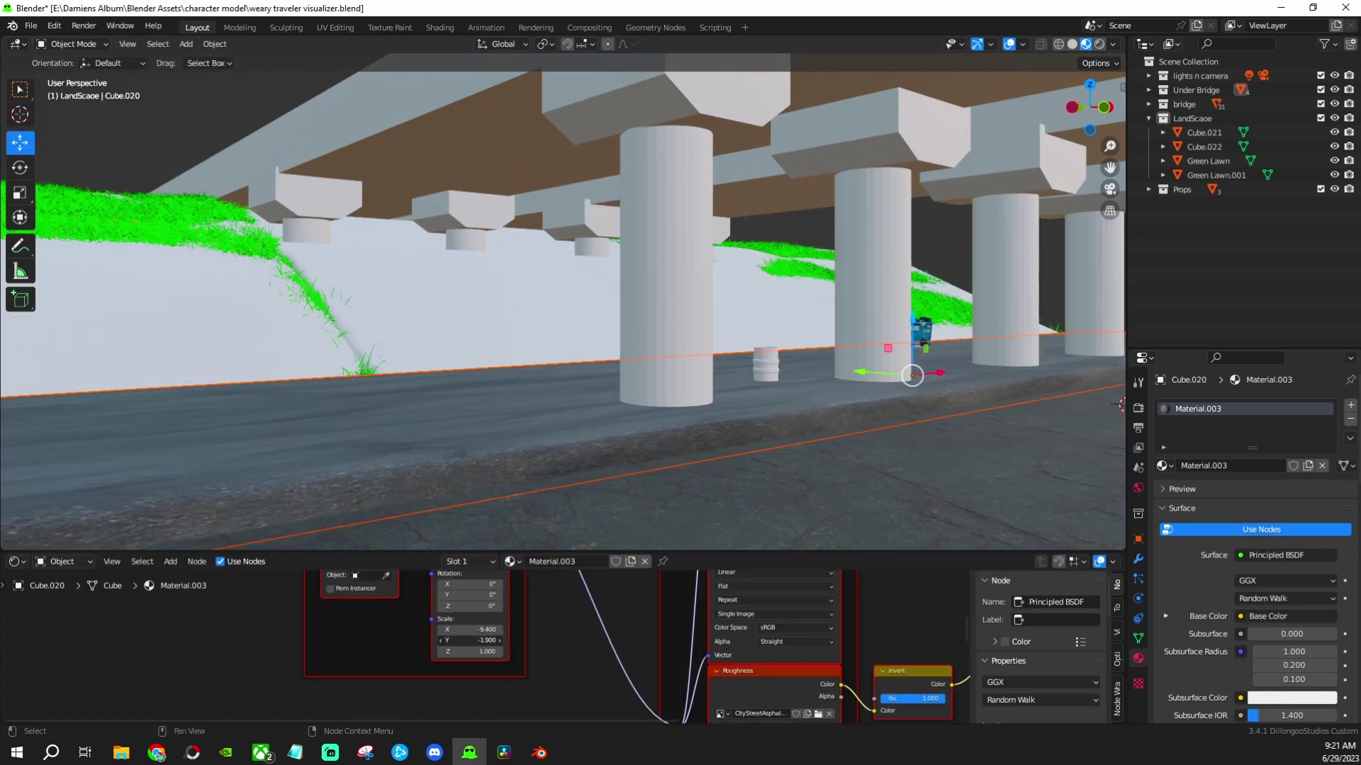
Raise the asphalt Mapping scale to 14.3 by 12.4 and adjust its X rotation
drag(471, 639, 426, 640)
middle_drag(620, 523, 526, 533)
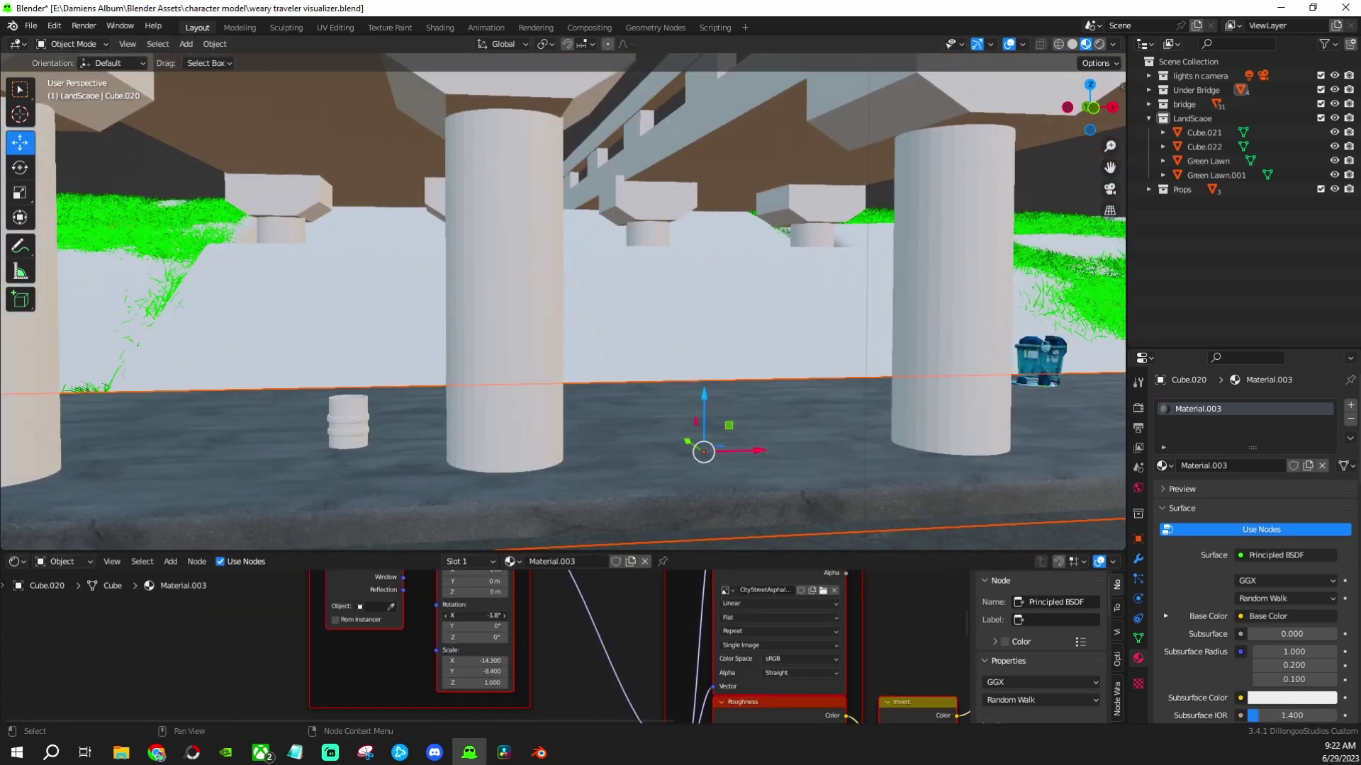
drag(474, 671, 496, 671)
scroll(500, 644, down, 1)
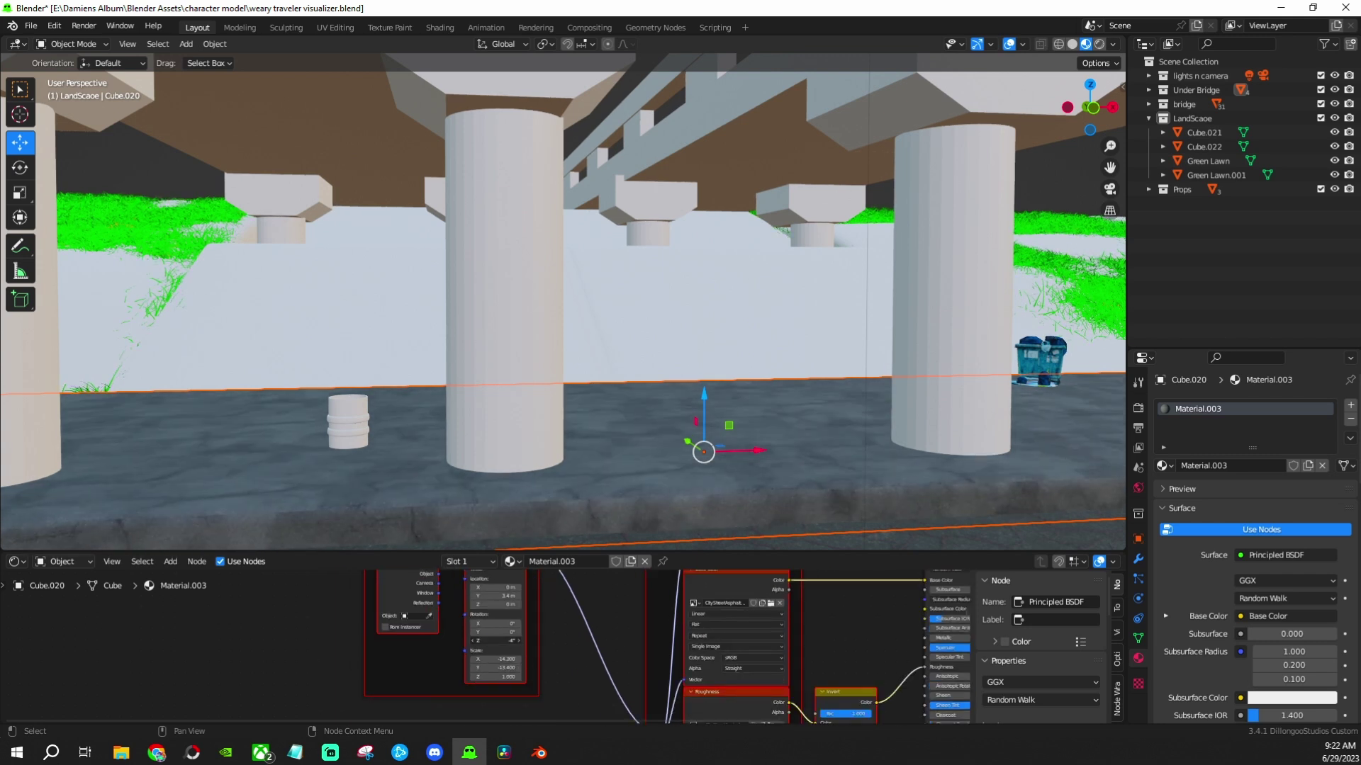
middle_drag(680, 496, 574, 496)
double_click(477, 624)
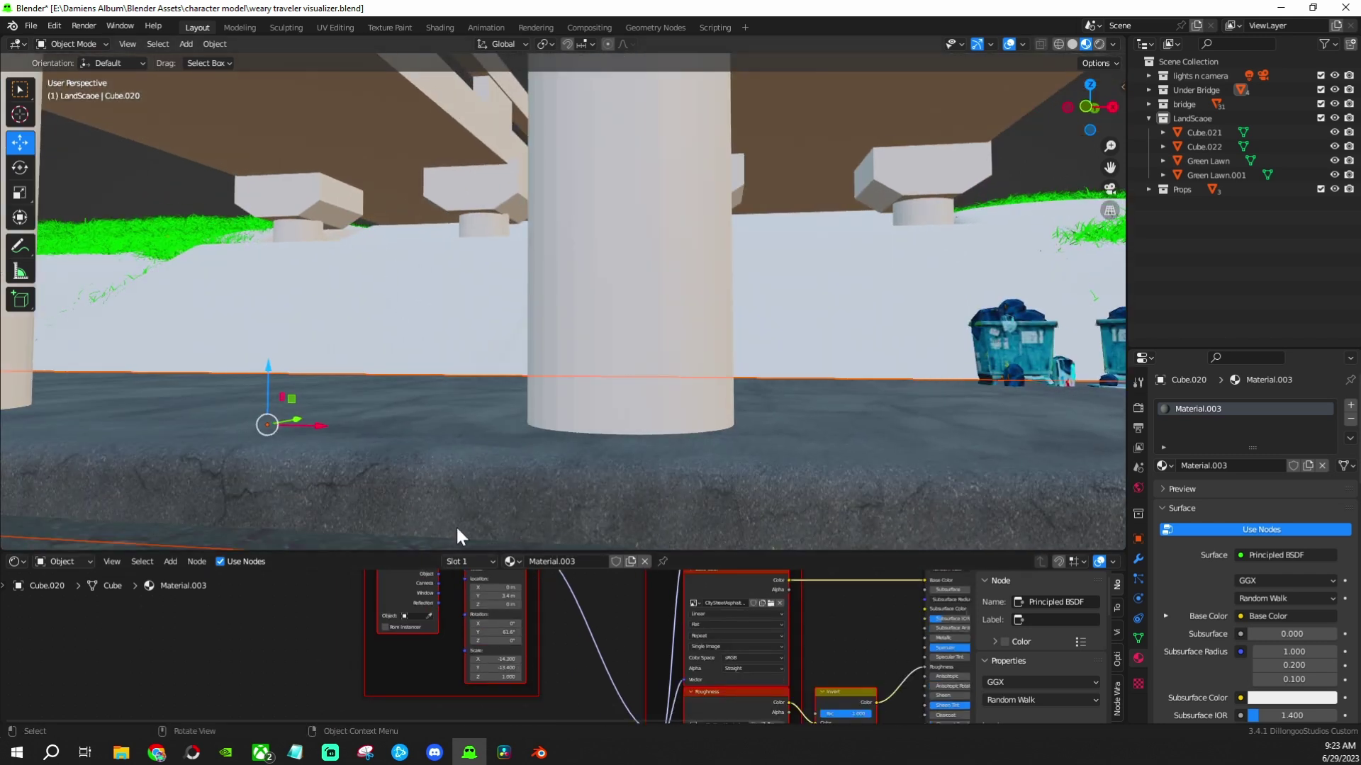
Check the walkway through the scene camera and select the ground plane
key(KP_0)
click(511, 385)
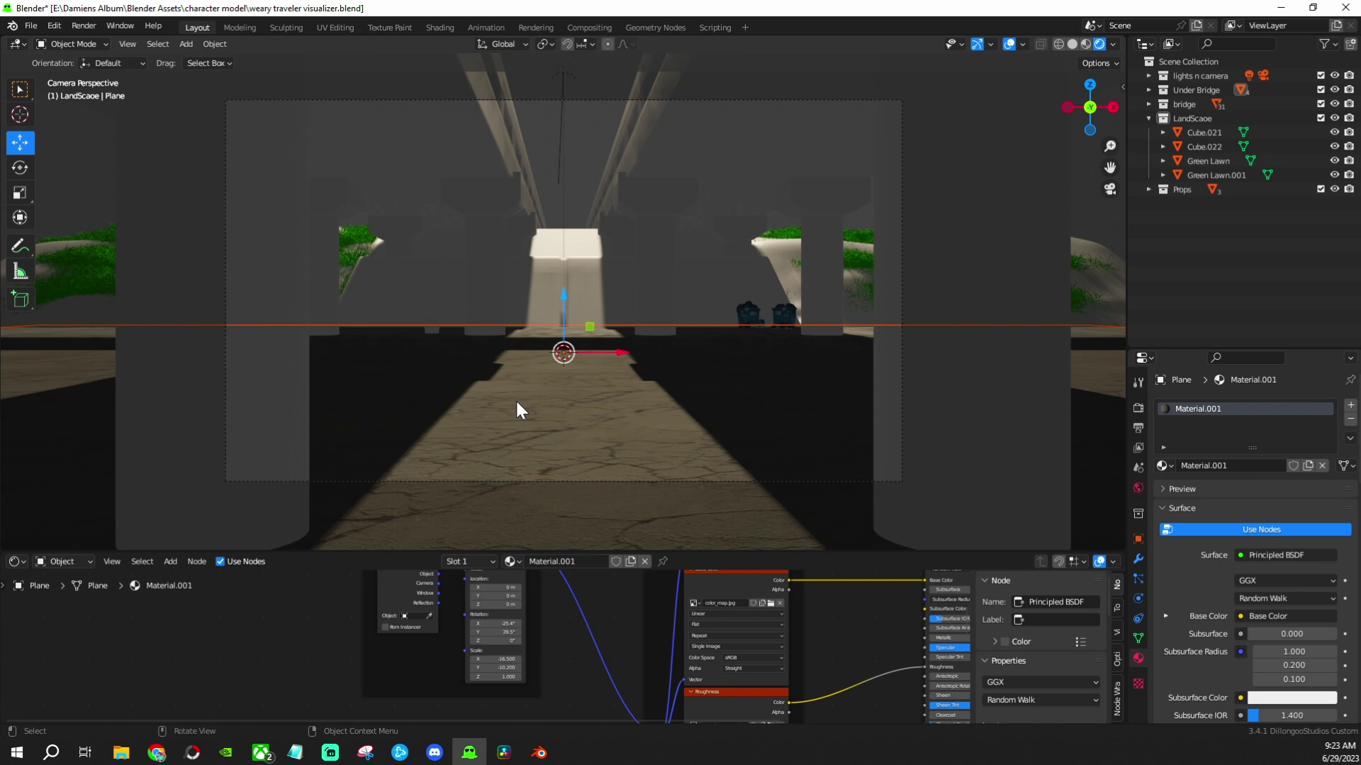
scroll(491, 428, up, 3)
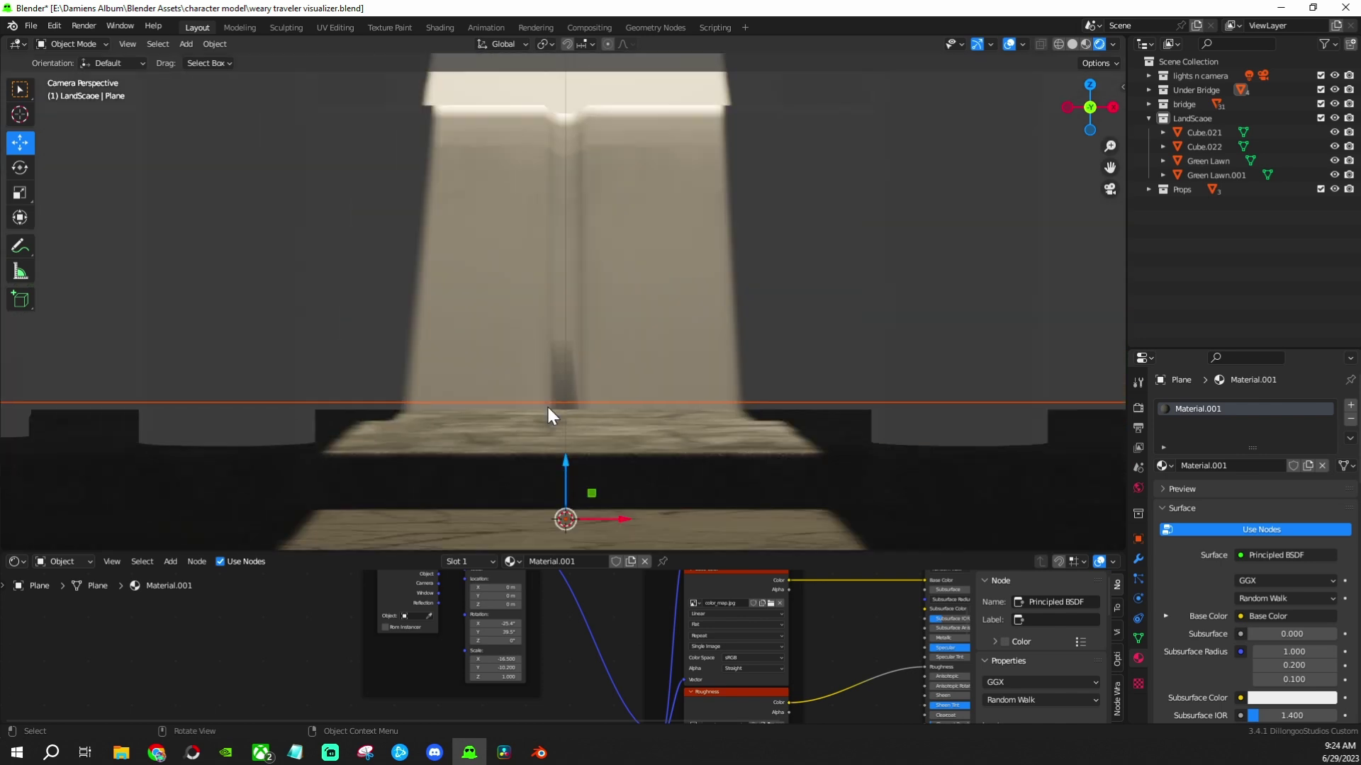
scroll(547, 407, up, 3)
scroll(663, 386, up, 2)
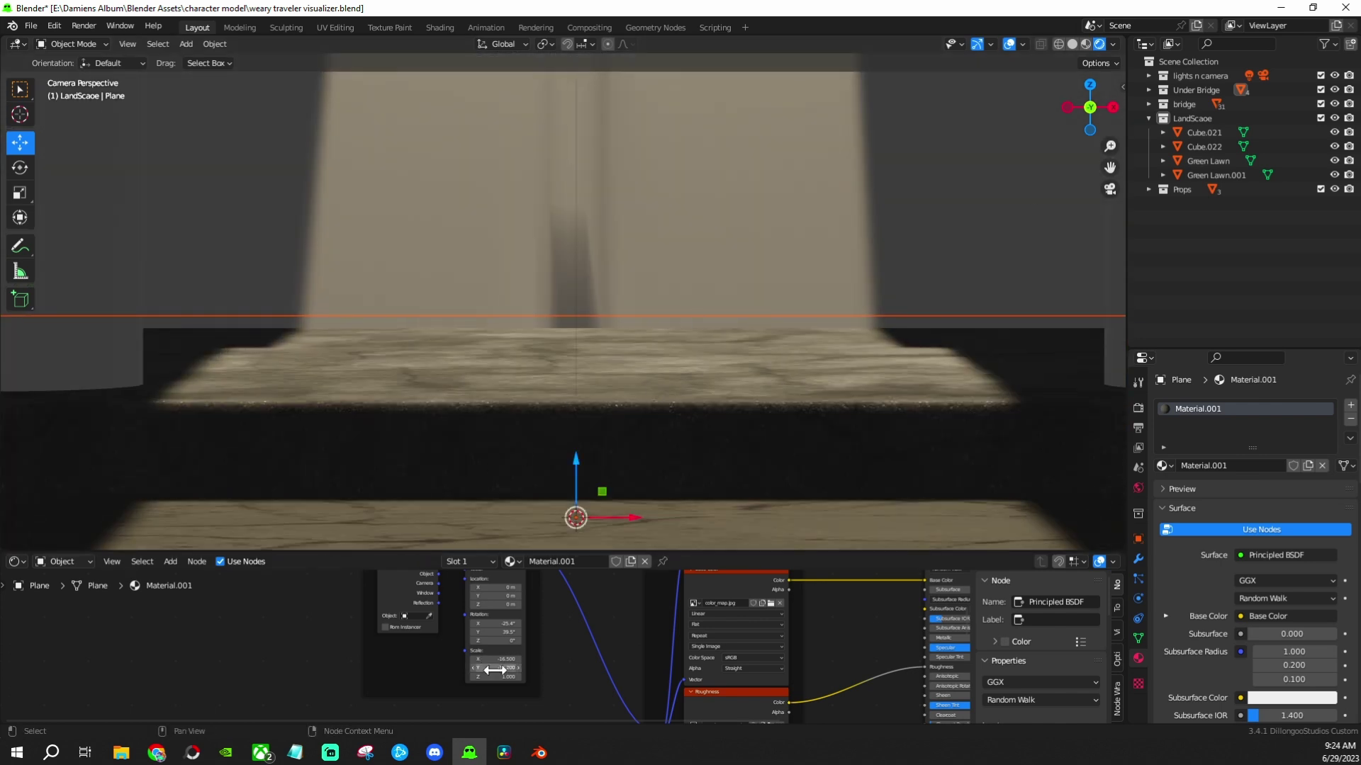
scroll(593, 523, down, 5)
Shade the Cube slab flat and Smart UV unwrap it in Edit Mode
right_click(513, 266)
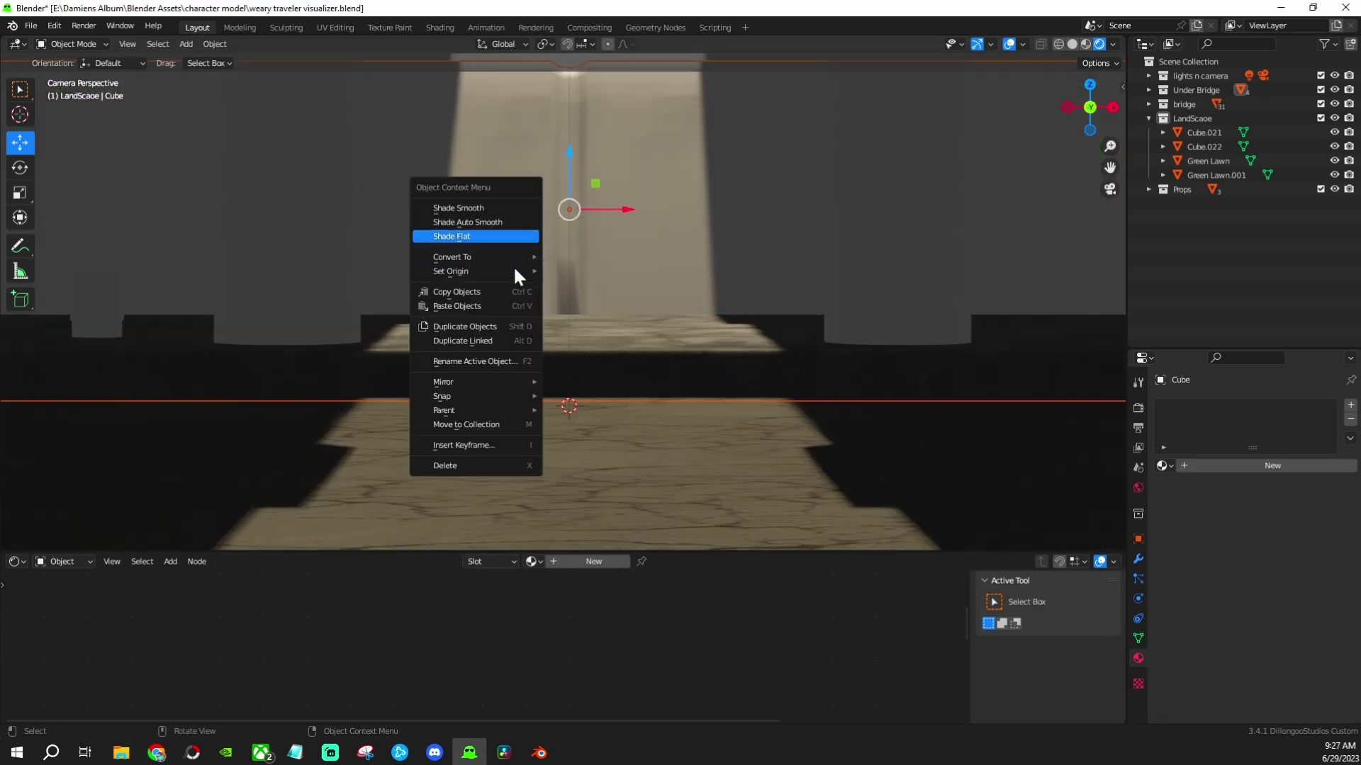
middle_drag(513, 265, 446, 410)
click(447, 411)
key(Tab)
middle_drag(585, 425, 91, 44)
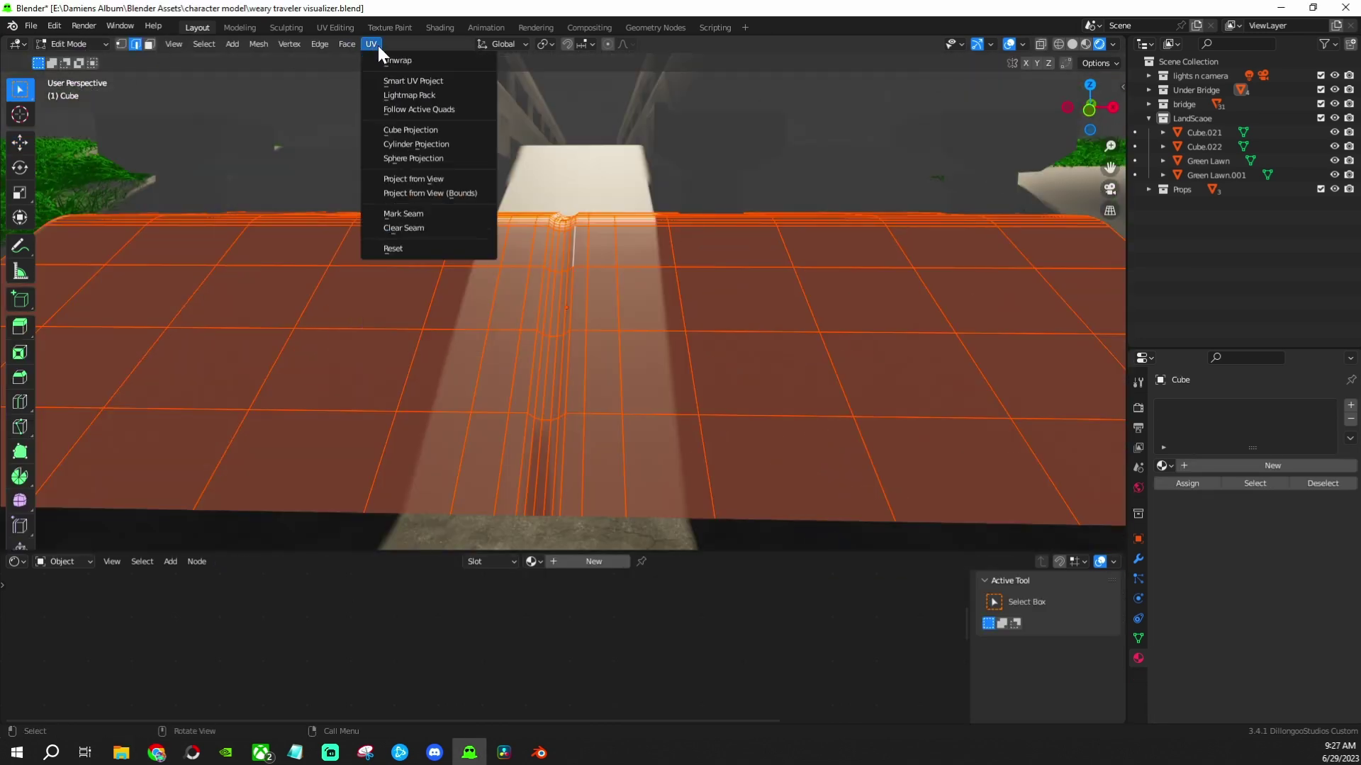
click(395, 82)
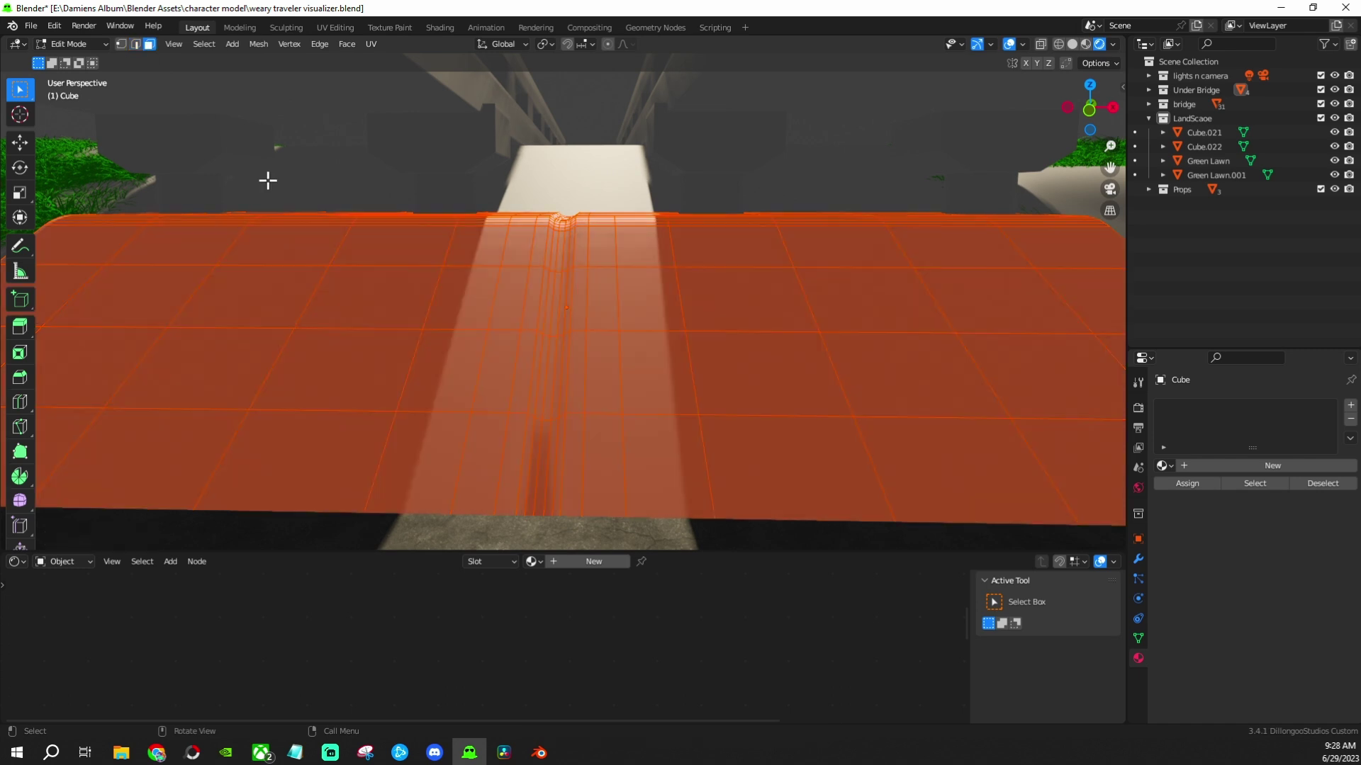
scroll(269, 310, down, 3)
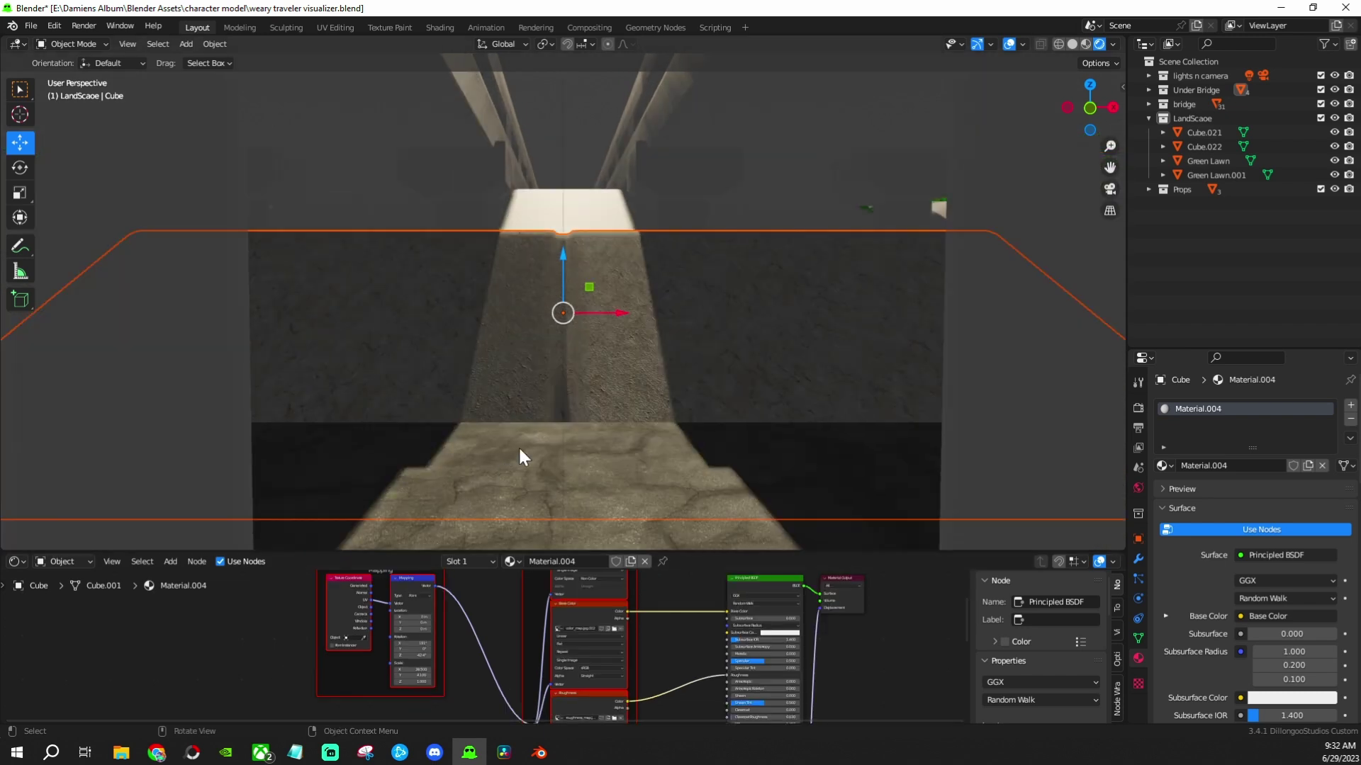
Apply all the slab's transforms and unwrap its faces again
click(1073, 44)
click(1099, 44)
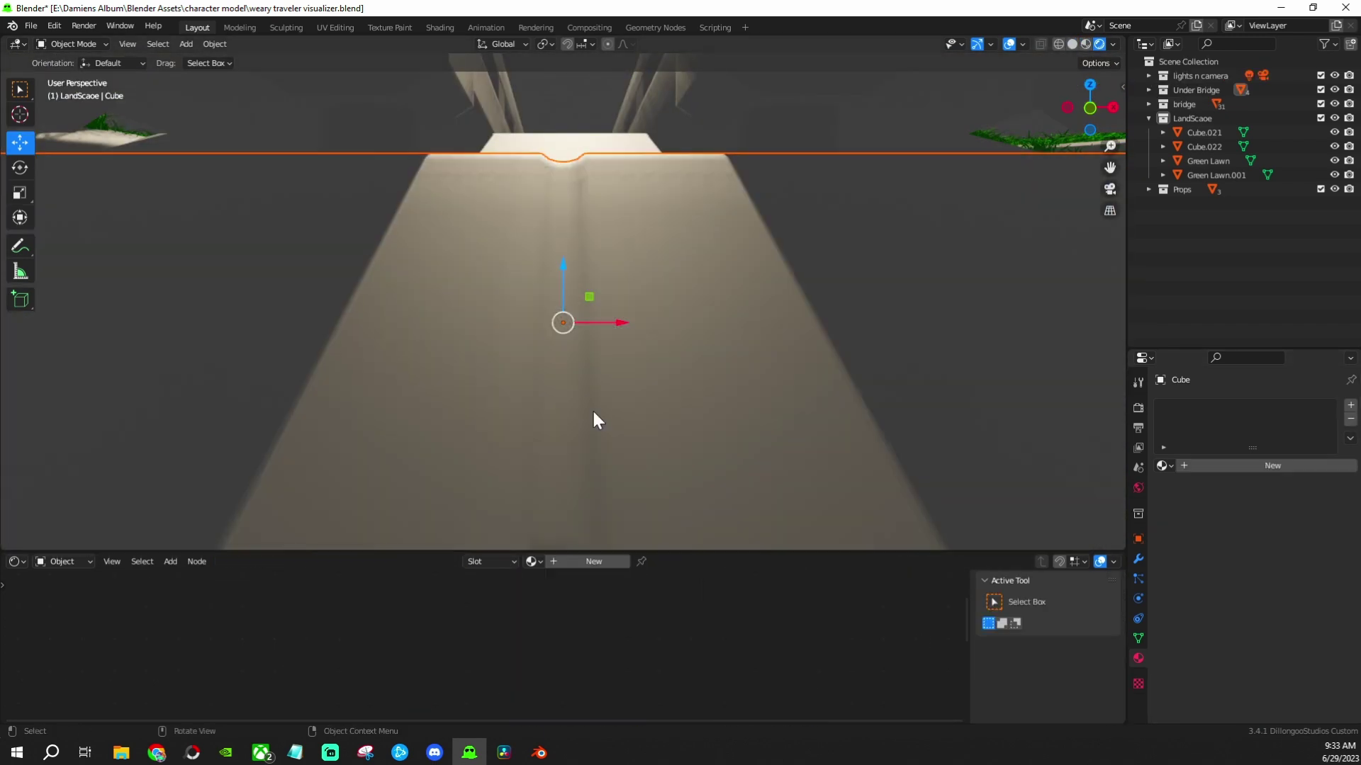
key(ctrl+a)
click(234, 407)
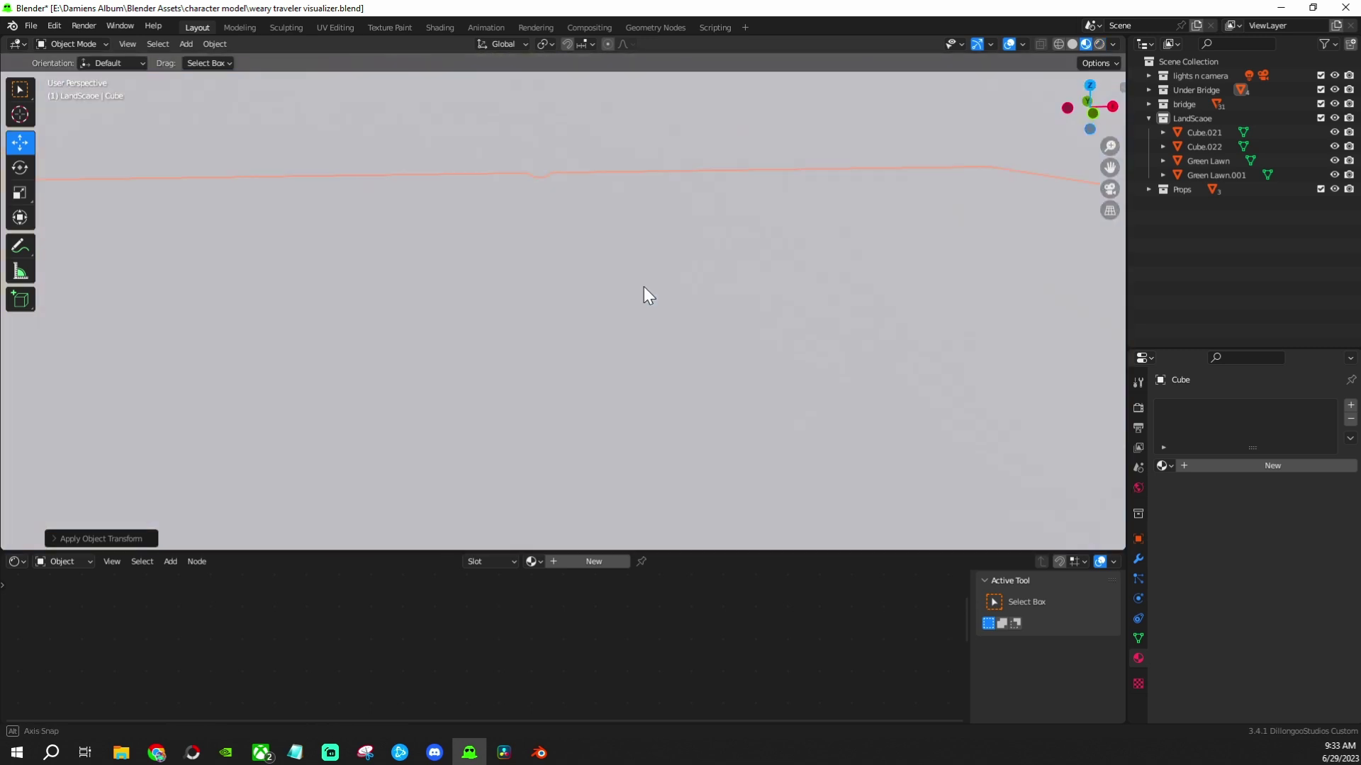
middle_drag(644, 293, 581, 278)
click(68, 76)
click(370, 44)
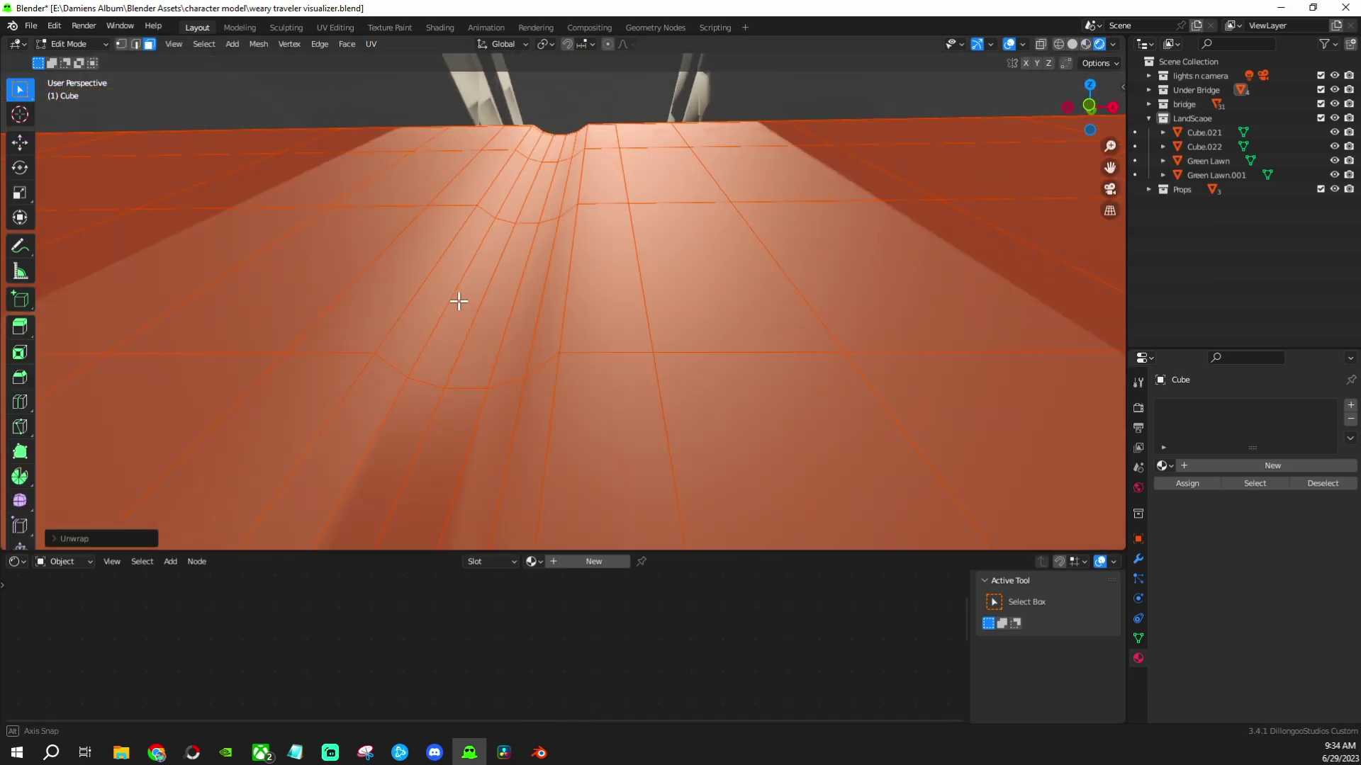
mouse_move(458, 301)
middle_down()
mouse_move(422, 413)
mouse_move(121, 257)
middle_up()
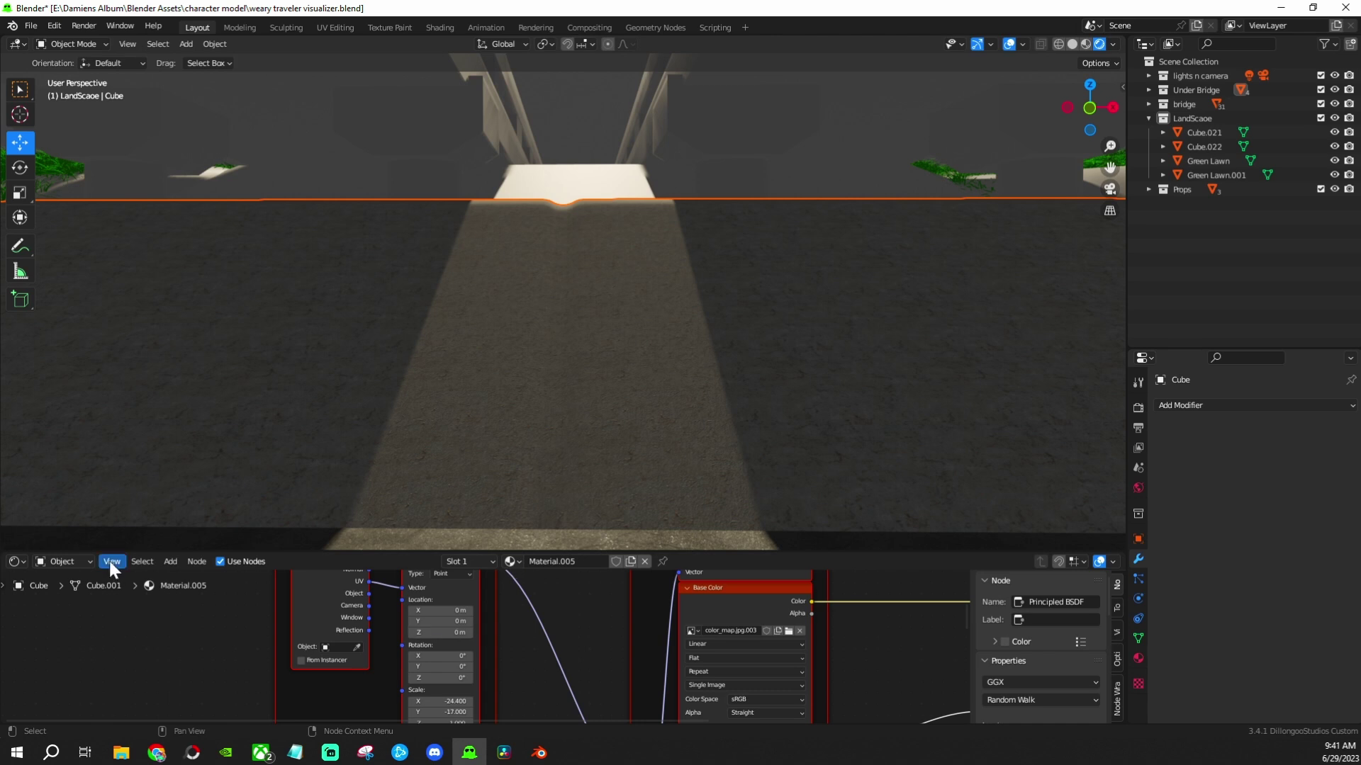
View through the camera and create a new material for the Cube.007 slab
key(KP_0)
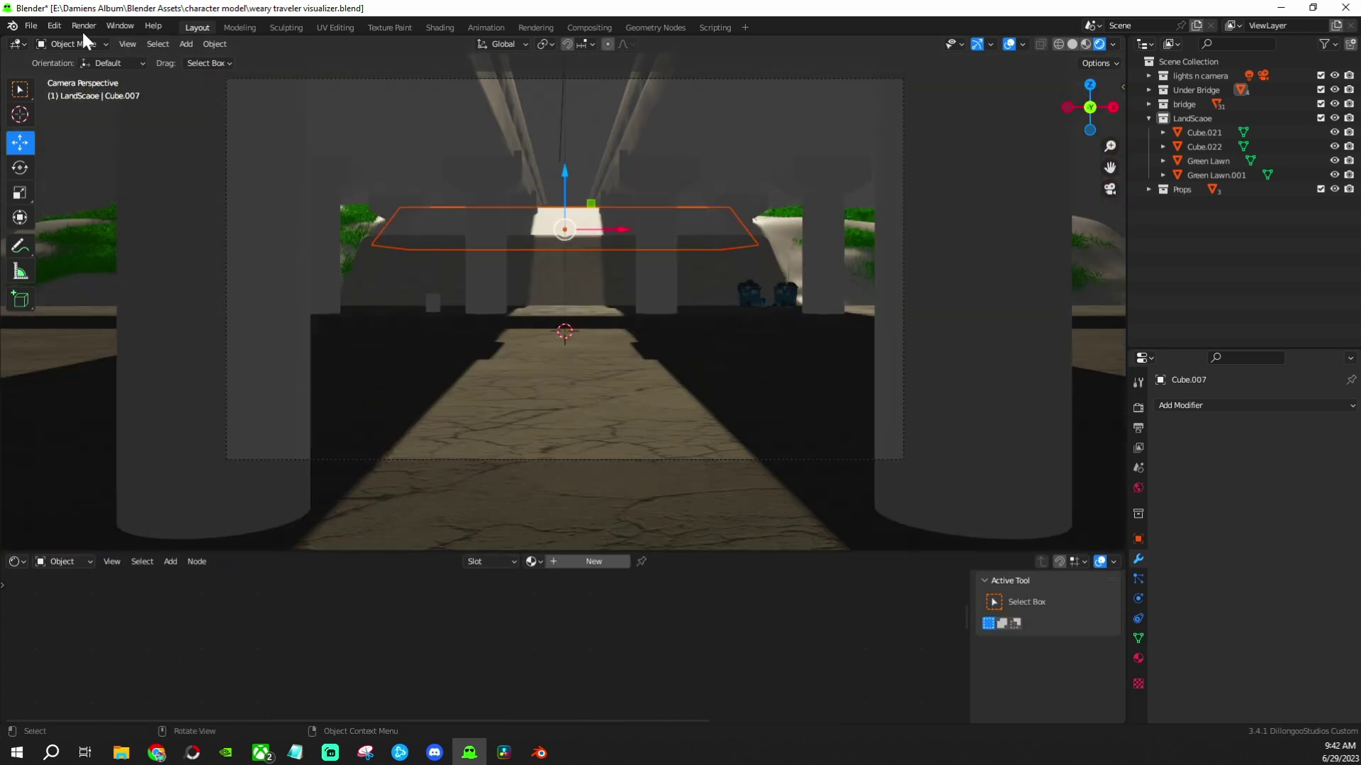
key(Tab)
right_click(564, 374)
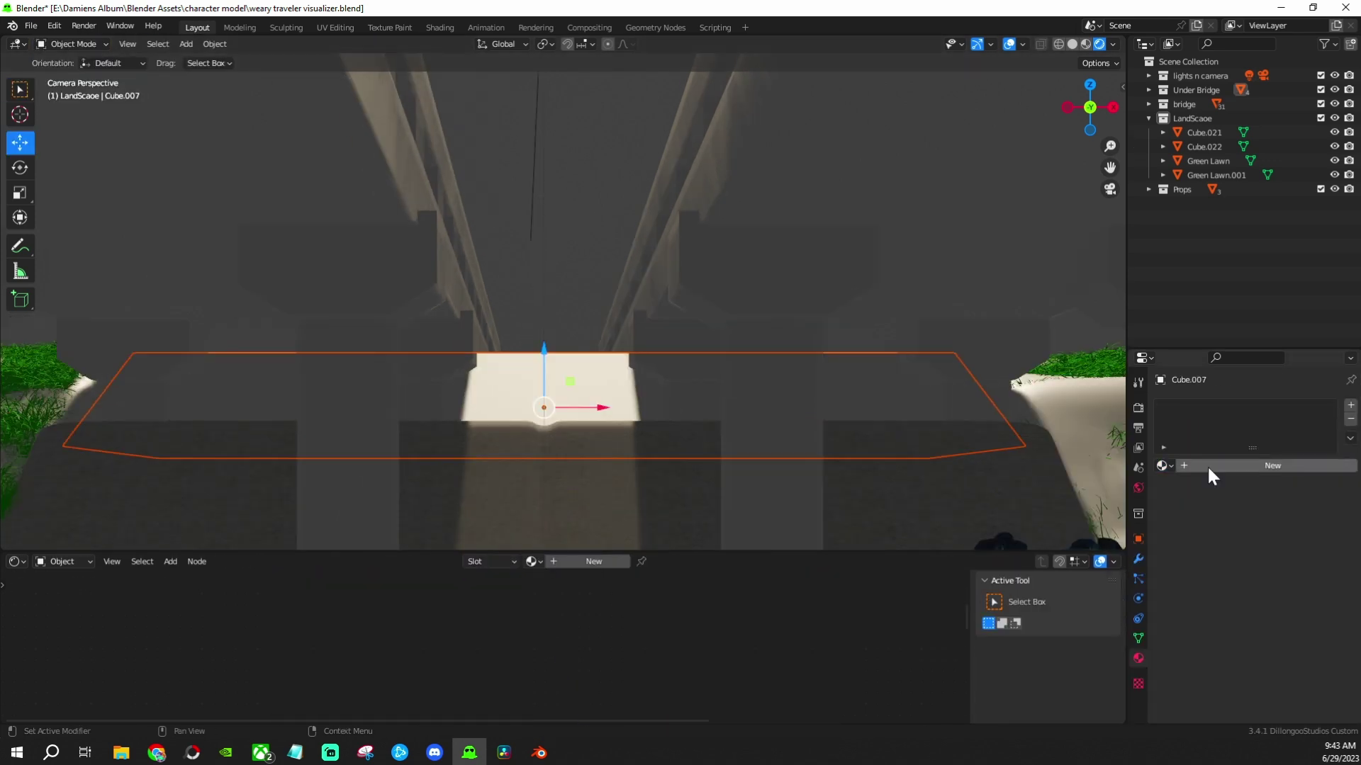
click(1206, 464)
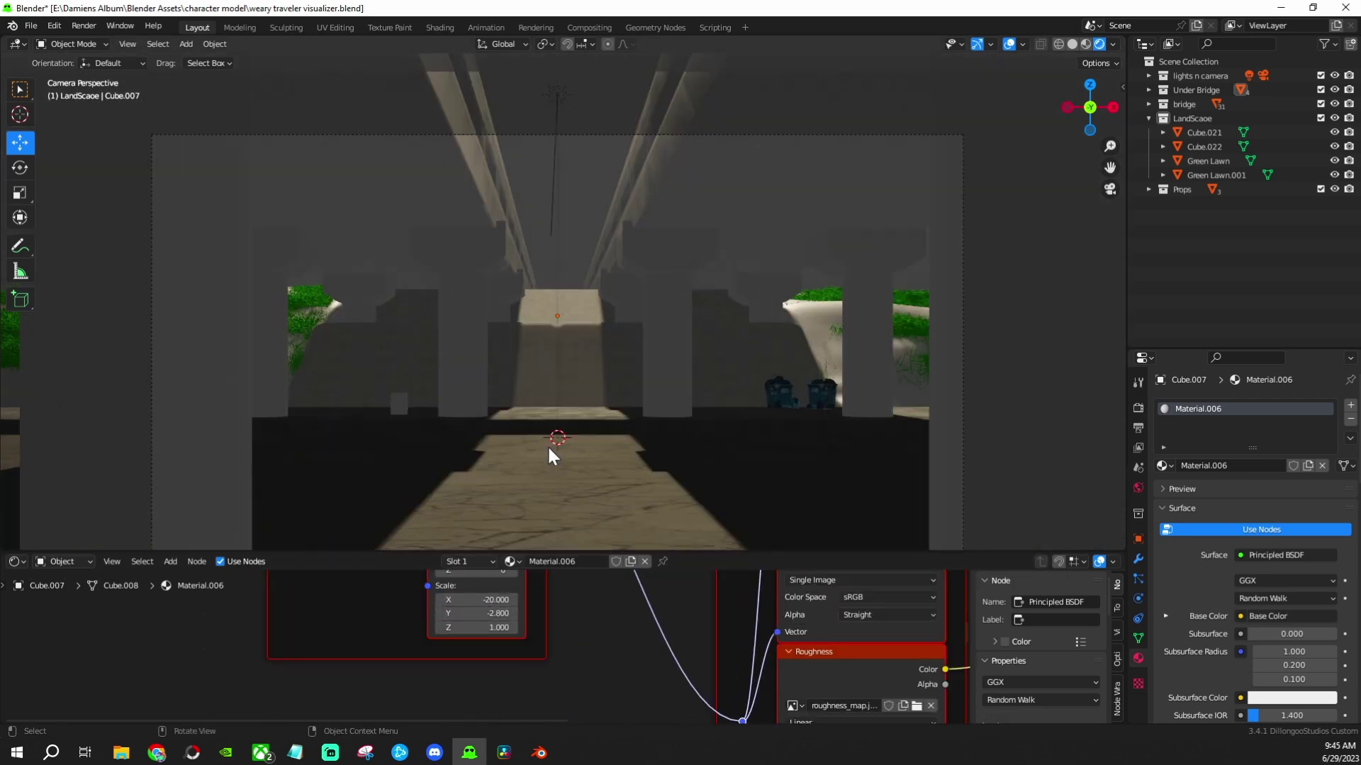
middle_drag(548, 448, 460, 470)
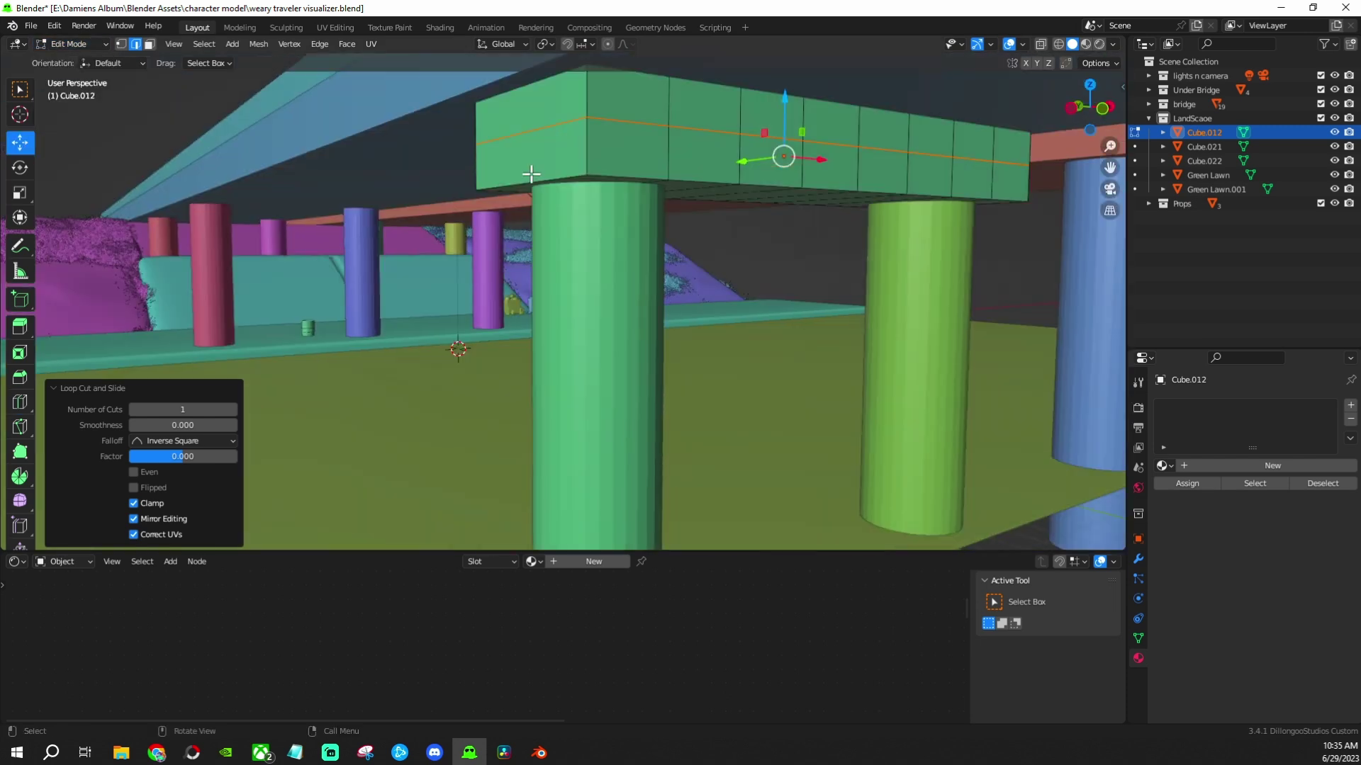
Narrow the top beam's end faces along X and nudge the right front pillar left
mouse_move(784, 151)
middle_down()
mouse_move(496, 177)
mouse_move(518, 163)
mouse_move(501, 206)
mouse_move(674, 182)
mouse_move(541, 231)
middle_up()
shift+click(518, 163)
key(s)
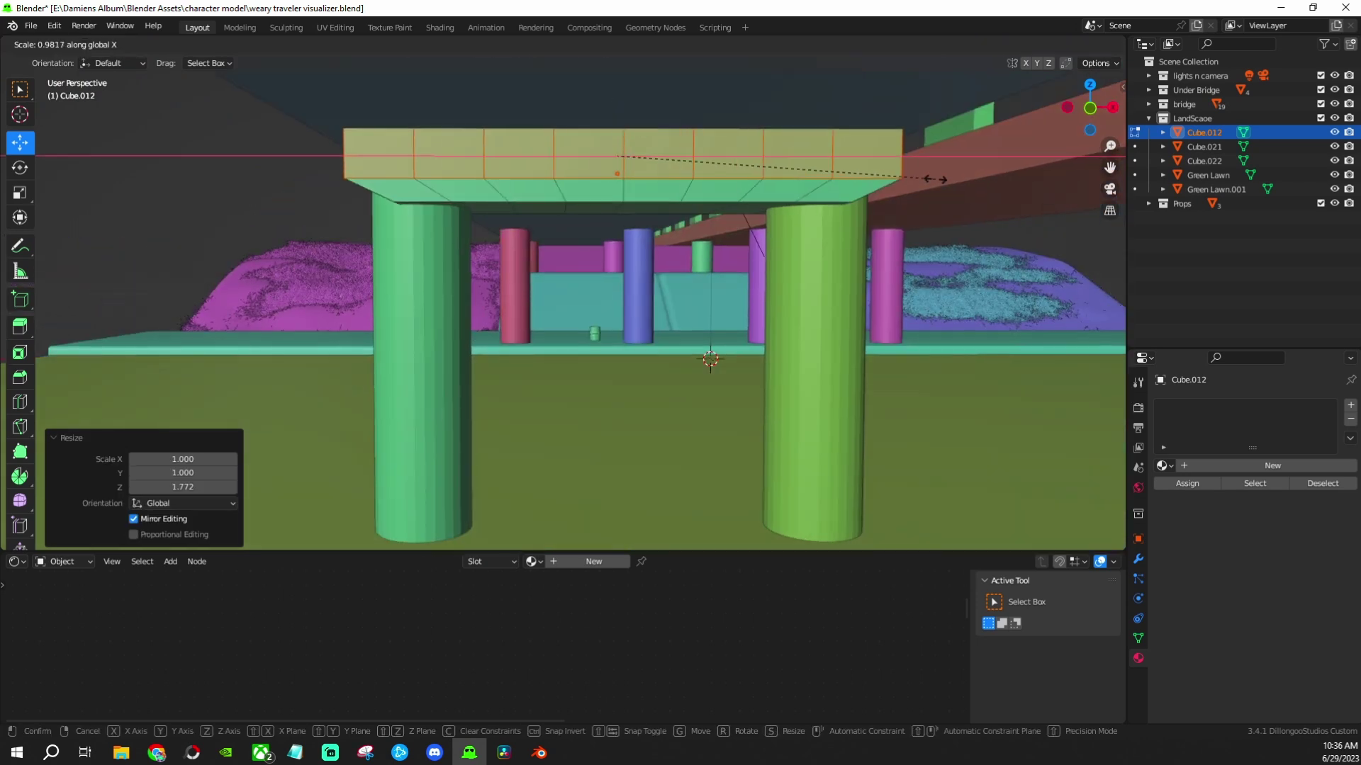
click(933, 179)
key(KP_1)
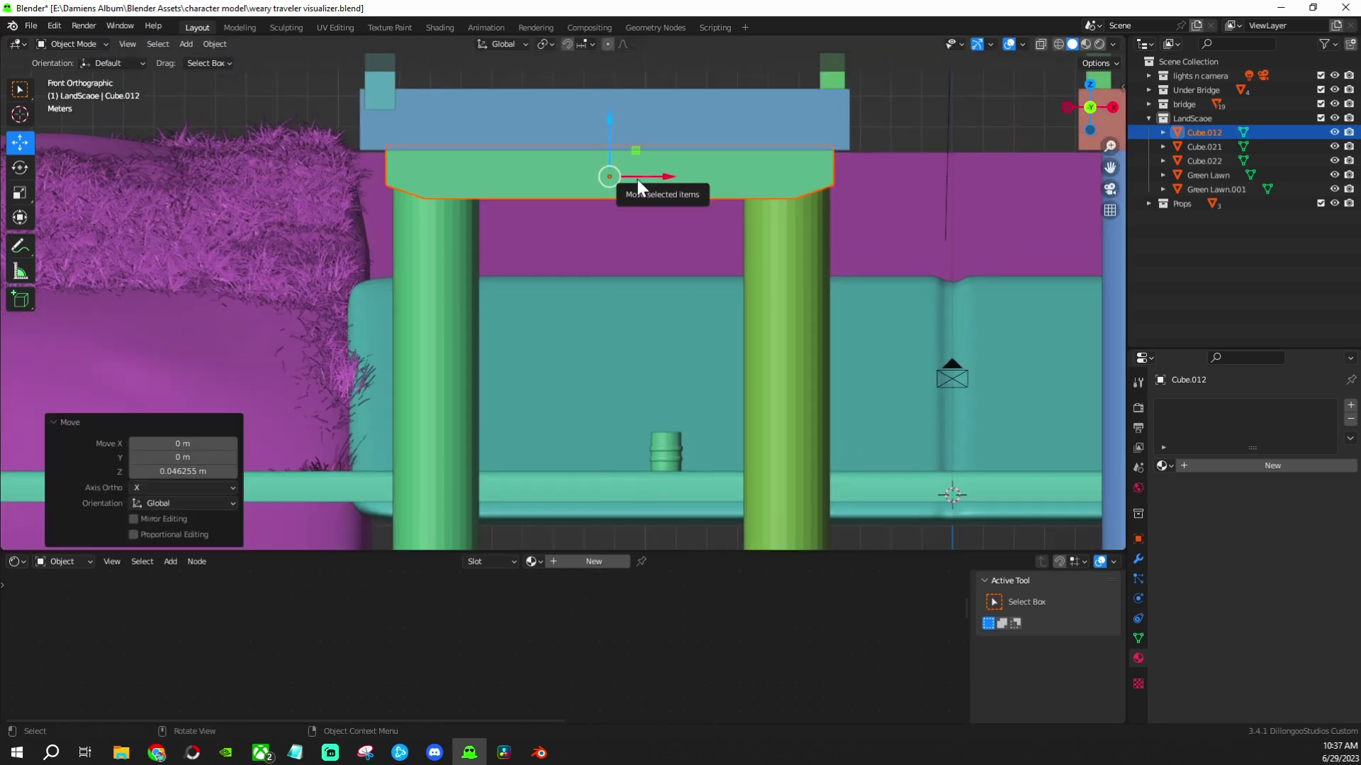
click(770, 296)
drag(769, 296, 559, 347)
key(s)
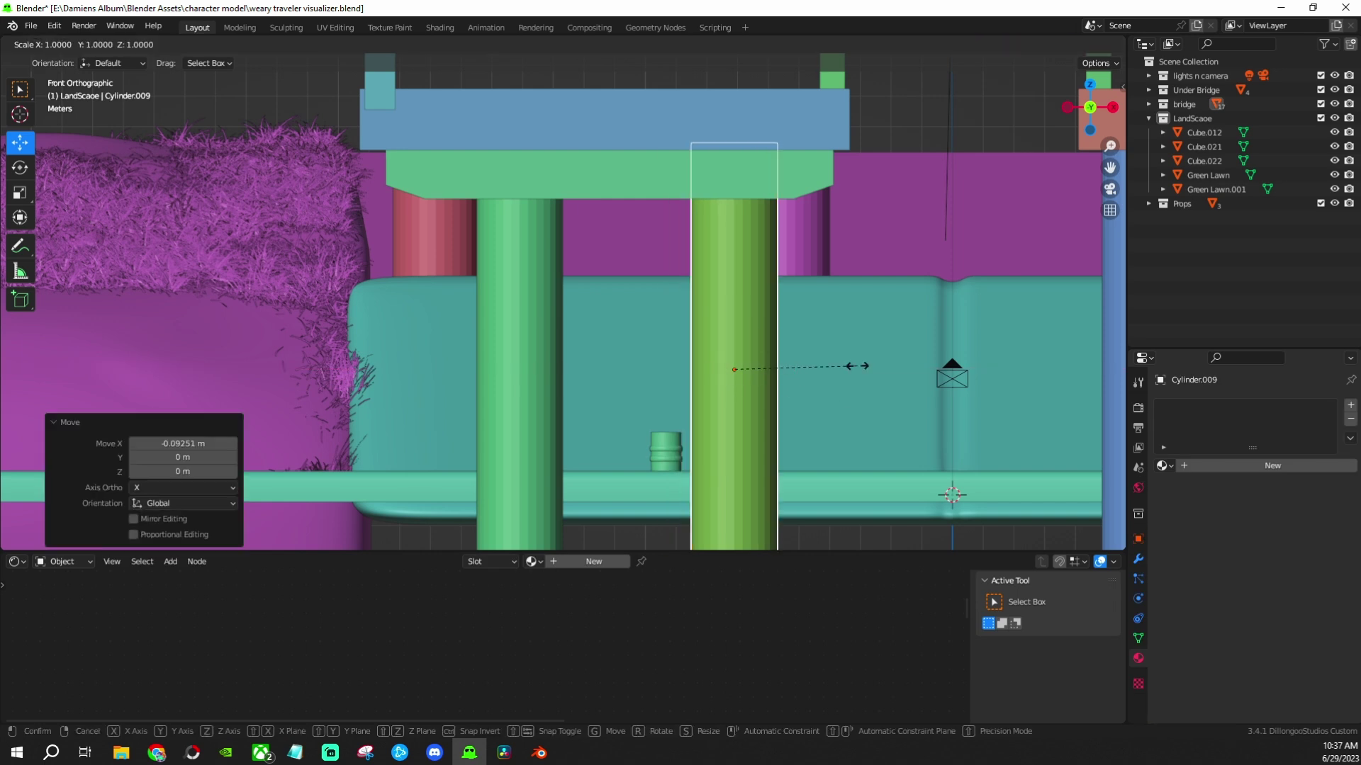
Select the green cap beam and delete the extra right-side pillar
mouse_move(494, 266)
middle_down()
mouse_move(631, 335)
mouse_move(644, 214)
middle_up()
shift+click(644, 214)
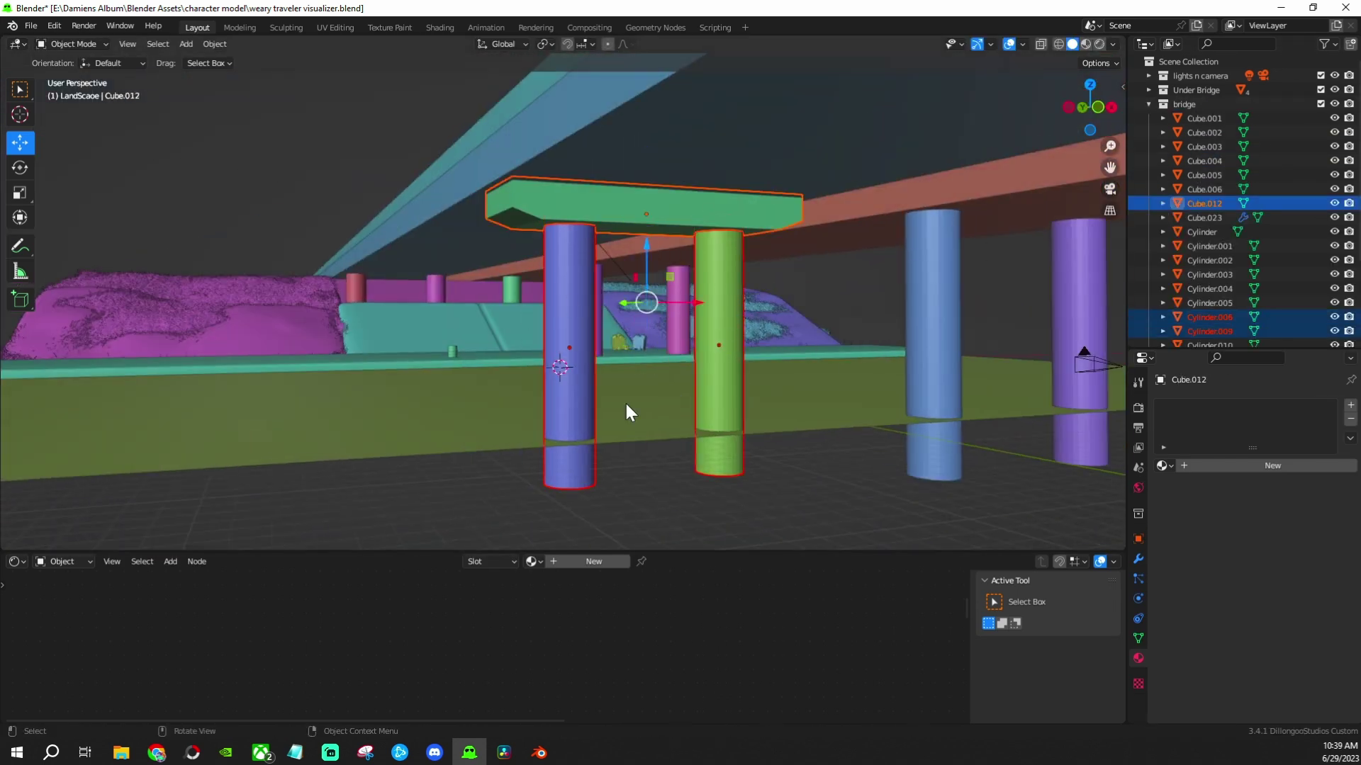
click(1063, 289)
key(Delete)
middle_drag(1063, 288, 652, 291)
Paste support copies, move them 35.203 m along the bridge, and select everything to apply
key(ctrl+v)
key(KP_1)
key(g)
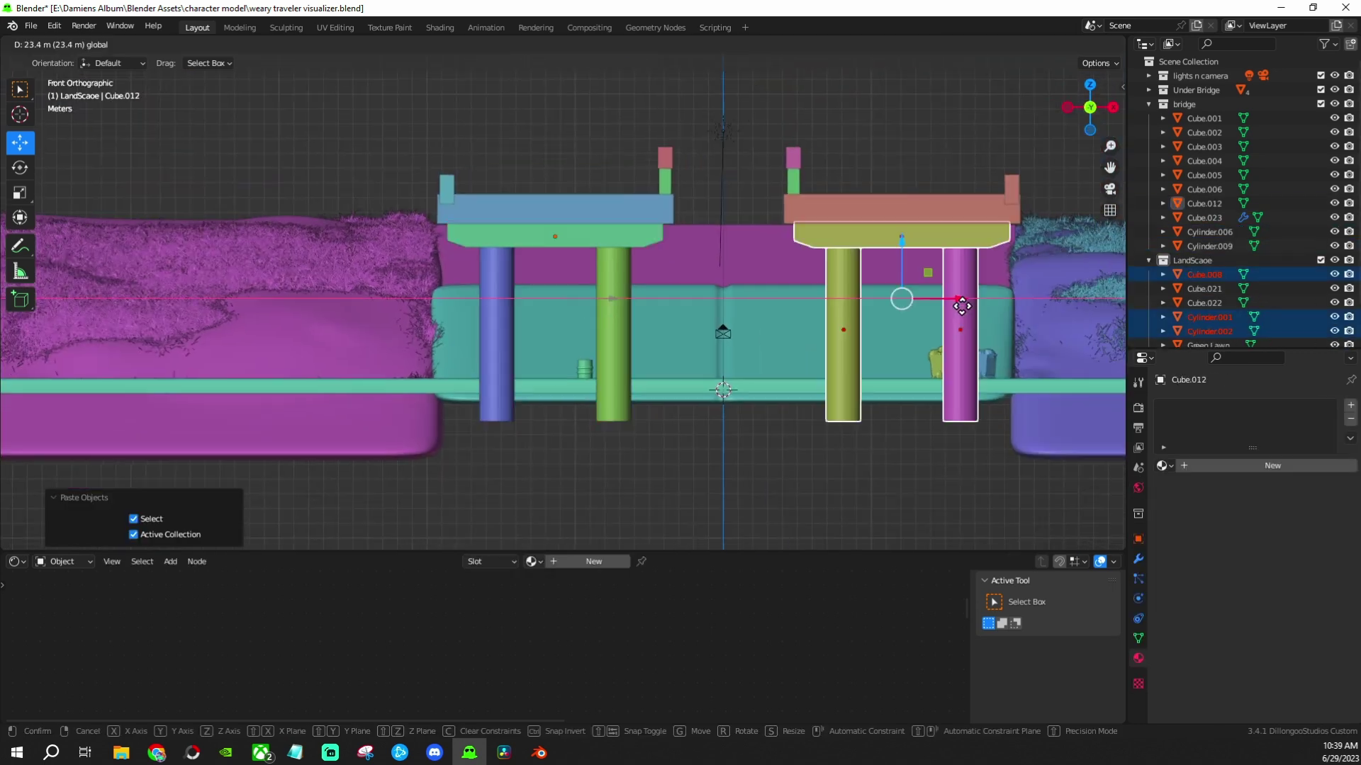
key(ctrl+v)
key(ctrl+KP_3)
key(g)
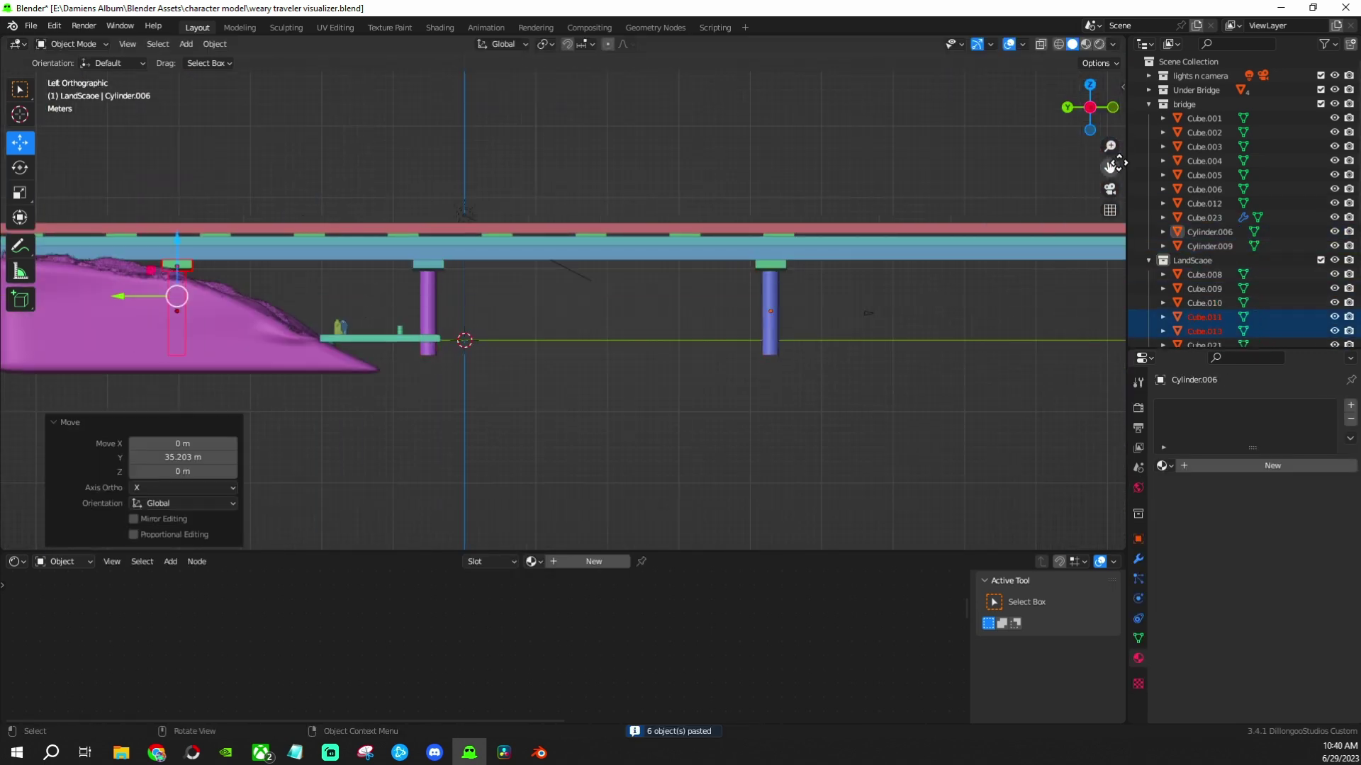
middle_drag(1118, 163, 670, 337)
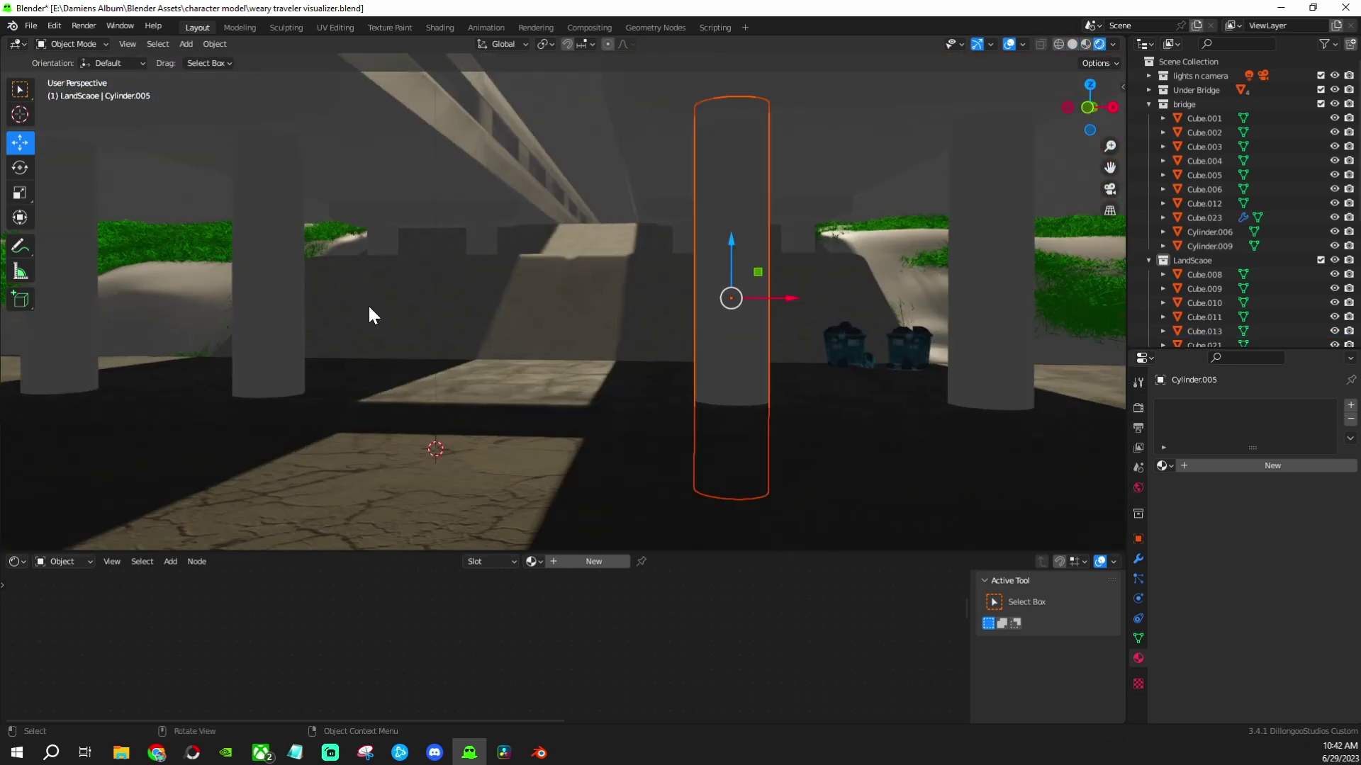
key(a)
key(ctrl+a)
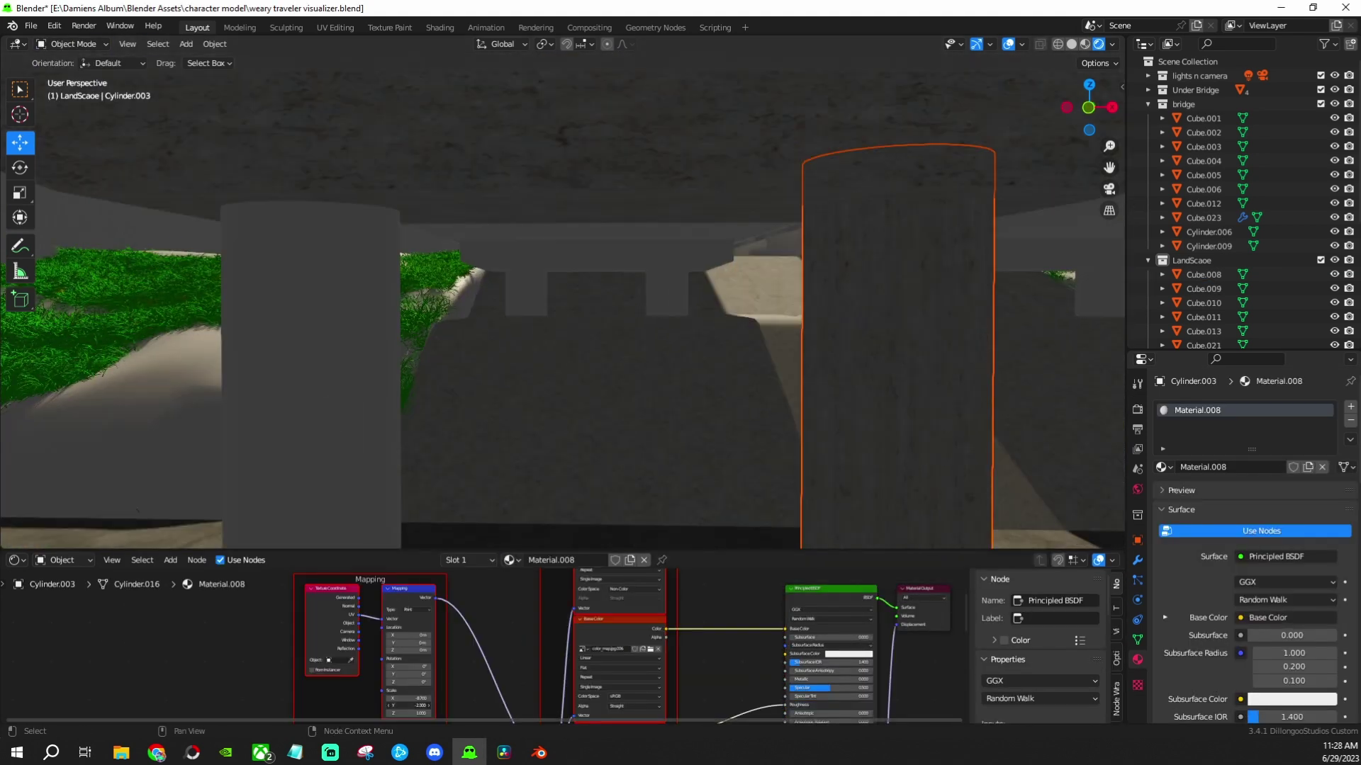
Orbit around the underpass pillars and select another pillar for the Poly concrete texture
scroll(743, 424, down, 5)
mouse_move(742, 424)
middle_down()
mouse_move(834, 413)
mouse_move(598, 393)
middle_up()
click(451, 362)
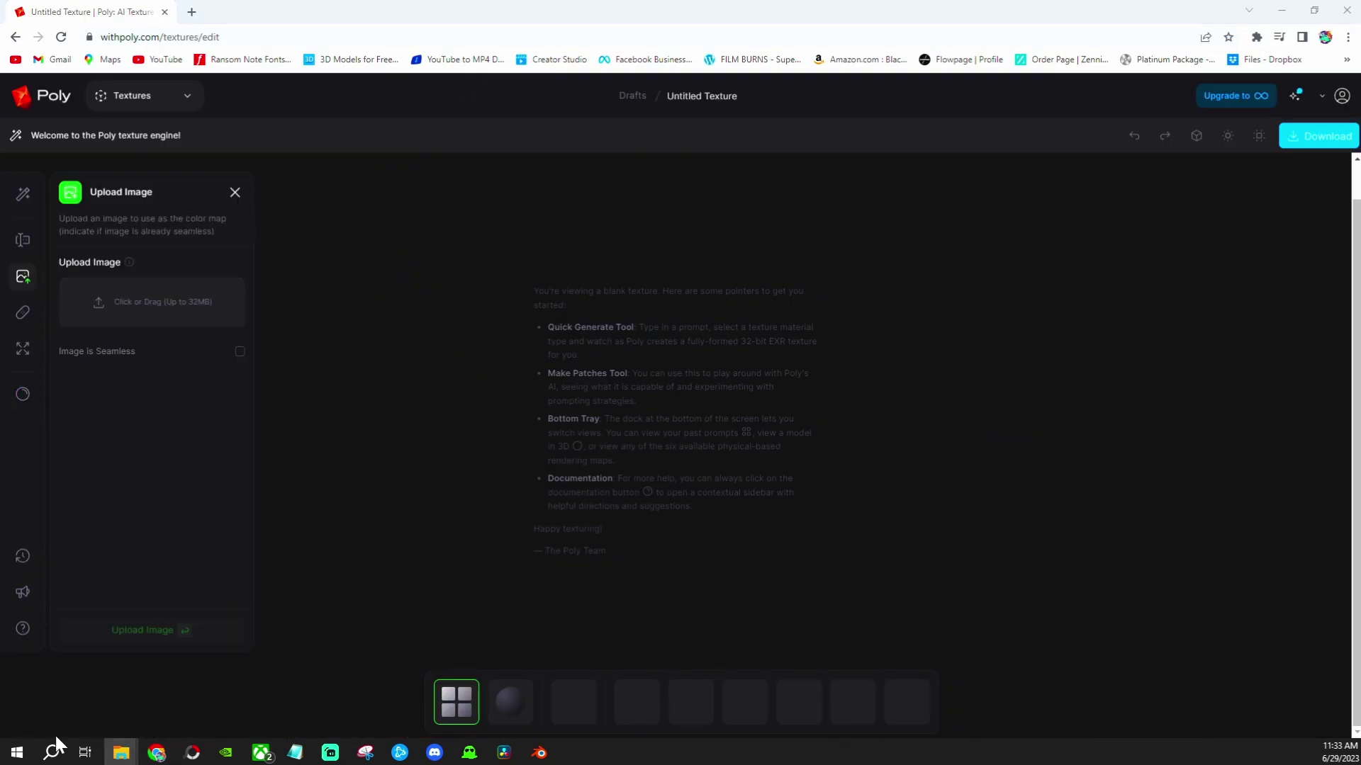
Search the Poly library for 'concrete bridge covered in soot' and preview a concrete result
click(132, 634)
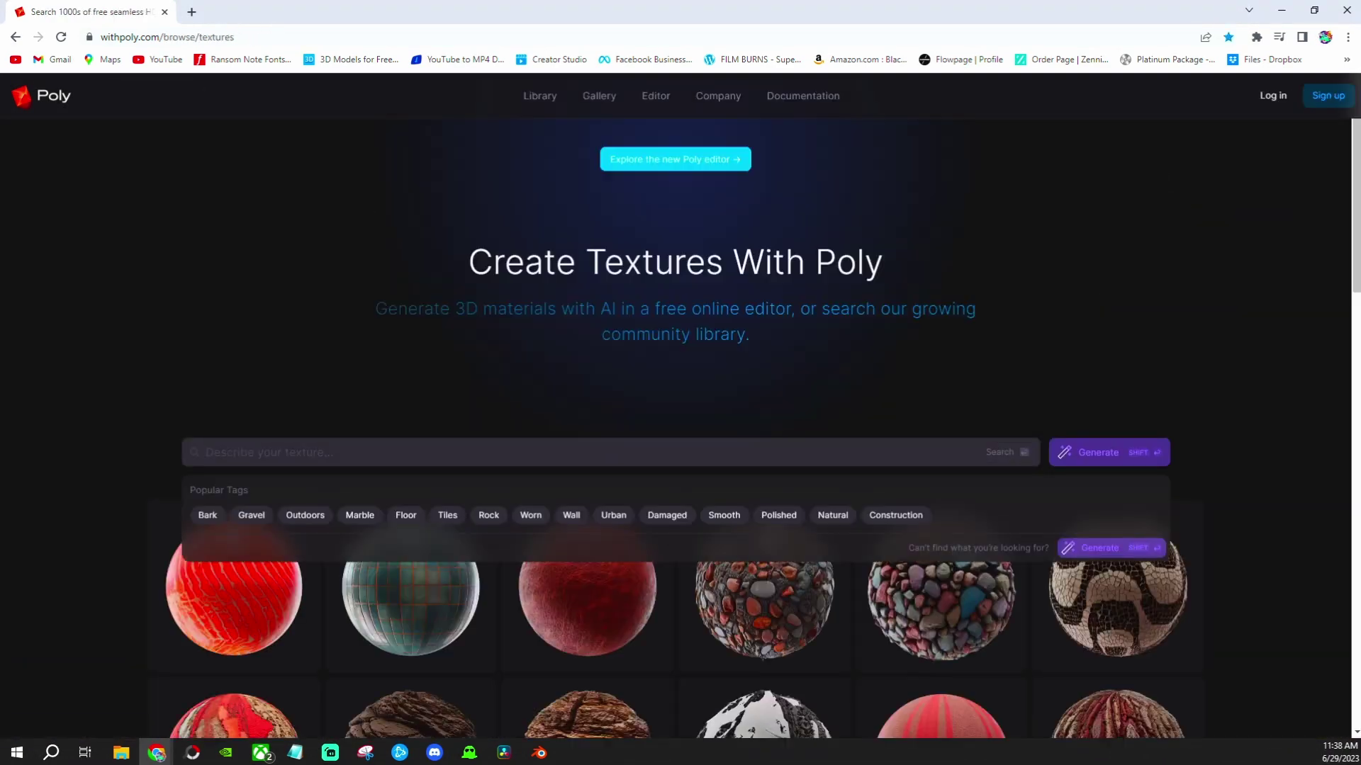
text(concrete bridge covered in soot)
key(Return)
scroll(796, 465, down, 5)
click(1116, 482)
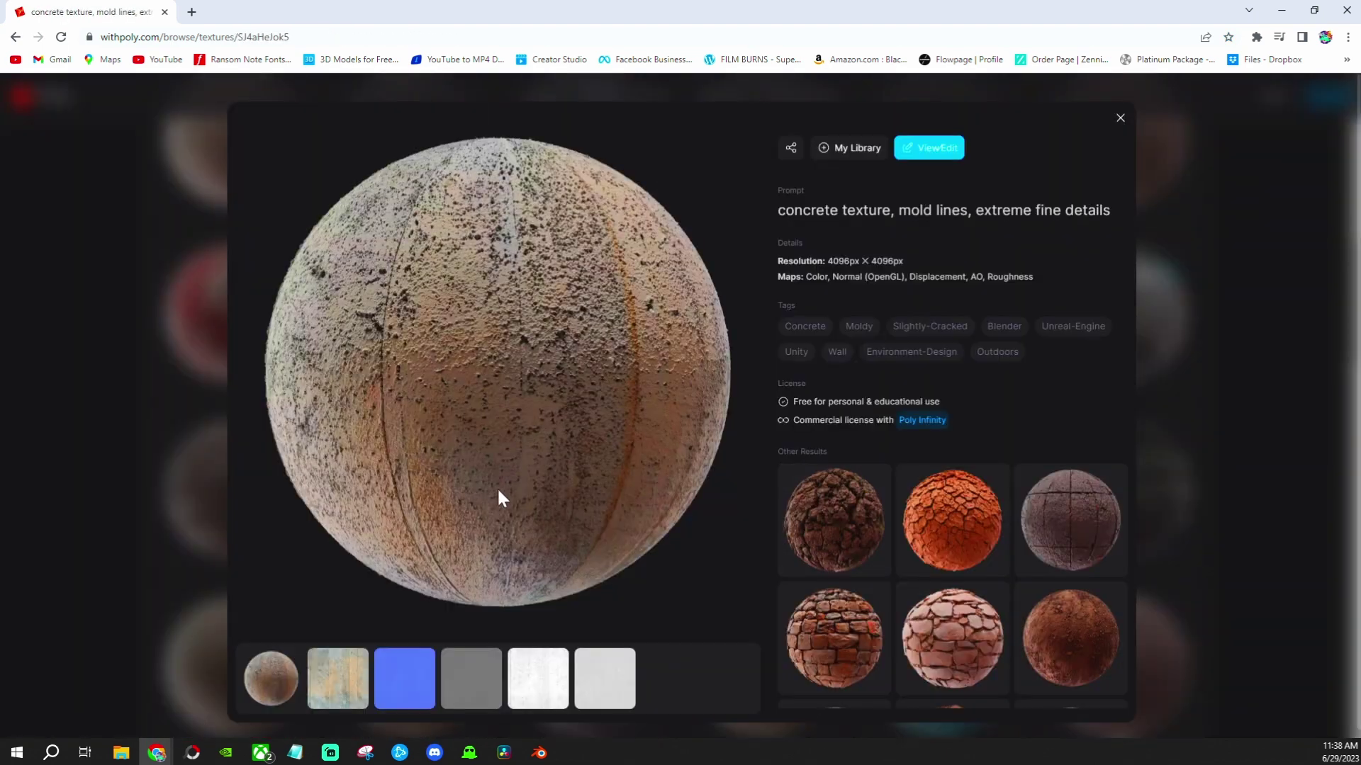
key(Escape)
Browse the snowy cobblestone, damaged painted plaster and flaked paint wall textures
scroll(228, 501, down, 4)
click(565, 571)
key(Escape)
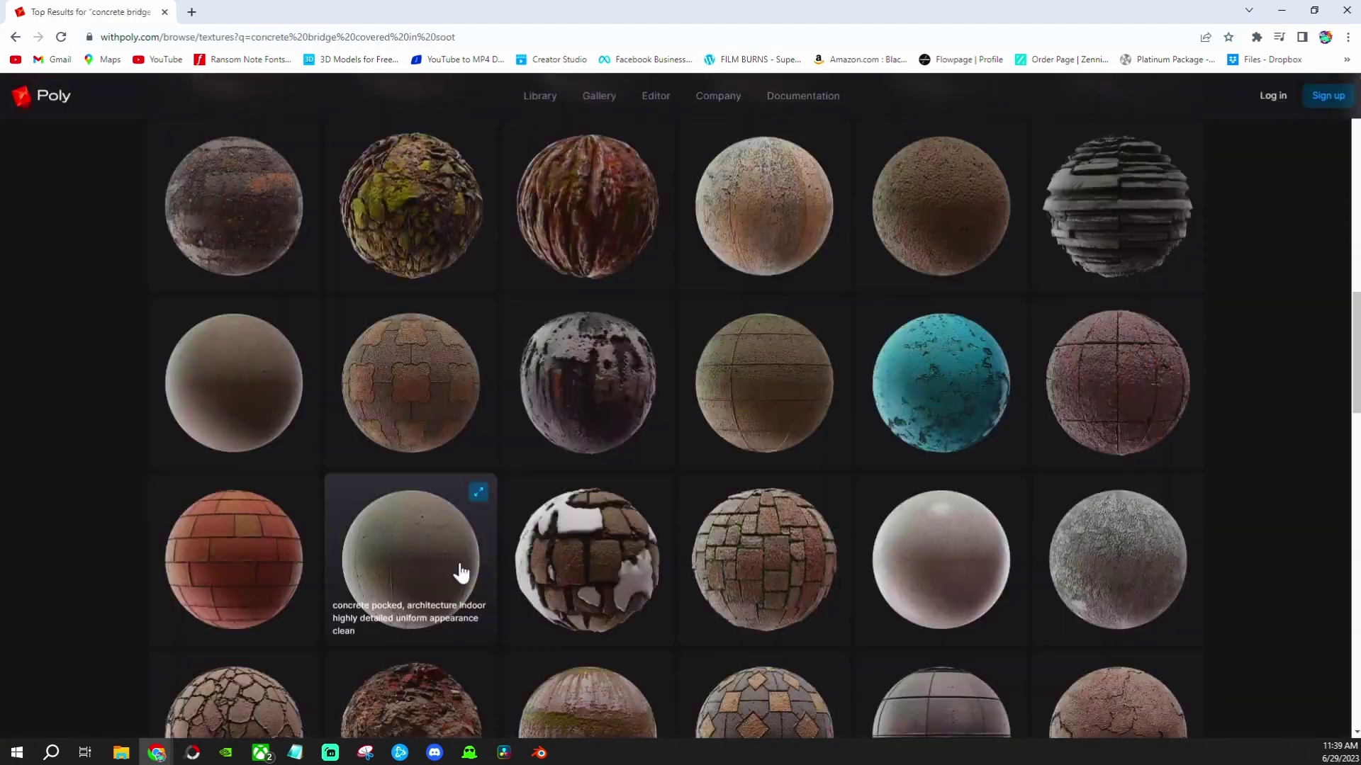
scroll(460, 572, down, 3)
click(177, 602)
click(951, 542)
click(842, 640)
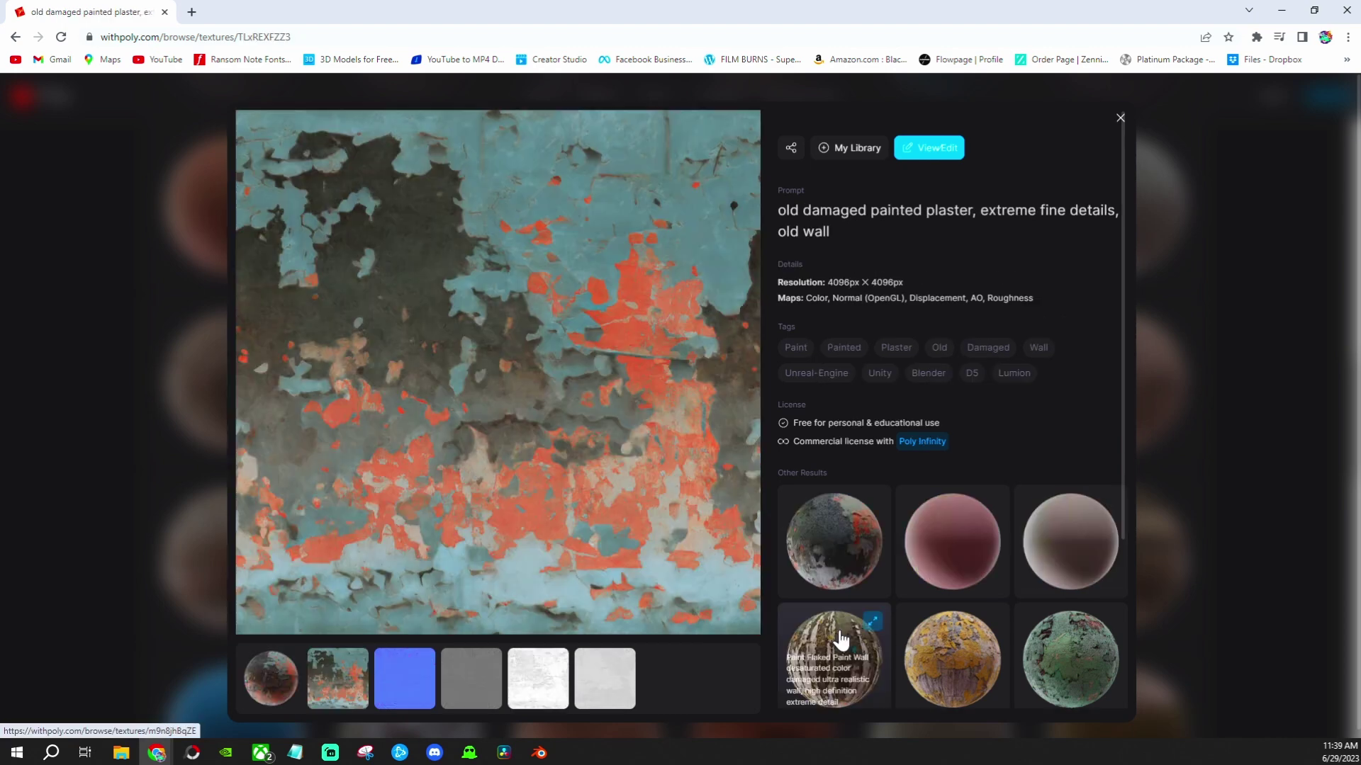
click(1154, 522)
Explore the Realistic snow covered mud floor and related snow and ice ground textures
scroll(138, 627, down, 2)
scroll(100, 631, down, 3)
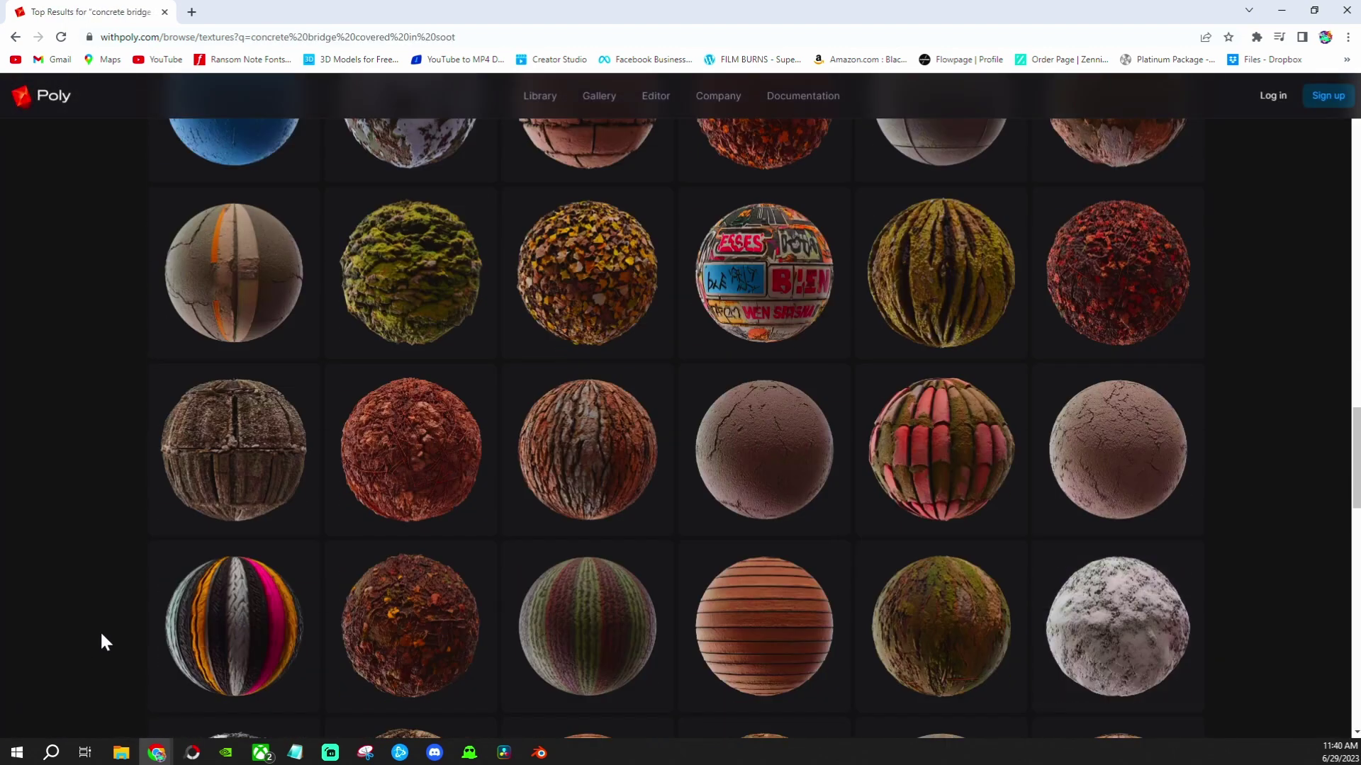
click(350, 550)
click(819, 564)
click(947, 565)
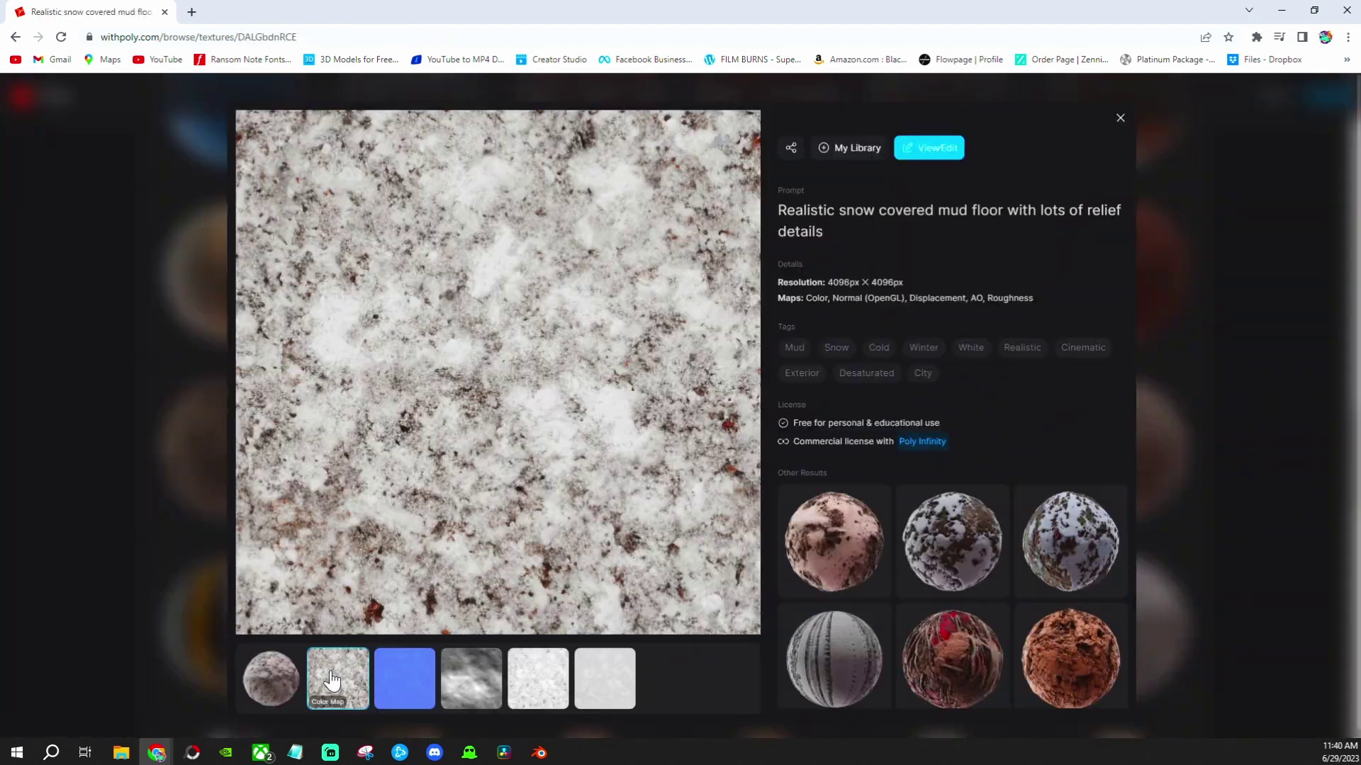
click(836, 517)
click(952, 516)
click(1063, 440)
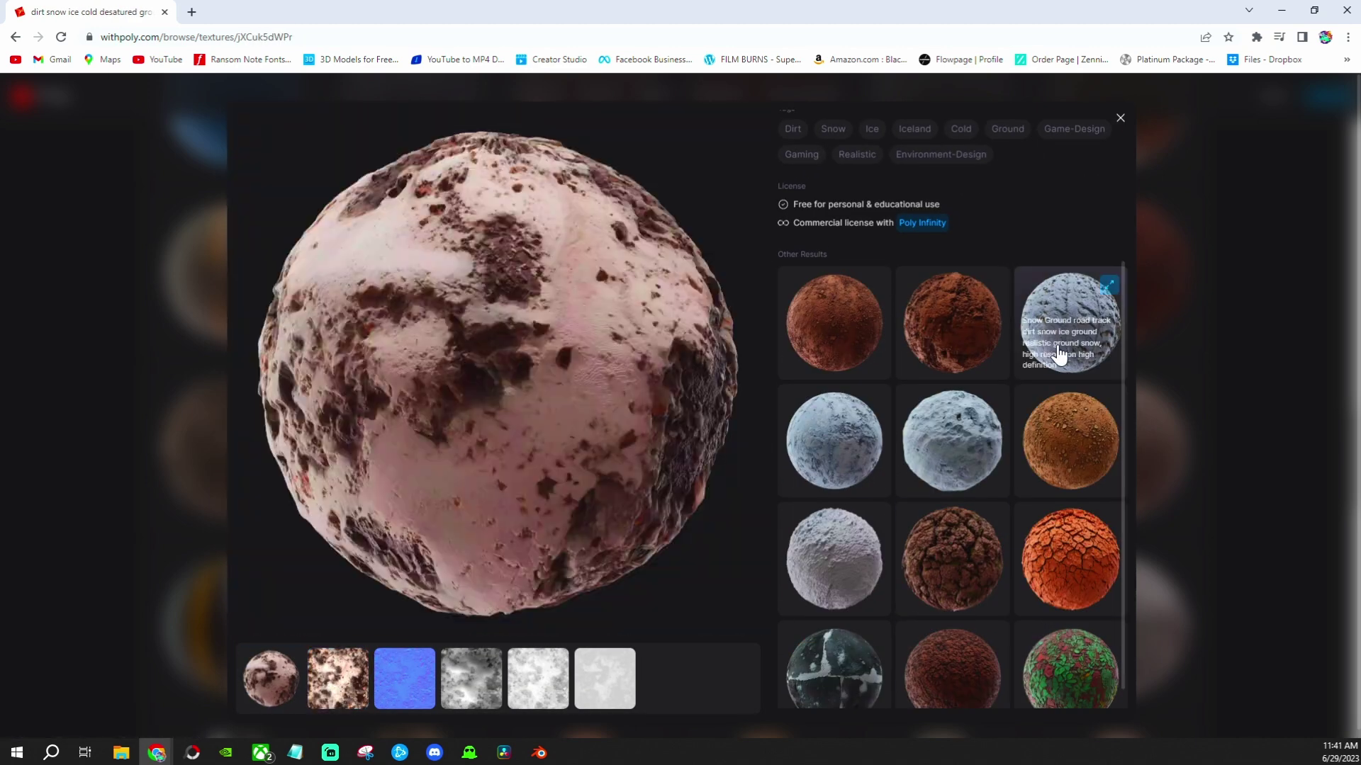
click(1048, 334)
Return through the snow results to the trampled snow ice texture and open it in the editor
click(831, 311)
click(834, 538)
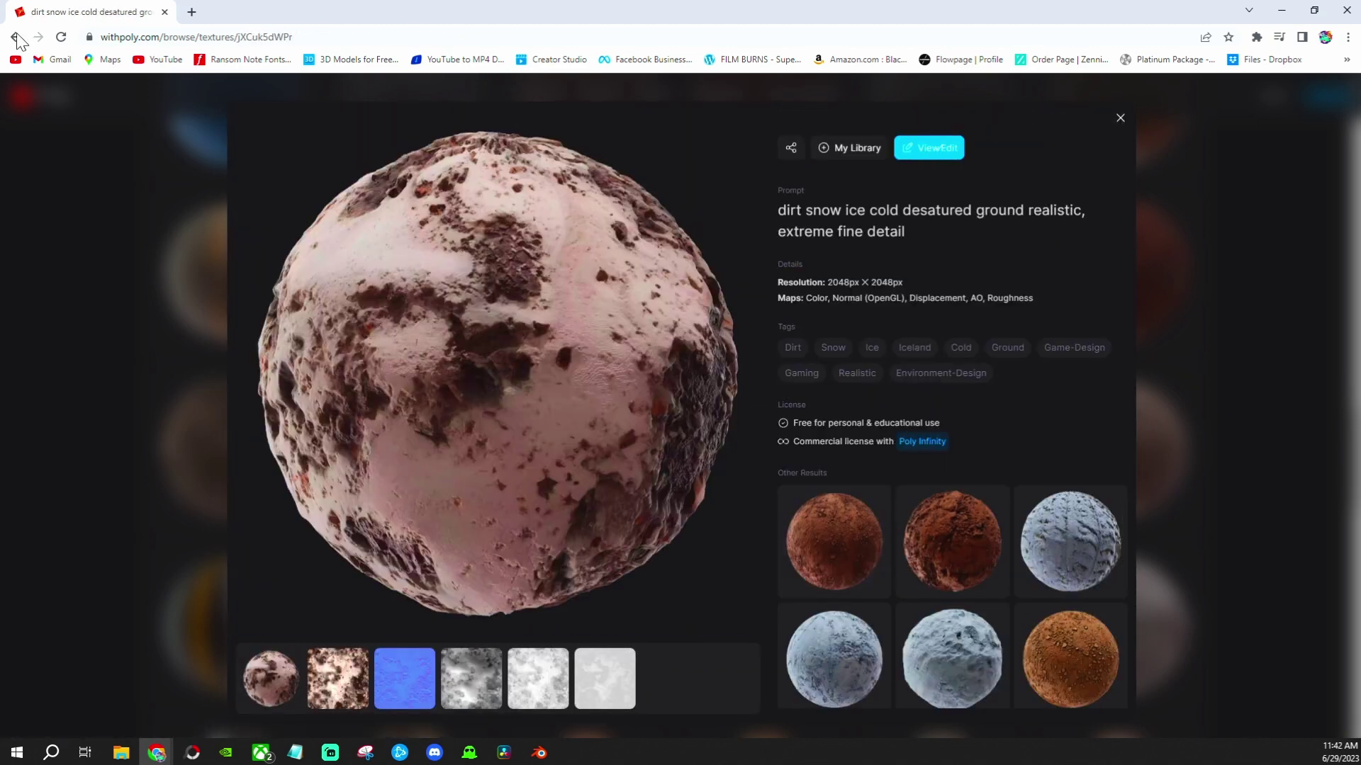
scroll(950, 501, down, 3)
click(950, 501)
scroll(950, 539, down, 3)
click(834, 539)
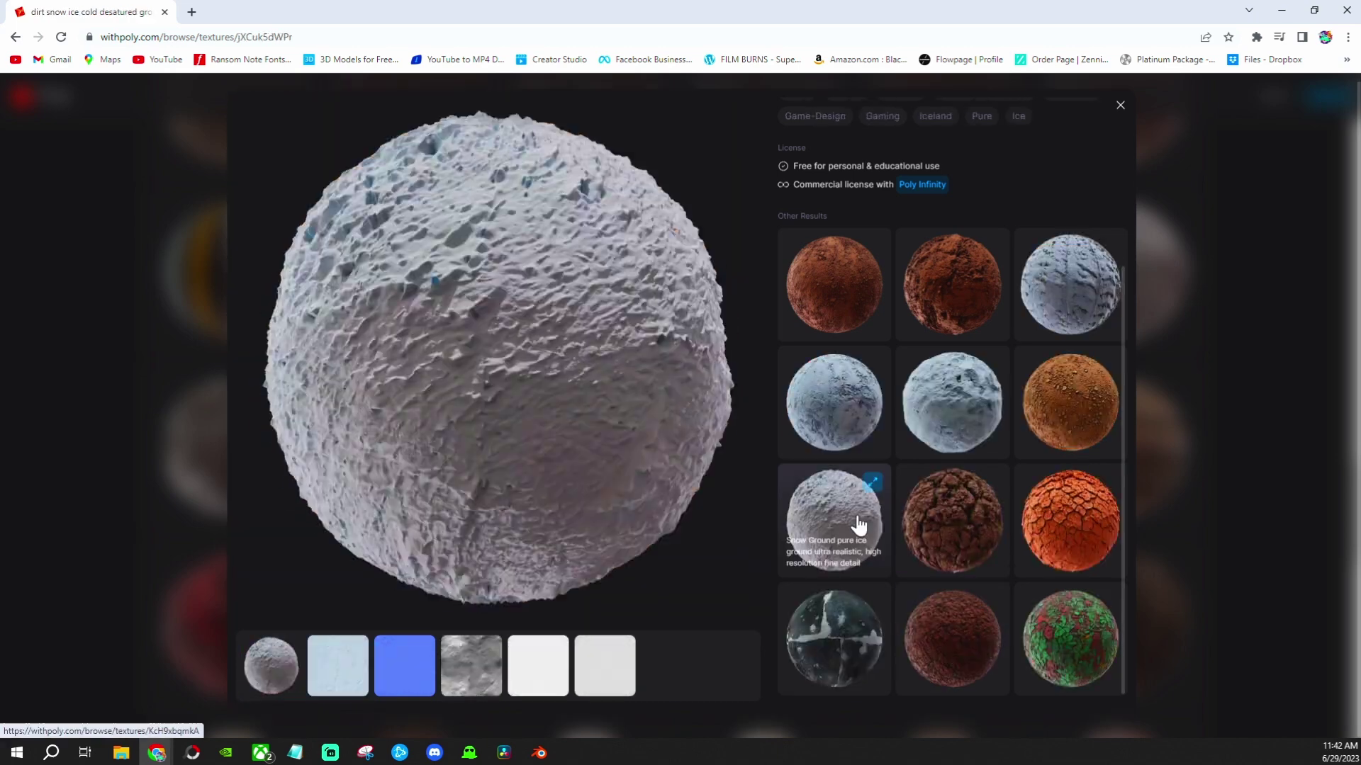
click(859, 523)
click(586, 371)
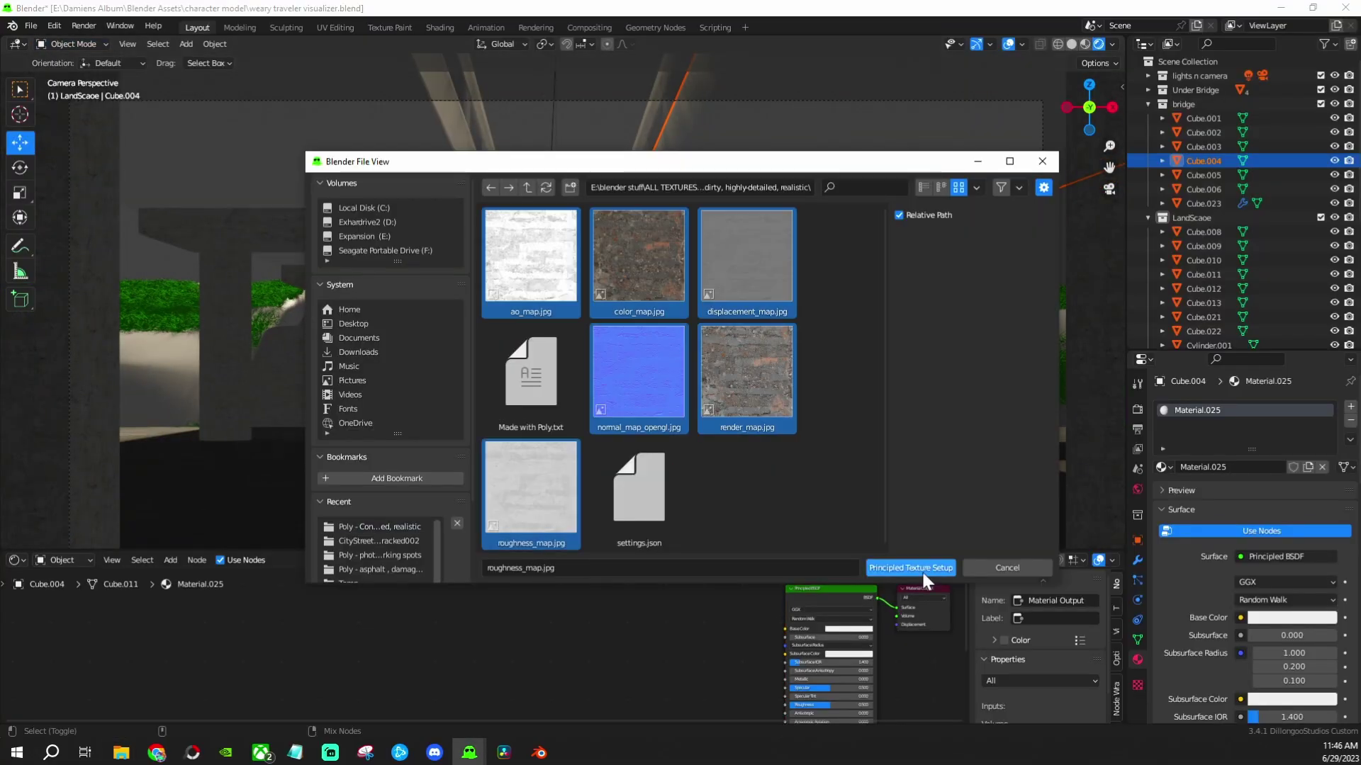
Build the road's Principled material from the selected concrete pavement texture maps
click(922, 574)
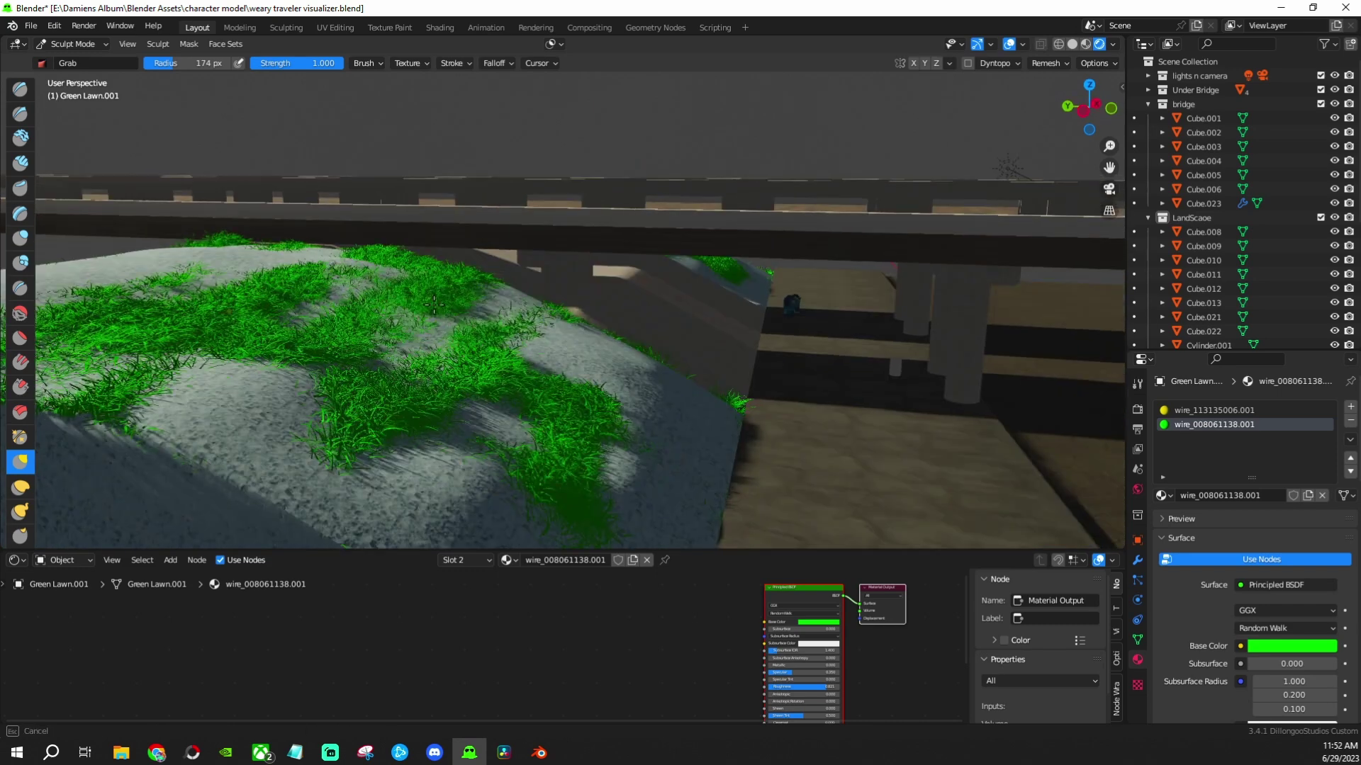
Leave sculpt mode and navigate from the camera view back under the bridge to the second lawn mound
mouse_move(434, 305)
middle_down()
mouse_move(291, 310)
mouse_move(603, 352)
middle_up()
middle_drag(697, 333, 850, 284)
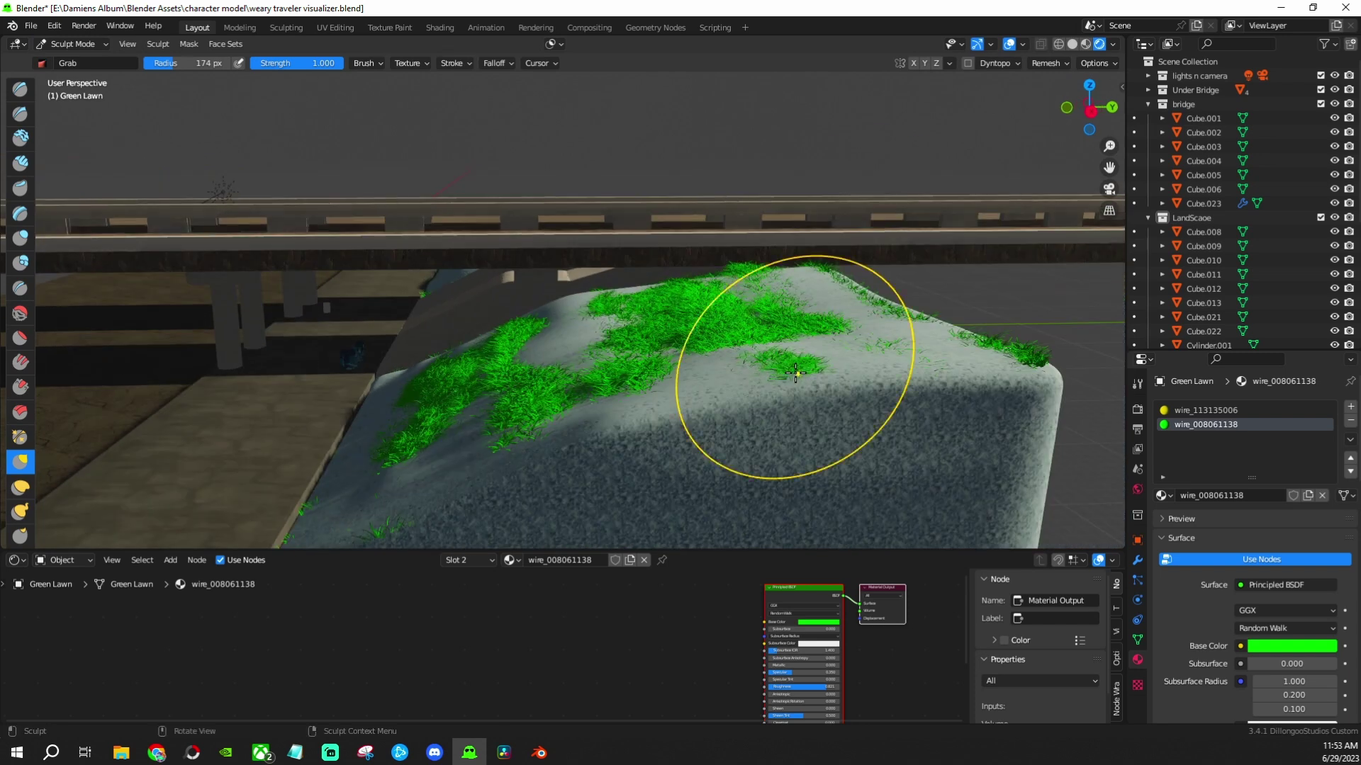
scroll(850, 284, down, 5)
key(ctrl+Tab)
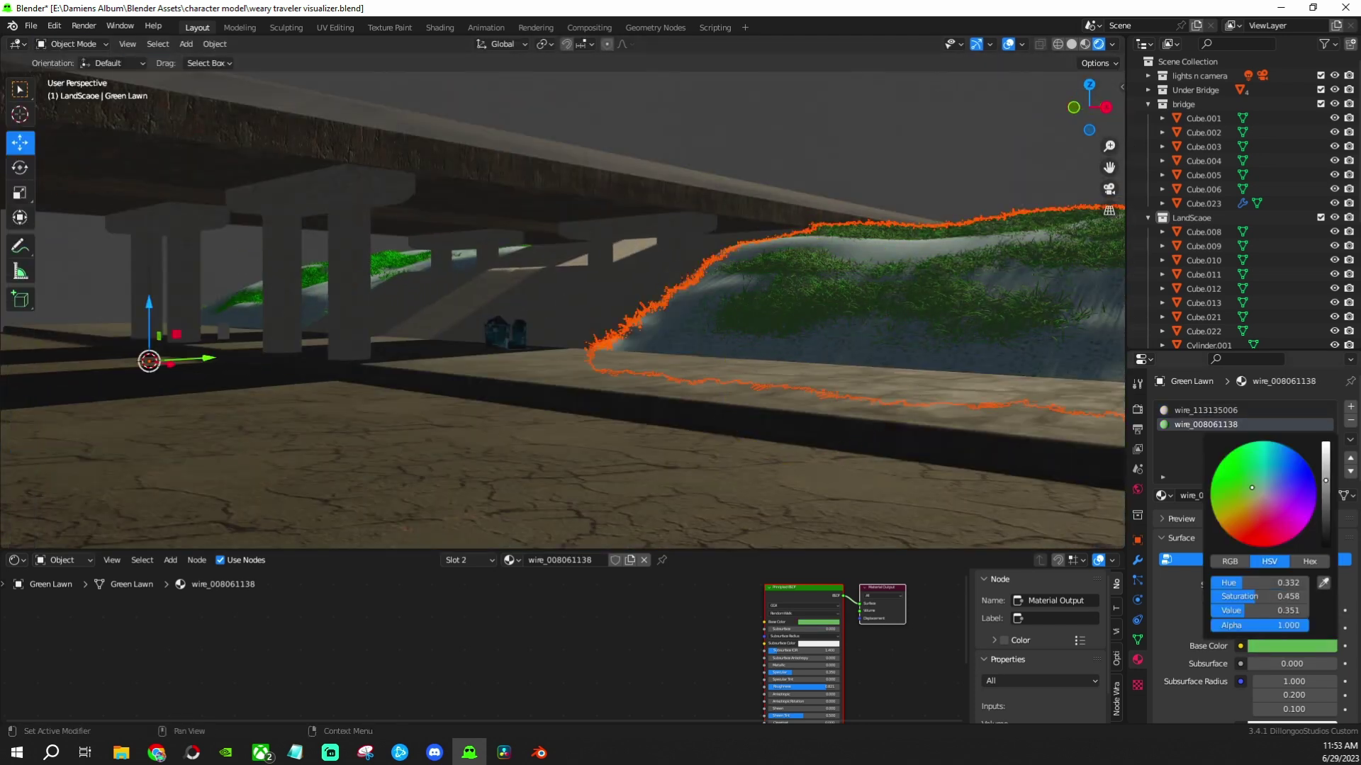
key(KP_0)
scroll(963, 331, up, 3)
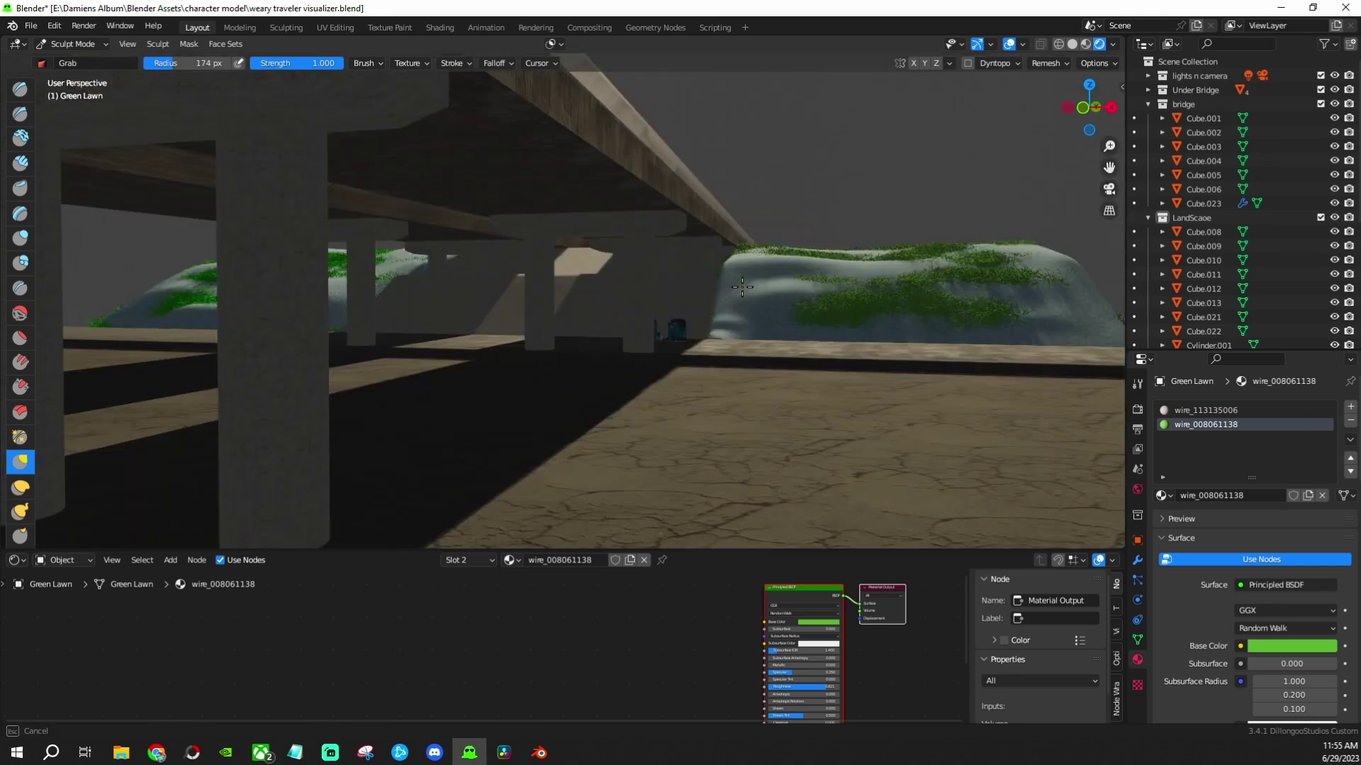
middle_drag(934, 269, 501, 313)
key(ctrl+Tab)
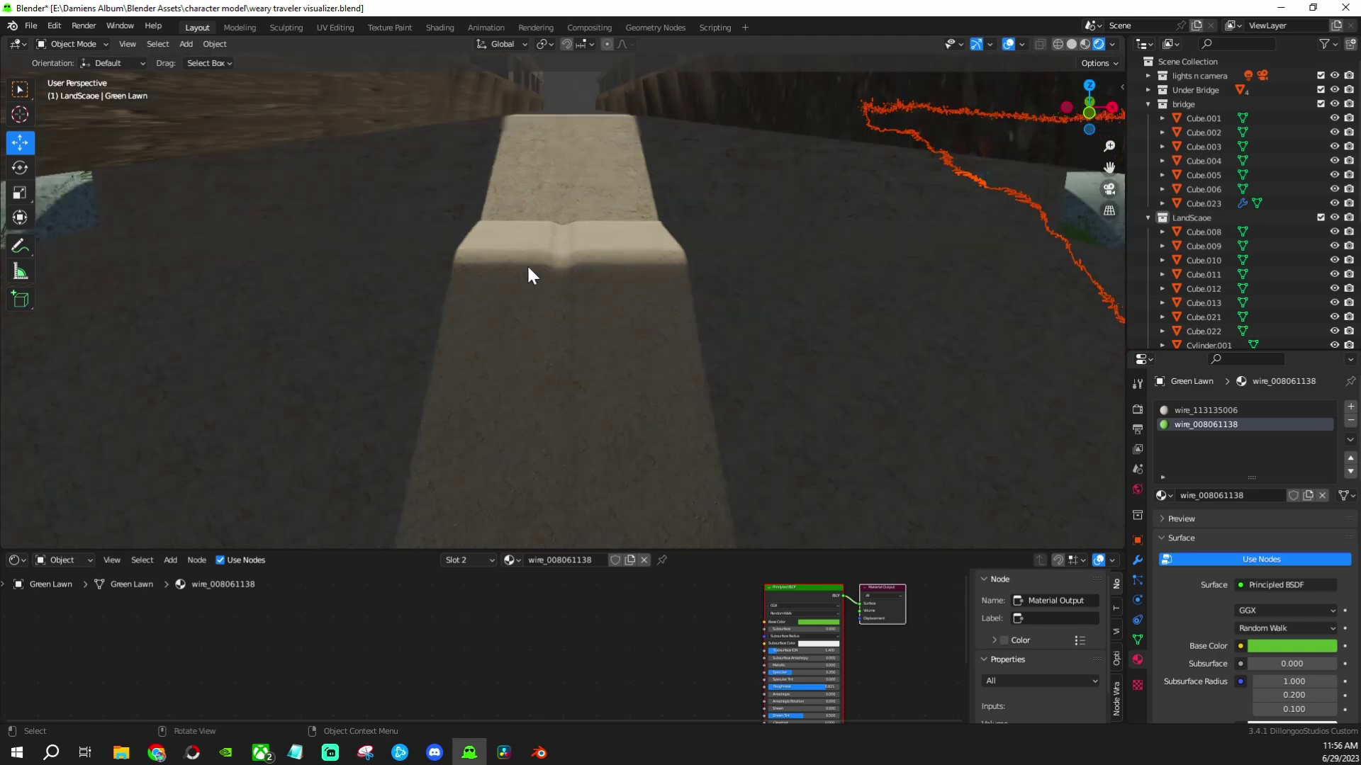
mouse_move(500, 314)
middle_down()
mouse_move(574, 281)
mouse_move(517, 370)
mouse_move(570, 364)
middle_up()
Select the bridge beam and paste a copy of it
click(394, 316)
key(KP_1)
key(ctrl+v)
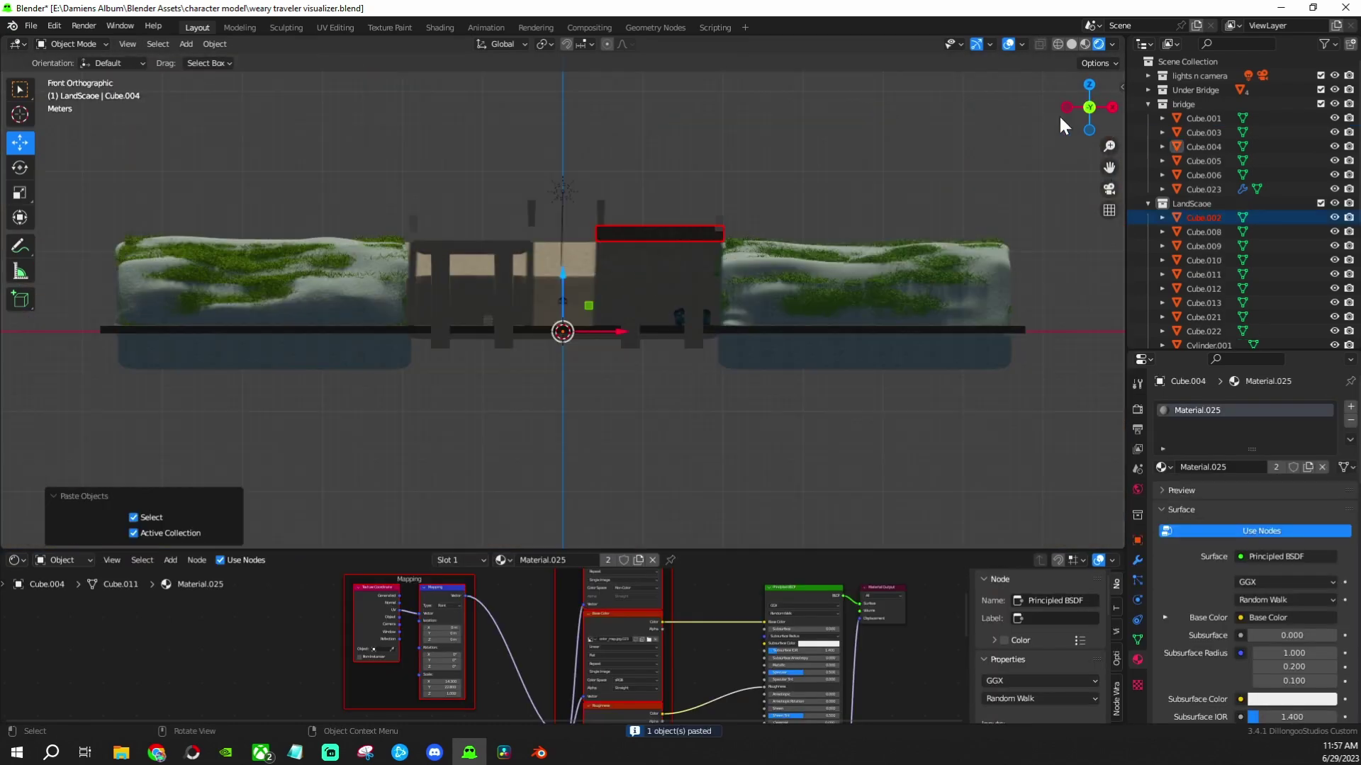
scroll(750, 473, up, 5)
scroll(750, 473, down, 5)
middle_drag(750, 473, 748, 370)
Add an edge loop across the bridge side rail in Edit Mode
click(748, 369)
key(Tab)
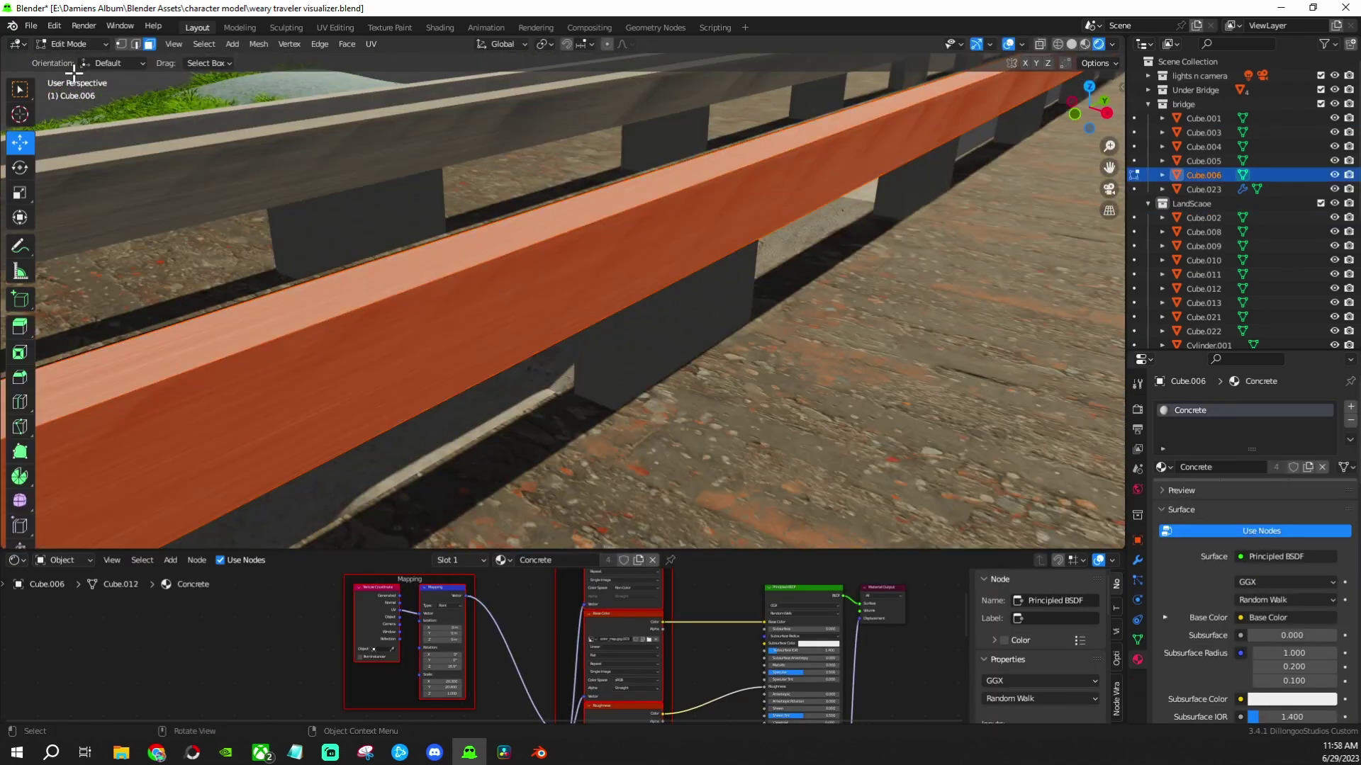
scroll(380, 358, down, 5)
click(20, 401)
middle_drag(380, 359, 593, 300)
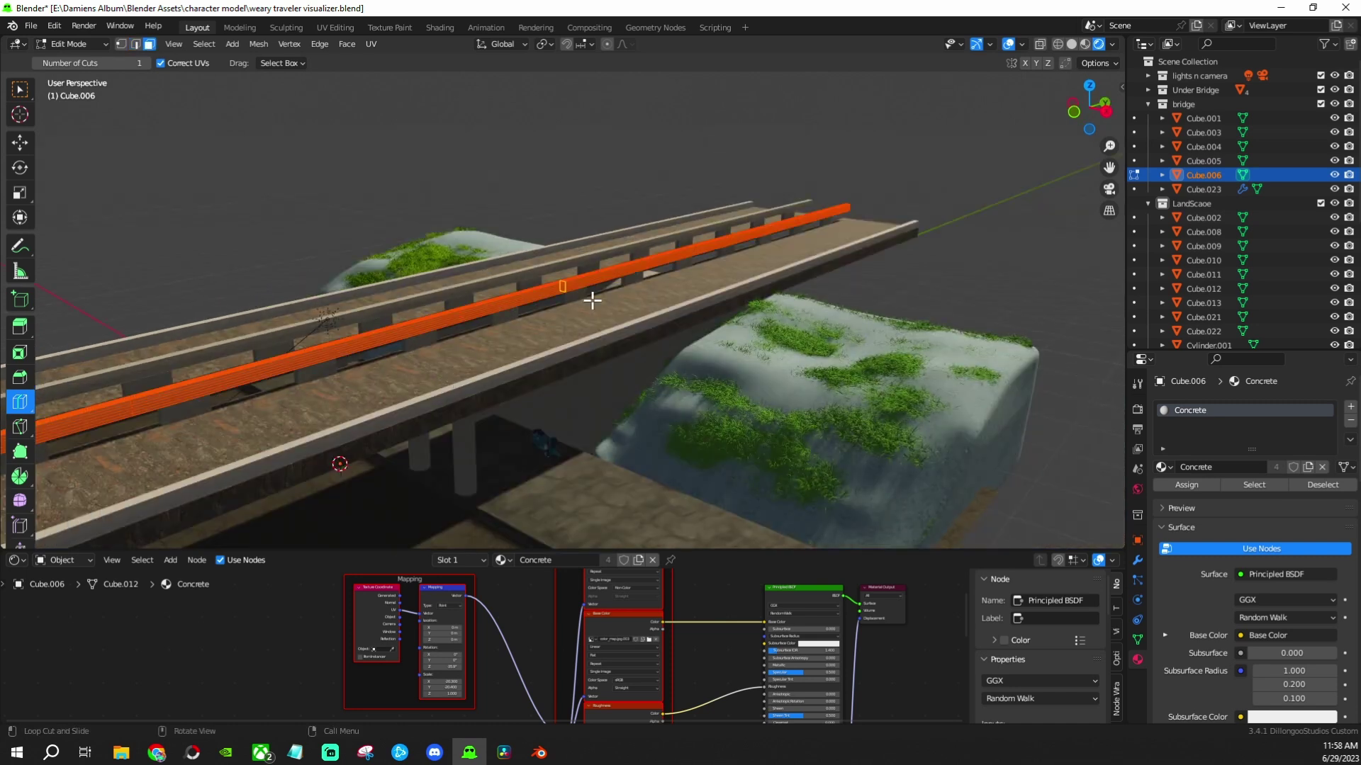
click(593, 300)
scroll(218, 398, down, 3)
mouse_move(219, 398)
middle_down()
mouse_move(306, 394)
mouse_move(383, 508)
middle_up()
scroll(307, 394, up, 6)
scroll(274, 425, down, 3)
key(Tab)
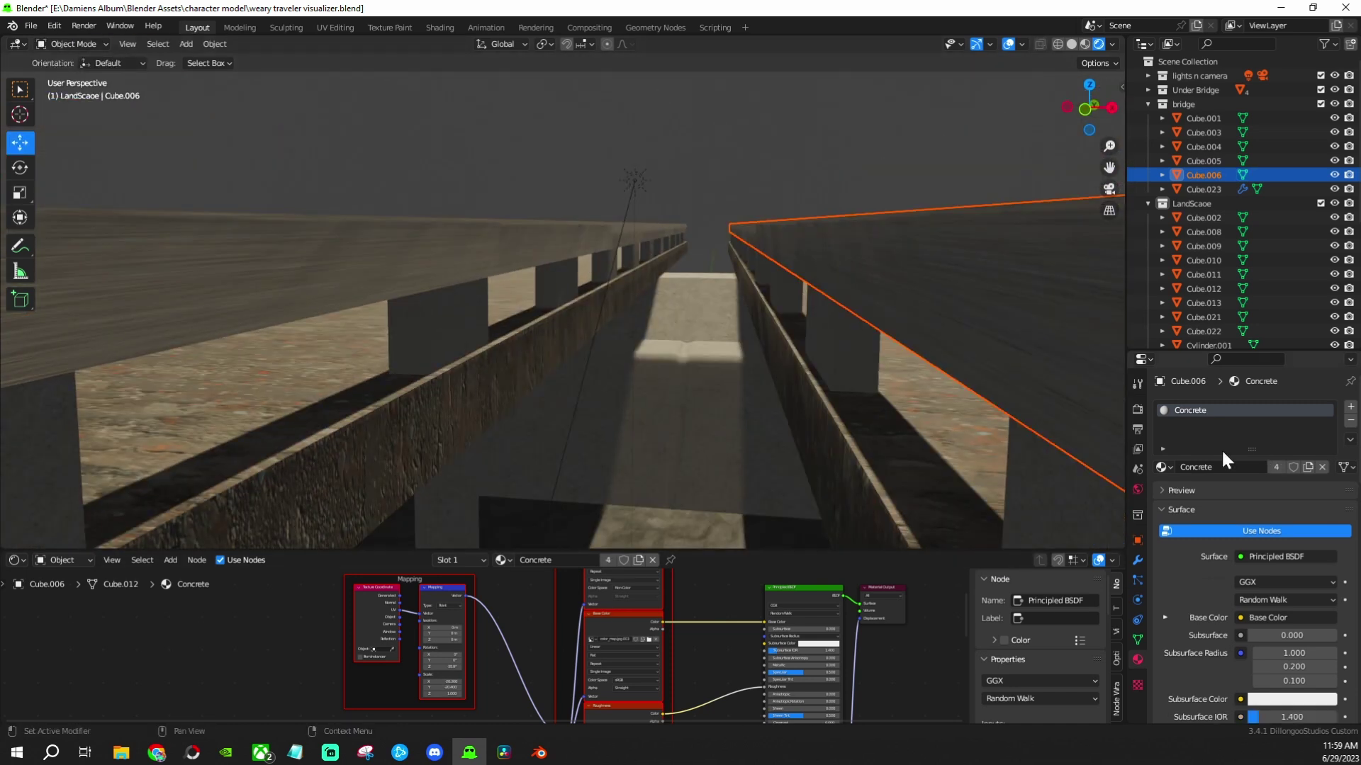
Give the rail its own new material built from texture maps via Principled Texture Setup
click(1307, 467)
key(ctrl+shift+t)
click(927, 564)
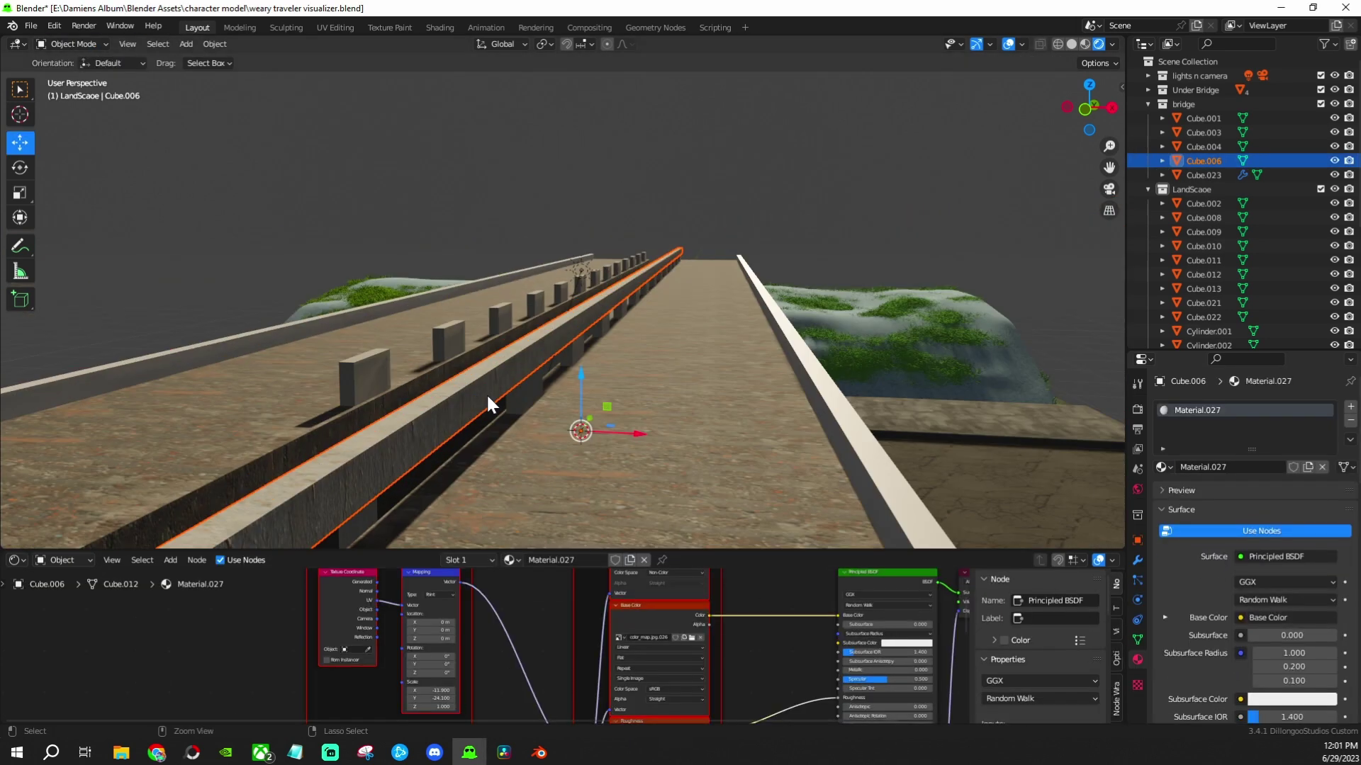
Lower the Sun's Strength to 3.130 and save the blend file
click(1109, 190)
click(869, 181)
click(696, 185)
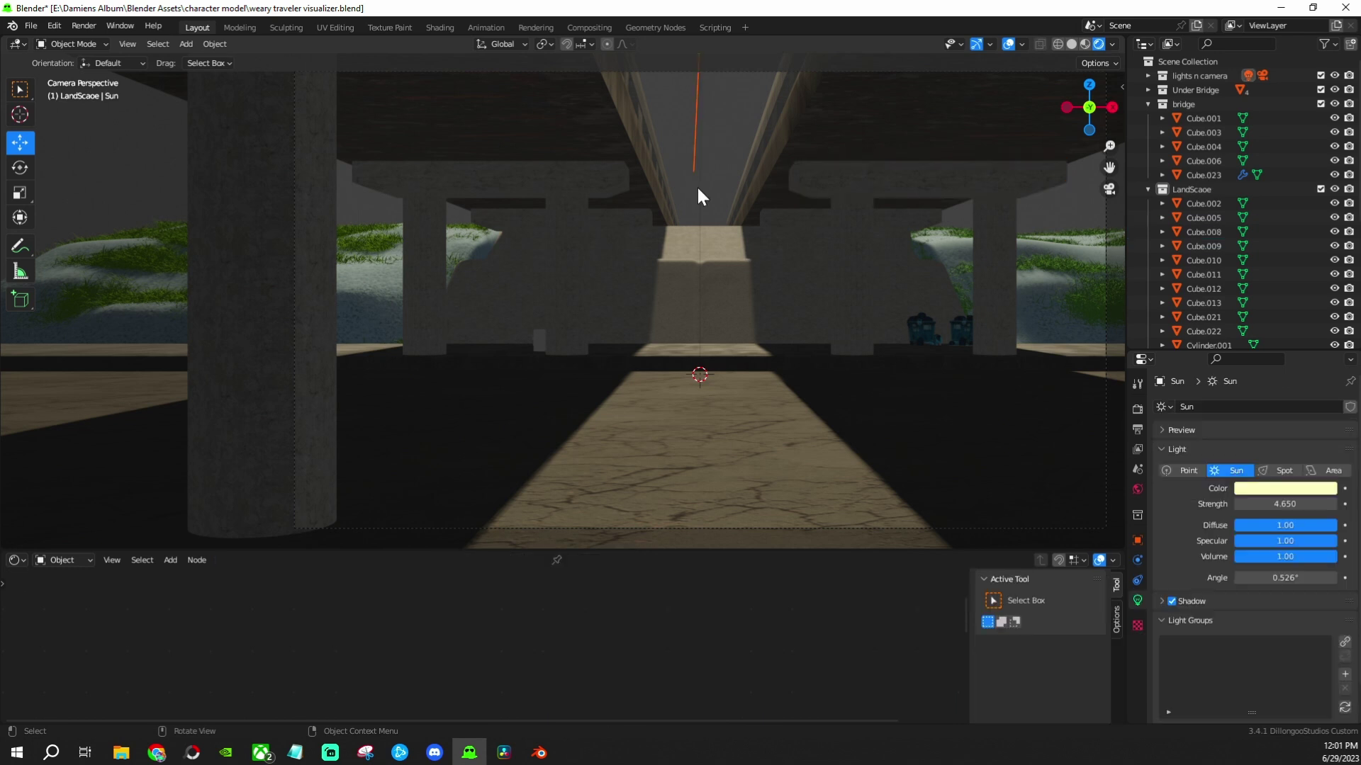
scroll(1193, 213, down, 8)
mouse_move(1285, 504)
mouse_down()
mouse_move(1261, 504)
mouse_move(1269, 525)
mouse_up()
mouse_move(1284, 541)
mouse_down()
mouse_move(1254, 540)
mouse_move(1325, 556)
mouse_up()
key(ctrl+s)
Rotate the Sun around the Z axis to recast the shadows
scroll(601, 408, down, 2)
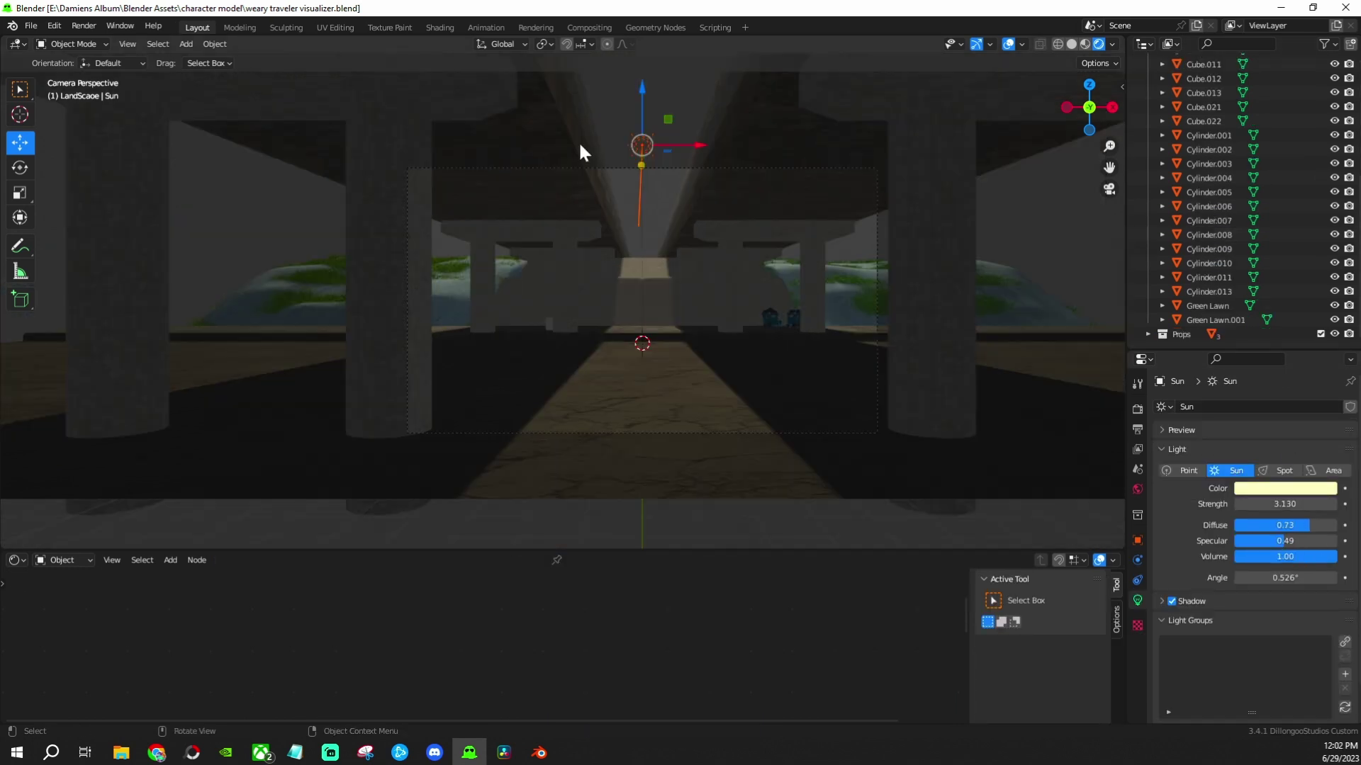
key(r)
key(z)
key(Return)
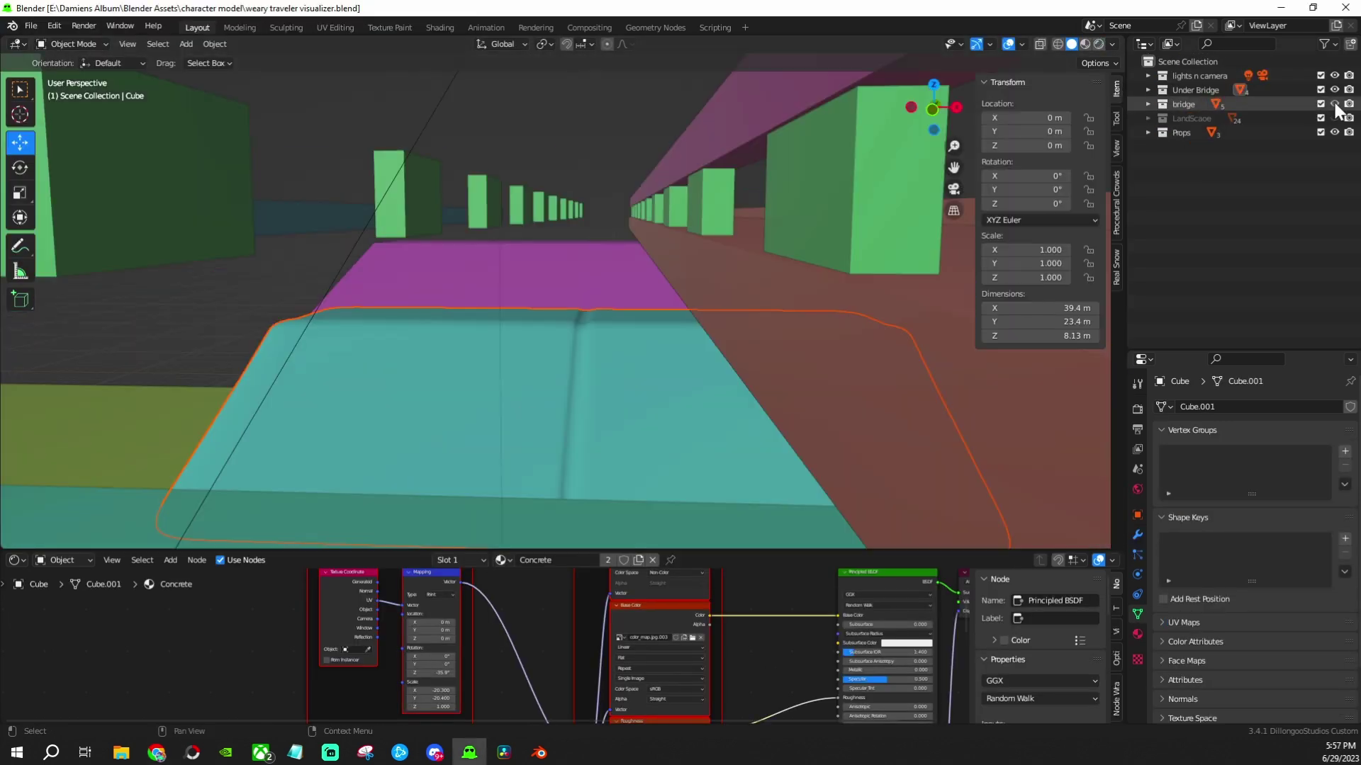
Unhide the LandScape collection and select the underpass floor's road strip faces with X-ray on
click(1335, 117)
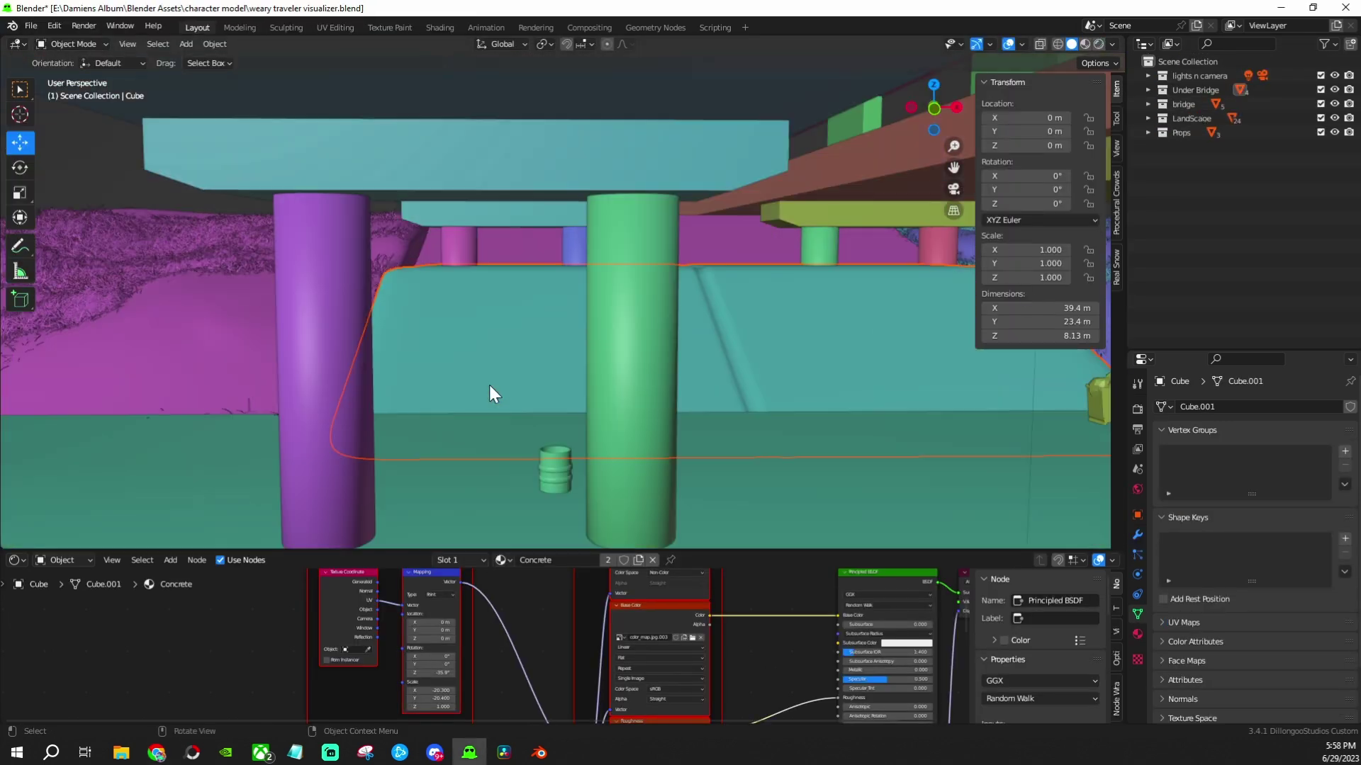
key(Tab)
ctrl+click(568, 435)
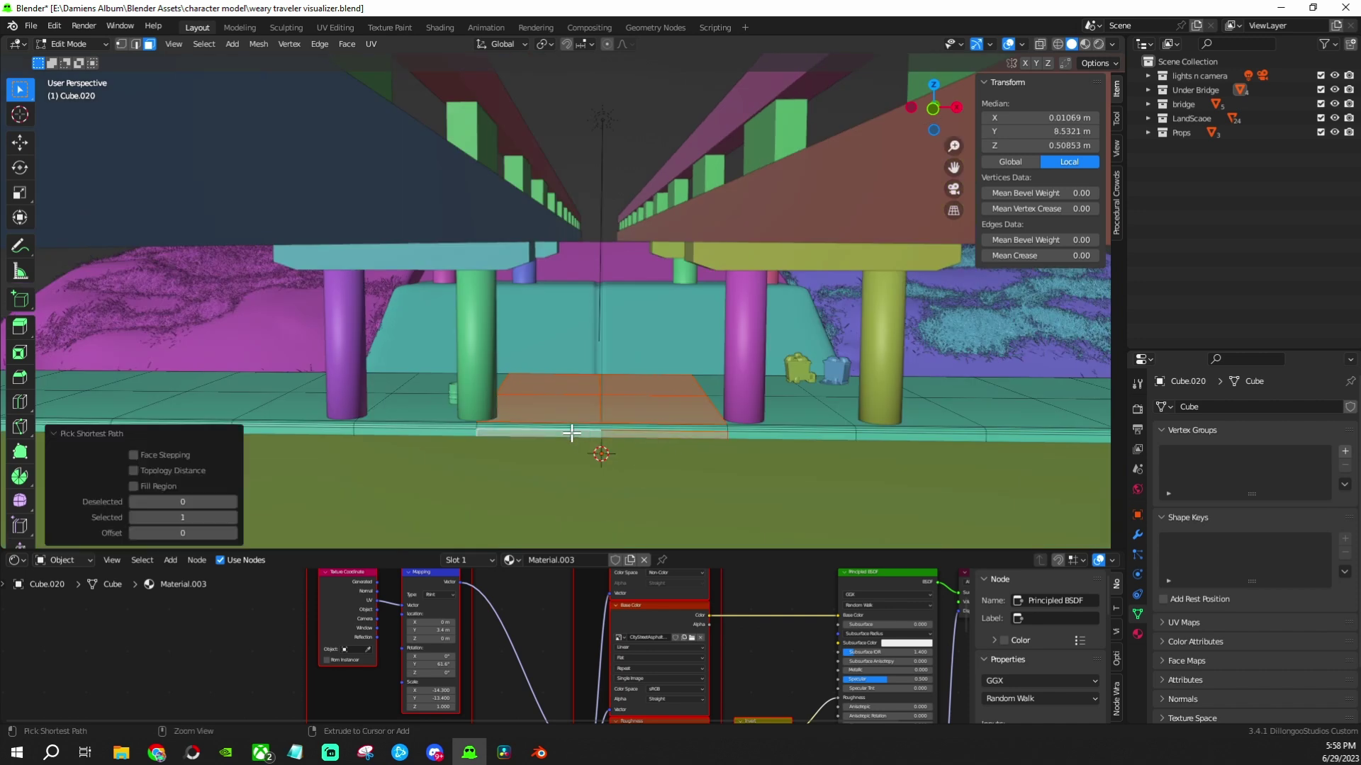
scroll(487, 485, down, 3)
shift+middle_drag(487, 485, 987, 85)
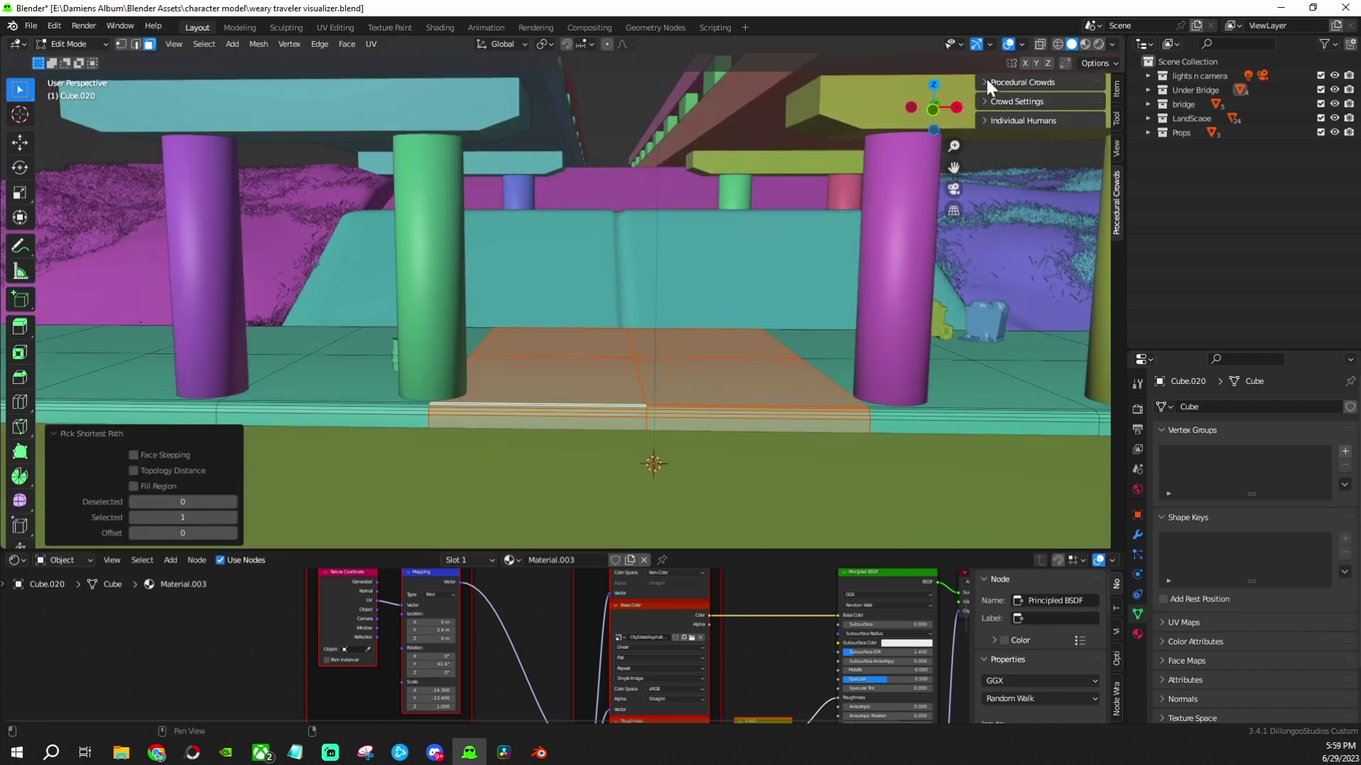
key(Tab)
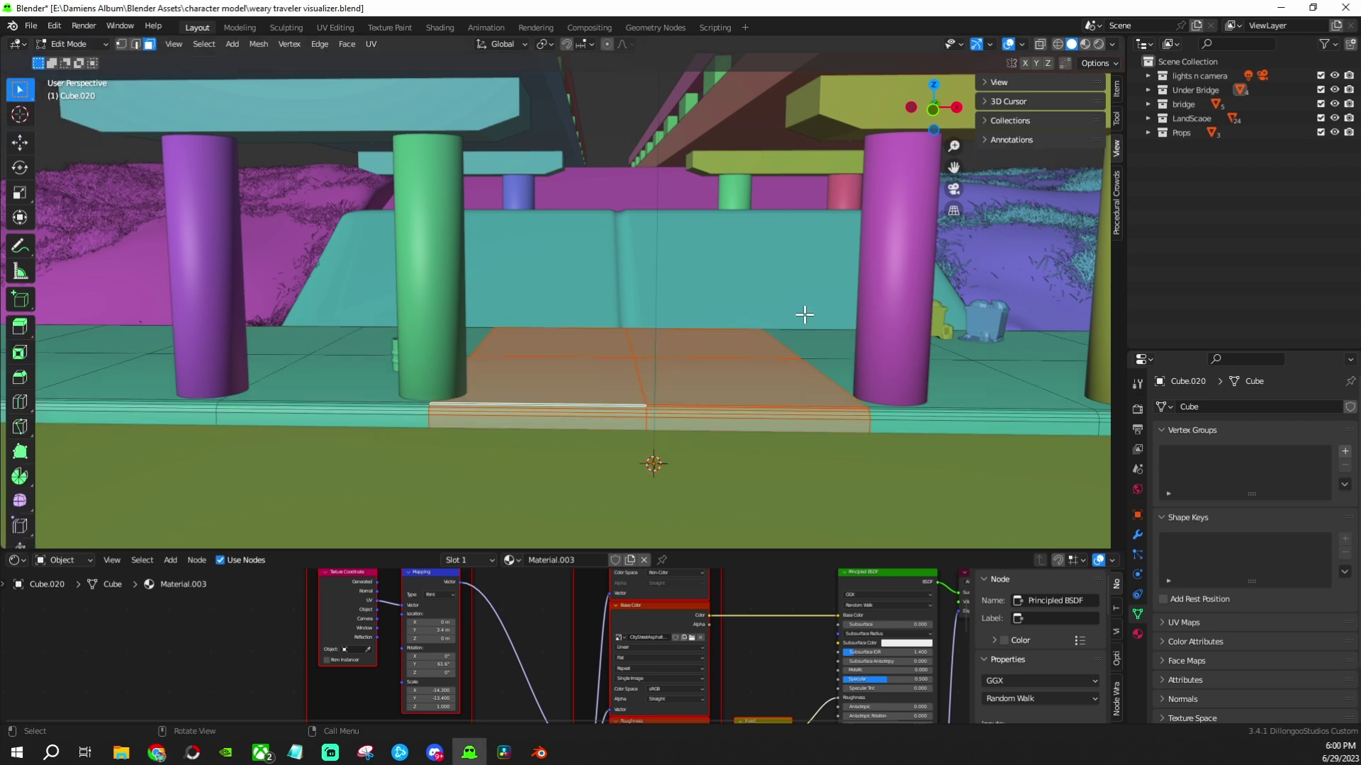
ctrl+click(538, 424)
key(shift+z)
key(shift+z)
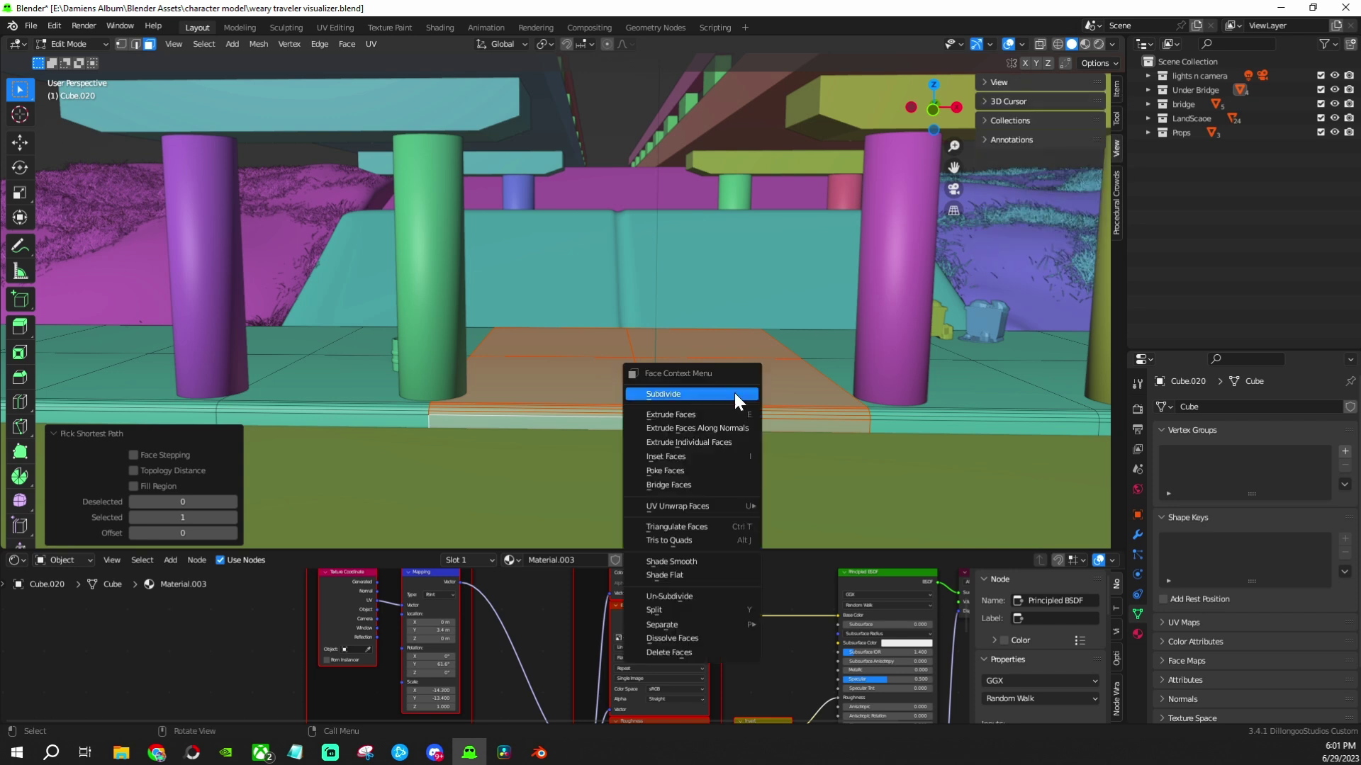
key(alt+z)
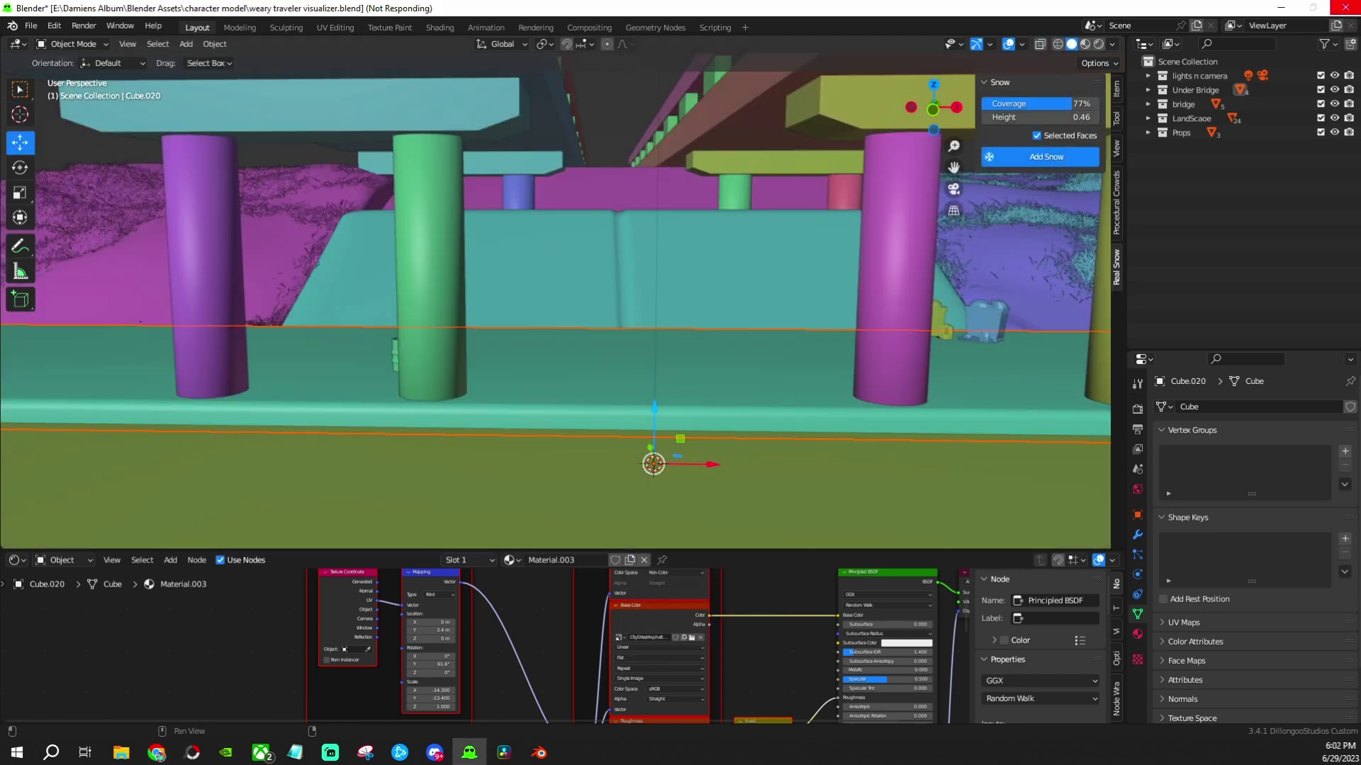
Generate SnowBall.001 on the selected floor strip at 64% coverage
click(73, 44)
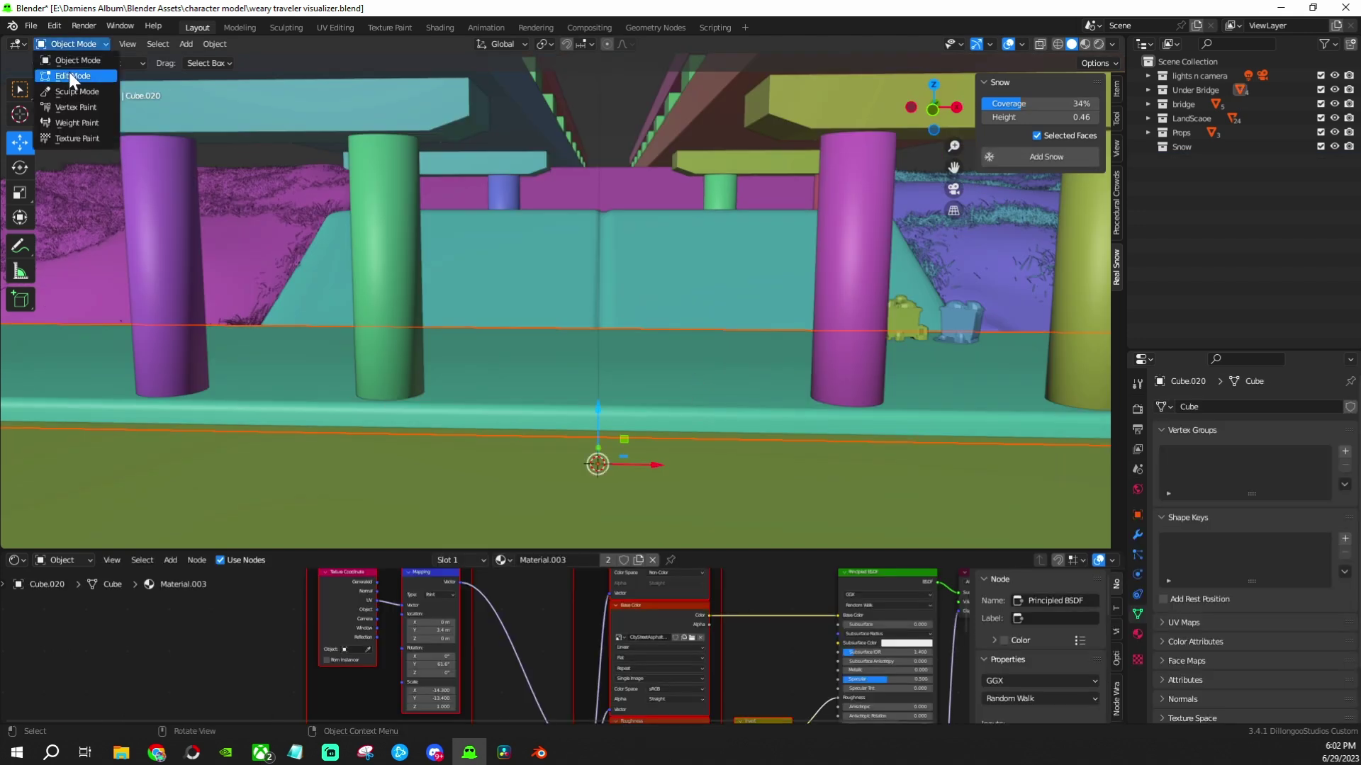
click(1031, 160)
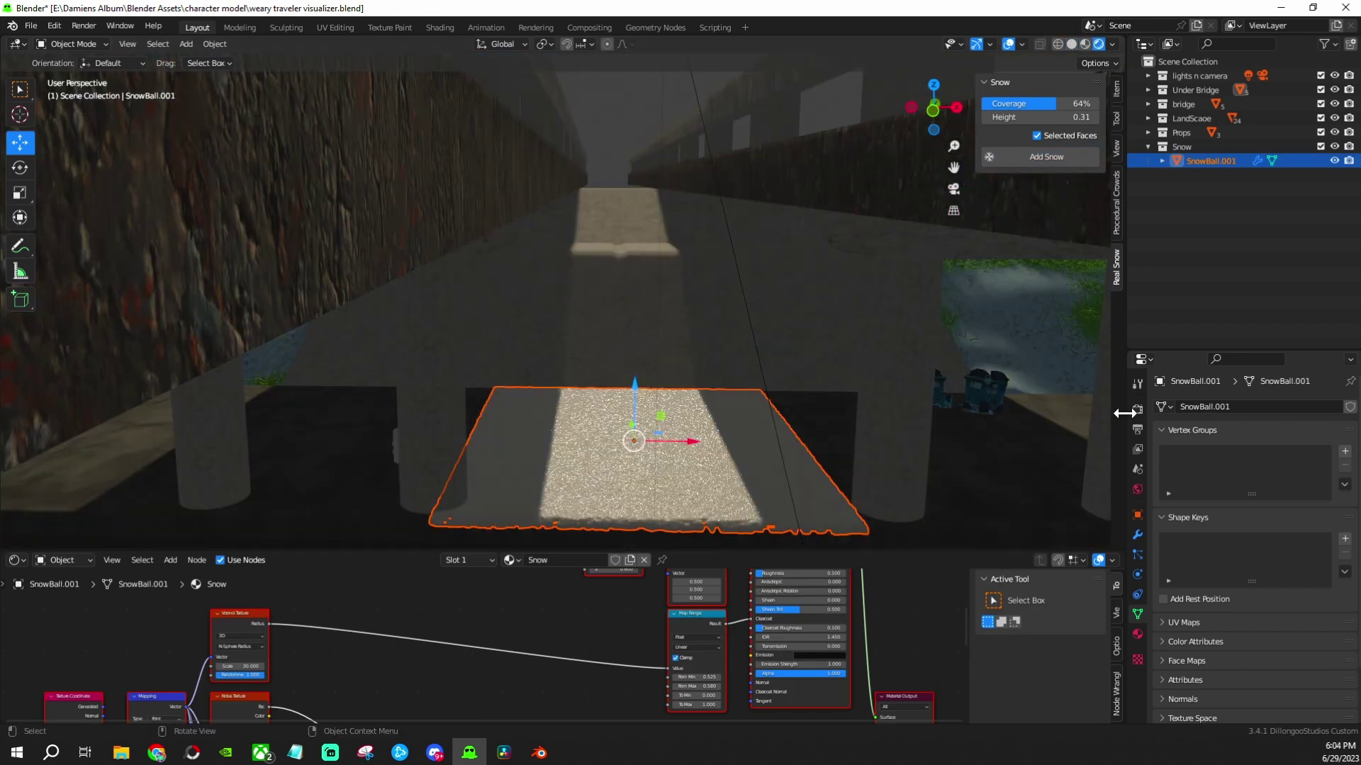
click(1137, 409)
scroll(741, 393, up, 3)
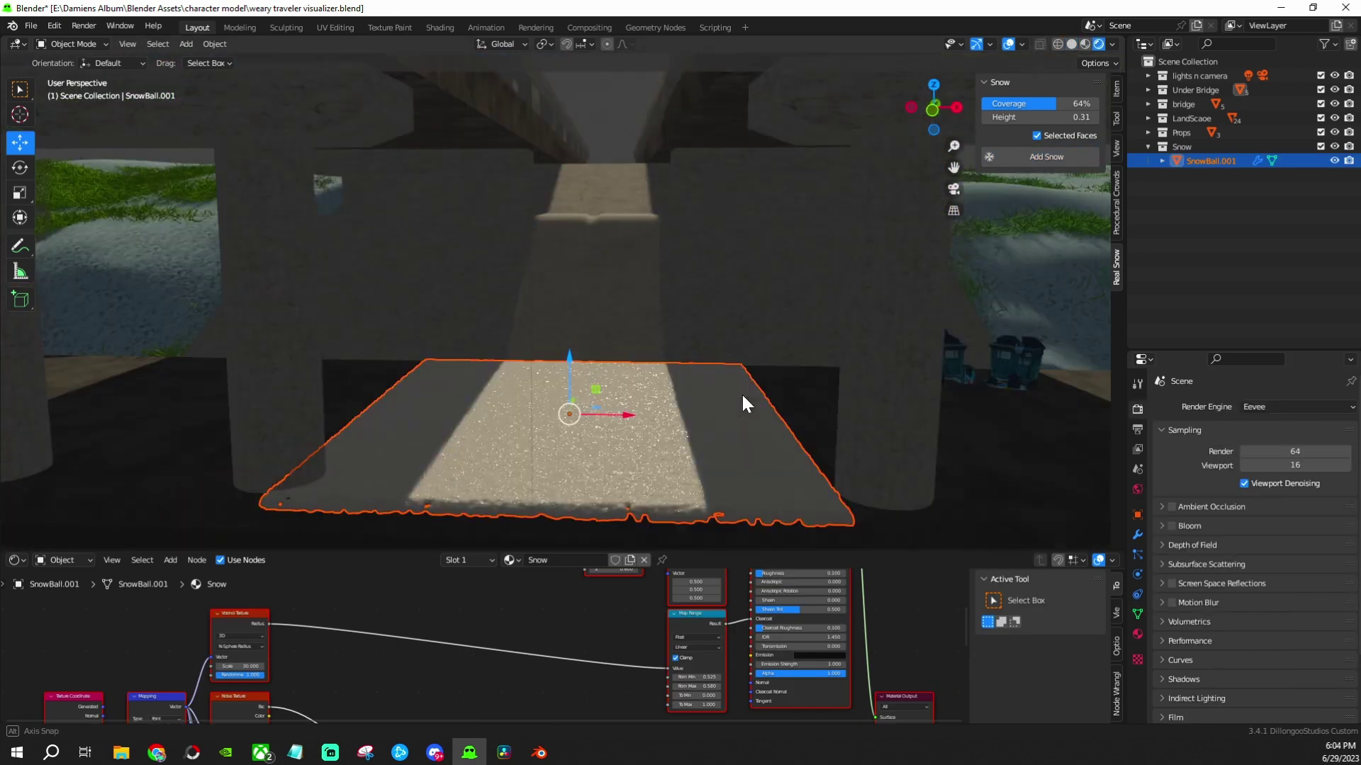
scroll(740, 431, up, 3)
Try a lower snow roughness, undo it, and check the scene through the camera
drag(1291, 578, 1268, 578)
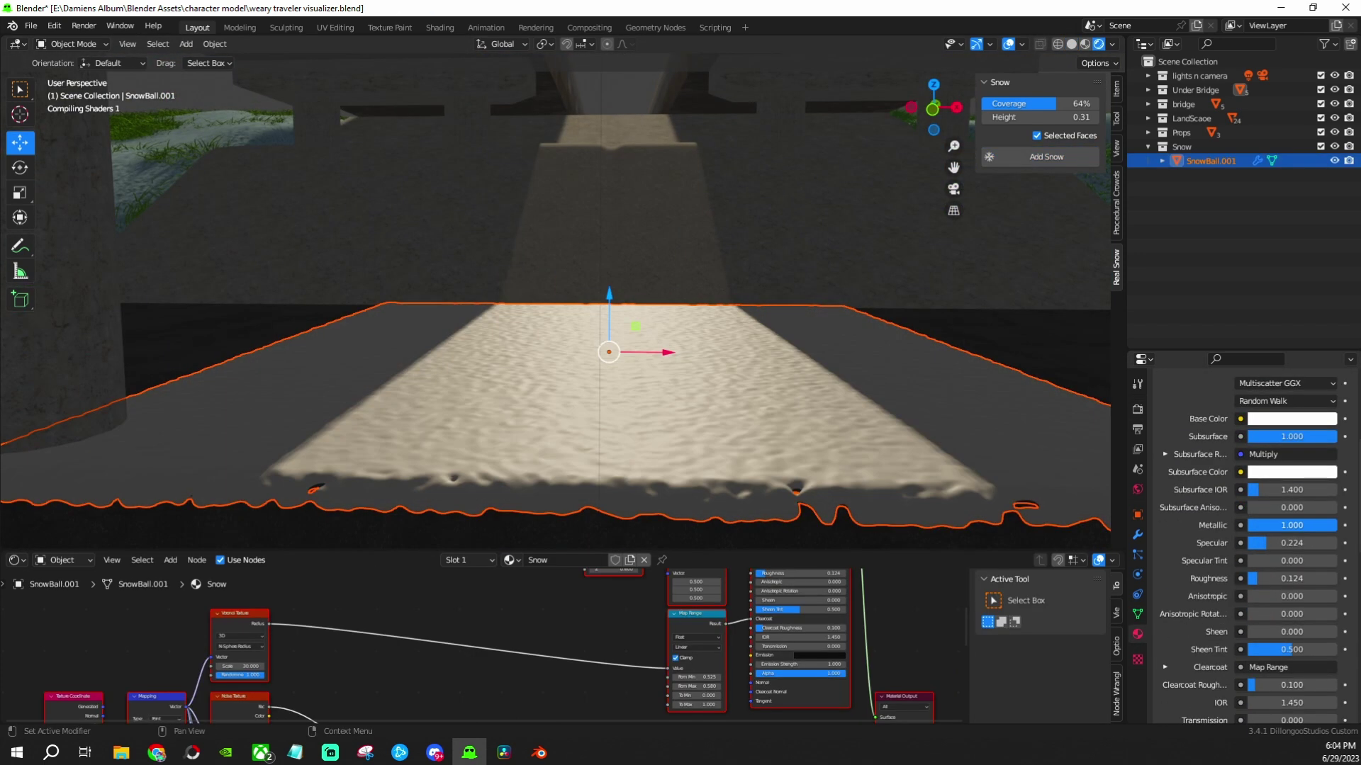
key(ctrl+z)
key(ctrl+z)
key(KP_0)
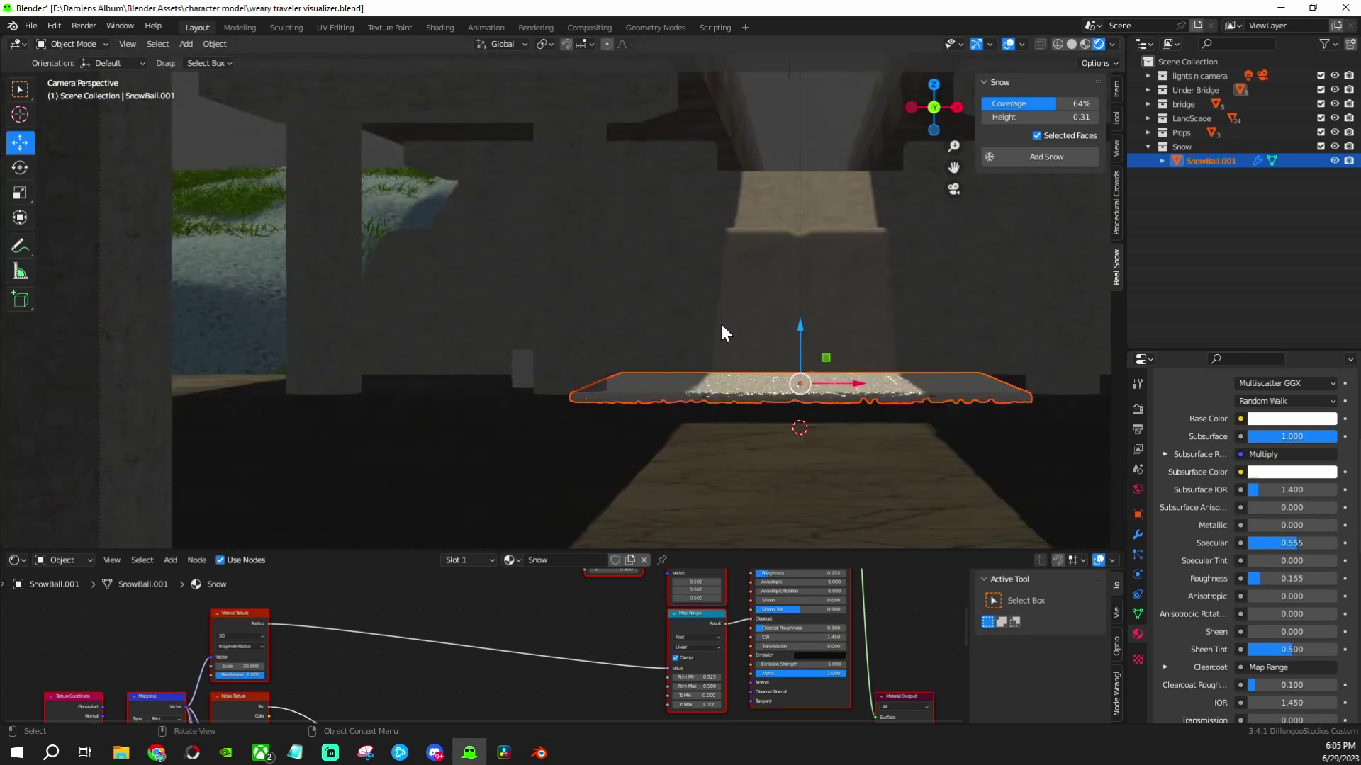
click(859, 141)
scroll(733, 459, up, 3)
mouse_move(732, 459)
middle_down()
mouse_move(859, 372)
mouse_move(809, 411)
mouse_move(596, 396)
middle_up()
Edit the bridge deck mesh with the bridge collection hidden, viewed from above
click(601, 397)
key(Tab)
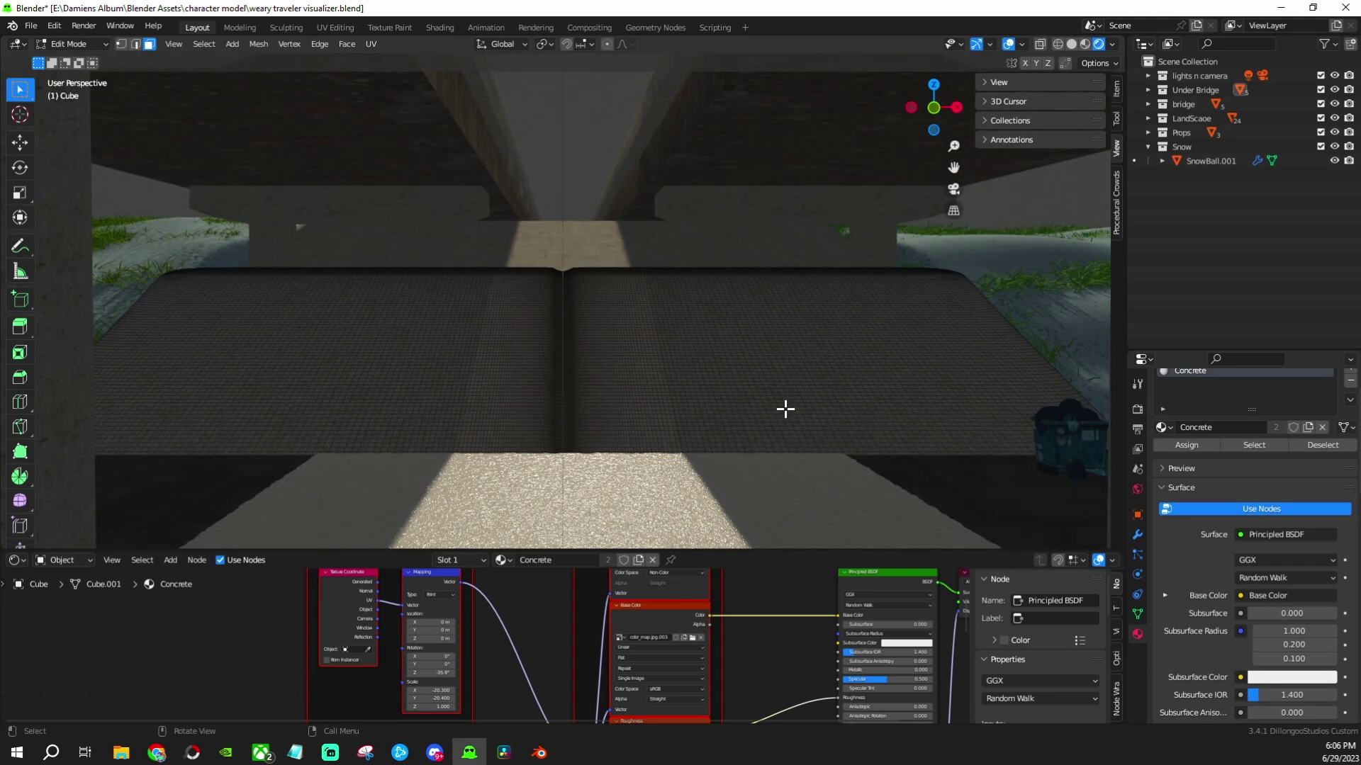
click(1334, 104)
mouse_move(956, 165)
mouse_down()
mouse_move(641, 155)
mouse_move(522, 489)
mouse_up()
scroll(720, 267, down, 3)
scroll(680, 151, up, 3)
Select the run of faces along the deck's centre strip
click(673, 145)
click(934, 110)
scroll(668, 142, up, 3)
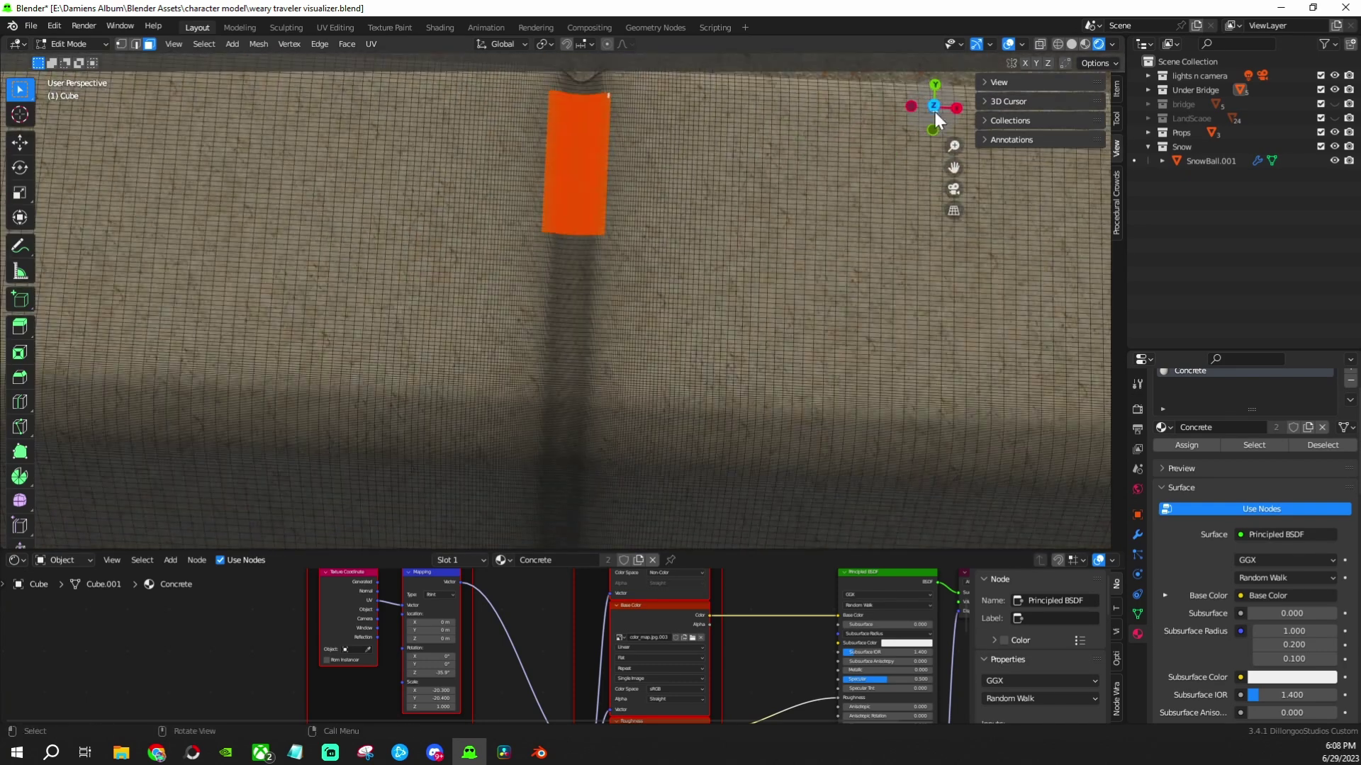
click(1334, 104)
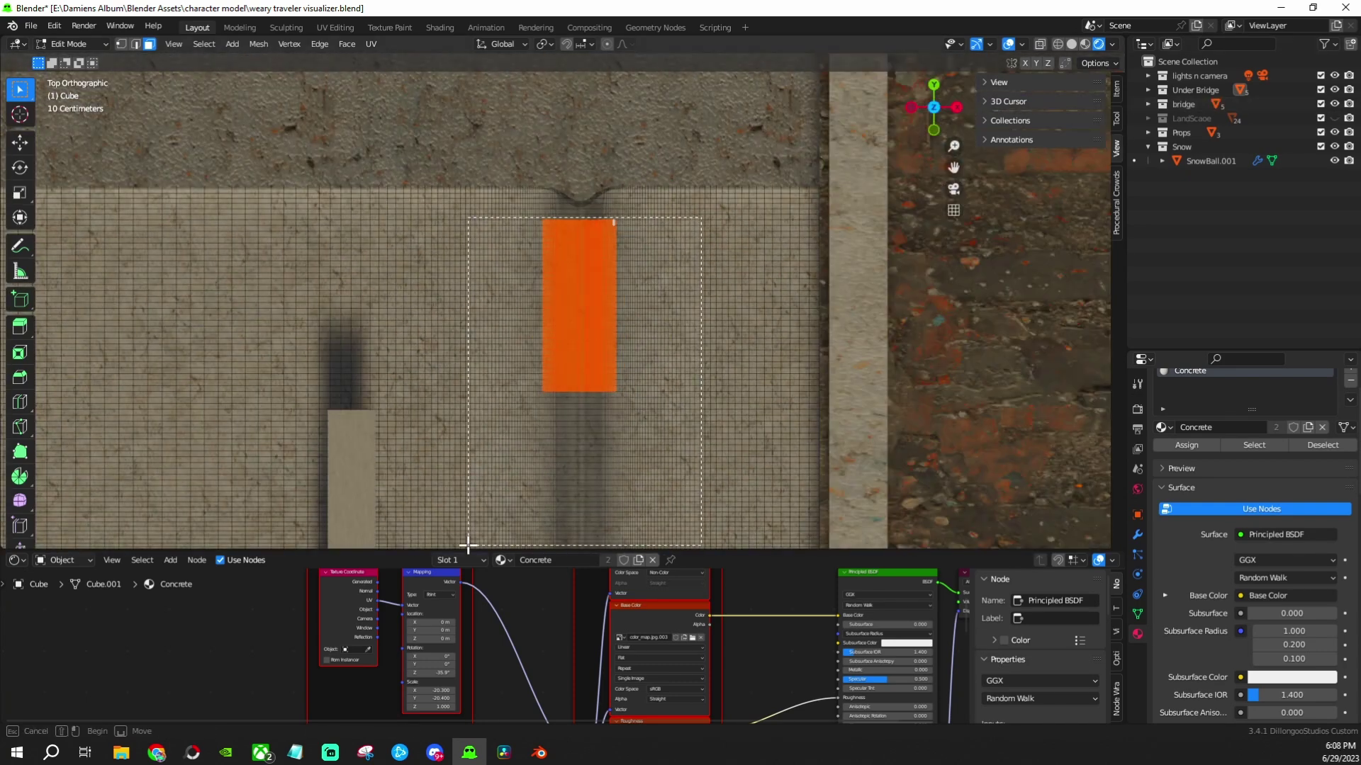
drag(468, 544, 467, 544)
scroll(629, 413, up, 2)
drag(747, 182, 425, 404)
scroll(859, 207, up, 3)
scroll(829, 380, down, 1)
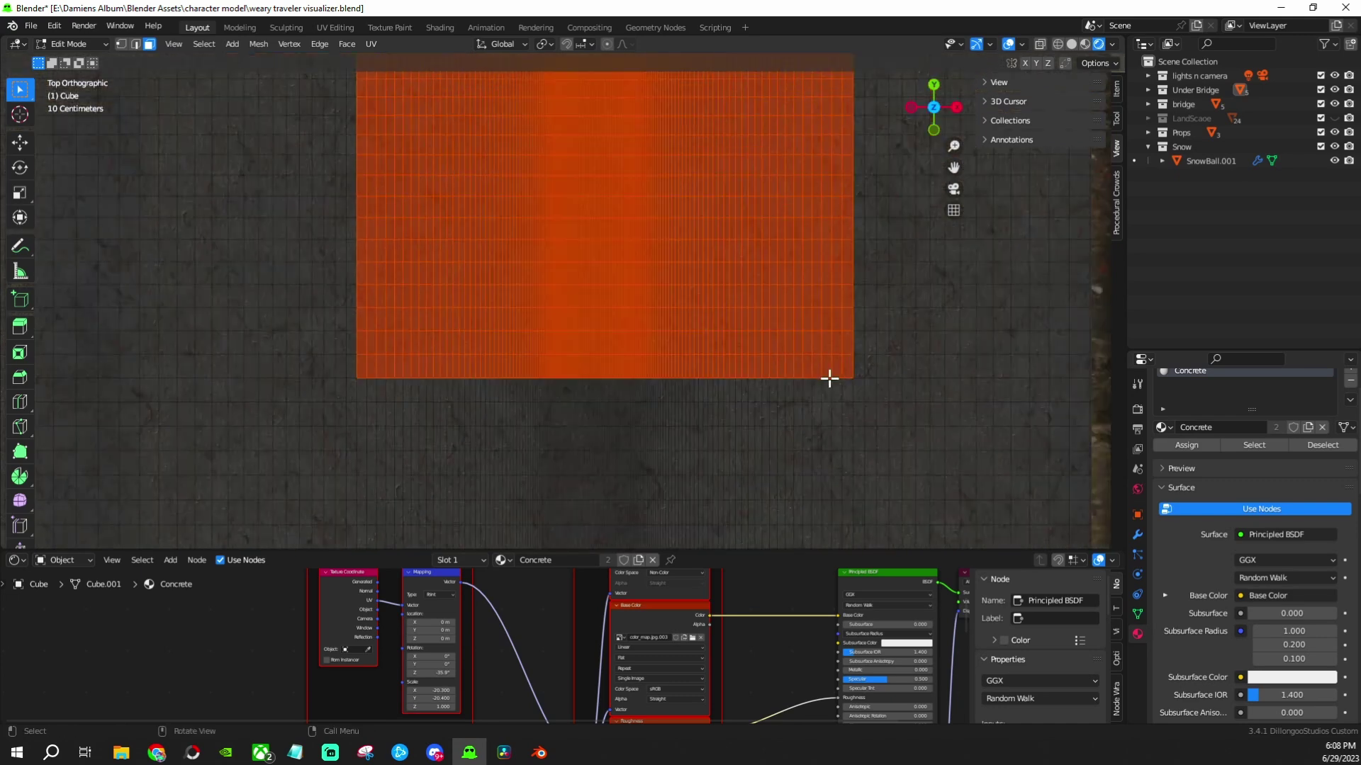
shift+middle_drag(829, 379, 394, 550)
middle_drag(395, 471, 643, 321)
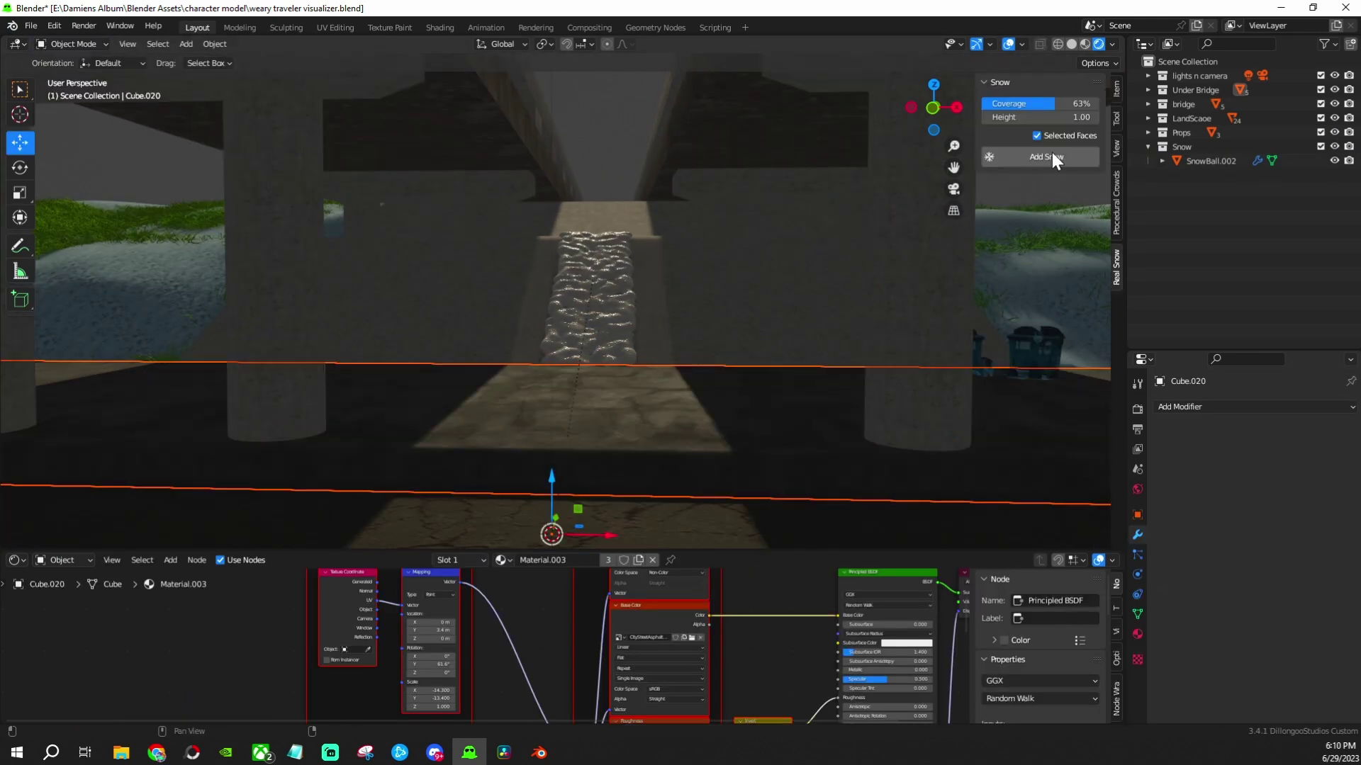
Add snow on the deck strip, then add a ramp plane and select all its geometry
click(1052, 157)
key(shift+a)
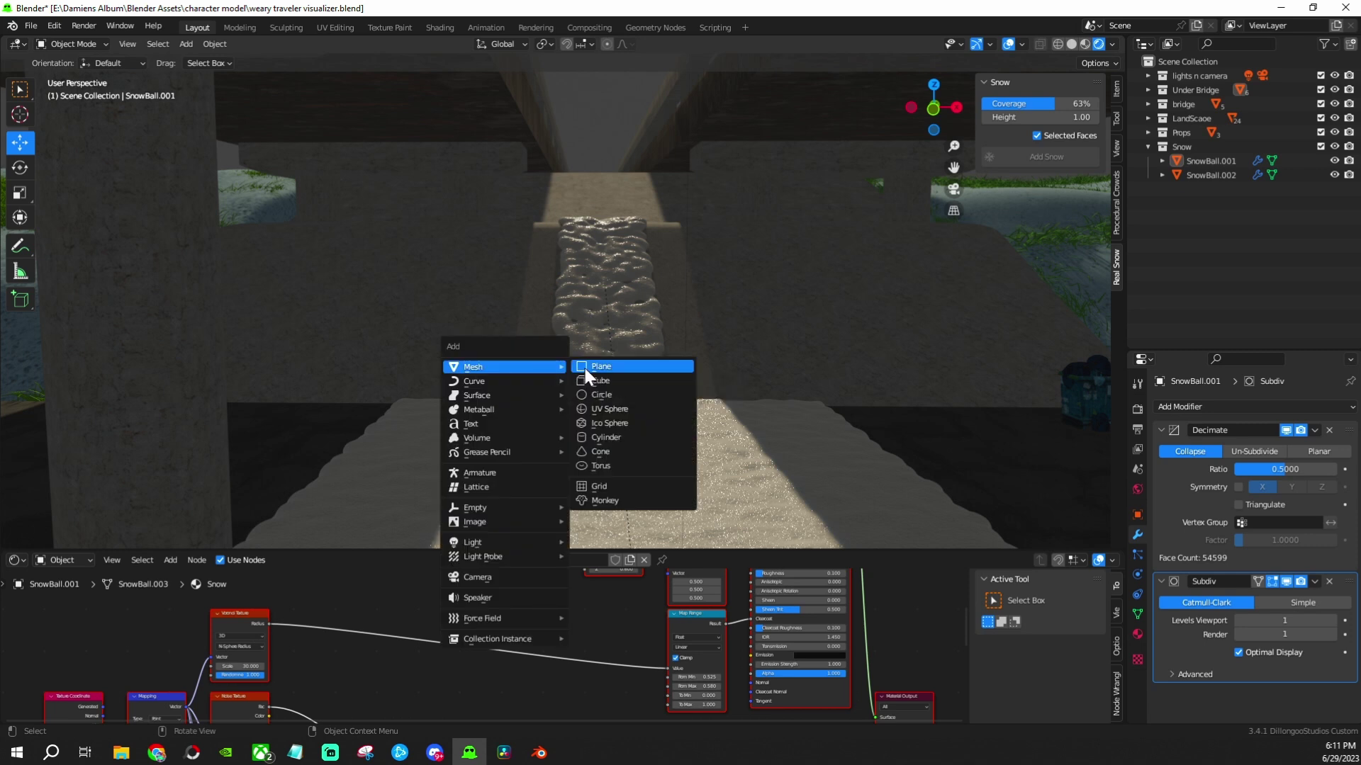
click(585, 369)
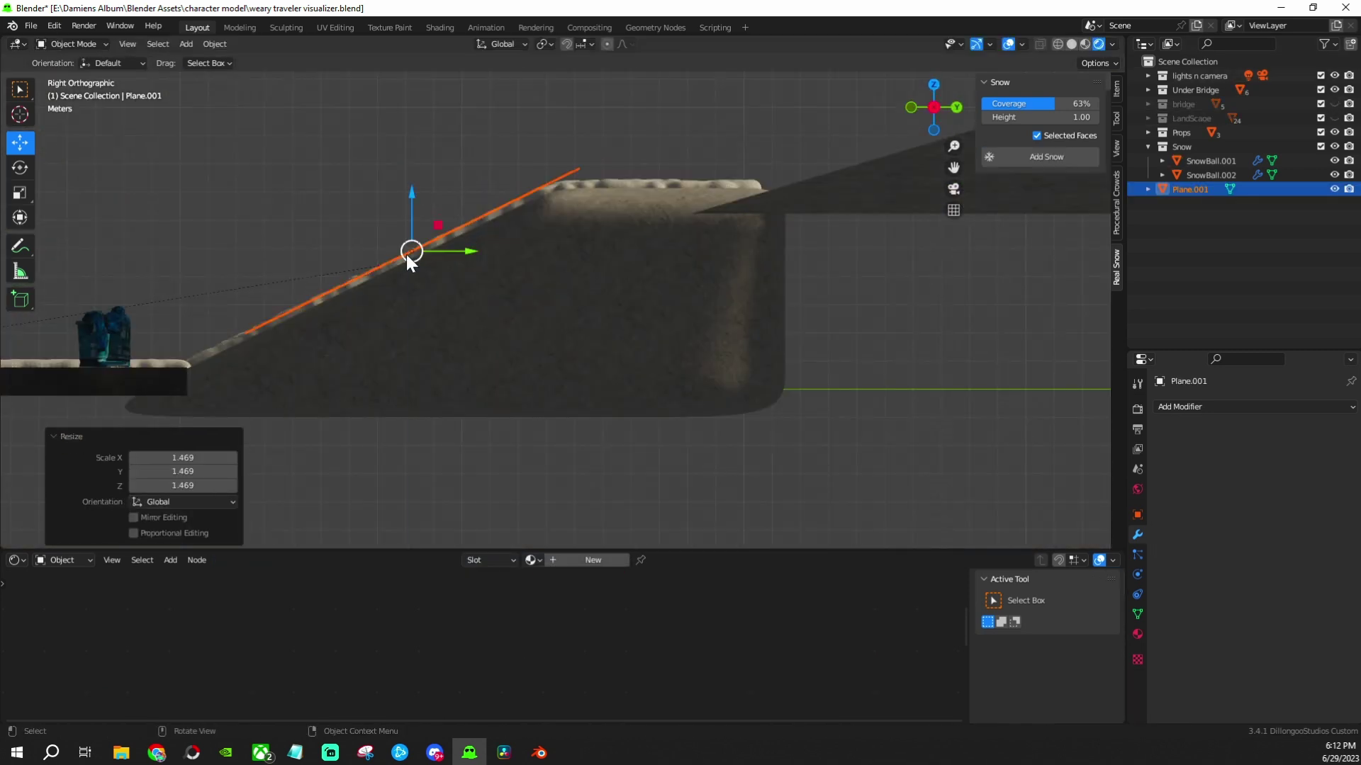
middle_drag(408, 257, 499, 306)
key(Tab)
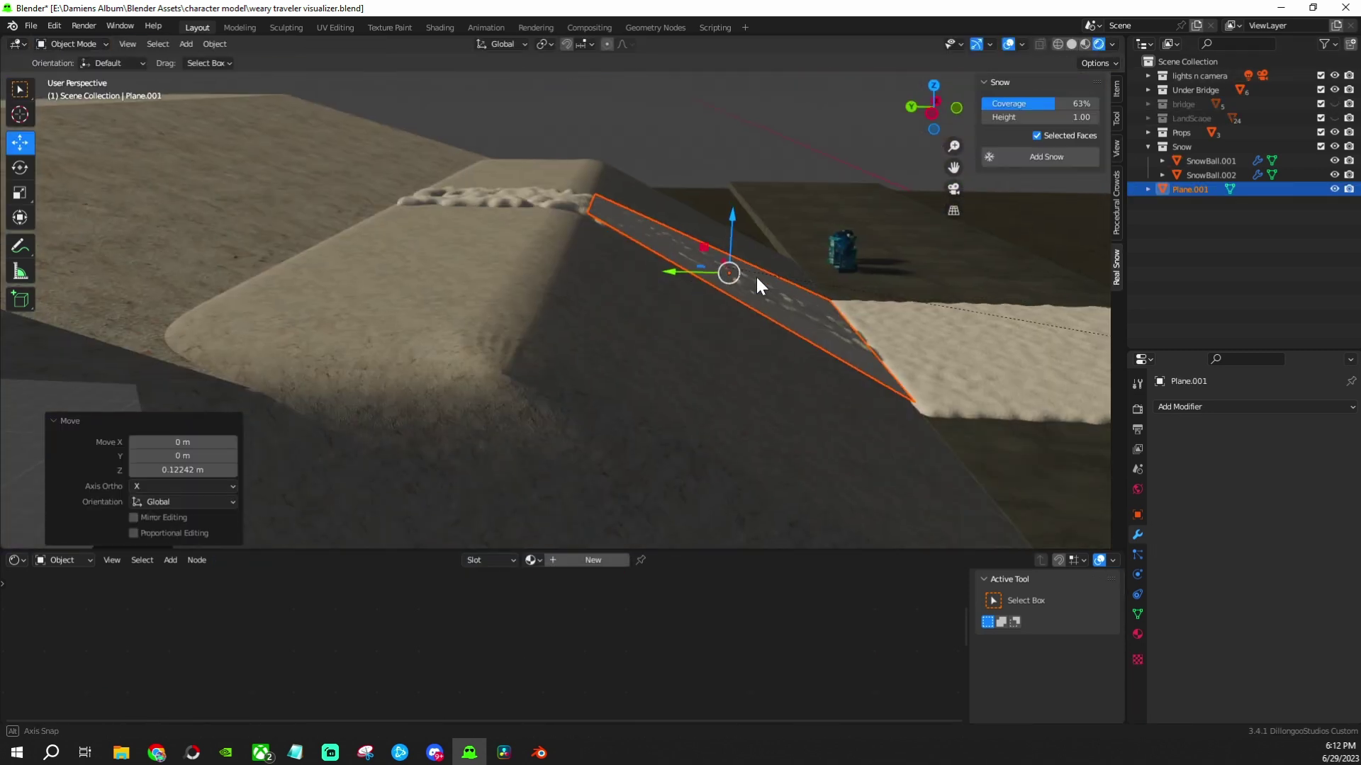
click(70, 44)
key(a)
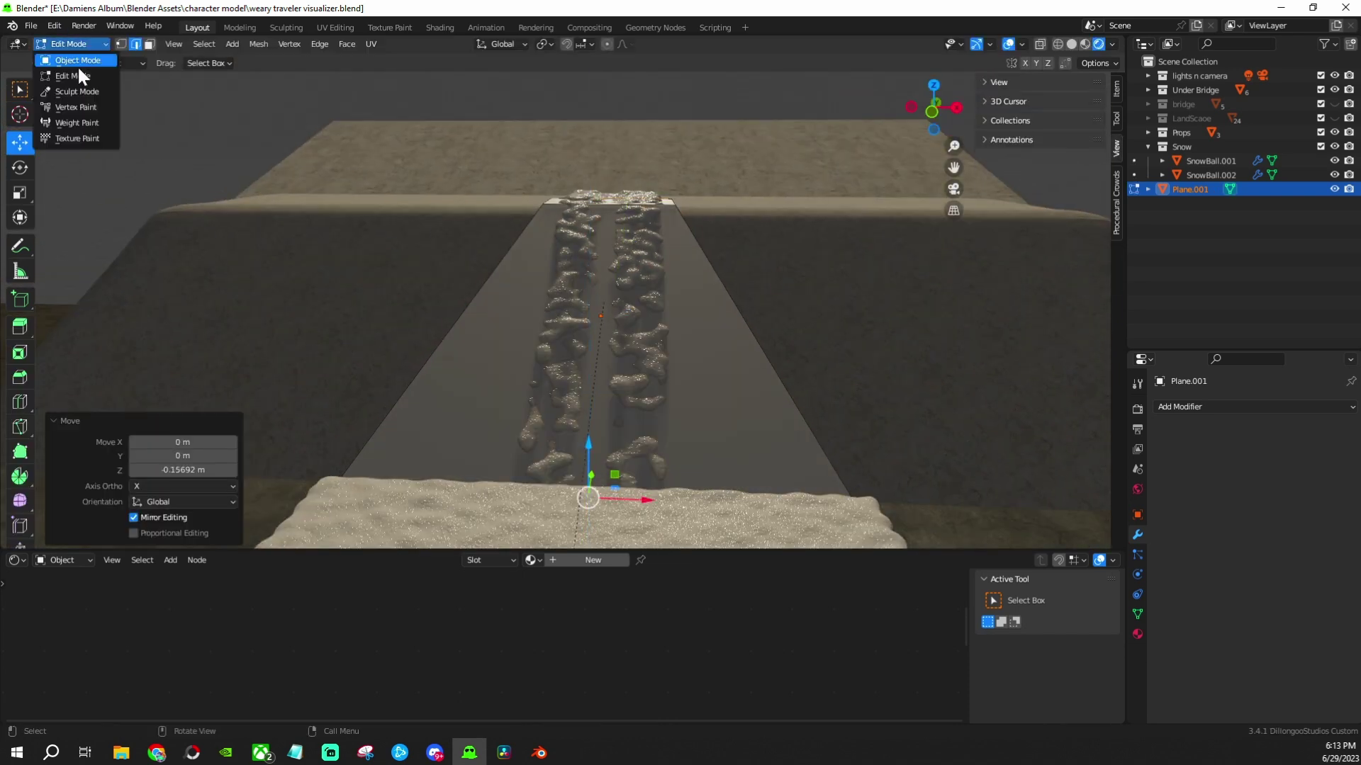
Generate SnowBall.003 on the ramp plane and delete the old SnowBall.002
click(1046, 157)
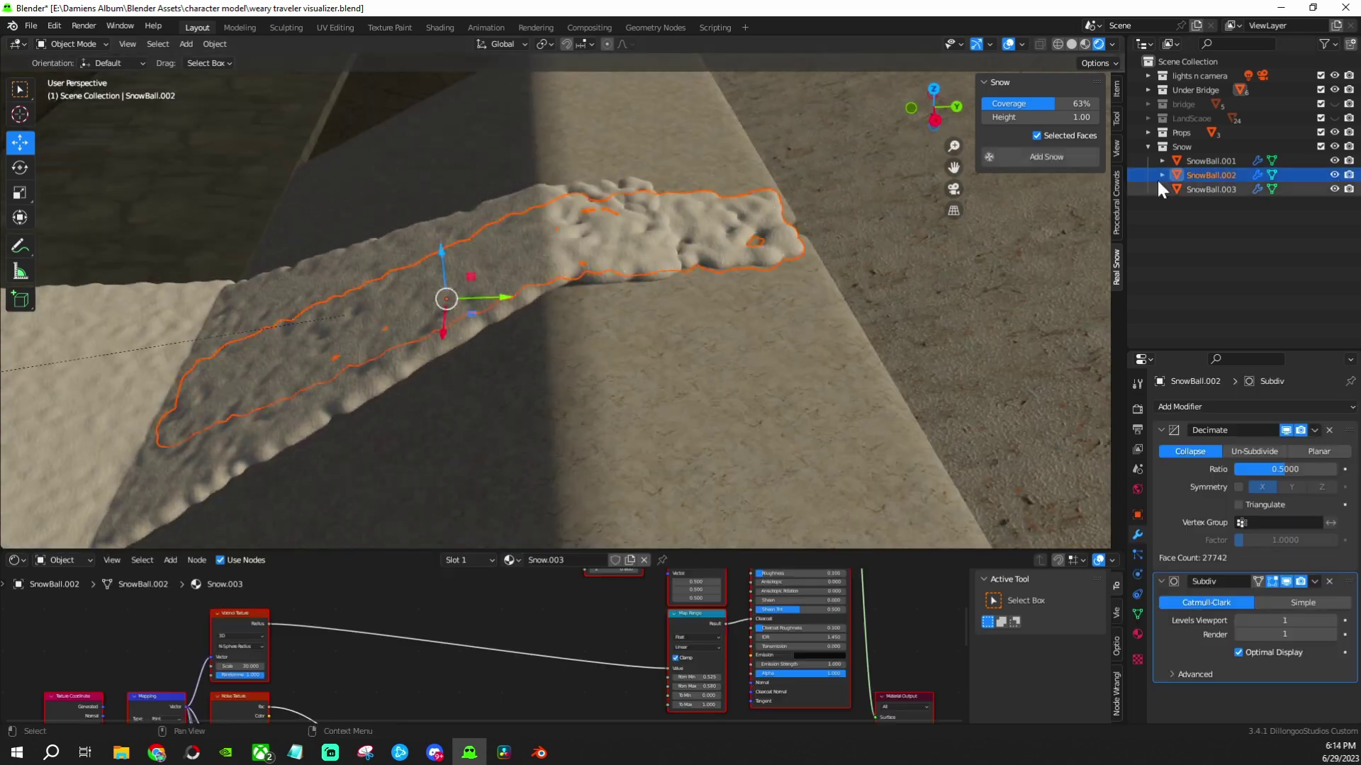
key(g)
key(Escape)
mouse_move(783, 337)
middle_down()
mouse_move(525, 266)
mouse_move(636, 323)
middle_up()
key(Tab)
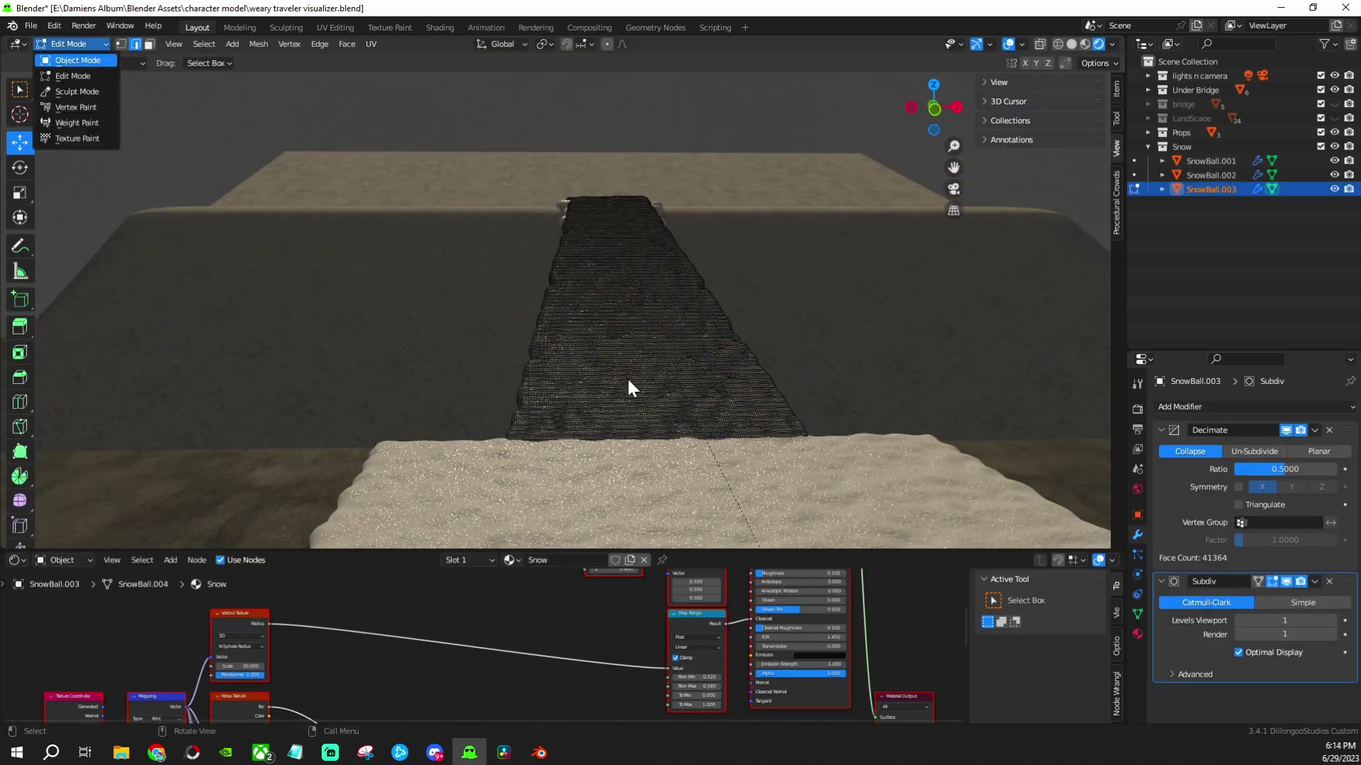
key(Delete)
mouse_move(739, 346)
middle_down()
mouse_move(666, 304)
mouse_move(593, 303)
mouse_move(576, 449)
mouse_move(610, 364)
mouse_move(541, 340)
mouse_move(563, 361)
mouse_move(603, 351)
mouse_move(563, 483)
mouse_move(666, 387)
mouse_move(602, 364)
mouse_move(700, 232)
middle_up()
Separate the Cube.007 road-strip faces into their own object with origin set to geometry
click(602, 352)
scroll(603, 352, up, 5)
click(605, 357)
key(Tab)
click(71, 44)
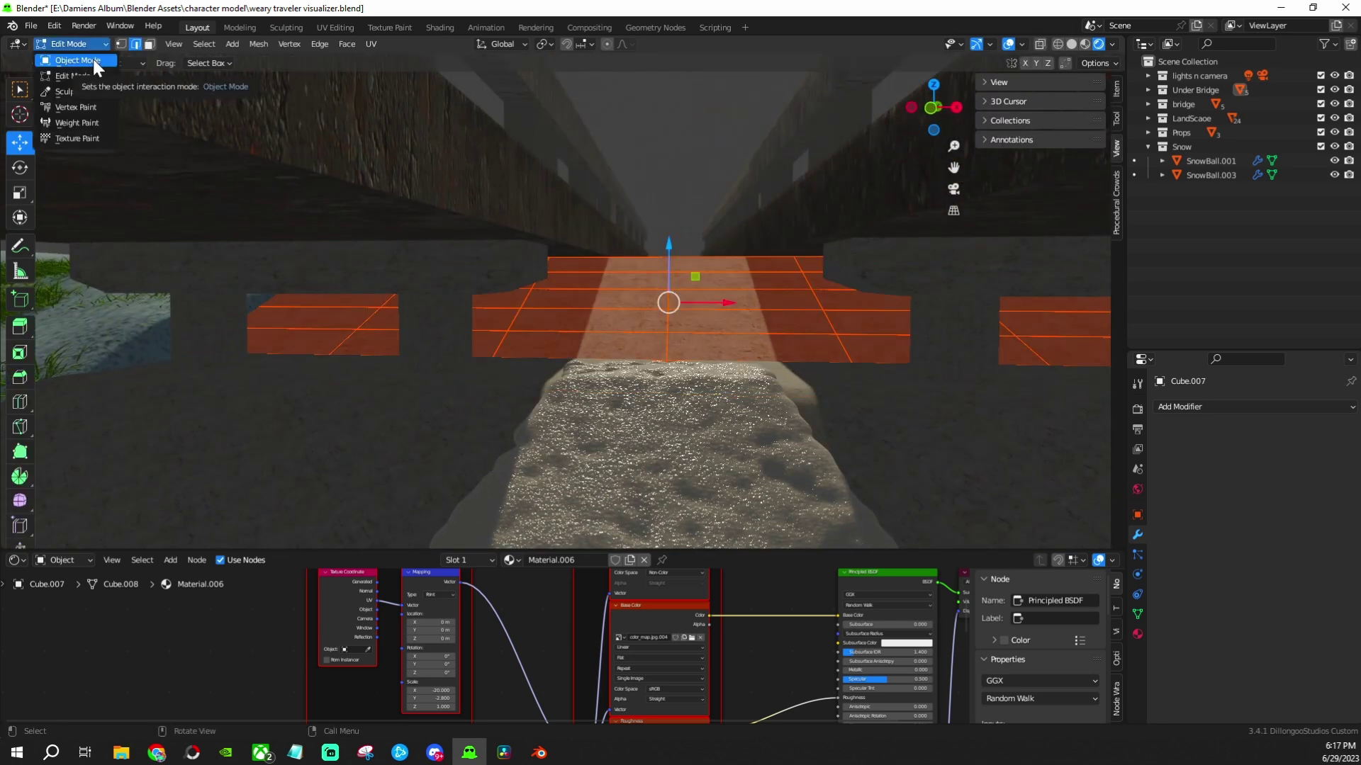
middle_drag(704, 350, 667, 159)
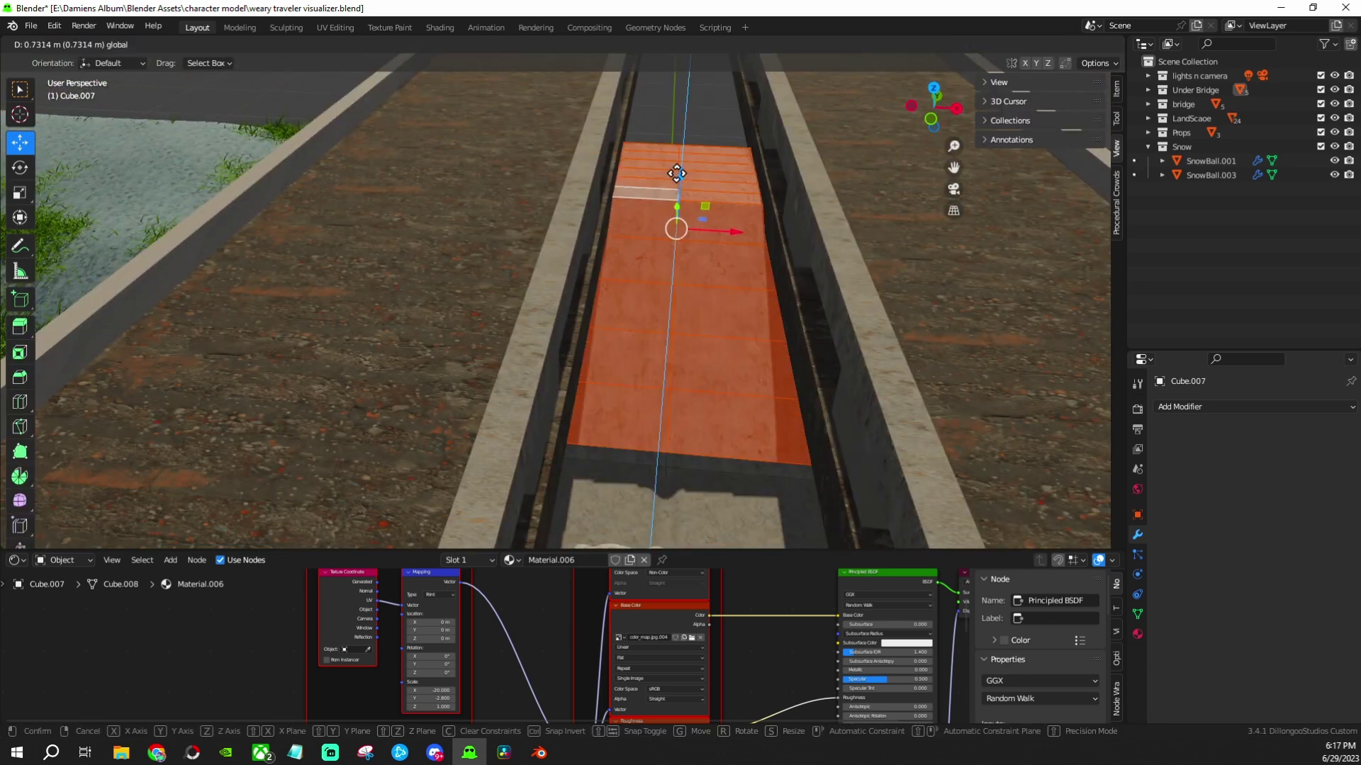
key(p)
click(664, 214)
click(71, 44)
click(742, 314)
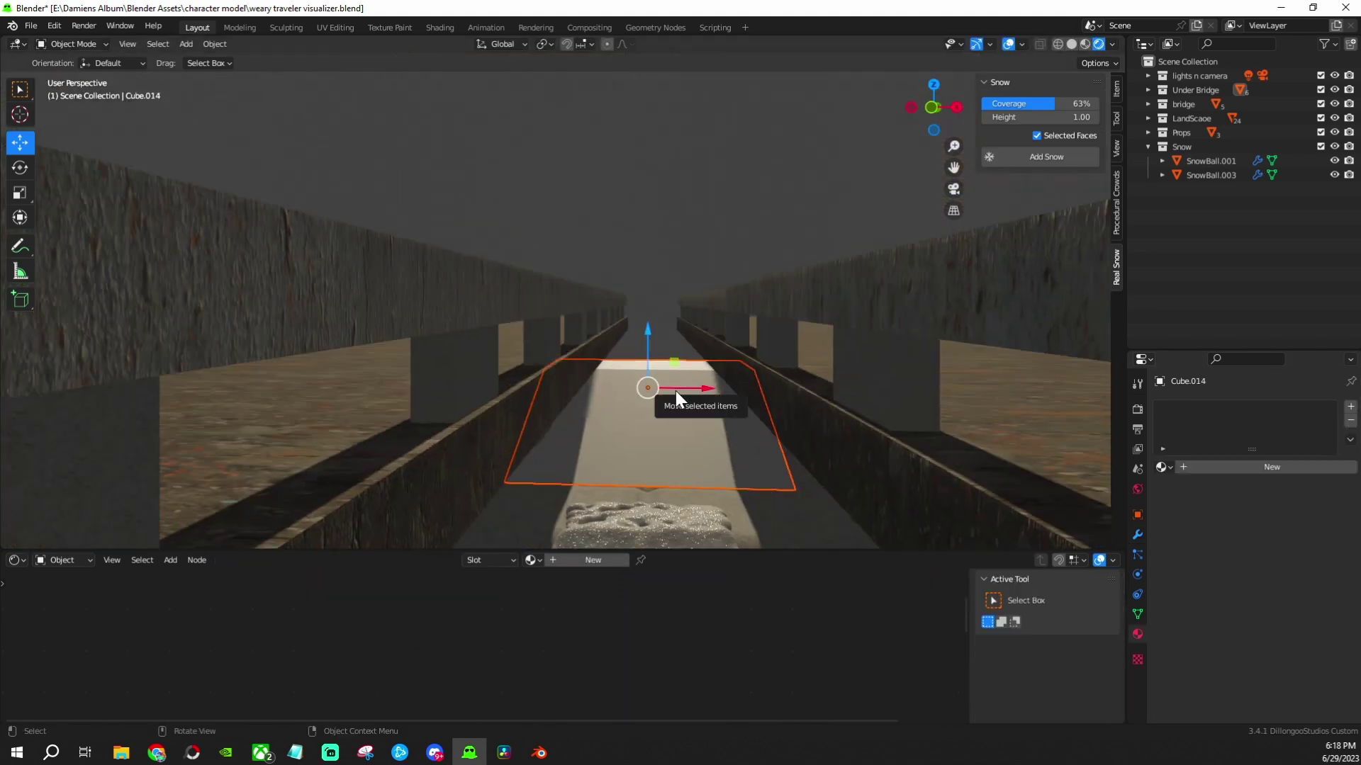
Smooth the new slab with a level-1 Subdivision modifier
middle_drag(675, 390, 673, 423)
click(1137, 535)
key(ctrl+1)
middle_drag(769, 397, 769, 432)
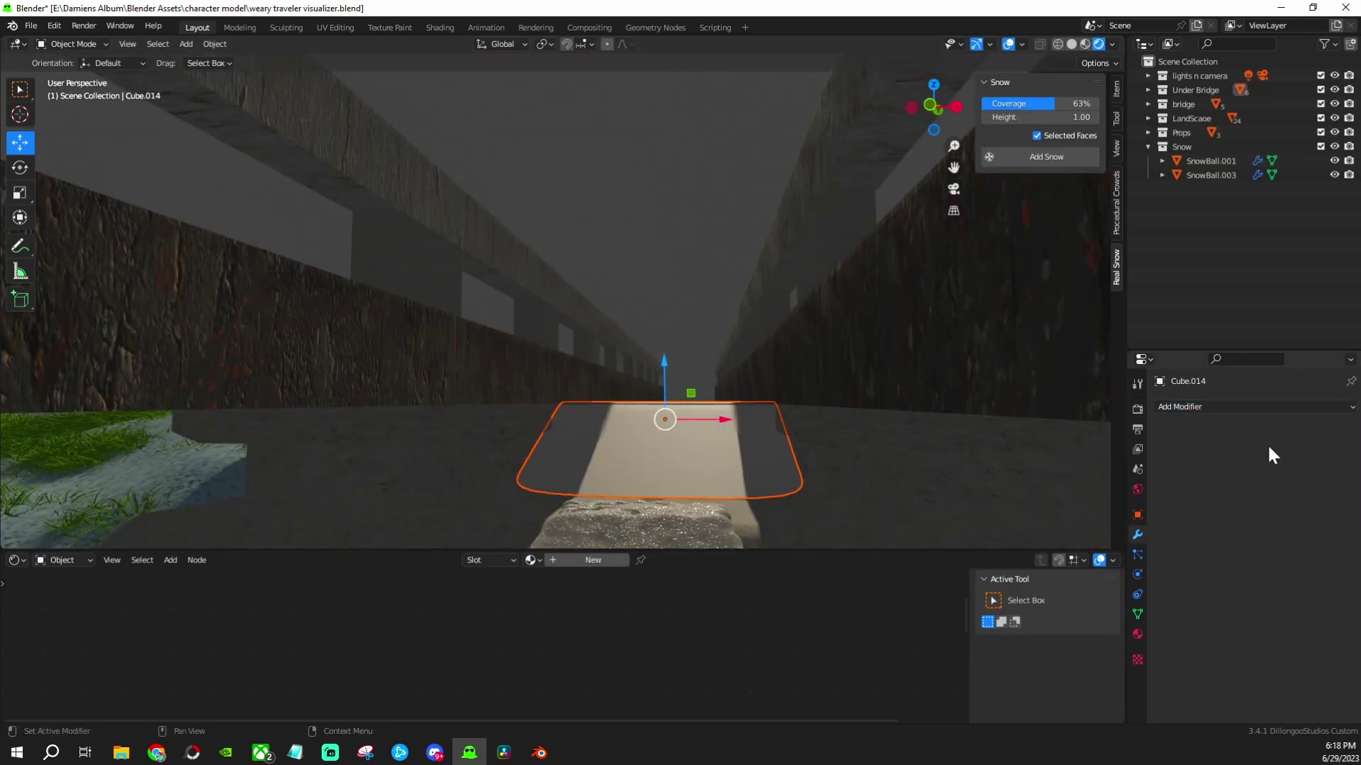
middle_drag(815, 333, 783, 360)
Raise the slab's middle faces using proportional editing with a smooth falloff
key(Tab)
ctrl+click(775, 267)
middle_drag(779, 263, 788, 229)
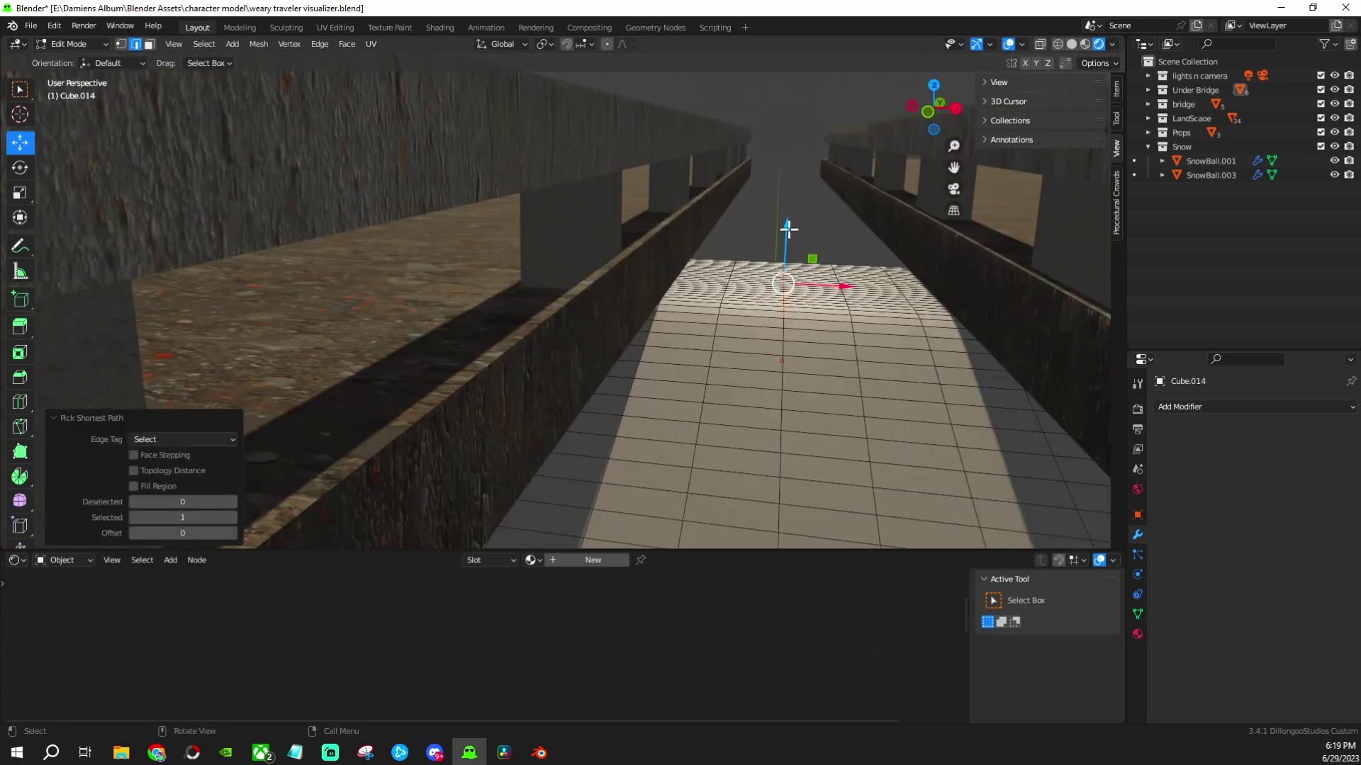
mouse_move(742, 353)
middle_down()
mouse_move(789, 449)
mouse_move(687, 368)
mouse_move(800, 93)
middle_up()
ctrl+click(783, 404)
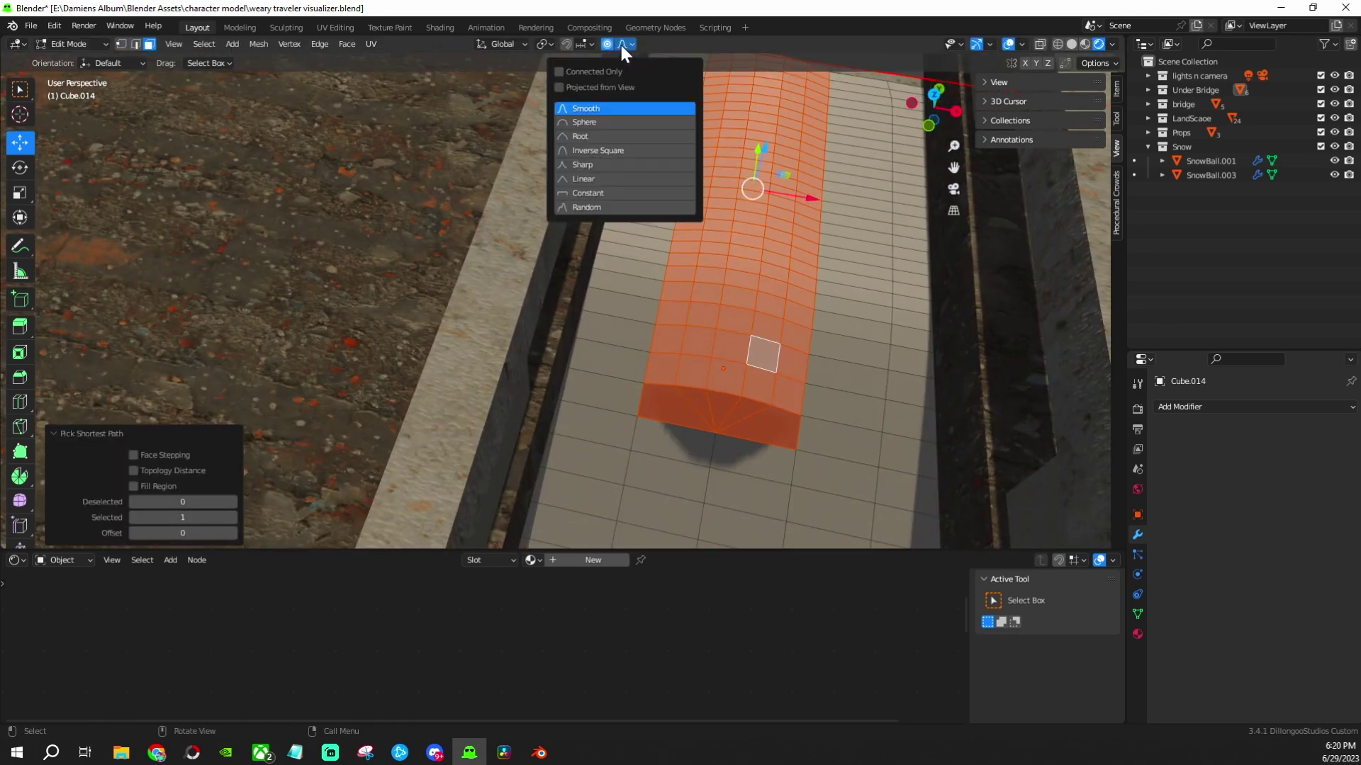
middle_drag(621, 213, 420, 313)
drag(638, 312, 638, 333)
Lower the slab slightly on Z so it sits into the deck
key(Tab)
middle_drag(609, 319, 635, 440)
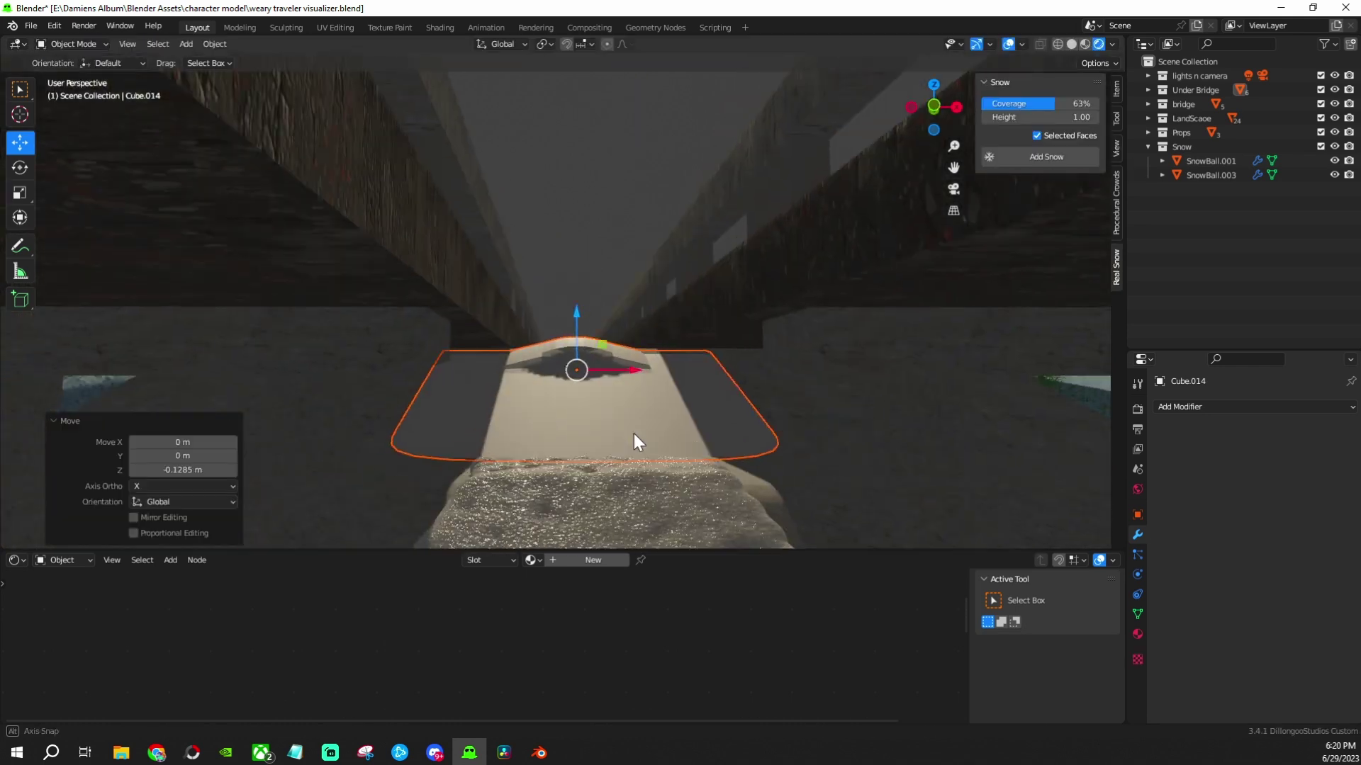
drag(577, 313, 583, 301)
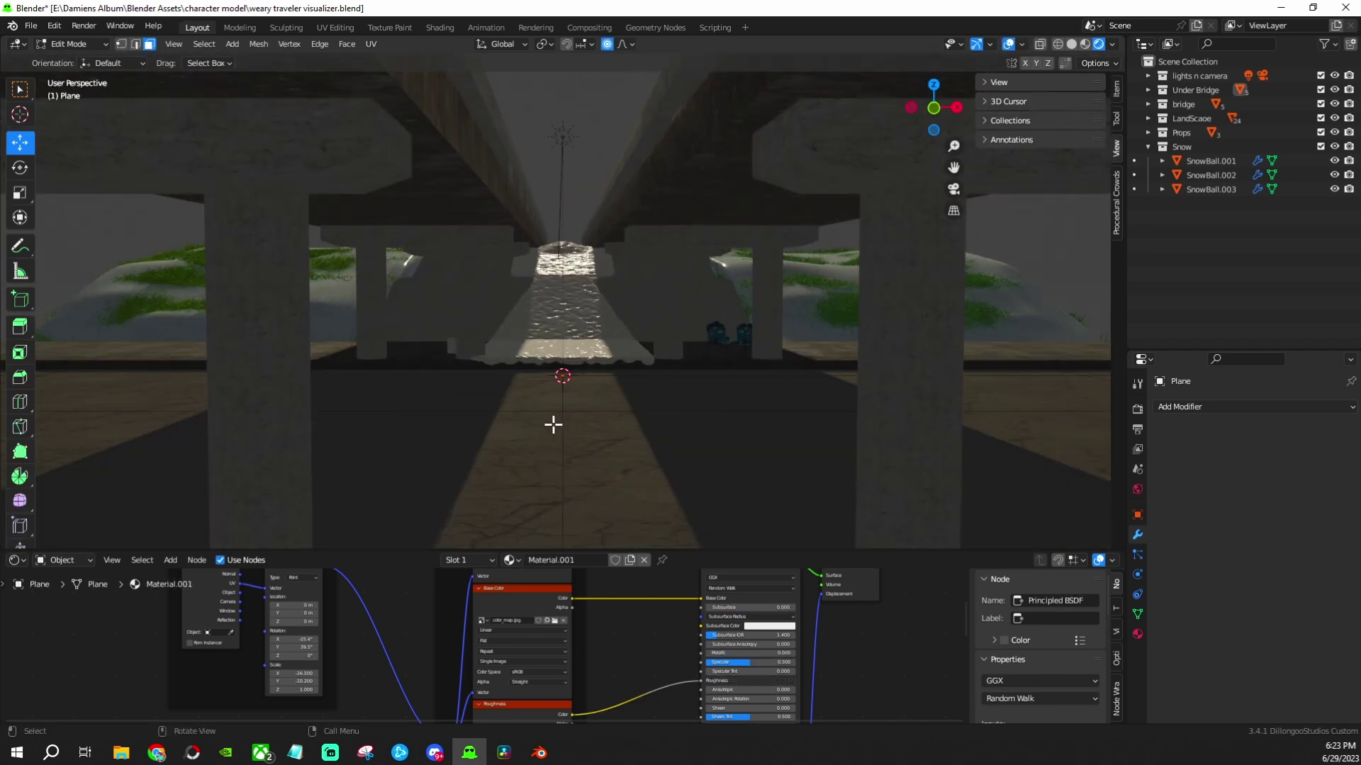
Exit the plane's mesh editing and enter Edit Mode on the truck graffiti decal
scroll(646, 441, down, 3)
key(Tab)
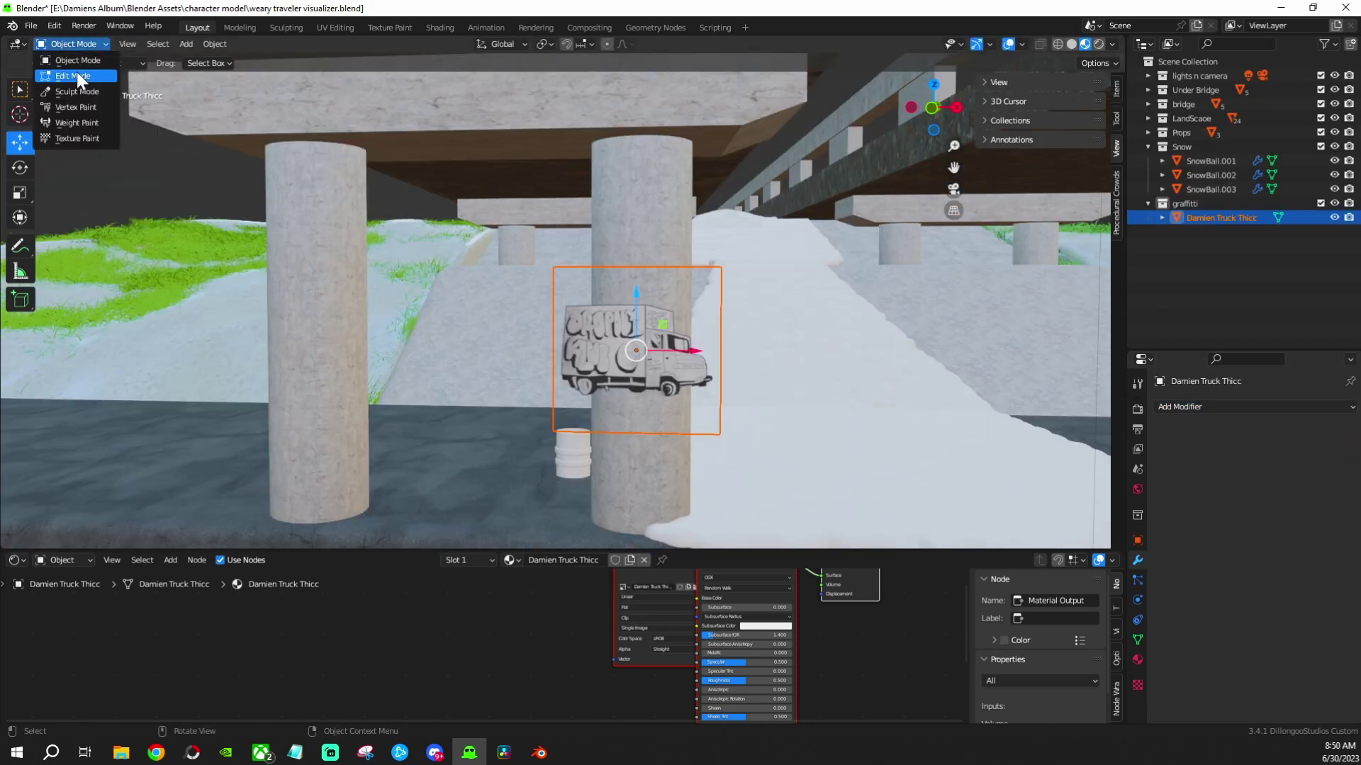
click(76, 76)
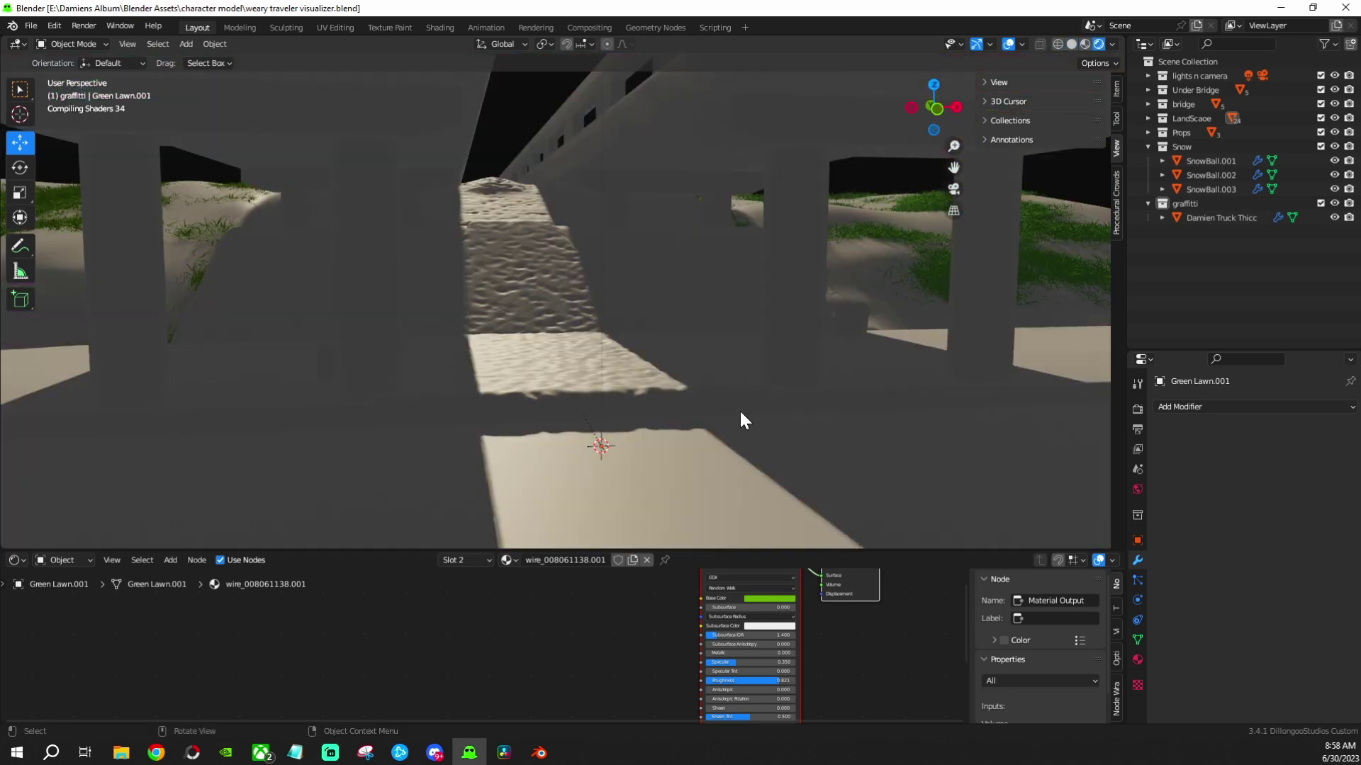
Select all of barrel Cylinder.012's mesh and start the Principled Texture Setup
mouse_move(792, 418)
middle_down()
mouse_move(484, 344)
mouse_move(555, 354)
middle_up()
middle_drag(558, 406, 669, 398)
click(668, 398)
key(Tab)
key(a)
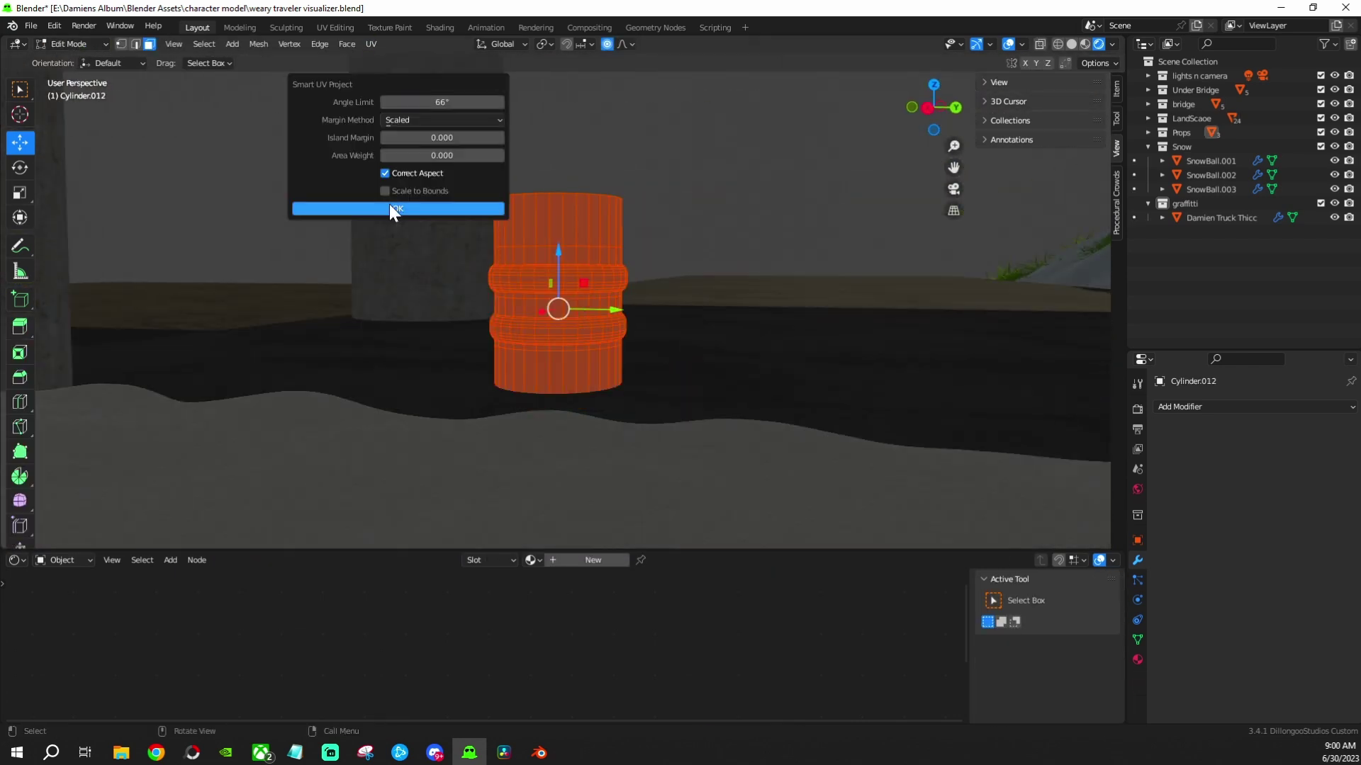
key(ctrl+shift+t)
click(527, 189)
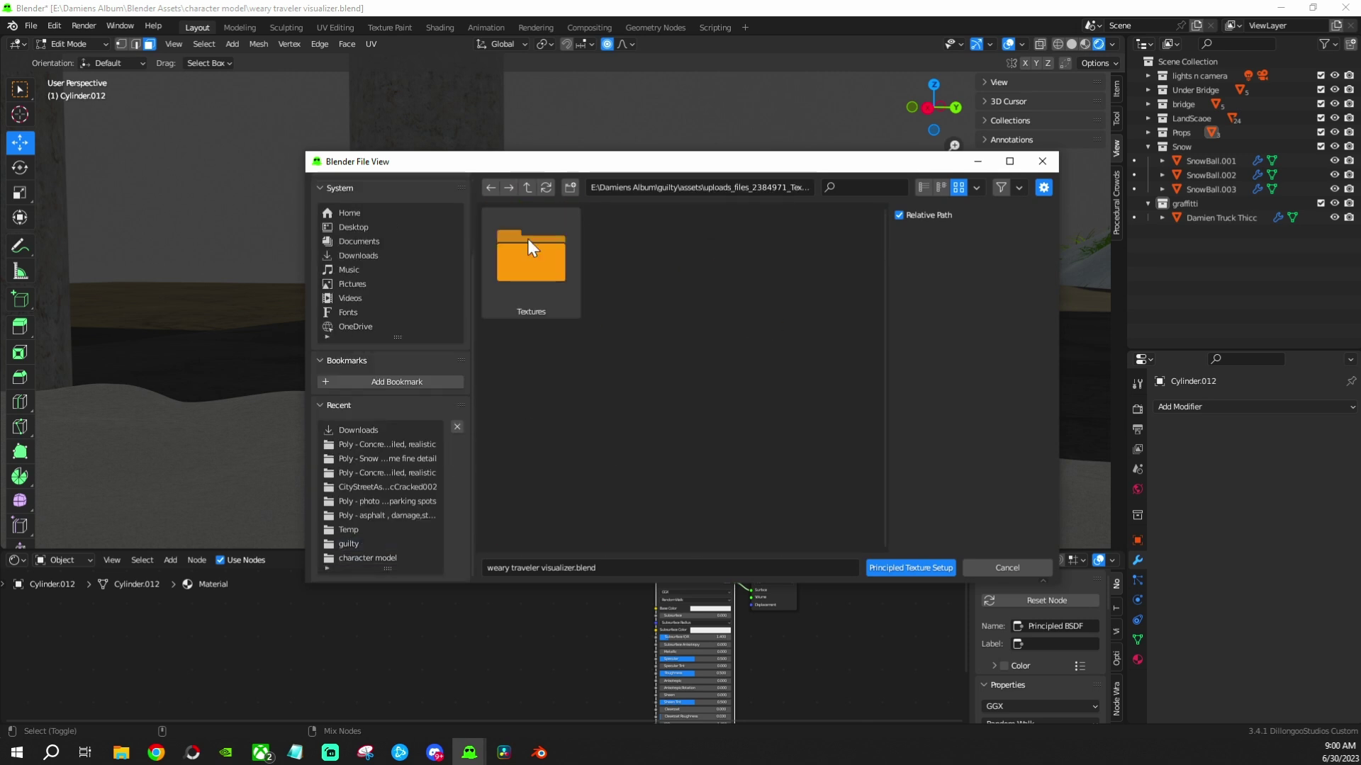
Load all maps from the metal roof realistic rusty metal folder onto the barrel
double_click(528, 239)
scroll(568, 444, down, 5)
click(525, 188)
click(390, 236)
double_click(559, 270)
scroll(671, 319, down, 2)
key(alt+Left)
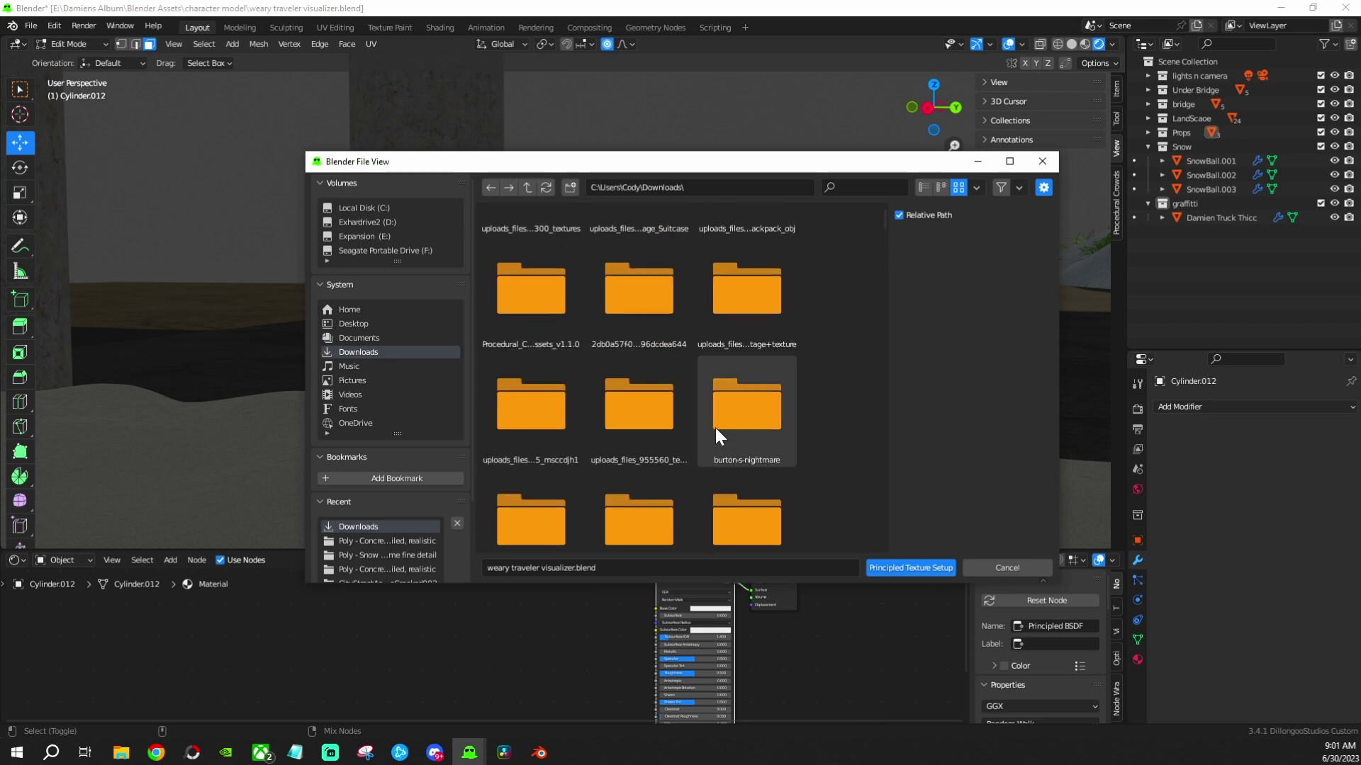
scroll(672, 296, down, 1)
double_click(637, 318)
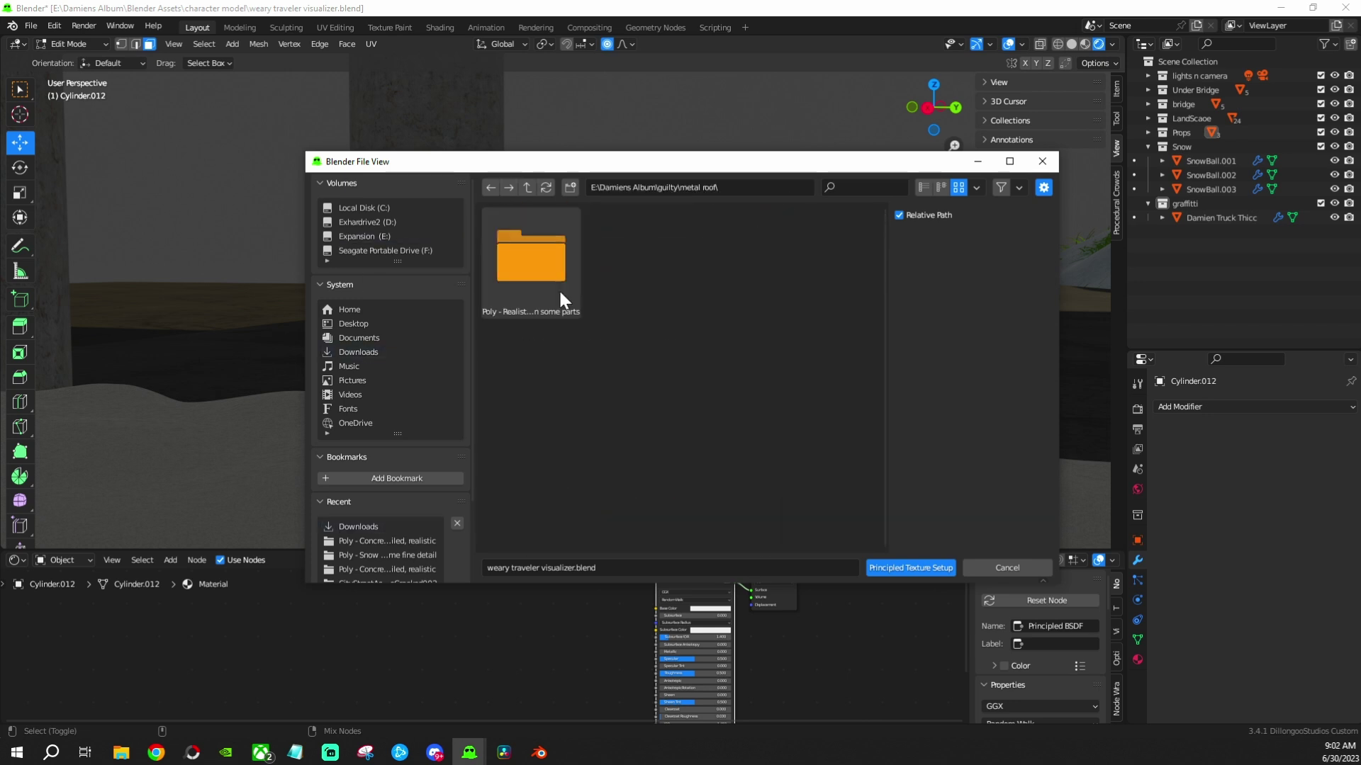
double_click(559, 288)
key(Tab)
key(KP_Decimal)
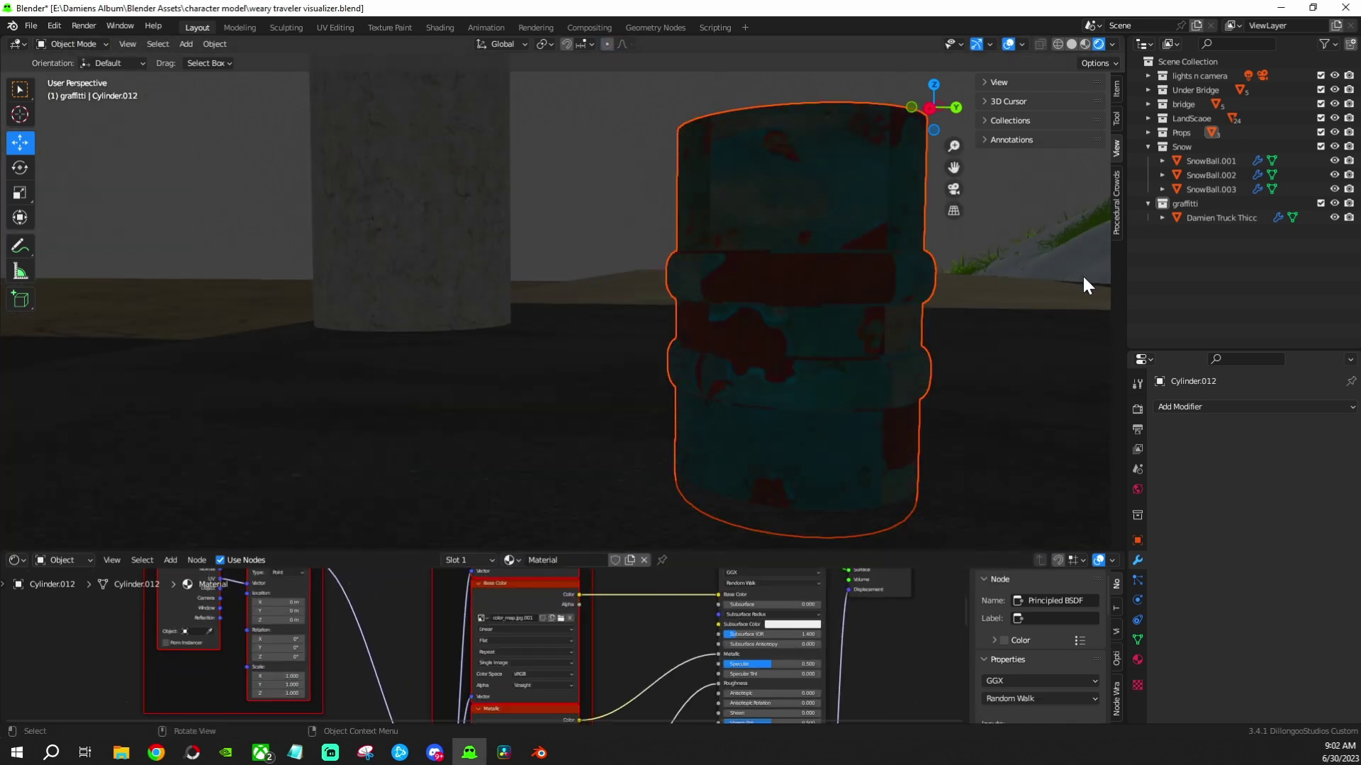
Re-map the barrel's UVs so the rusty painted texture wraps correctly
key(ctrl+a)
click(725, 247)
click(71, 44)
key(Tab)
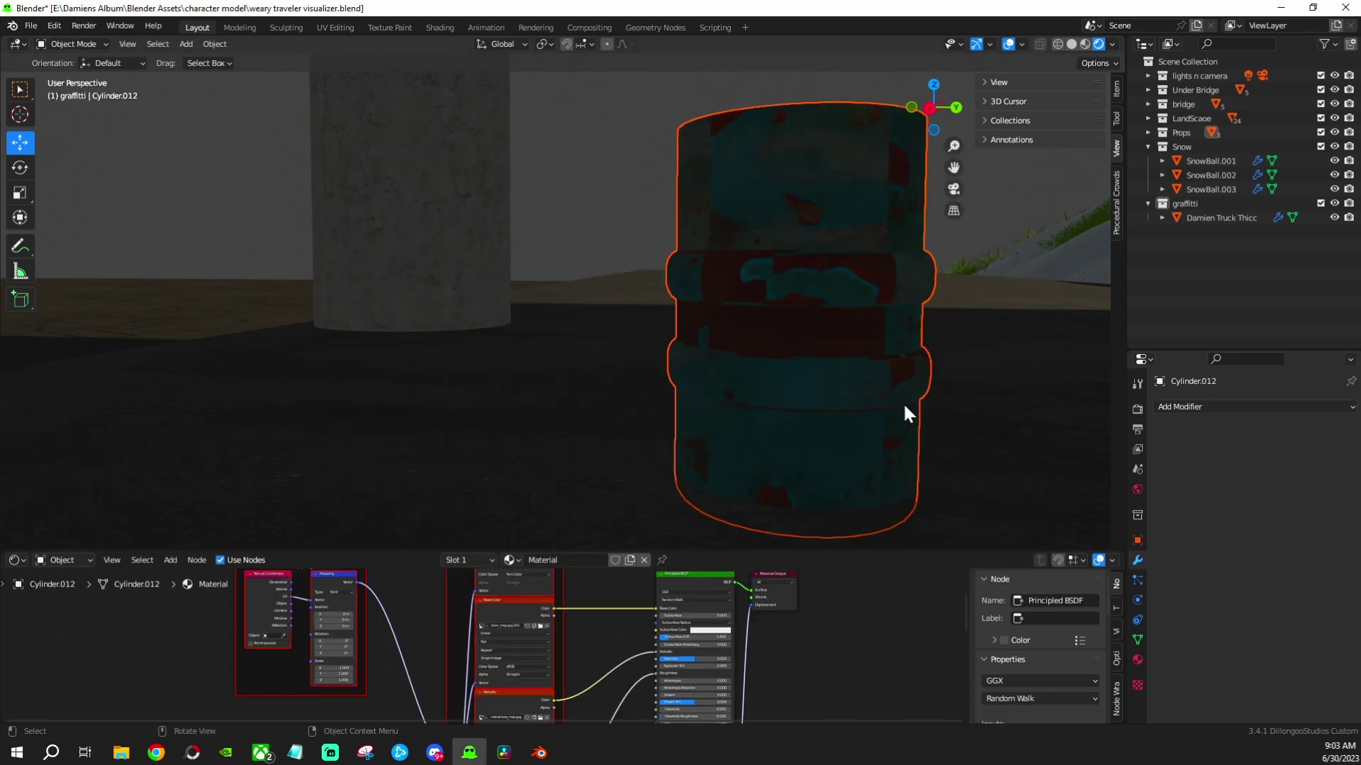
middle_drag(903, 401, 680, 426)
scroll(492, 626, up, 3)
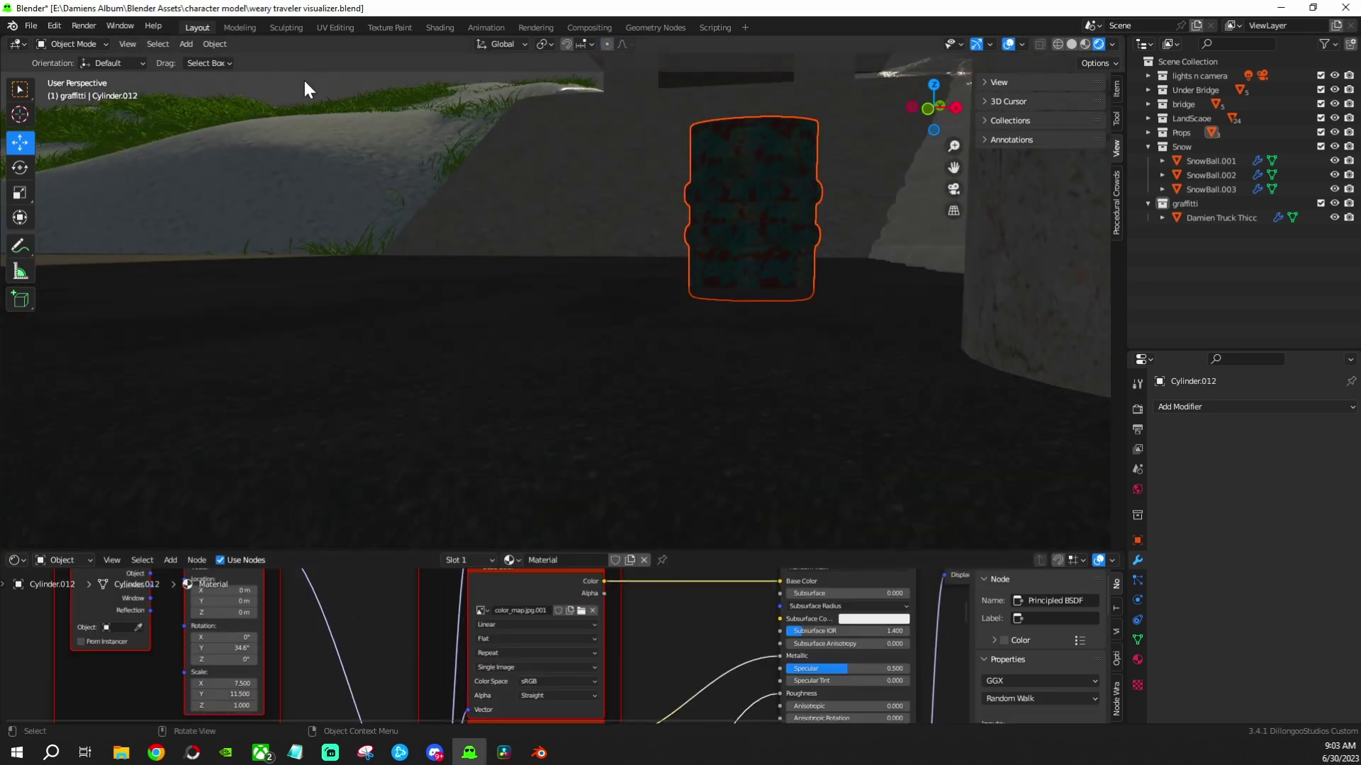
Select Green Lawn.001 and open the Outliner options to bring in the fire collection
middle_drag(307, 89, 771, 368)
click(841, 325)
mouse_move(841, 325)
middle_down()
mouse_move(645, 383)
mouse_move(921, 333)
middle_up()
right_click(1176, 286)
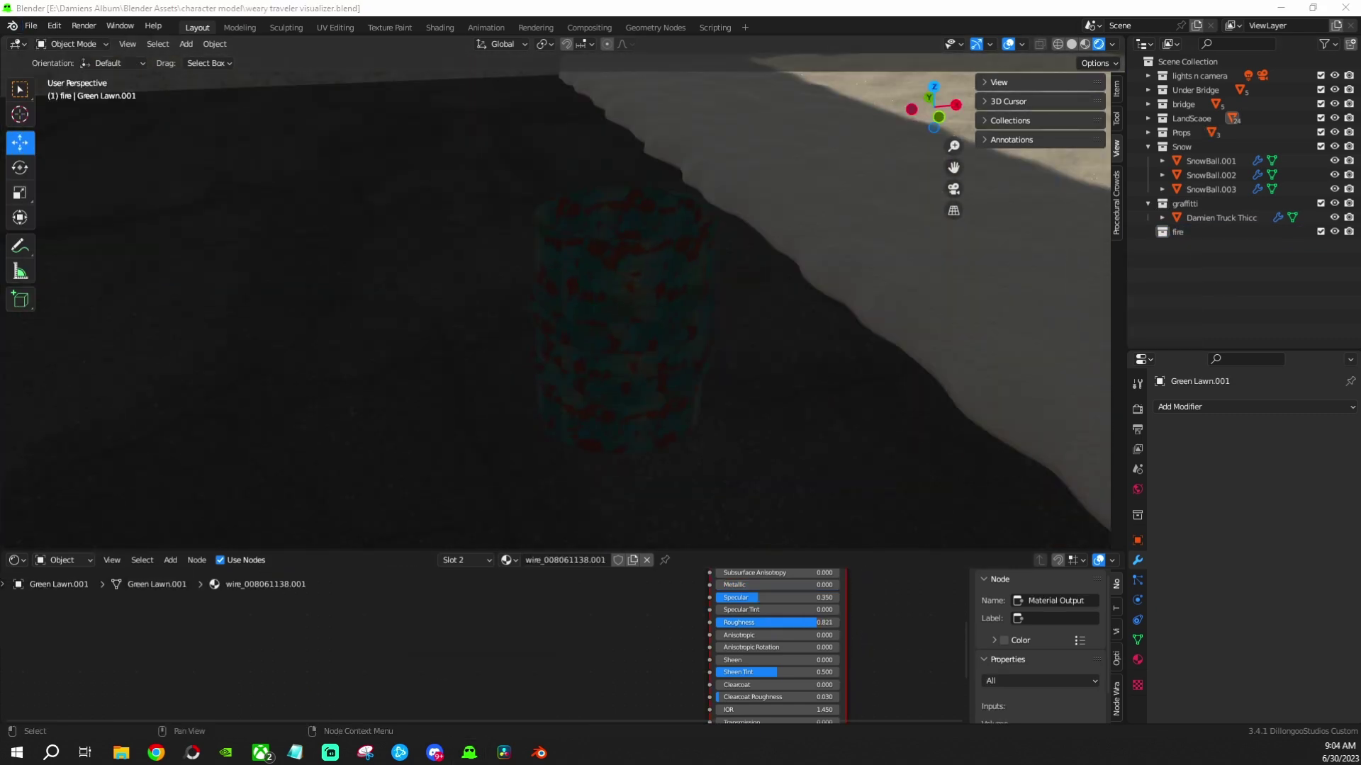
Select all fire objects and move them down and along Y onto the rusty barrel
key(shift+c)
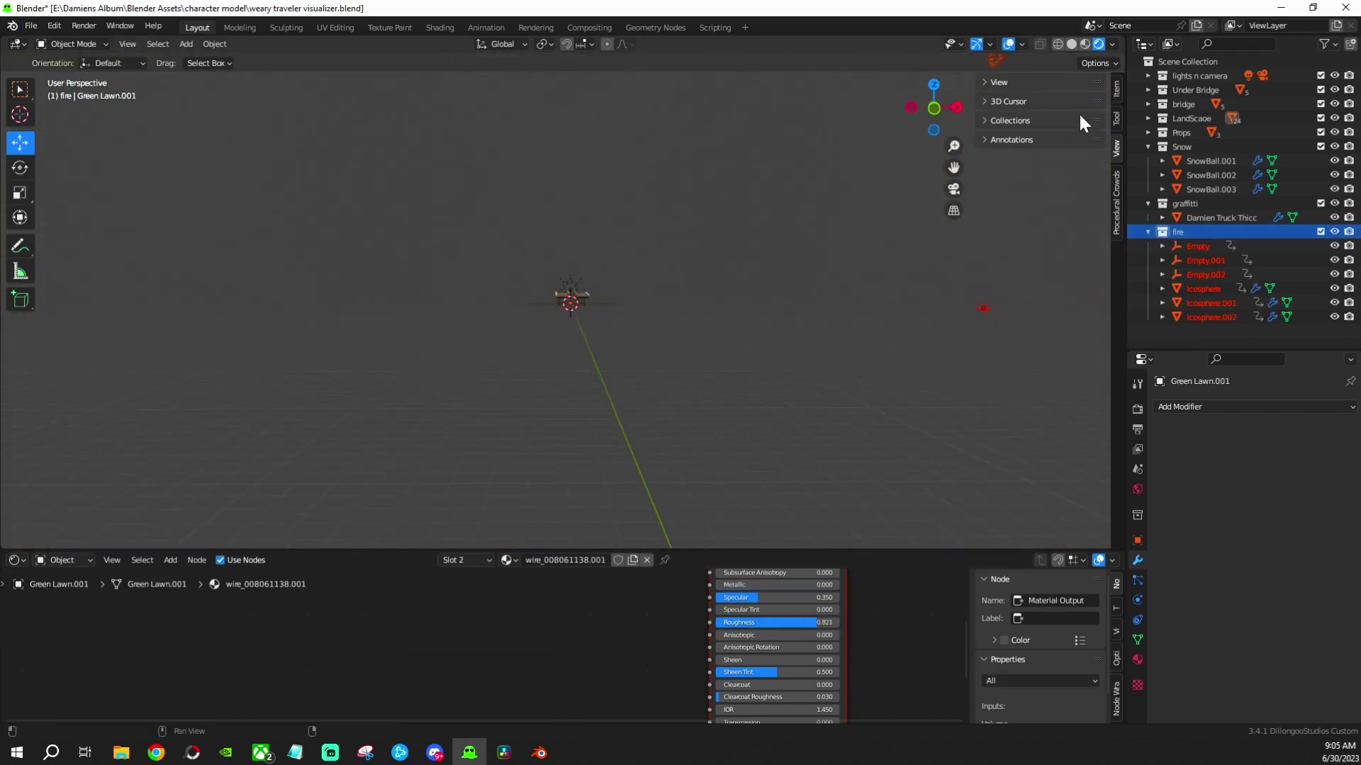
drag(1310, 245, 1311, 317)
click(17, 560)
click(182, 616)
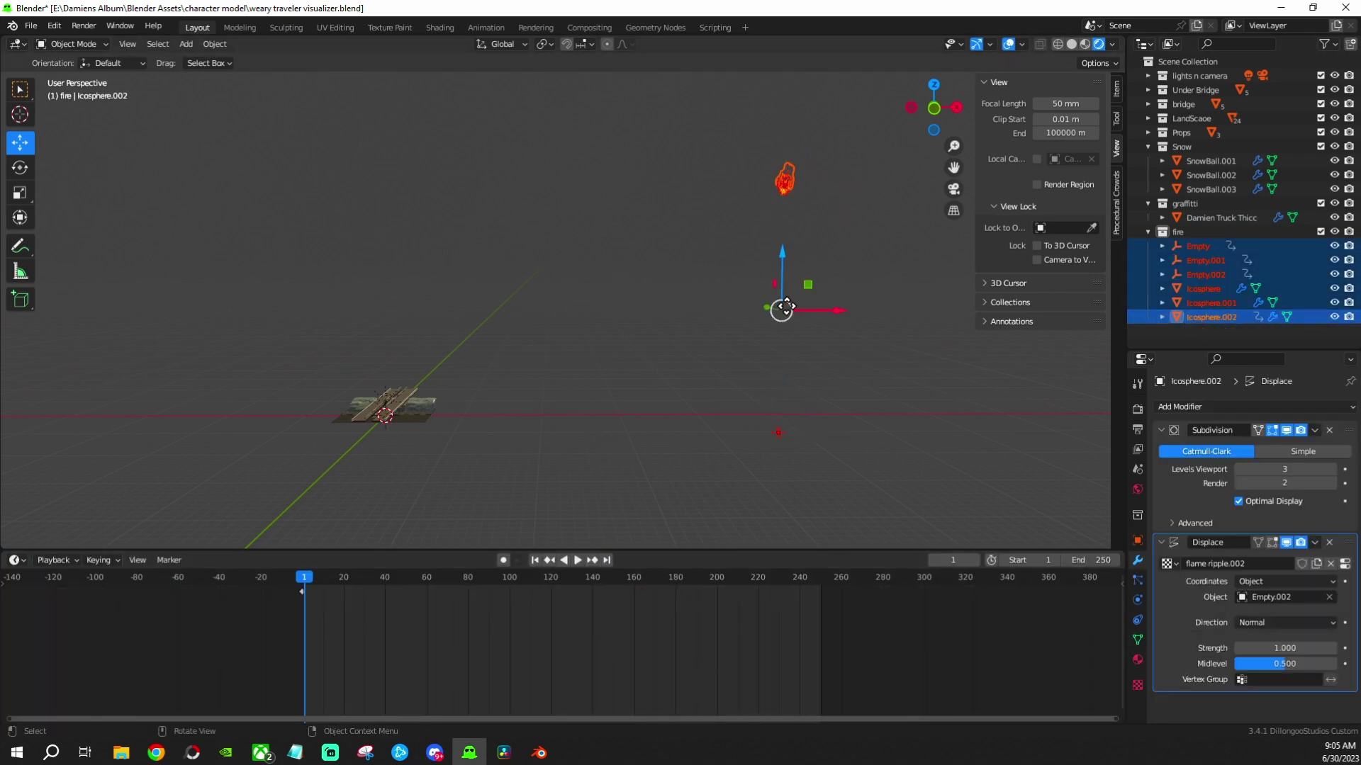
middle_drag(496, 355, 347, 537)
scroll(346, 526, up, 5)
shift+middle_drag(425, 425, 530, 380)
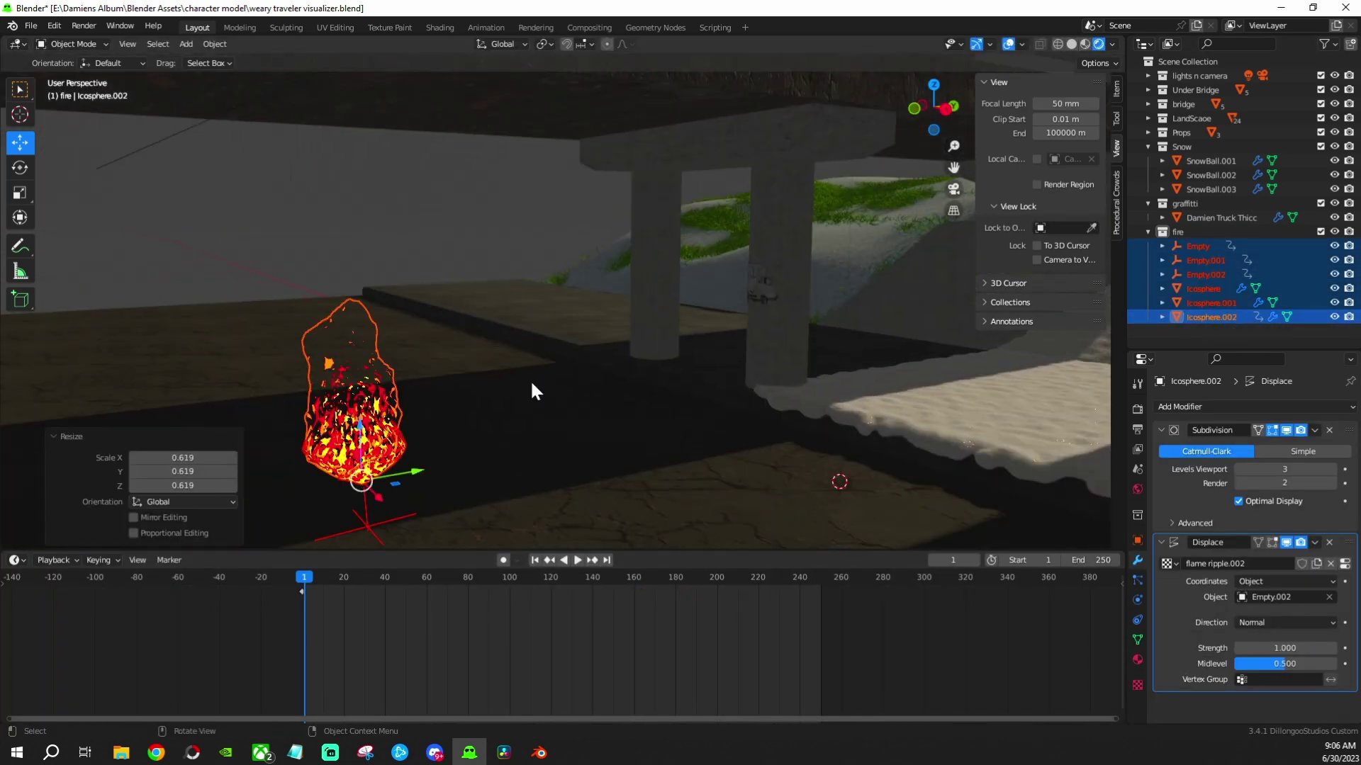
scroll(709, 283, up, 5)
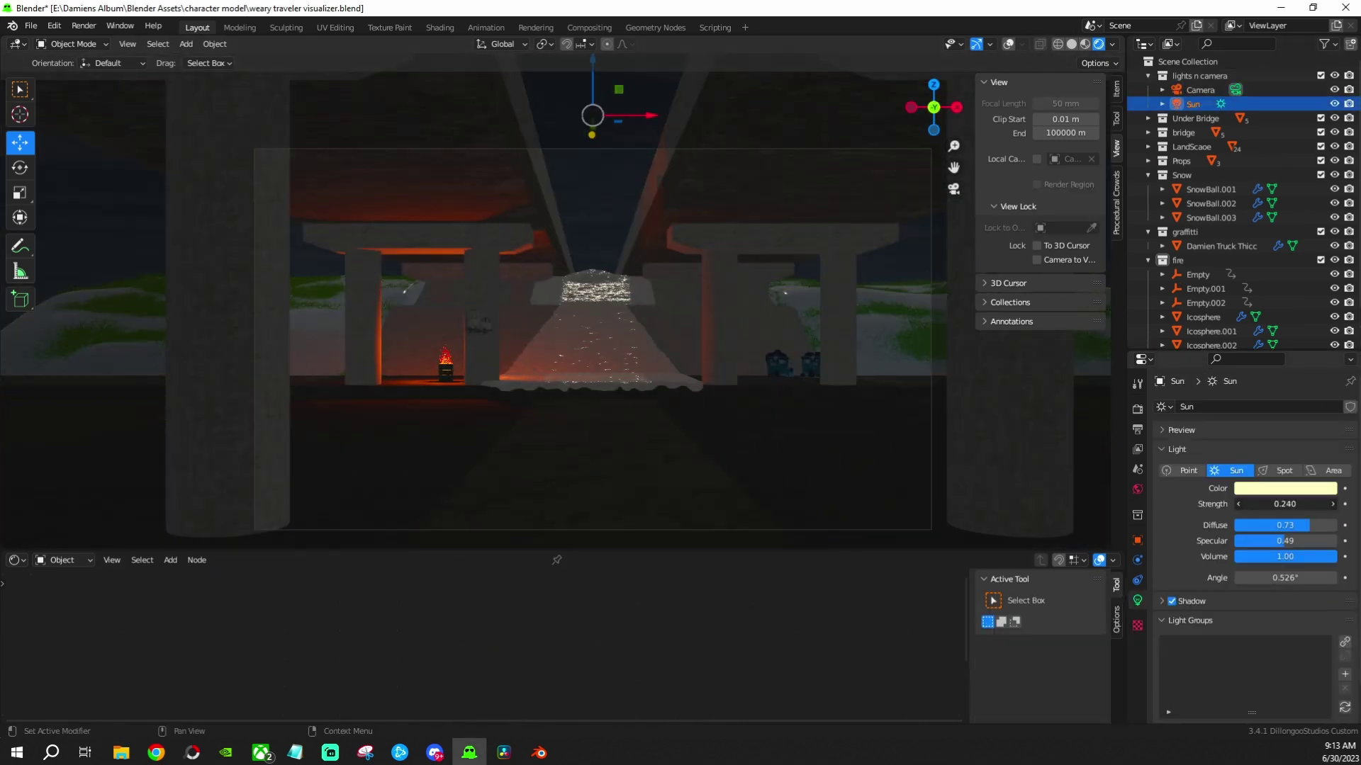
Re-angle the Sun and rotate the sky Sphere around the X axis
key(r)
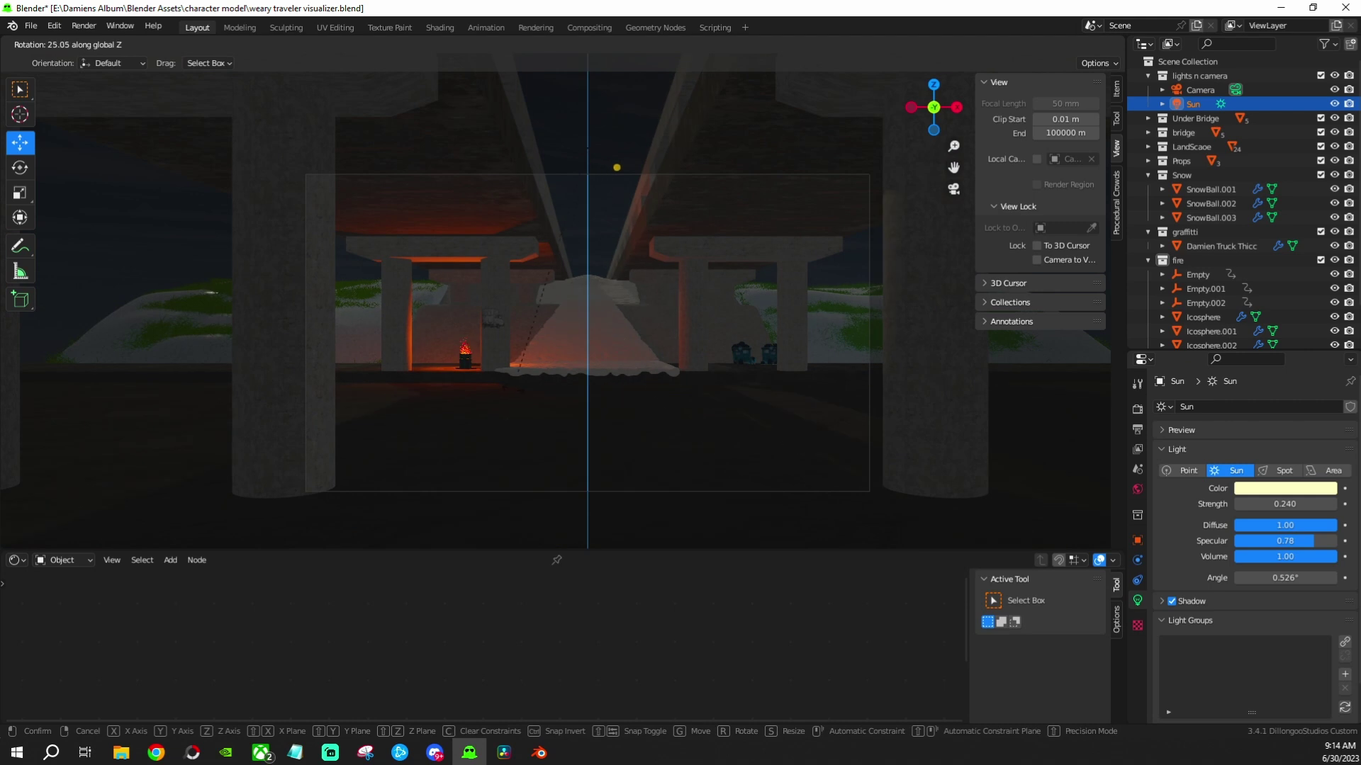
key(Return)
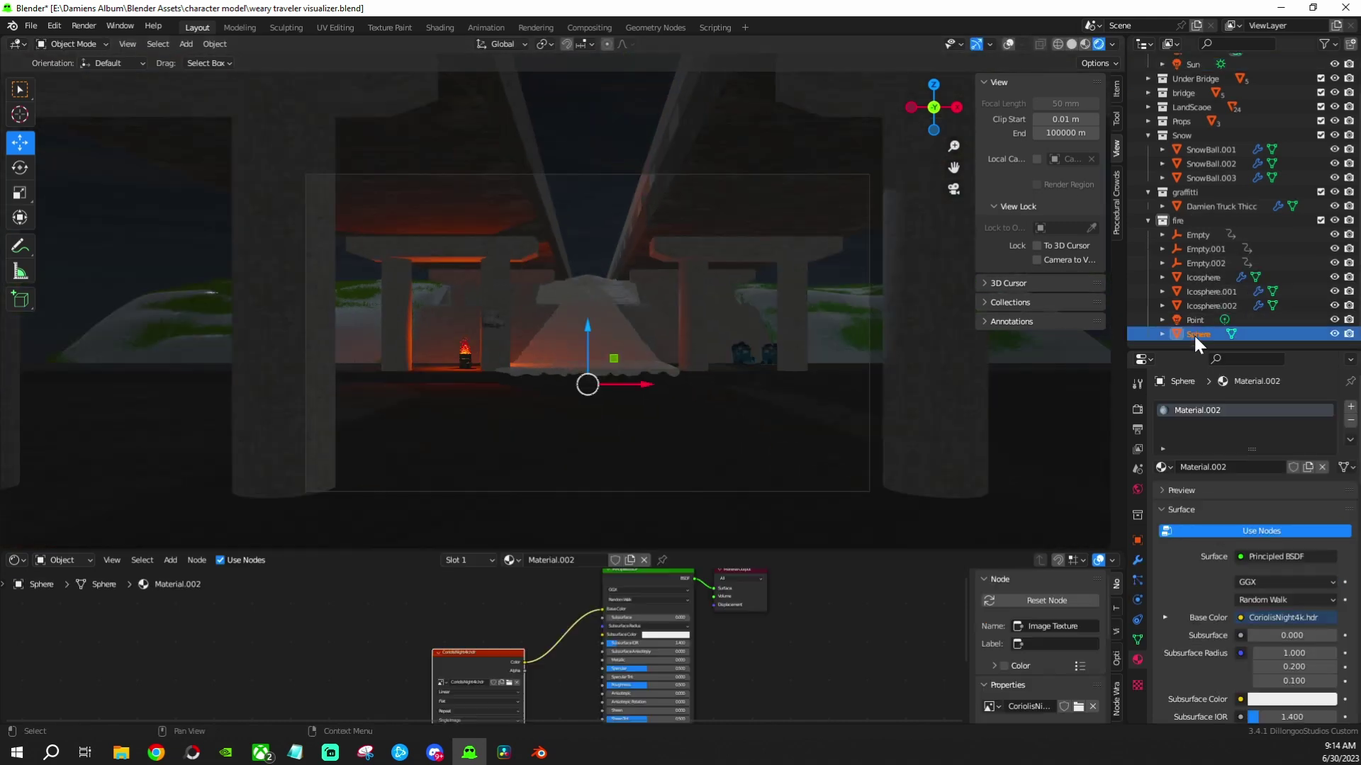
scroll(1149, 236, up, 3)
key(r)
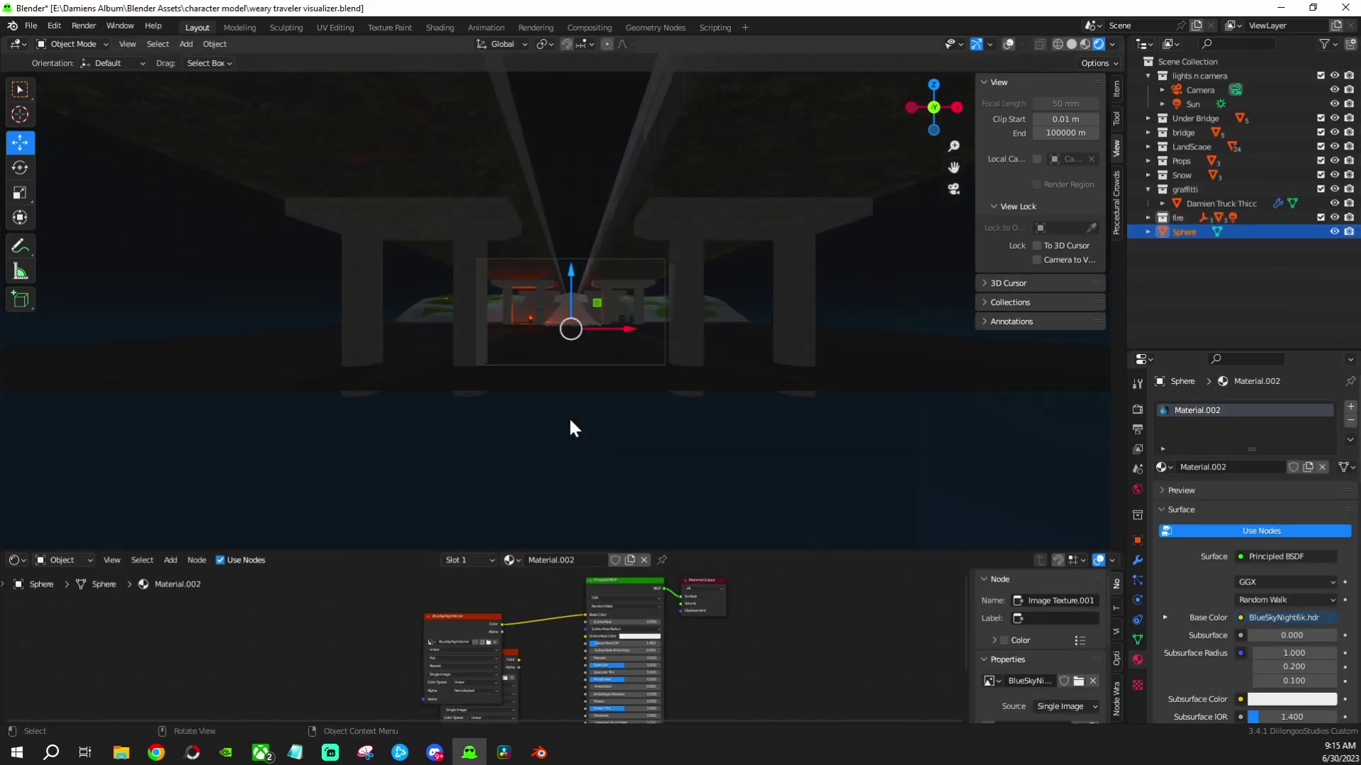
key(x)
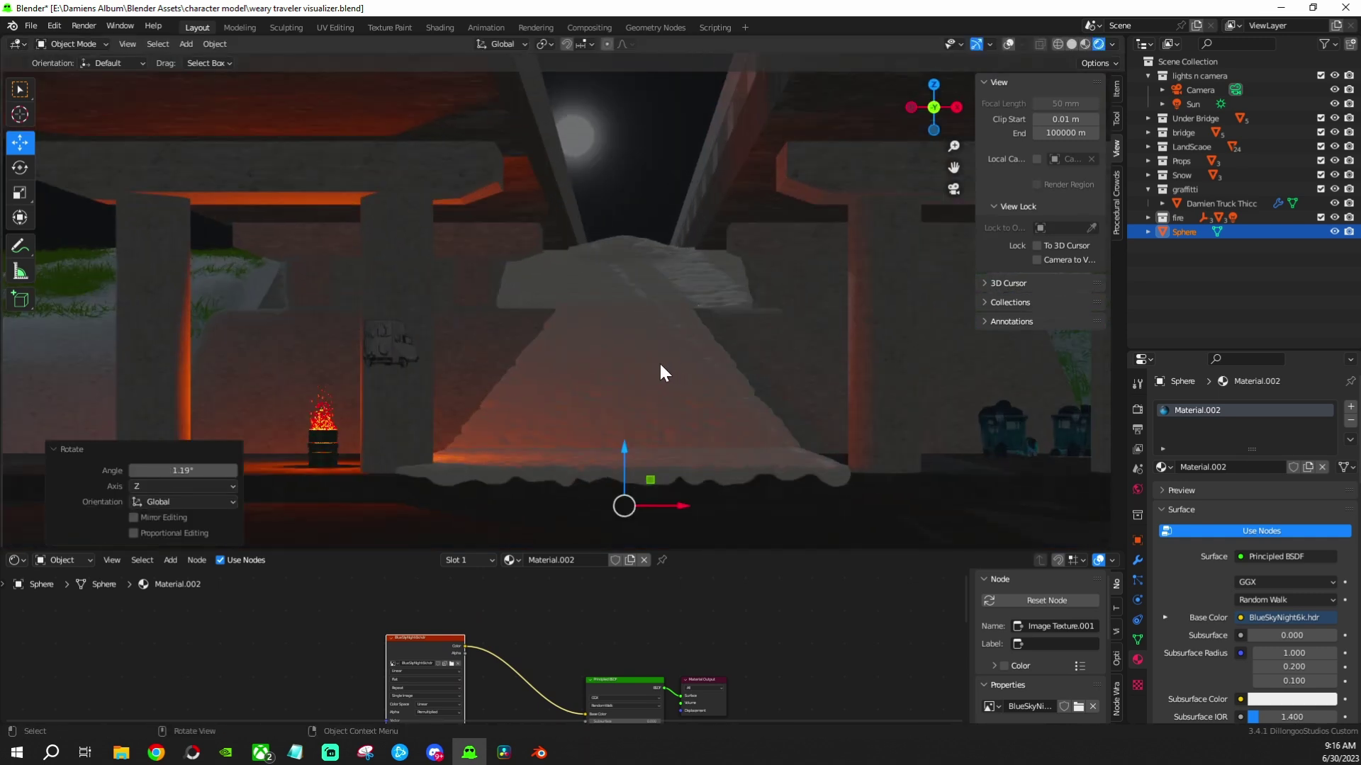
key(Return)
Replace the sky's Principled BSDF with an Emission node wired to Material Output
key(x)
scroll(586, 640, down, 2)
text(emission)
key(Return)
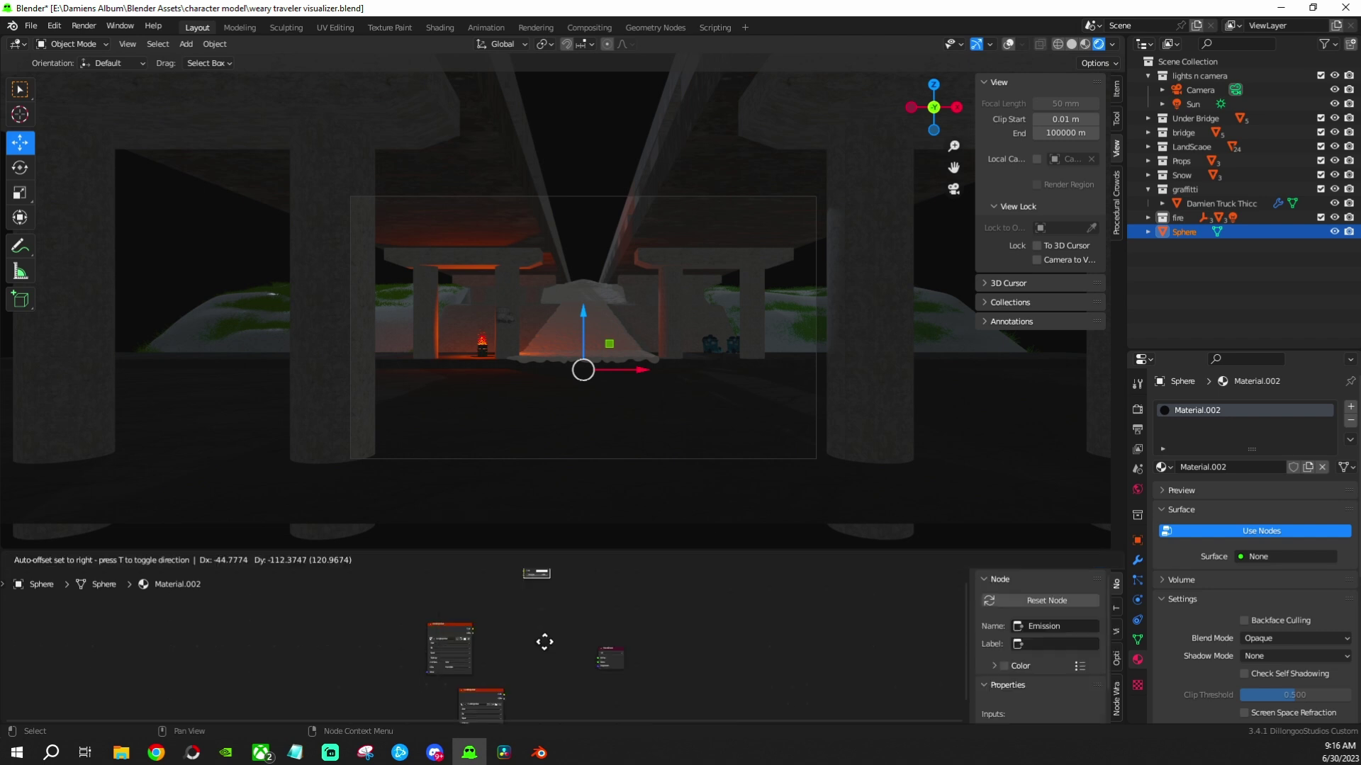
drag(661, 647, 772, 675)
key(r)
key(z)
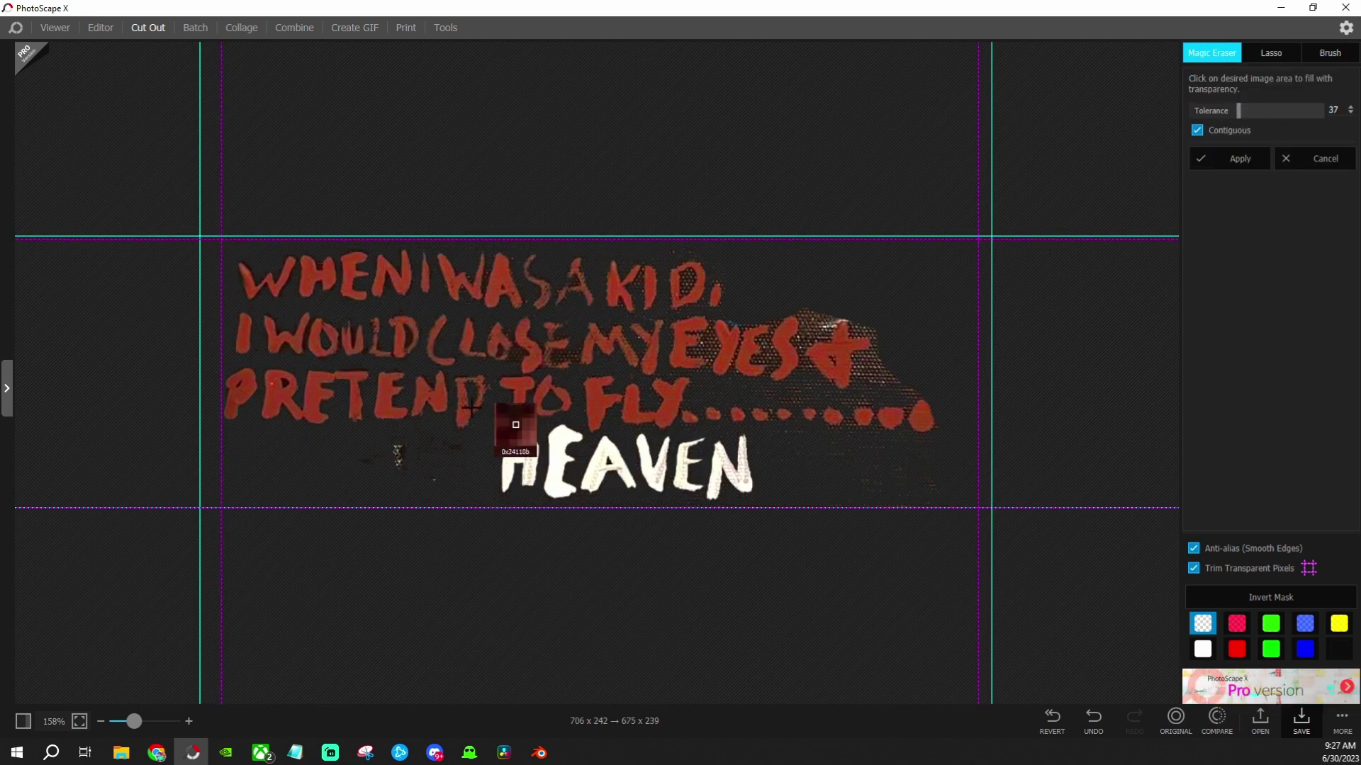
Pan across the HEAVEN graffiti and begin lasso-tracing around its lettering
scroll(981, 269, up, 3)
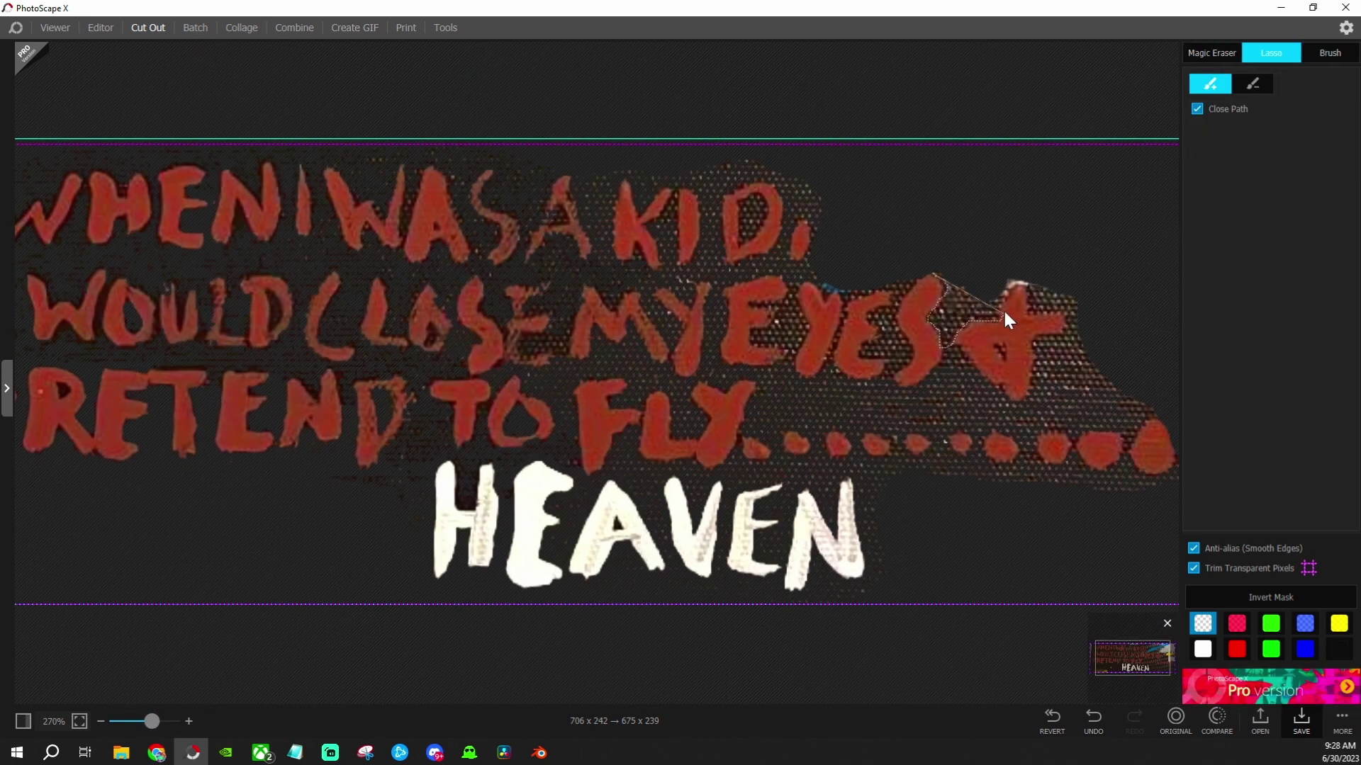
scroll(1116, 458, right, 3)
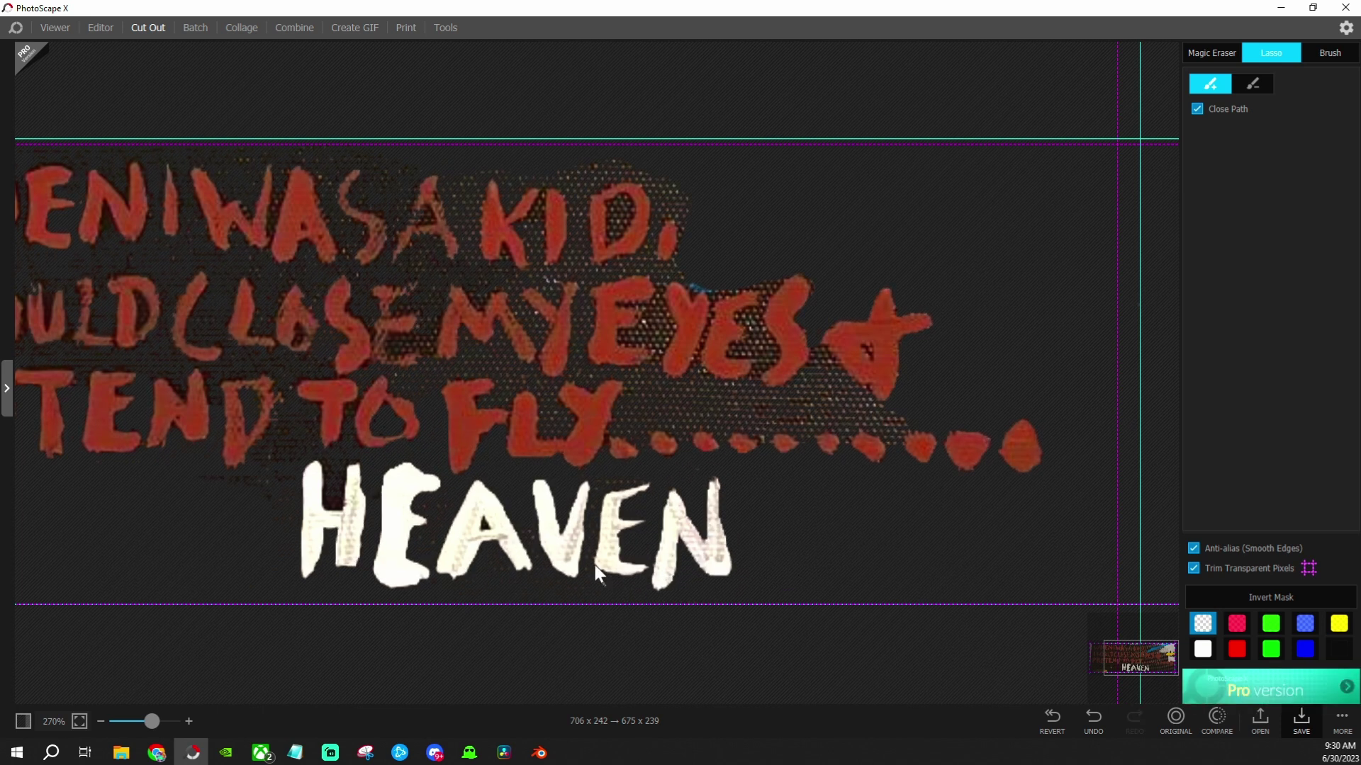
drag(1137, 659, 1120, 668)
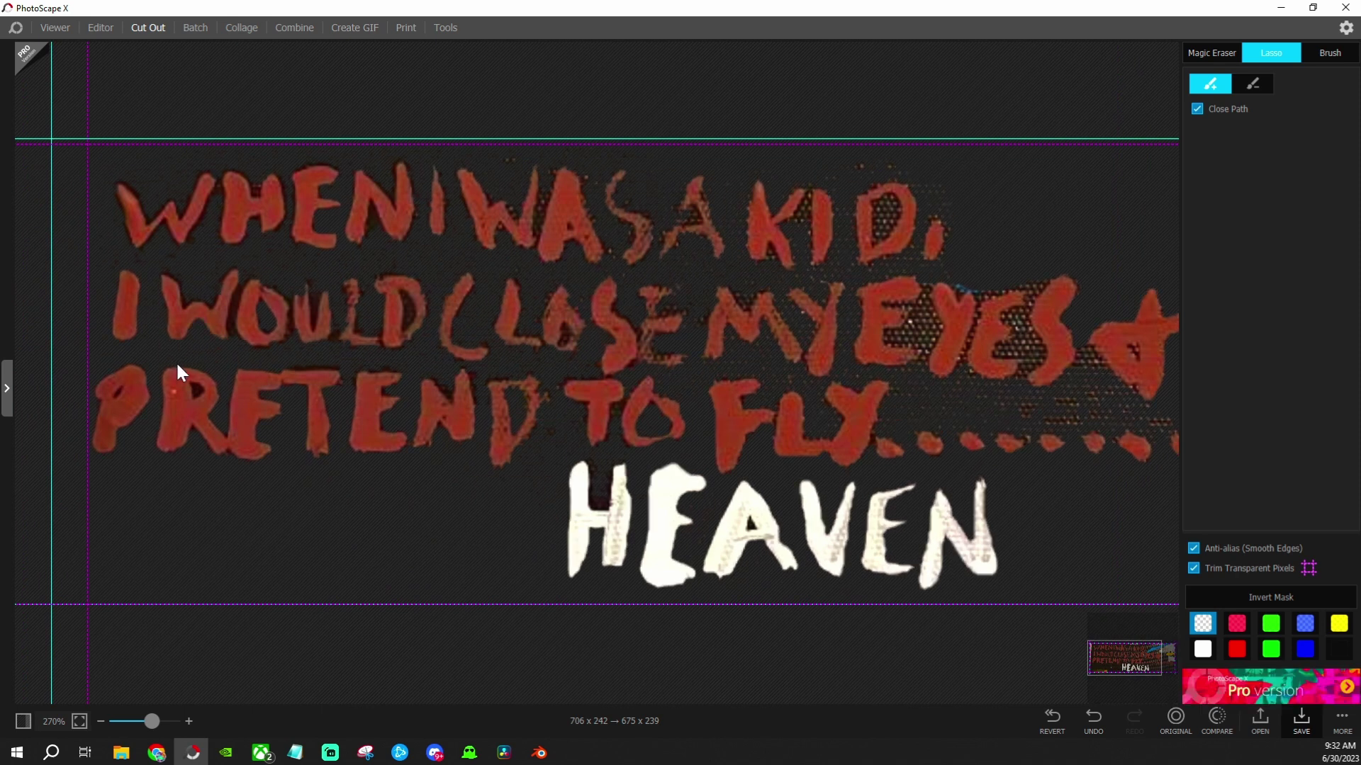
drag(1081, 419, 950, 442)
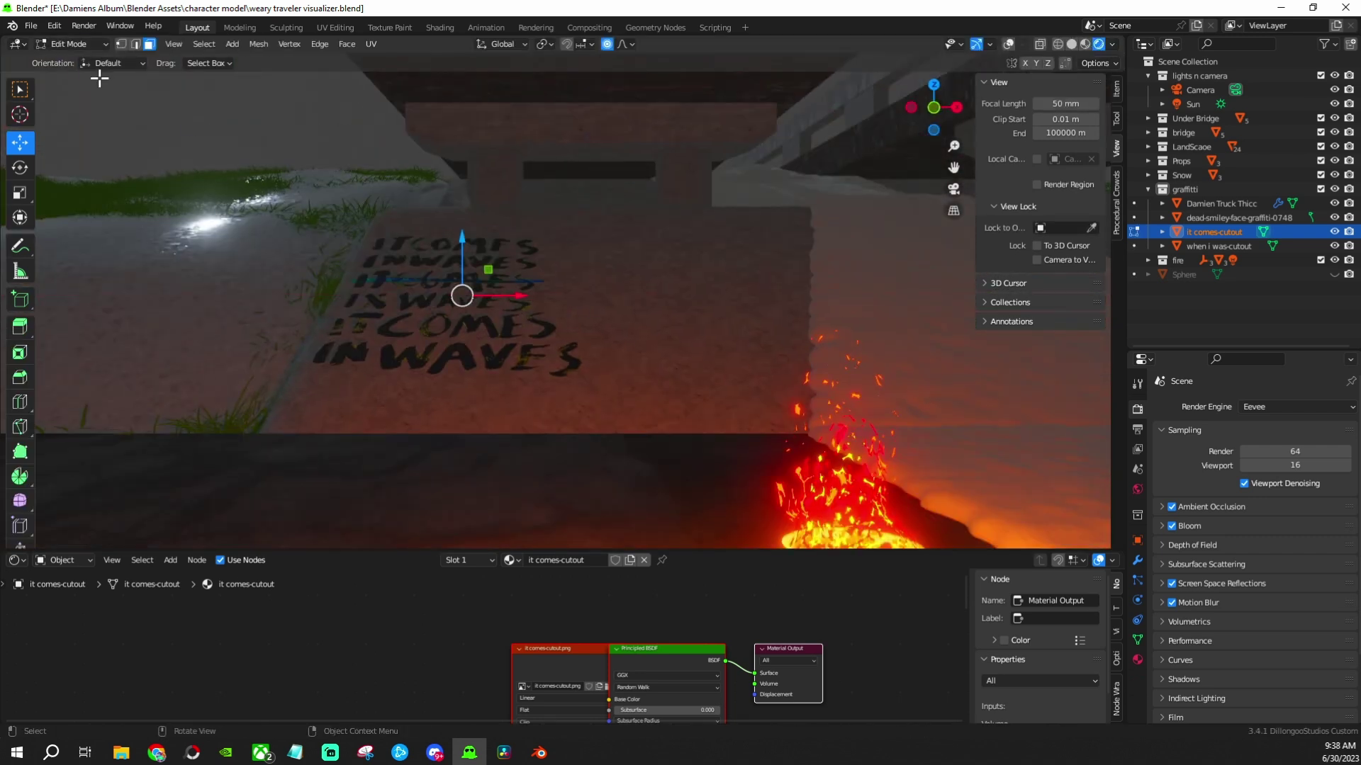
Add a Shrinkwrap modifier wrapping the IT COMES IN WAVES decal onto the wall
key(Tab)
click(1137, 660)
scroll(1260, 592, down, 2)
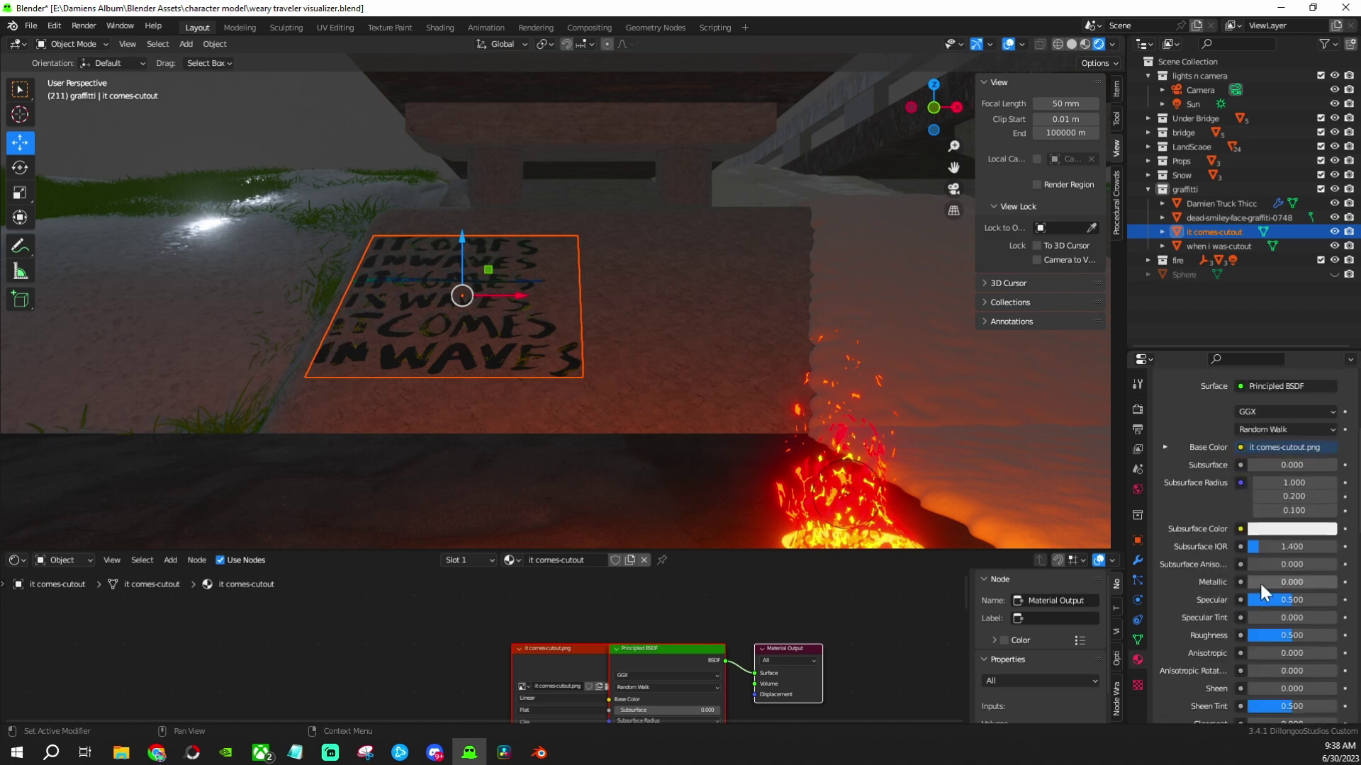
click(1138, 560)
click(1254, 406)
click(1190, 234)
click(1329, 486)
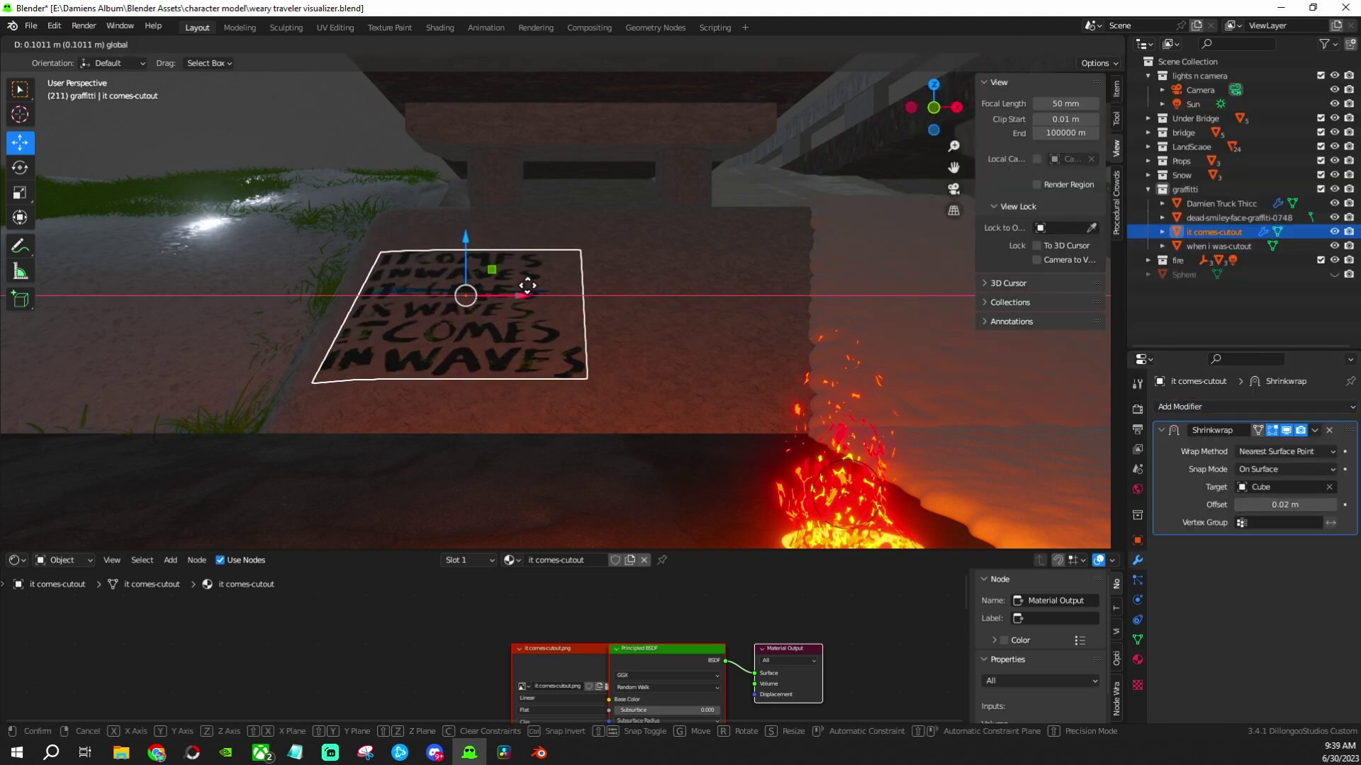
Select the 'when i was' cutout decal and subdivide its mesh with 2 cuts
key(KP_0)
click(673, 312)
middle_drag(667, 323, 697, 339)
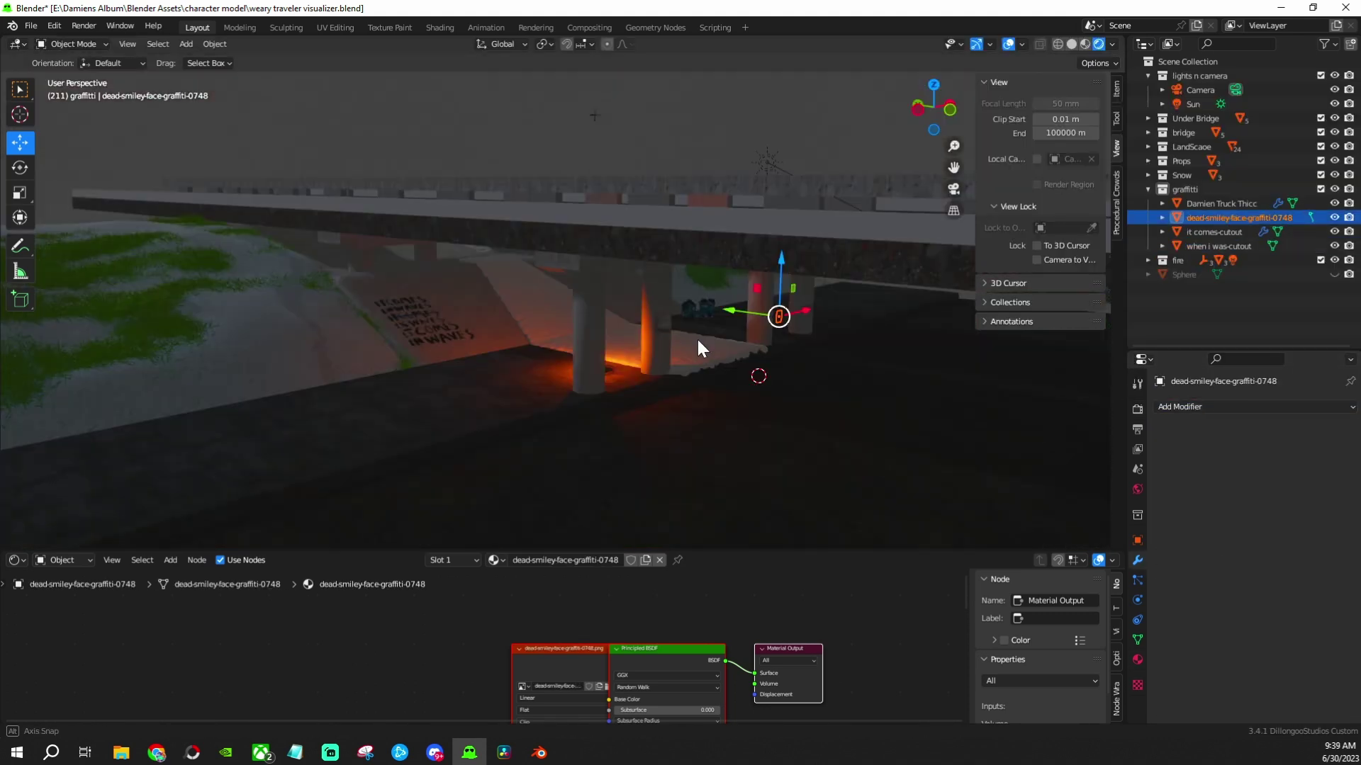
click(697, 338)
key(Tab)
click(232, 439)
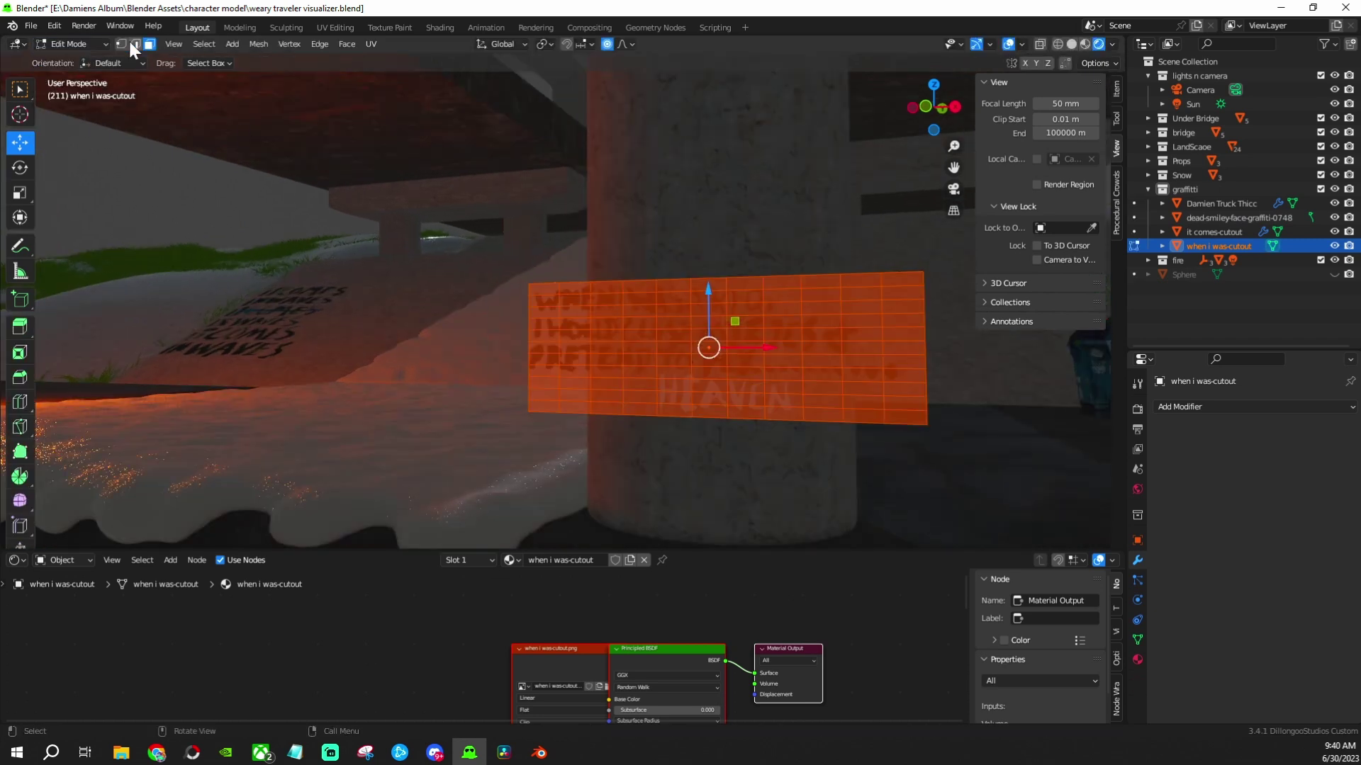
Bend the decal's faces around the pillar and scale it to 0.739
key(r)
click(496, 426)
middle_drag(496, 425, 470, 438)
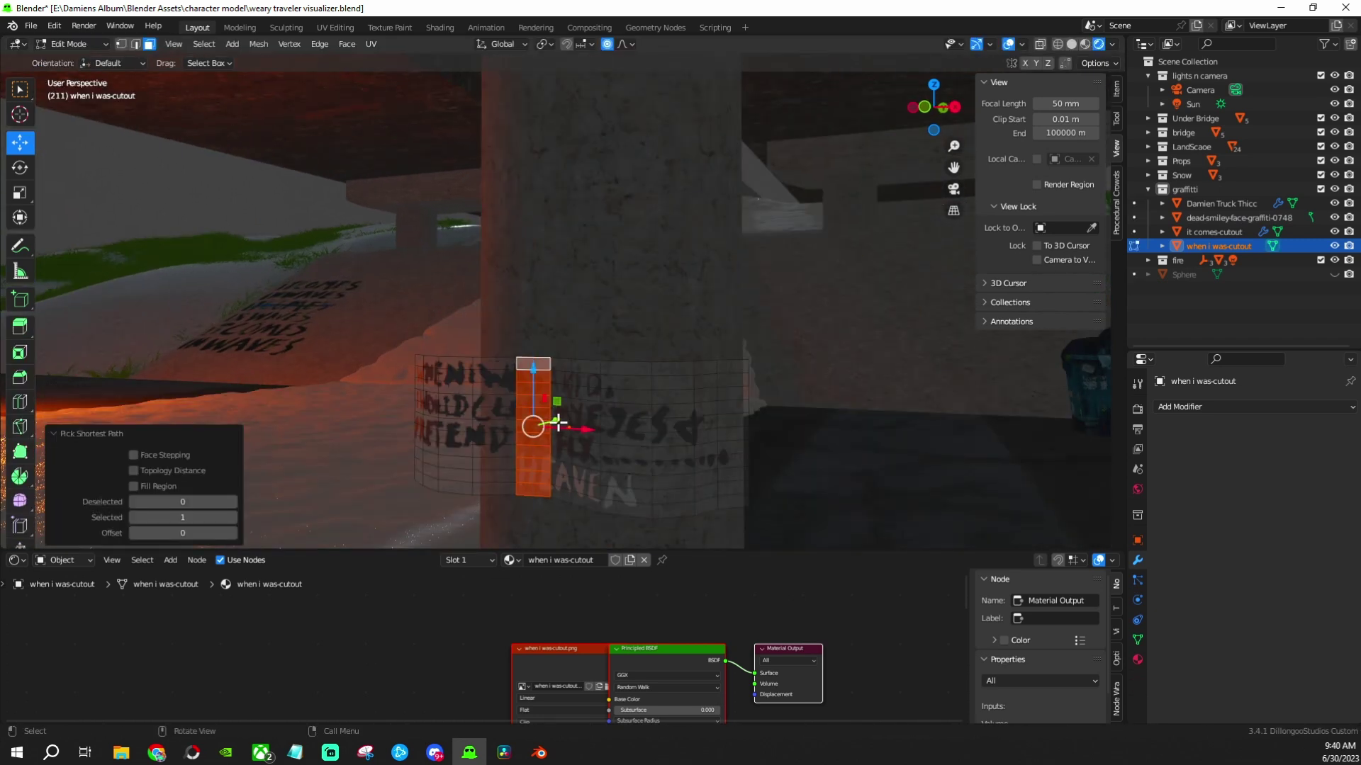
middle_drag(558, 424, 796, 344)
key(Tab)
key(s)
click(788, 394)
Shrinkwrap the 'when i was' decal onto pillar Cylinder.001 using nearest surface point
click(1254, 406)
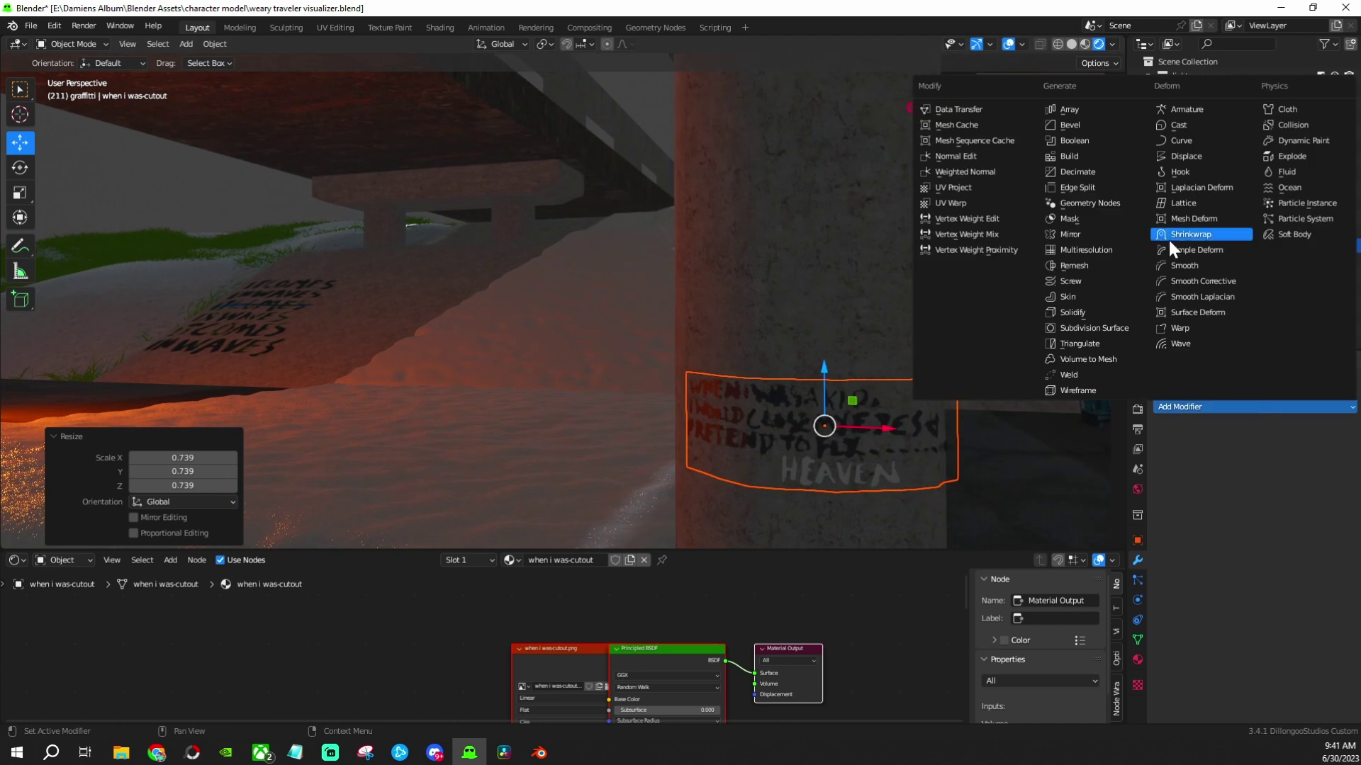
click(1191, 234)
click(1259, 484)
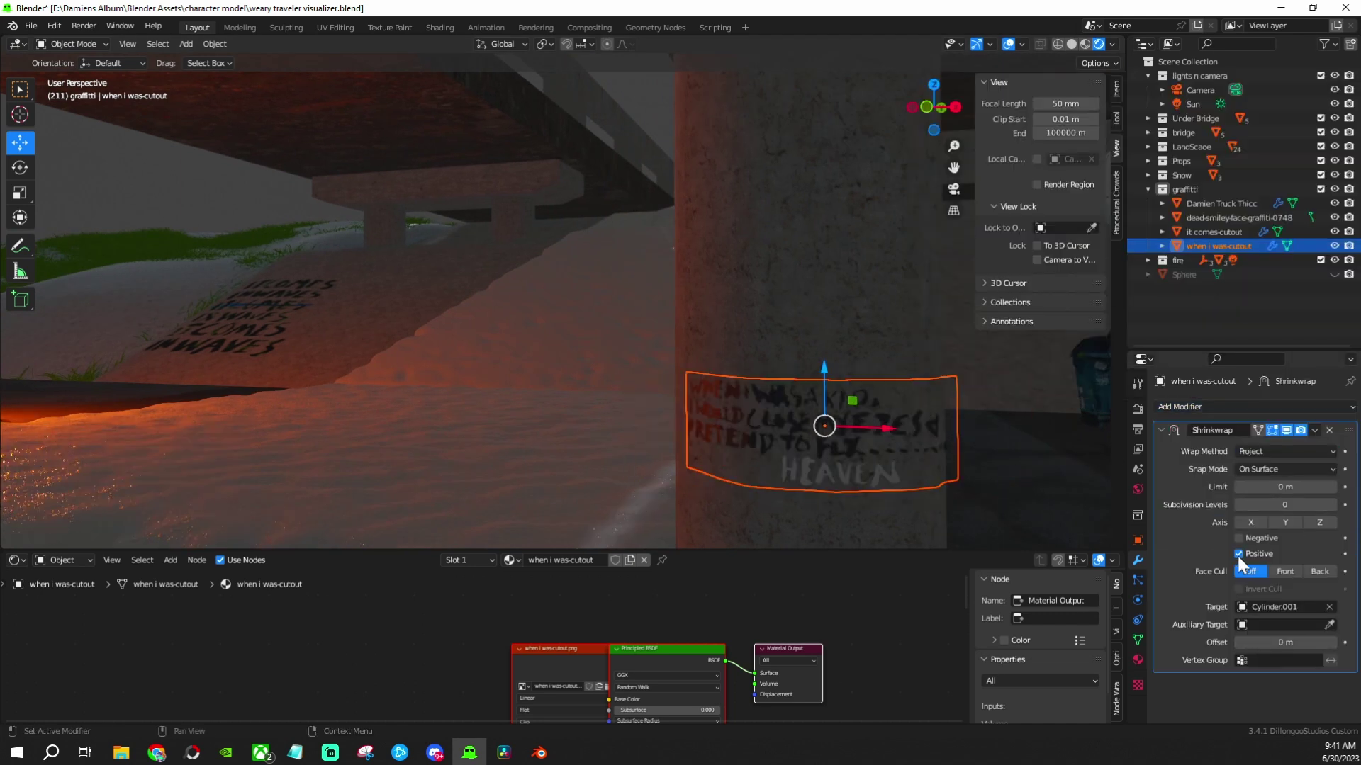
key(ctrl+z)
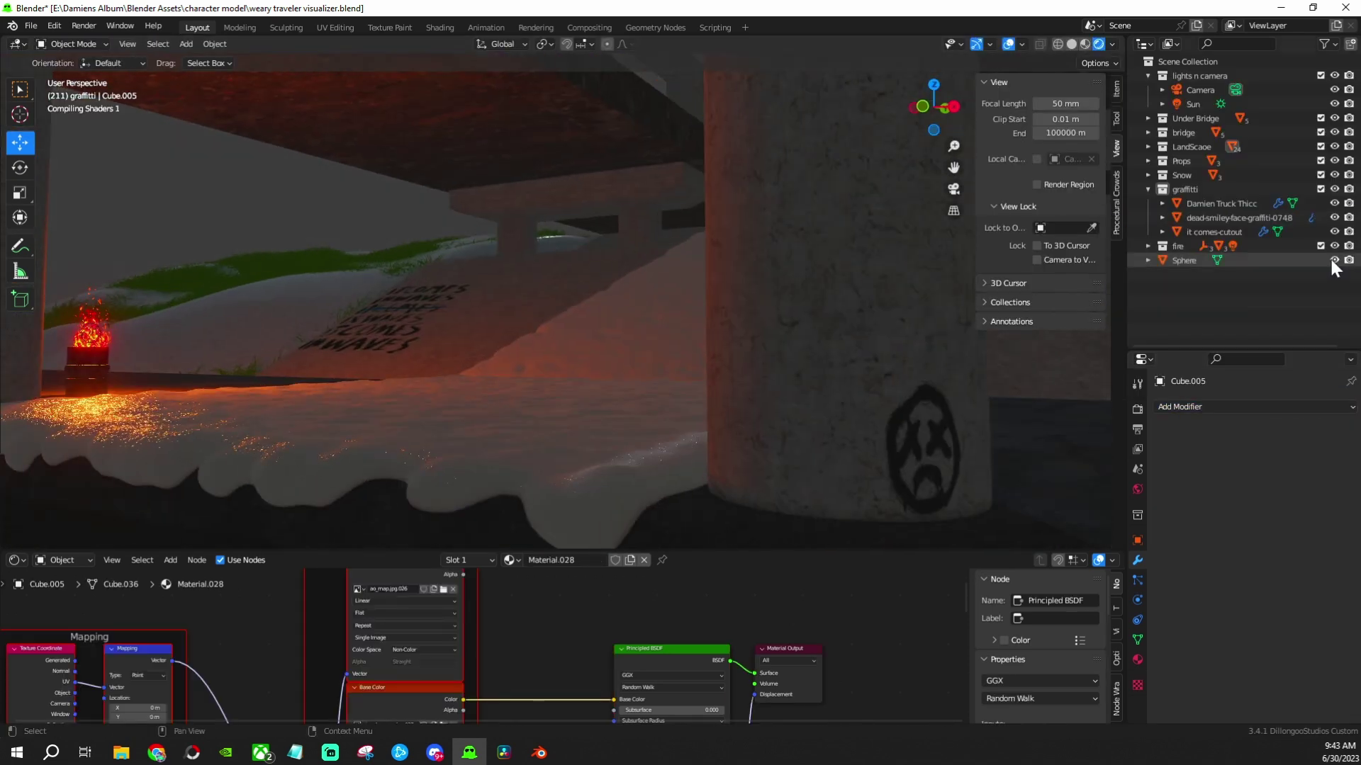
middle_drag(565, 321, 394, 360)
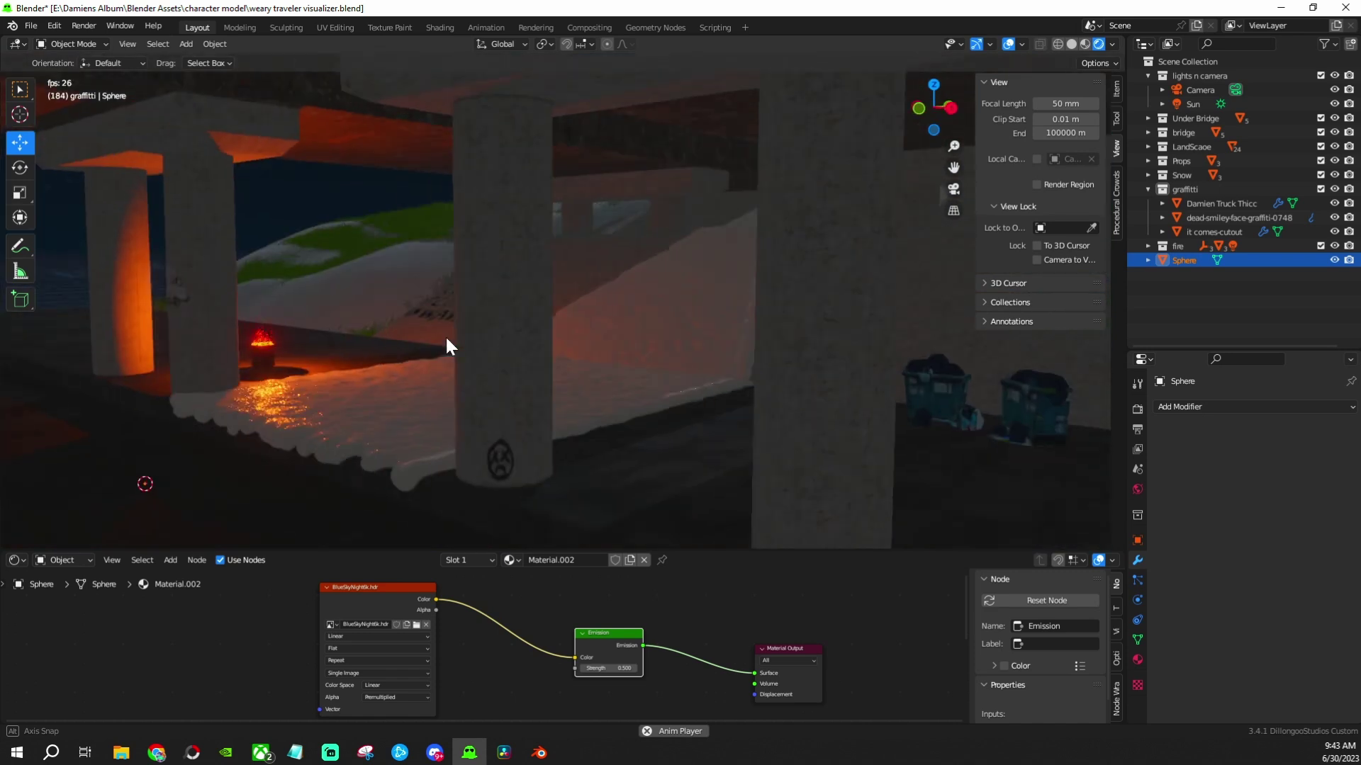
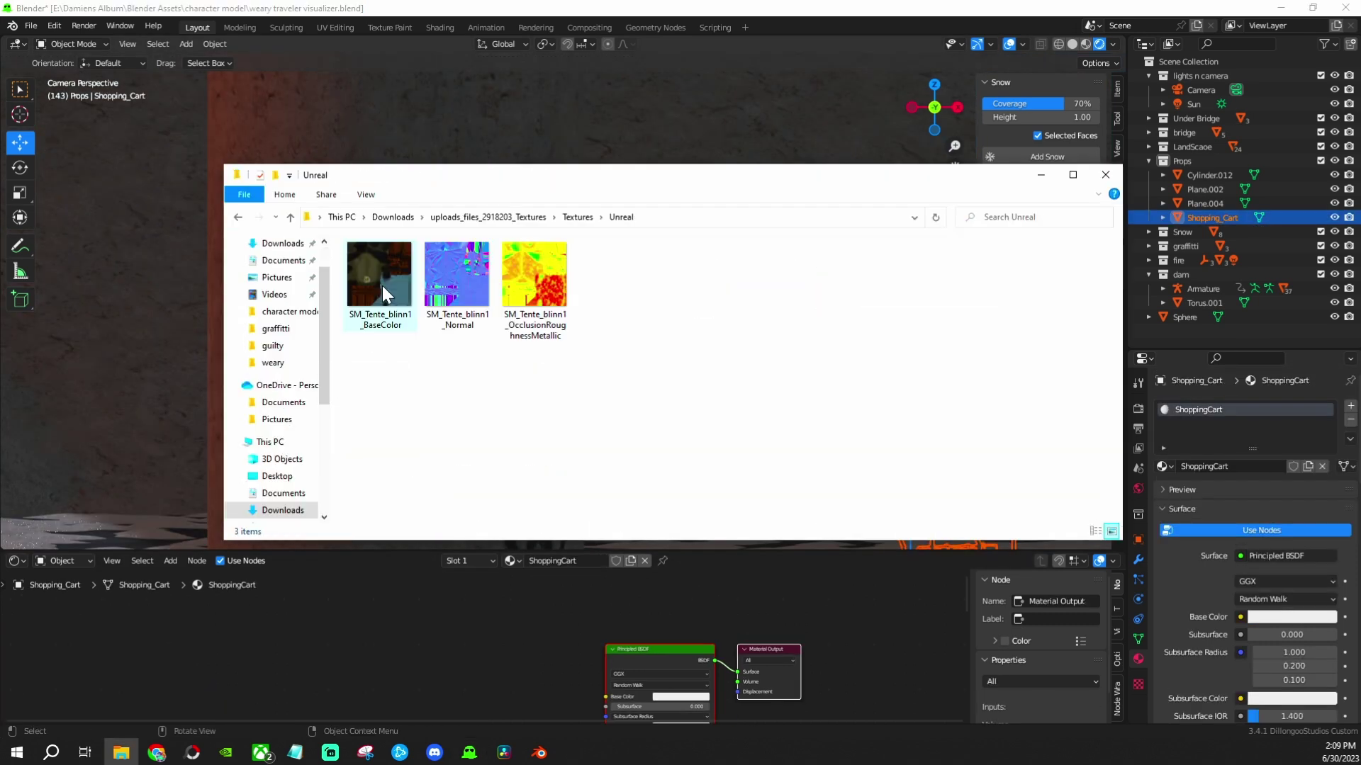
Browse the downloaded Unreal texture folder, then close File Explorer to return to Blender
click(290, 217)
click(1105, 176)
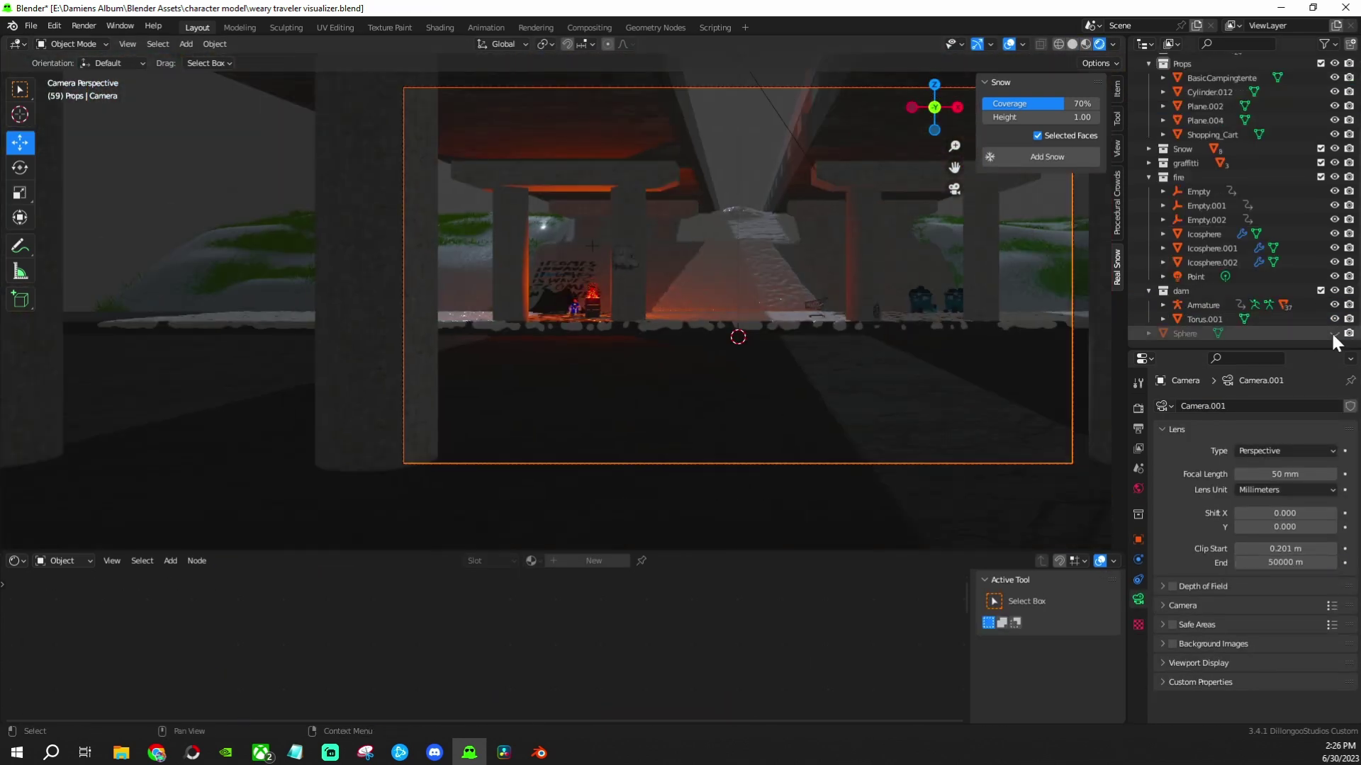
Set the viewport Clip Start to 0.01 m and orbit to a side view of the character
double_click(1308, 549)
text(.01)
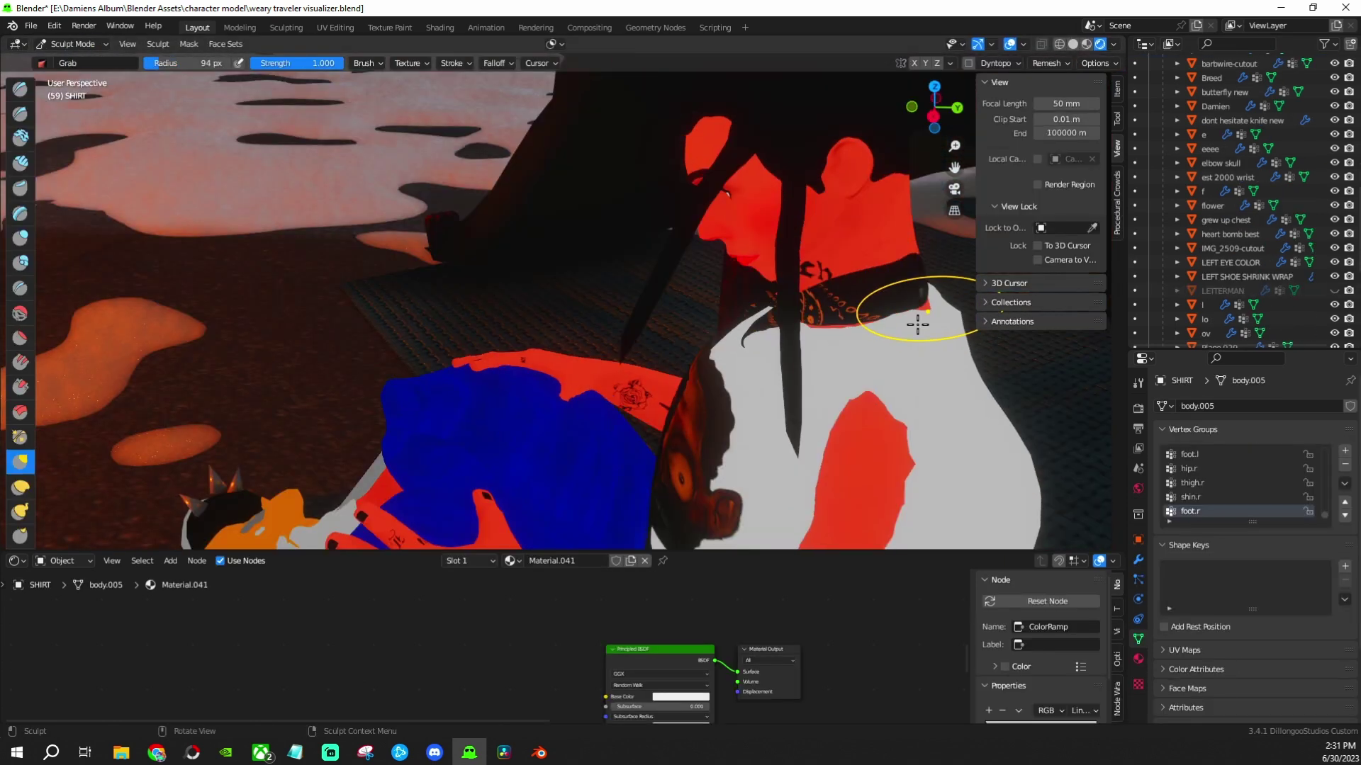
middle_drag(917, 323, 744, 410)
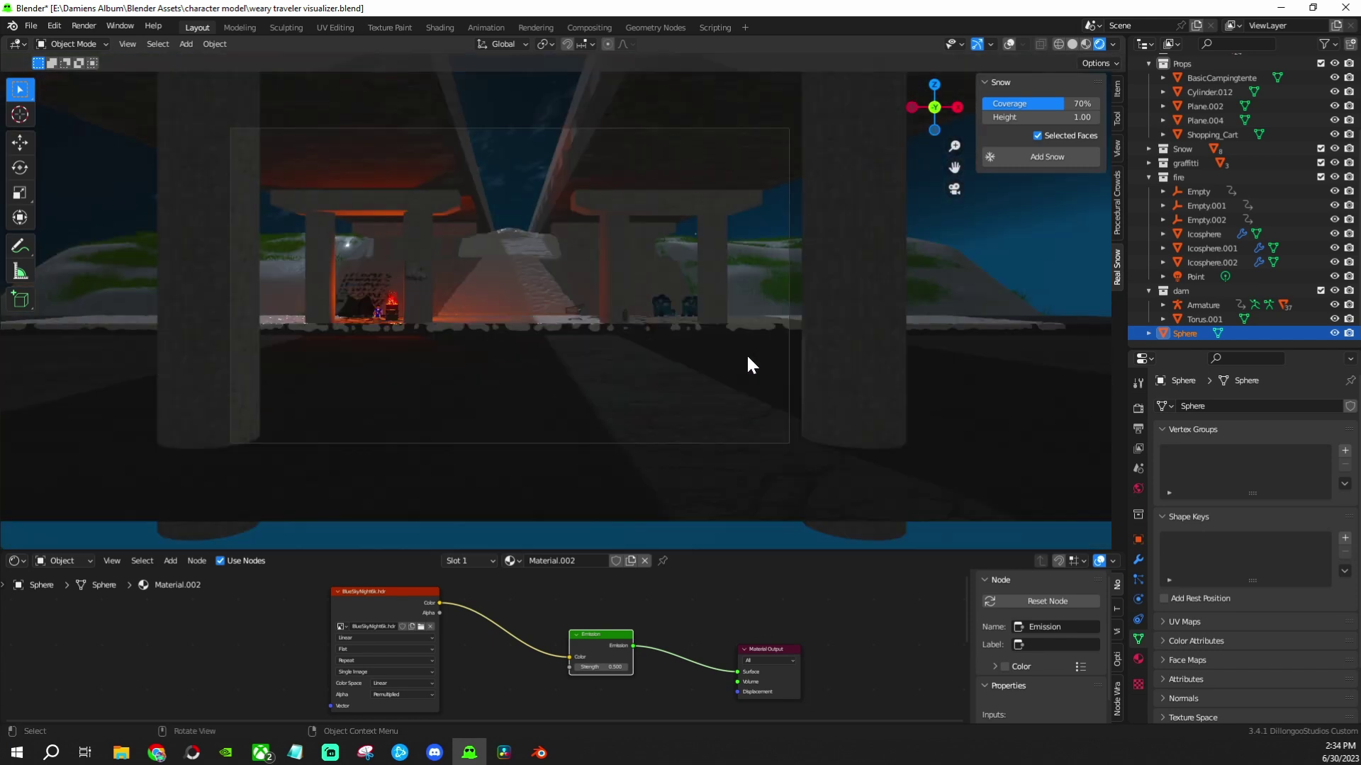
Add a plane along the road and apply a fine subdivision to its mesh
middle_drag(504, 343, 656, 404)
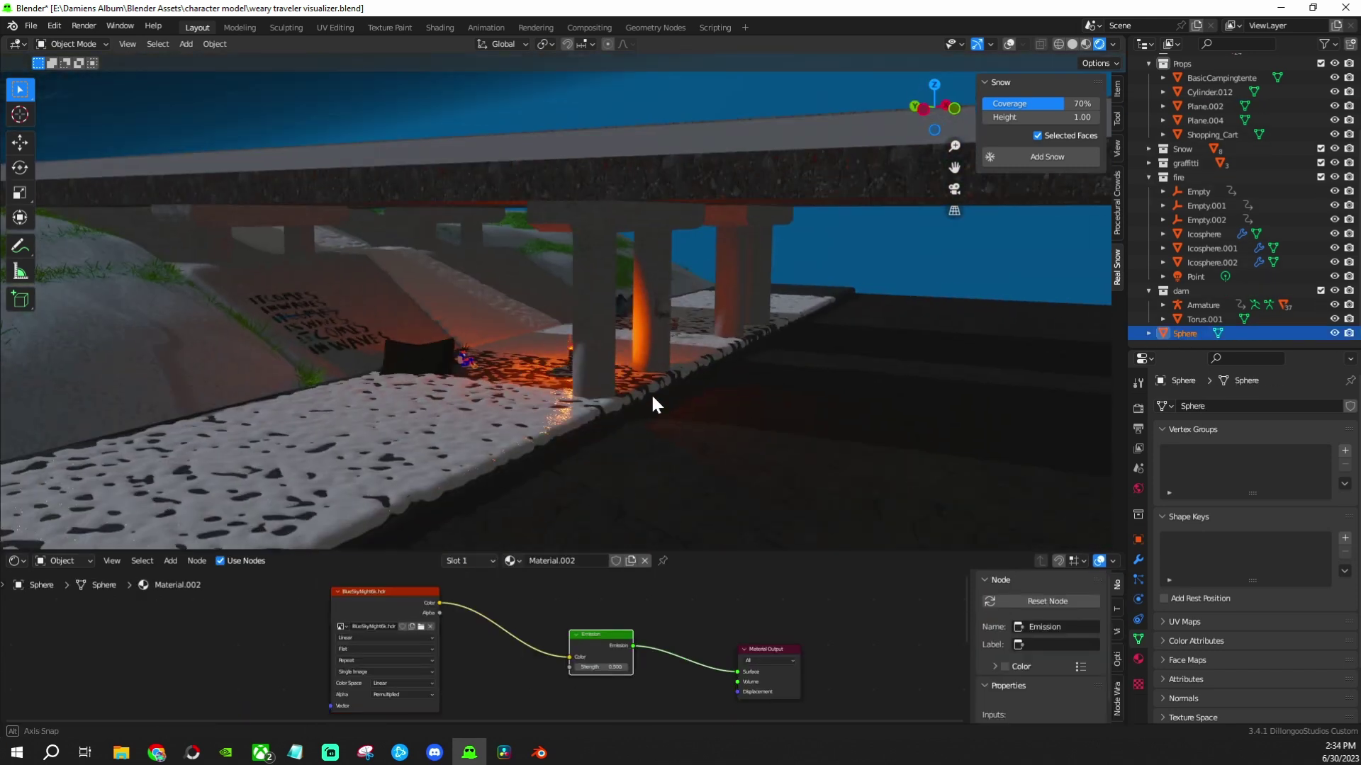
key(shift+r)
key(Tab)
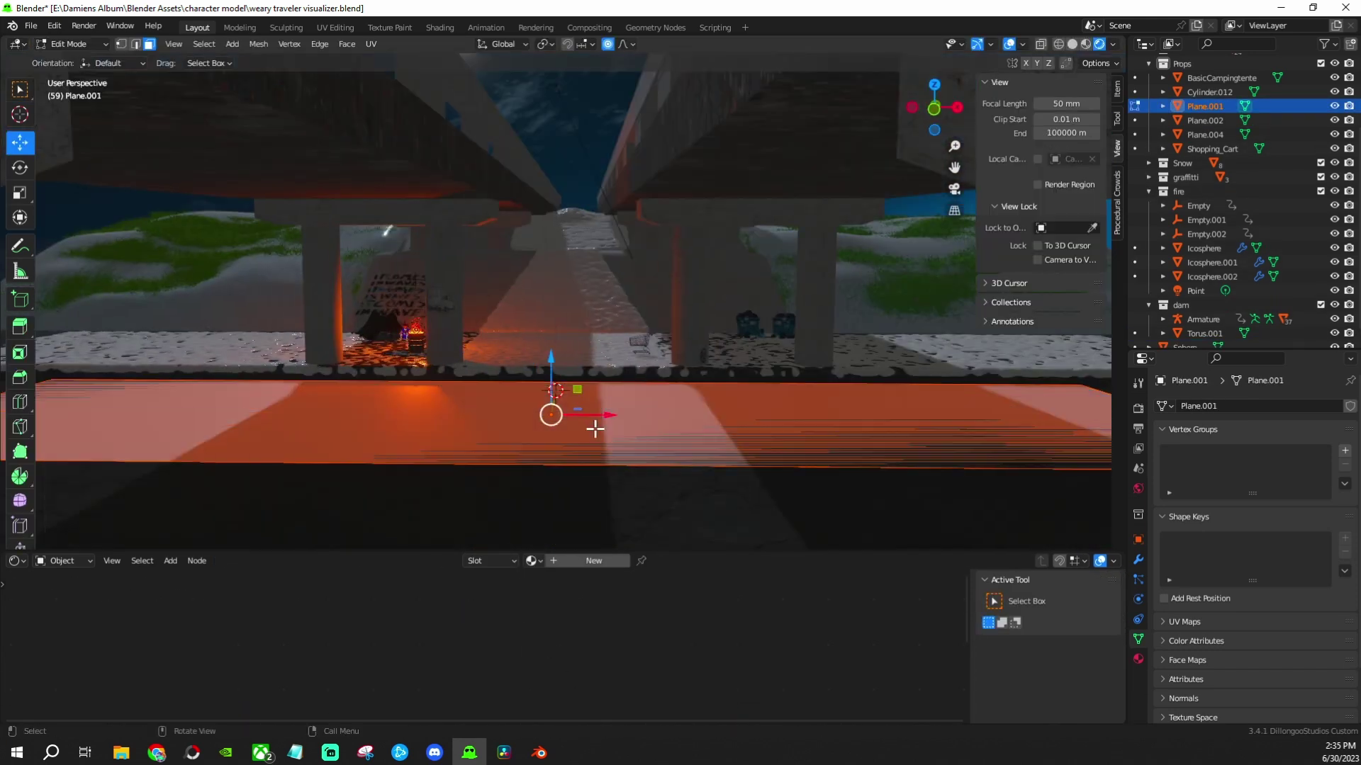
key(Tab)
key(ctrl+a)
click(71, 44)
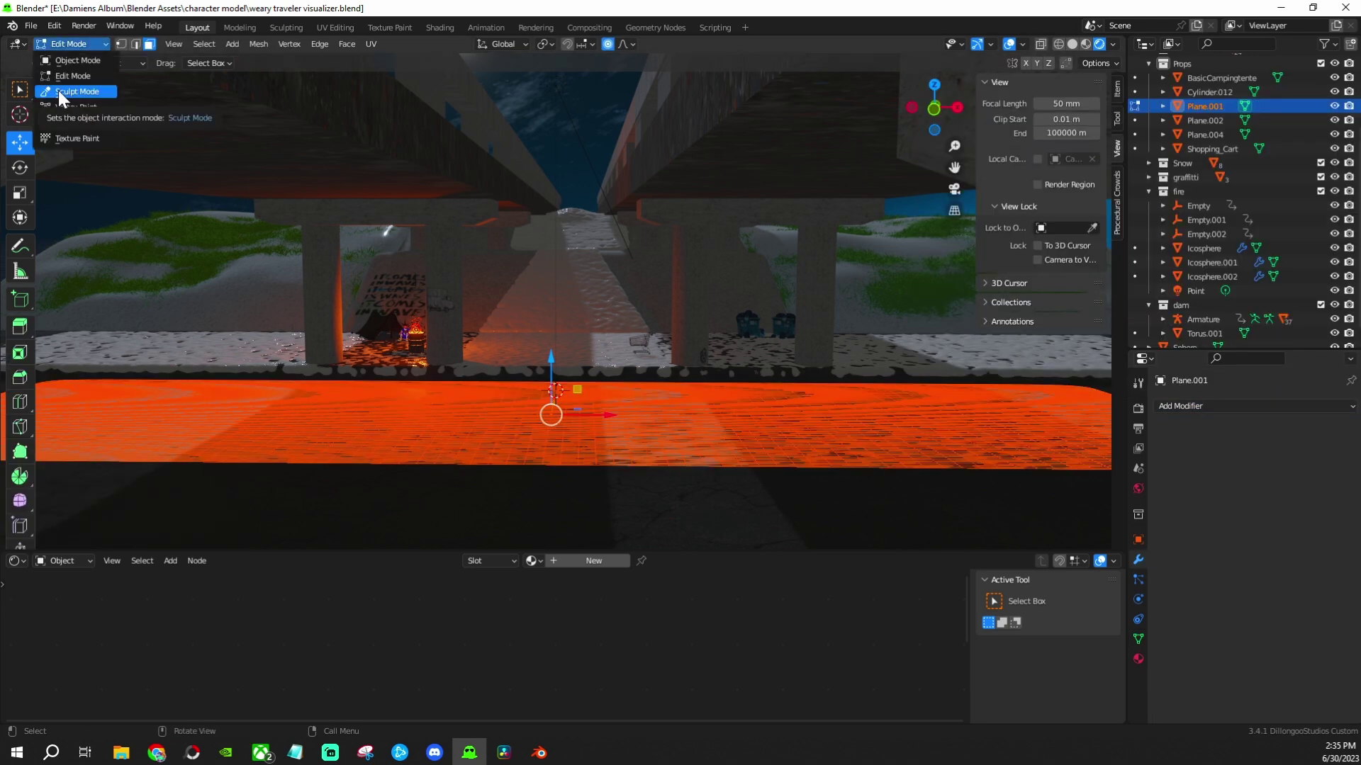
Select a path of faces across the plane and press them down along Z
mouse_move(613, 461)
middle_down()
mouse_move(44, 103)
mouse_move(607, 359)
mouse_move(606, 286)
middle_up()
key(alt+a)
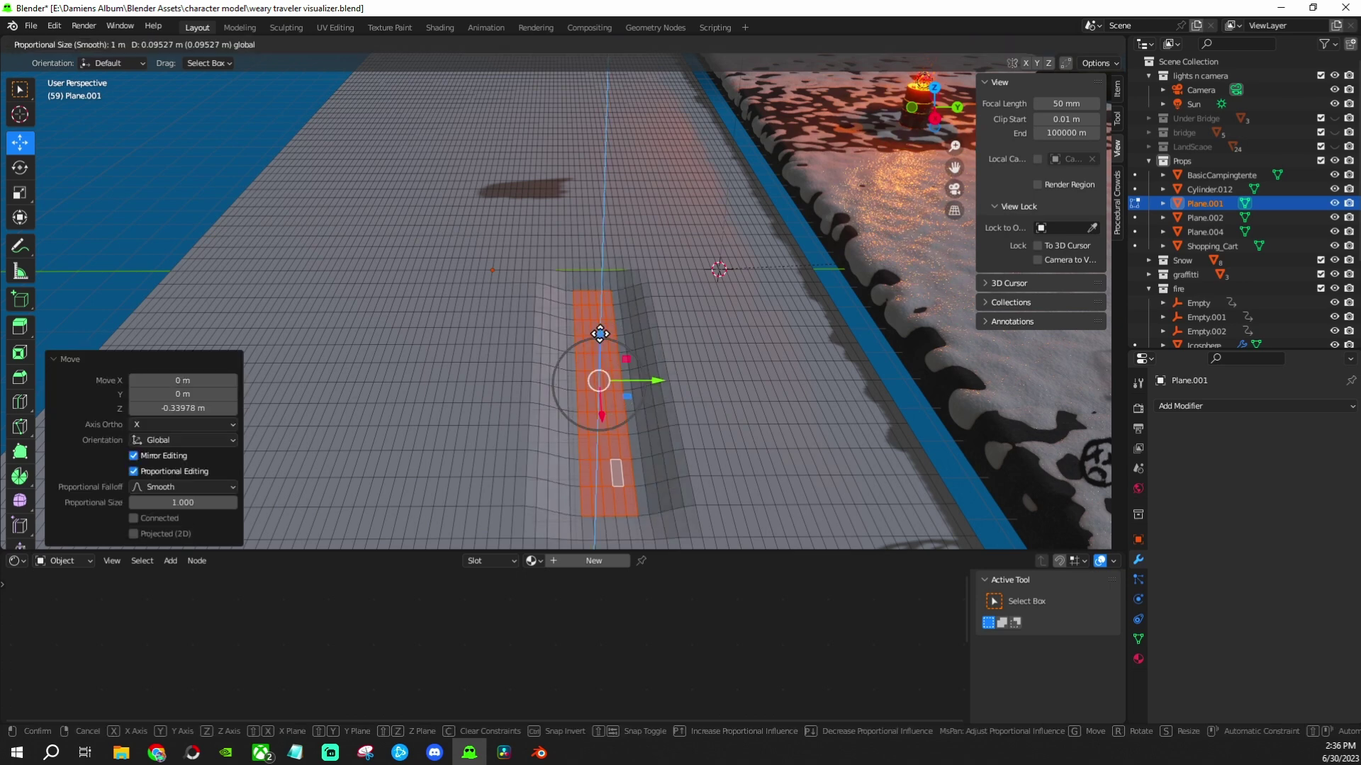
click(599, 334)
ctrl+click(775, 374)
mouse_move(774, 373)
middle_down()
mouse_move(556, 410)
mouse_move(675, 468)
mouse_move(659, 178)
middle_up()
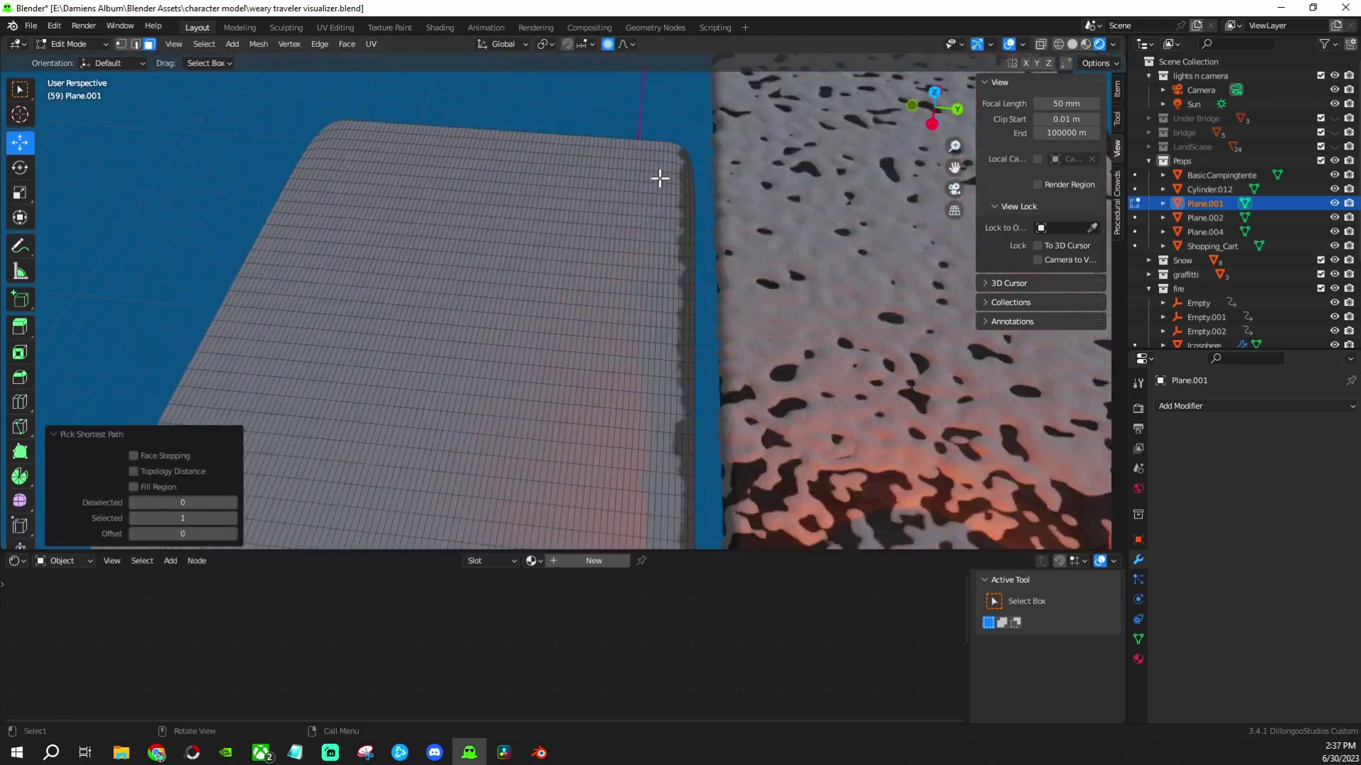
scroll(660, 179, down, 5)
key(g)
key(z)
click(841, 456)
Shift the lowered faces along Y to refine the dip
scroll(782, 454, up, 3)
key(g)
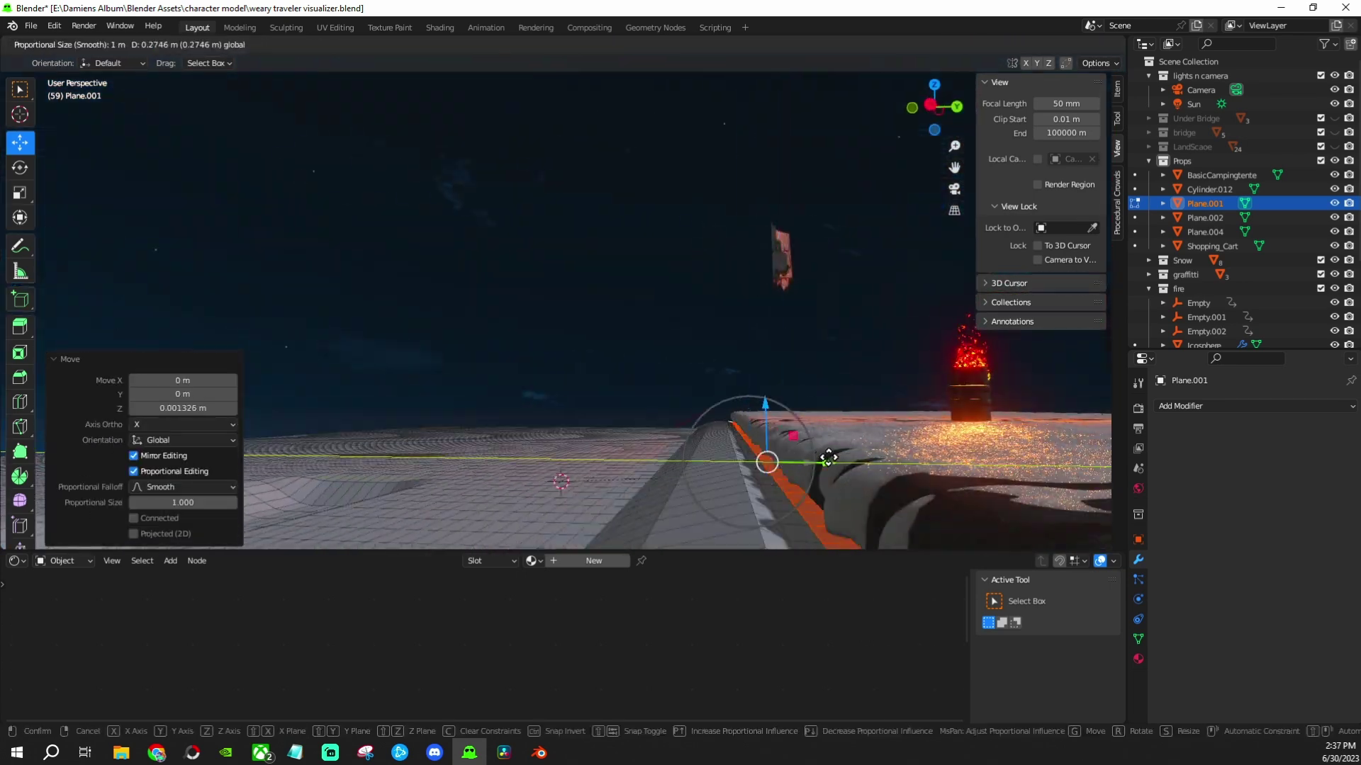
key(y)
click(828, 457)
mouse_move(827, 457)
middle_down()
mouse_move(713, 492)
mouse_move(571, 486)
mouse_move(659, 434)
middle_up()
From top view, lower a rectangular patch of faces and leave Edit Mode
key(KP_7)
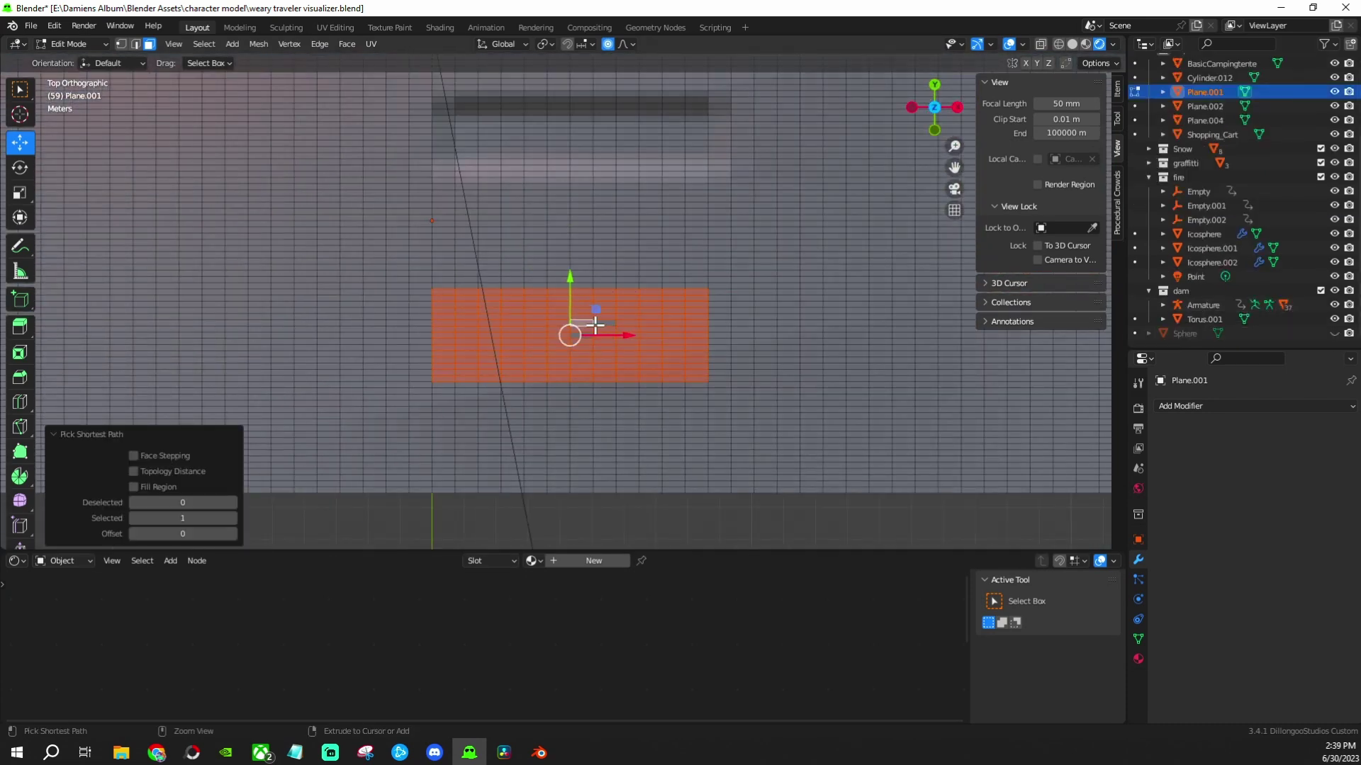
shift+middle_drag(595, 324, 674, 200)
key(g)
key(z)
click(623, 382)
mouse_move(624, 383)
middle_down()
mouse_move(643, 385)
mouse_move(496, 248)
middle_up()
key(Tab)
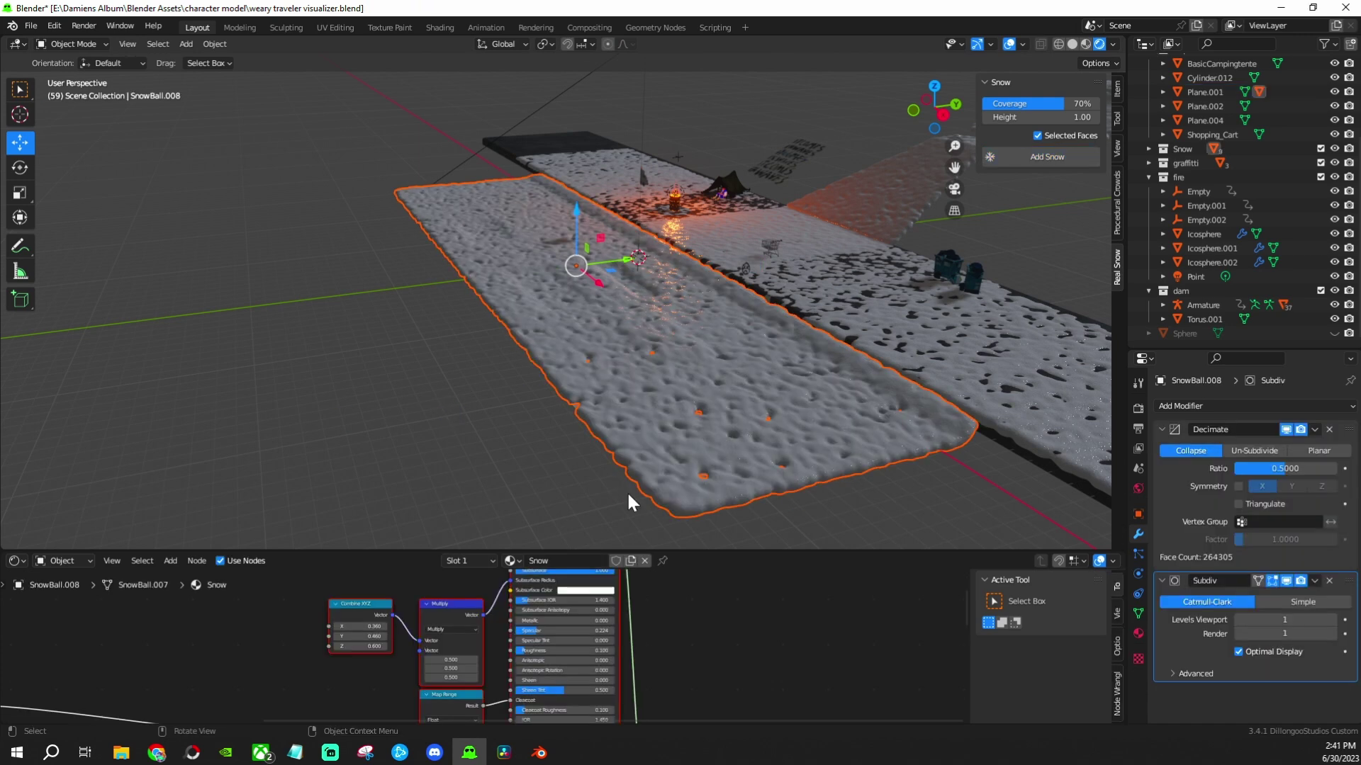
Delete the unwanted snow object and lower the remaining snow slab
mouse_move(626, 491)
middle_down()
mouse_move(897, 313)
mouse_move(569, 91)
middle_up()
key(Delete)
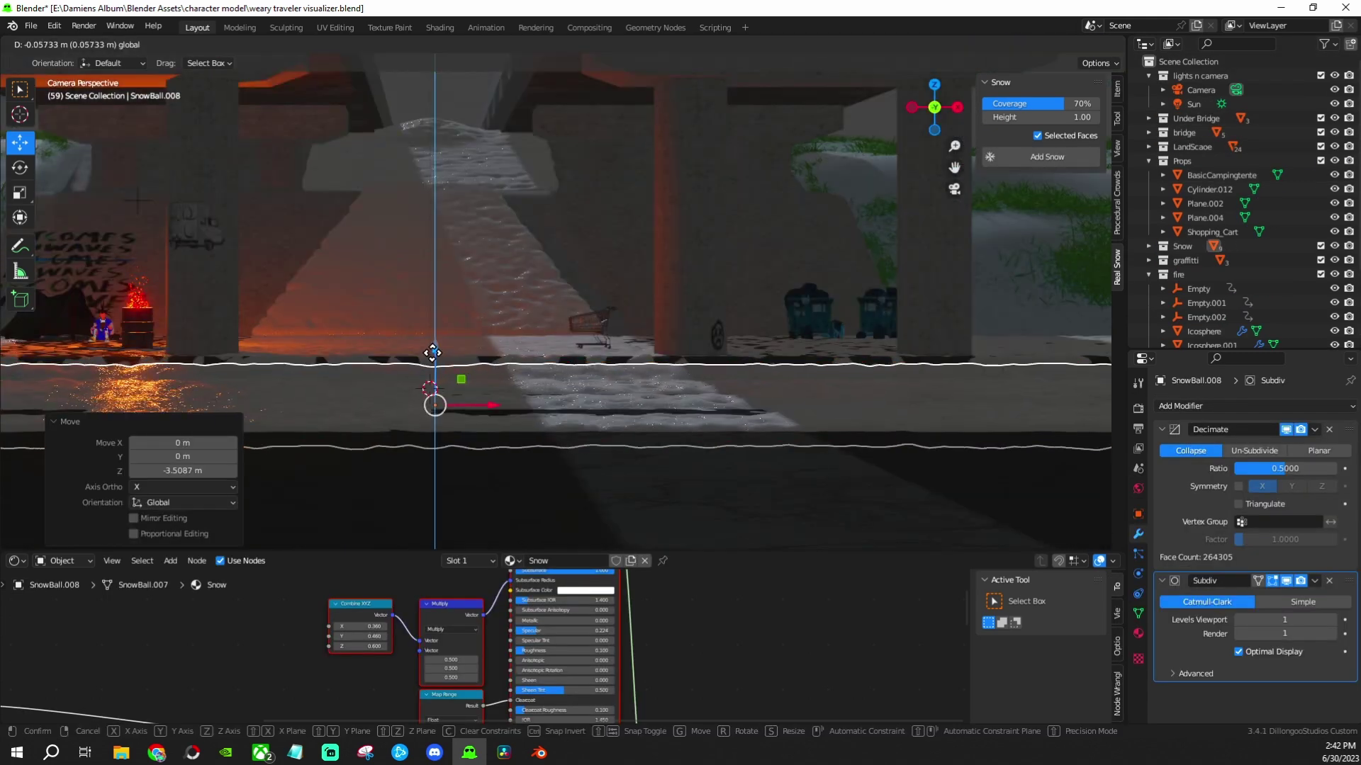
click(491, 317)
scroll(491, 317, down, 2)
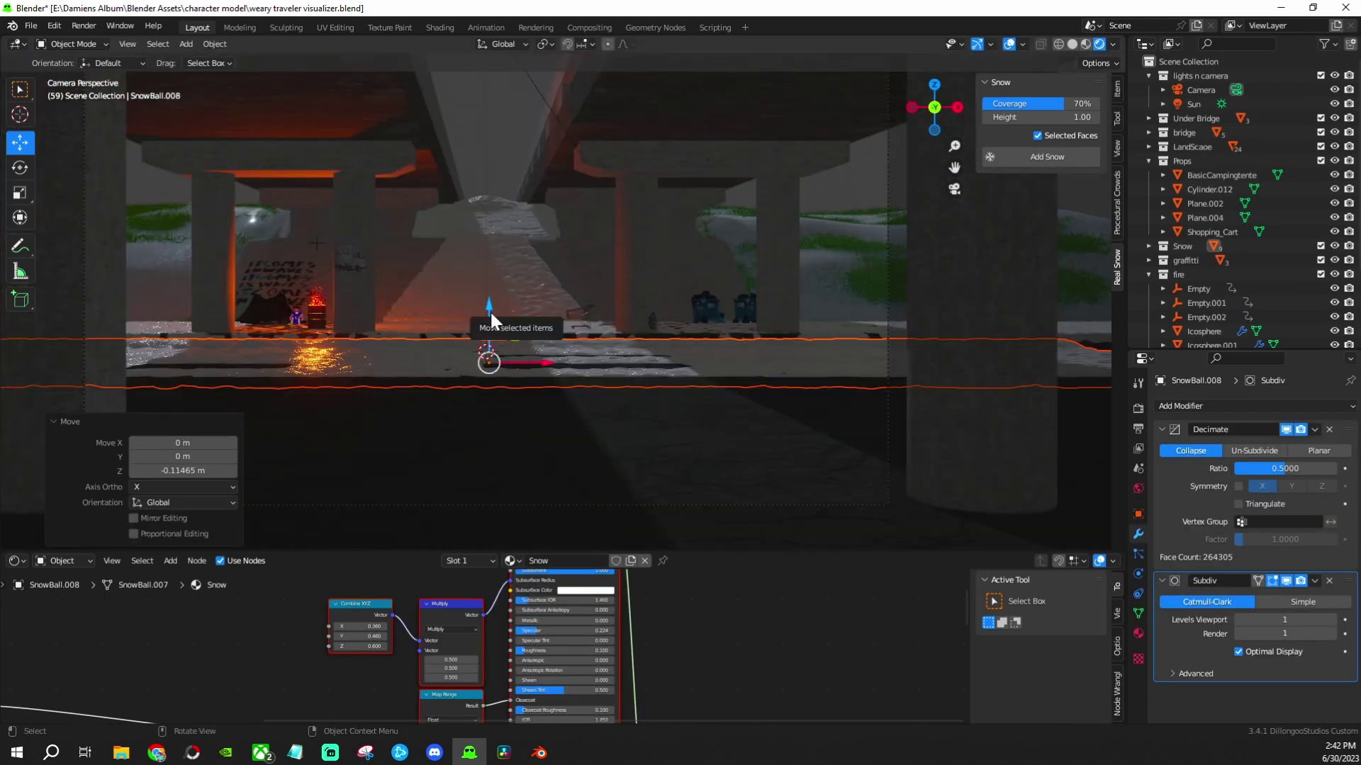
middle_drag(488, 295, 606, 389)
Duplicate the snow slab, rotate the copy -180.672° about Z and slide it along Y
key(ctrl+c)
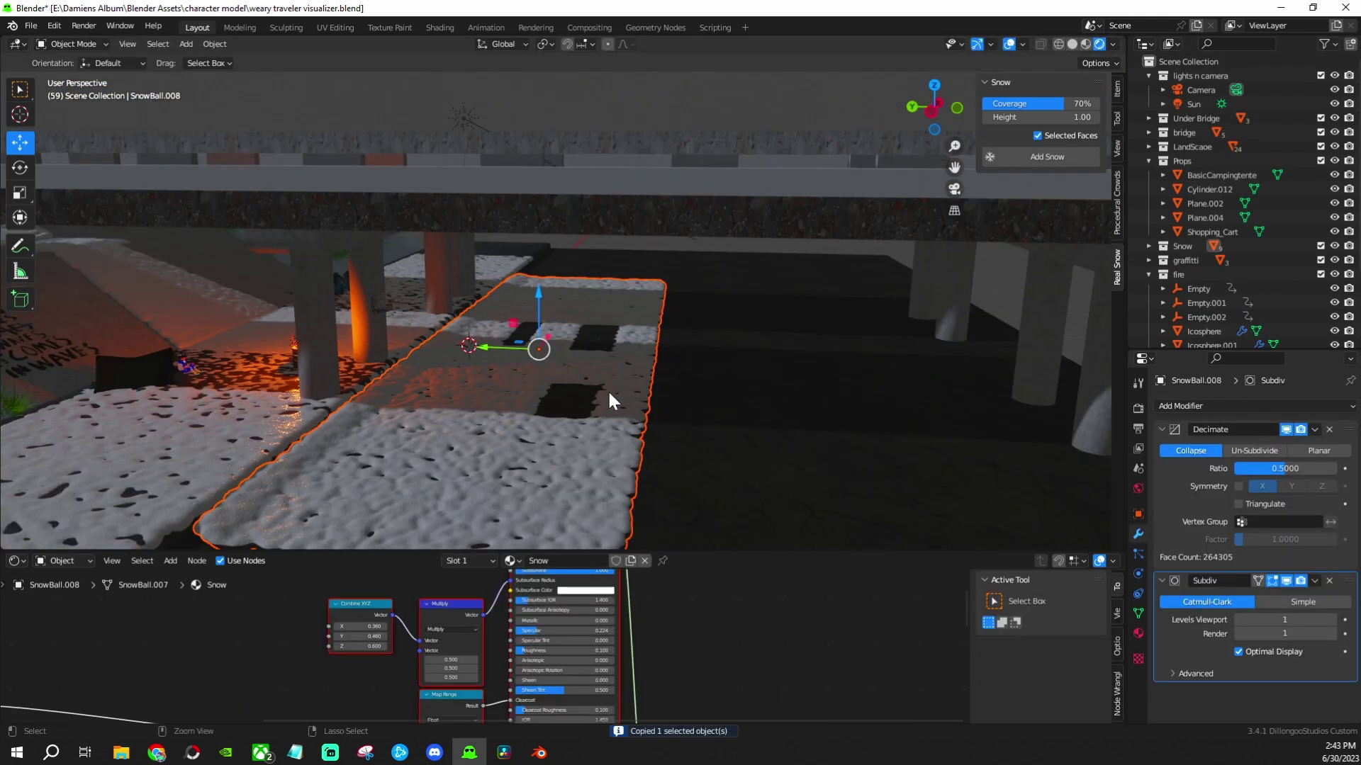
key(ctrl+v)
text(gyxz)
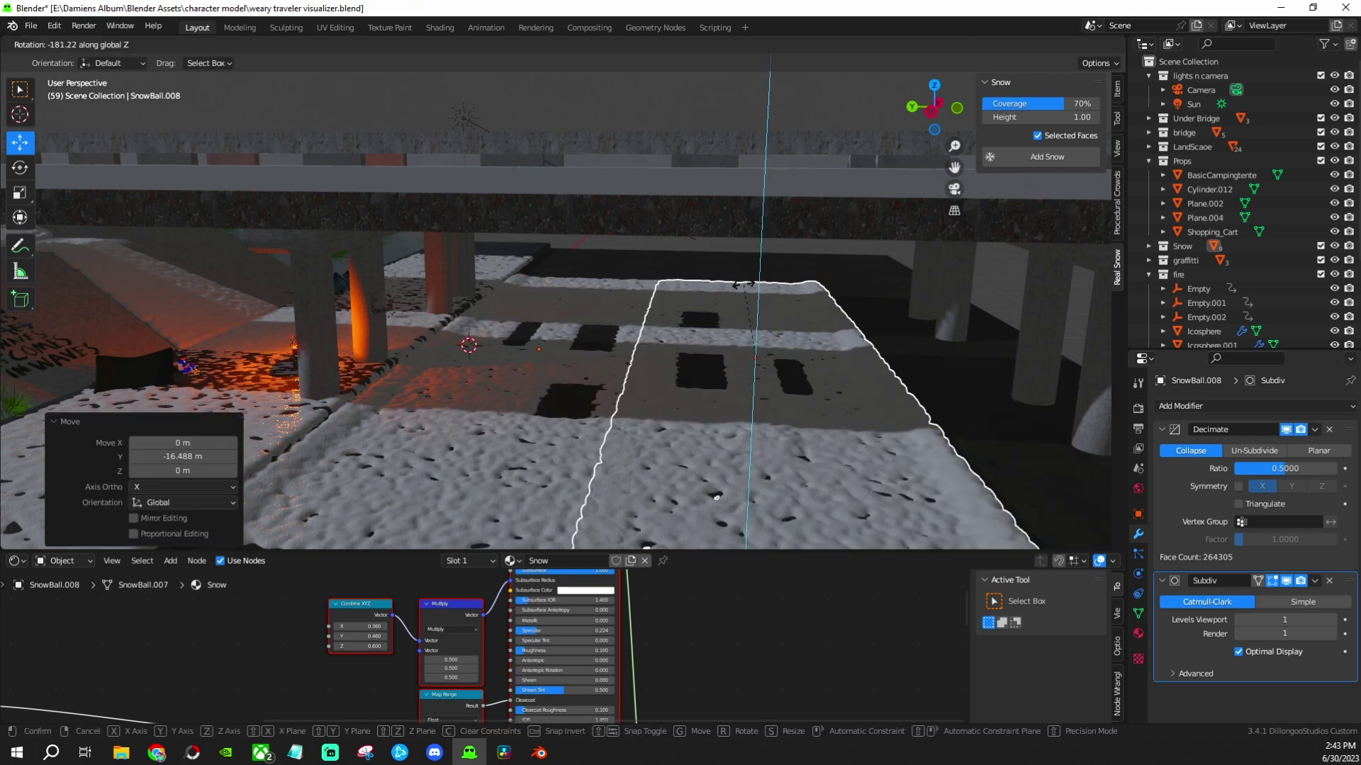
text(-180.672d)
key(Return)
key(g)
key(y)
key(Return)
key(KP_0)
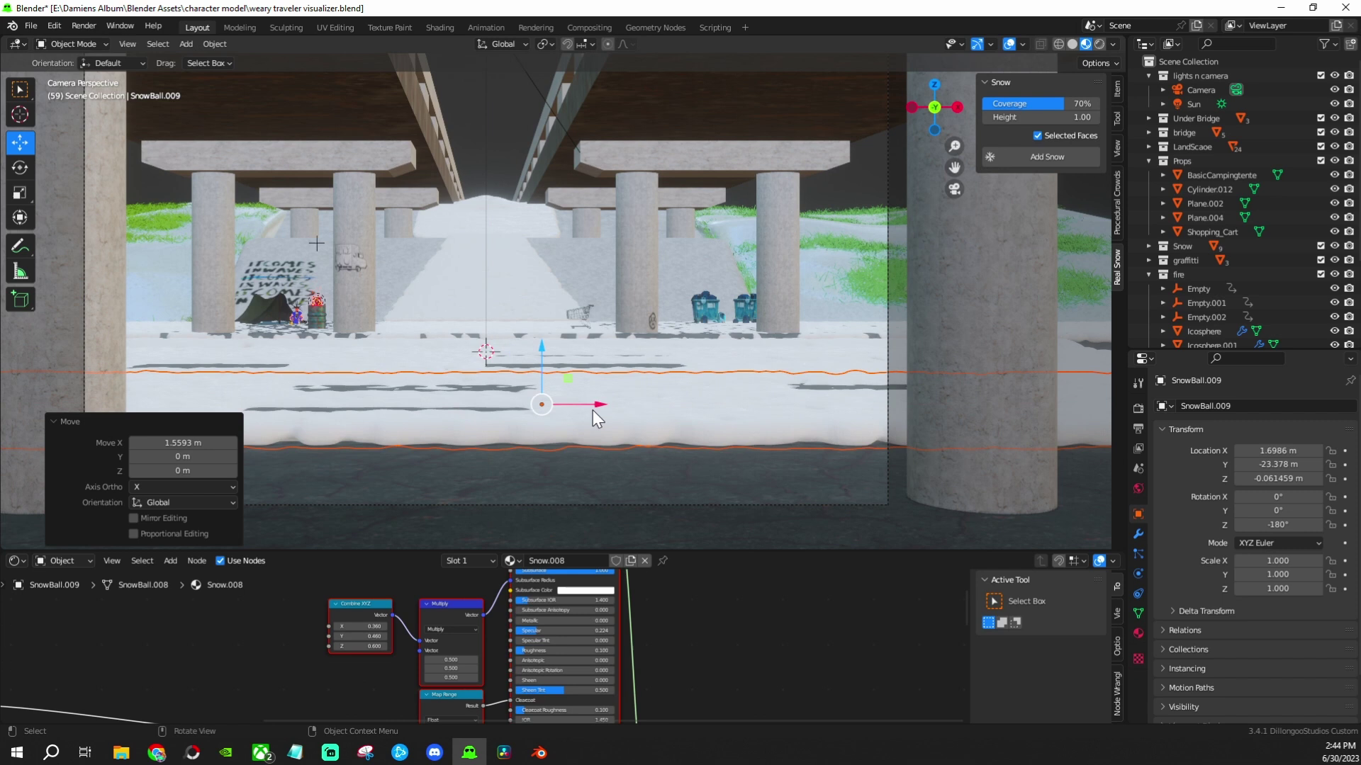
middle_drag(592, 410, 326, 312)
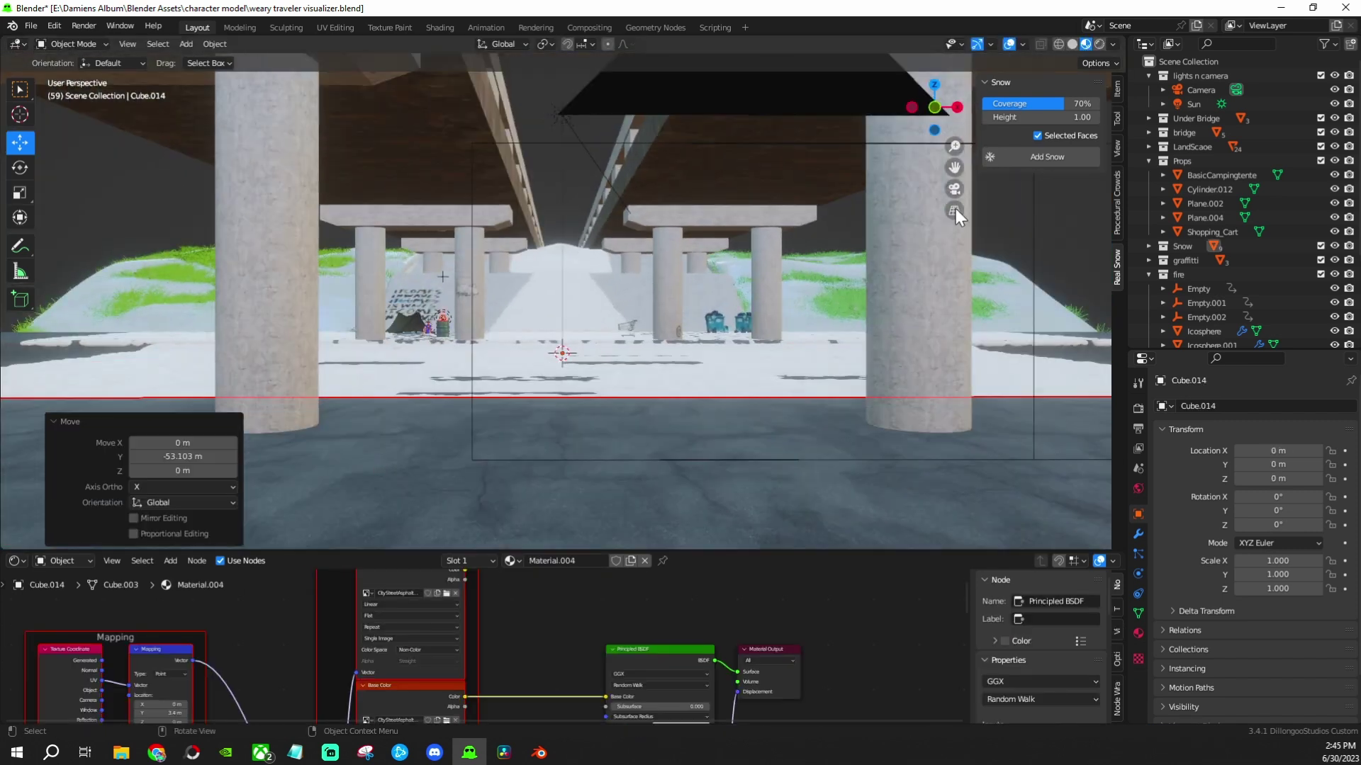
key(KP_0)
Rotate road slab Cube.015 about Z, shift it sideways, and paste two more snow objects
click(500, 444)
middle_drag(501, 444, 425, 333)
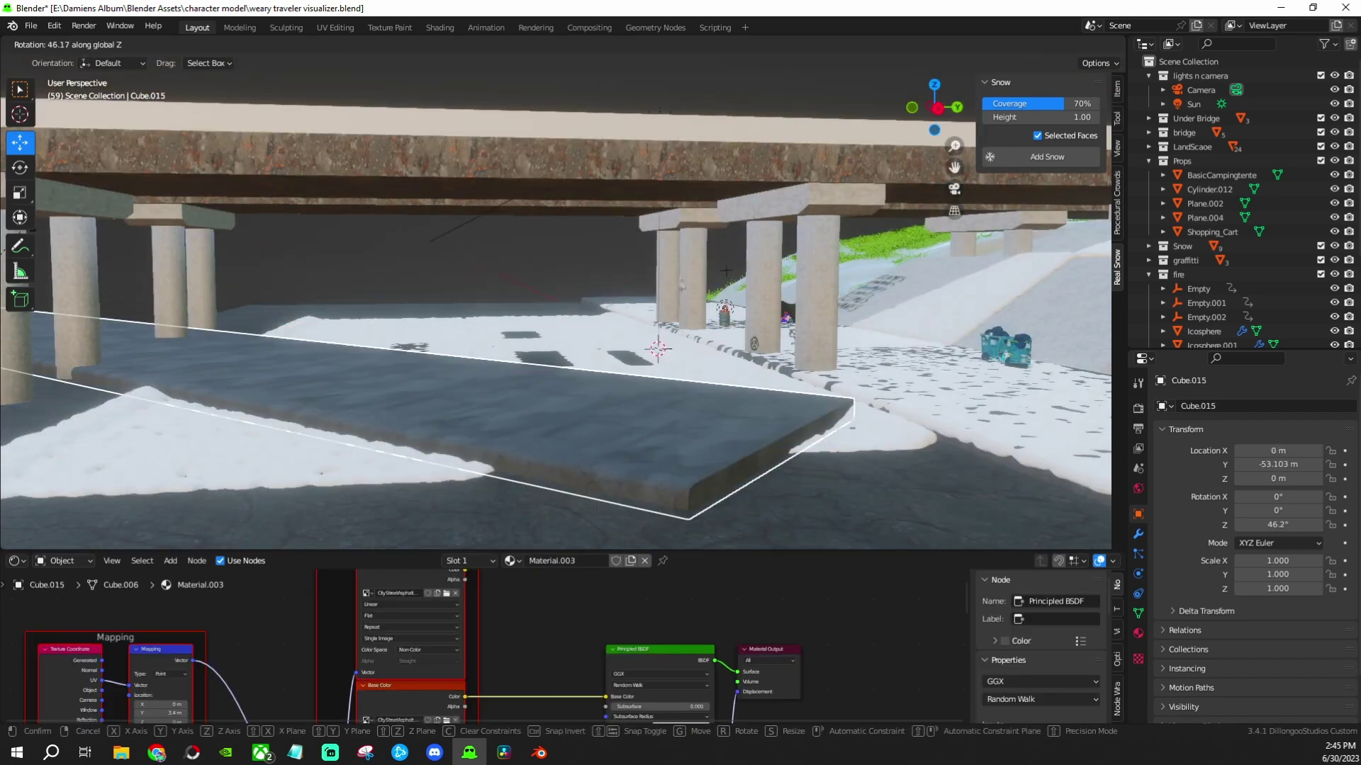
click(411, 316)
key(r)
key(z)
drag(482, 338, 447, 335)
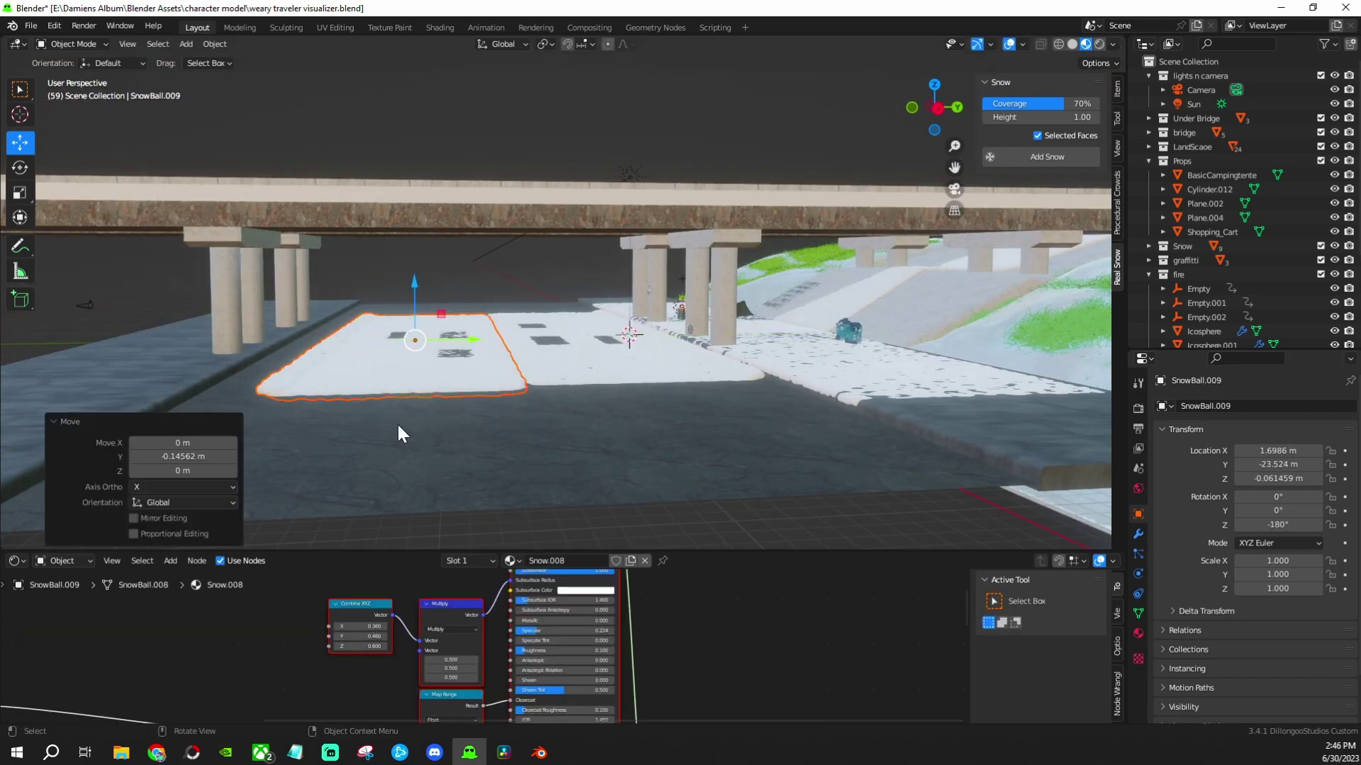
key(KP_0)
key(ctrl+v)
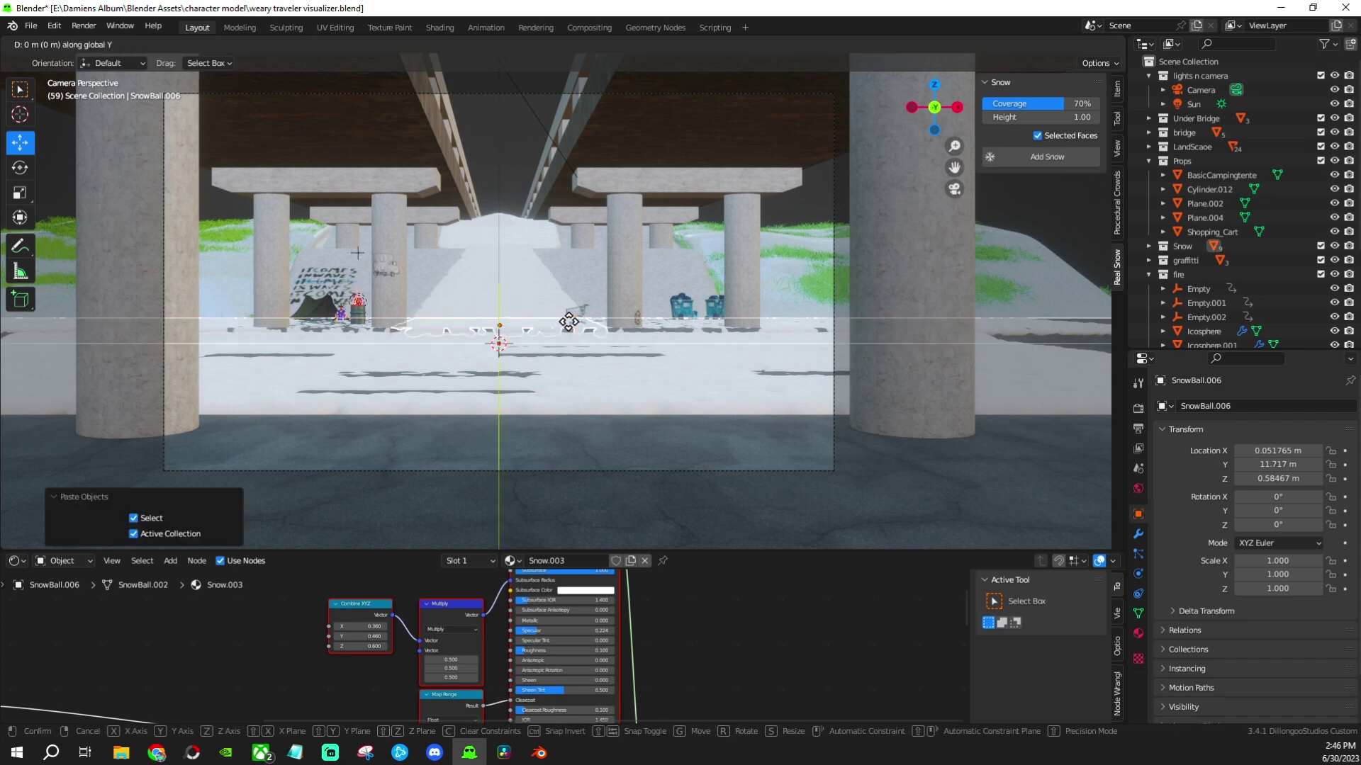
click(568, 322)
click(742, 360)
key(KP_0)
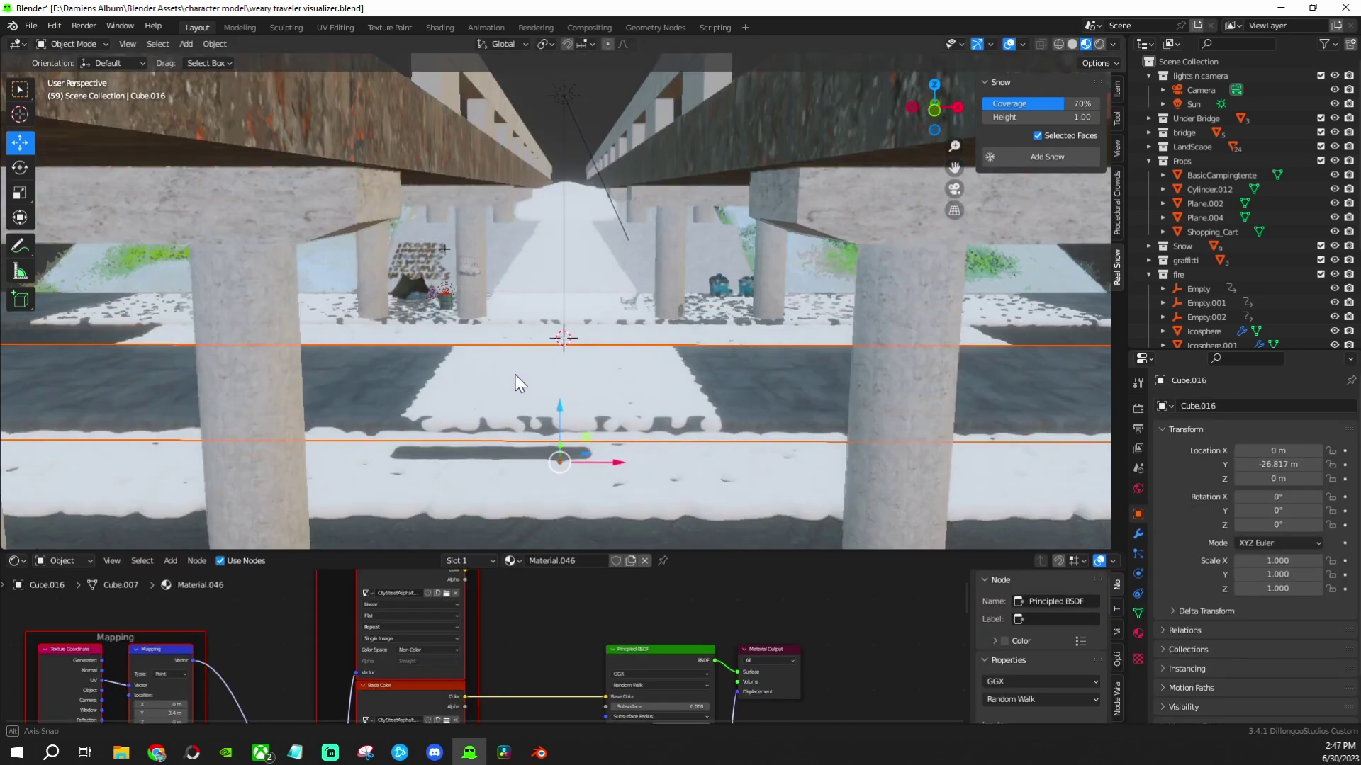
Select SnowBall.010 and stretch it along X, cancelling a trial rotation
click(519, 384)
key(g)
click(586, 415)
key(KP_7)
key(r)
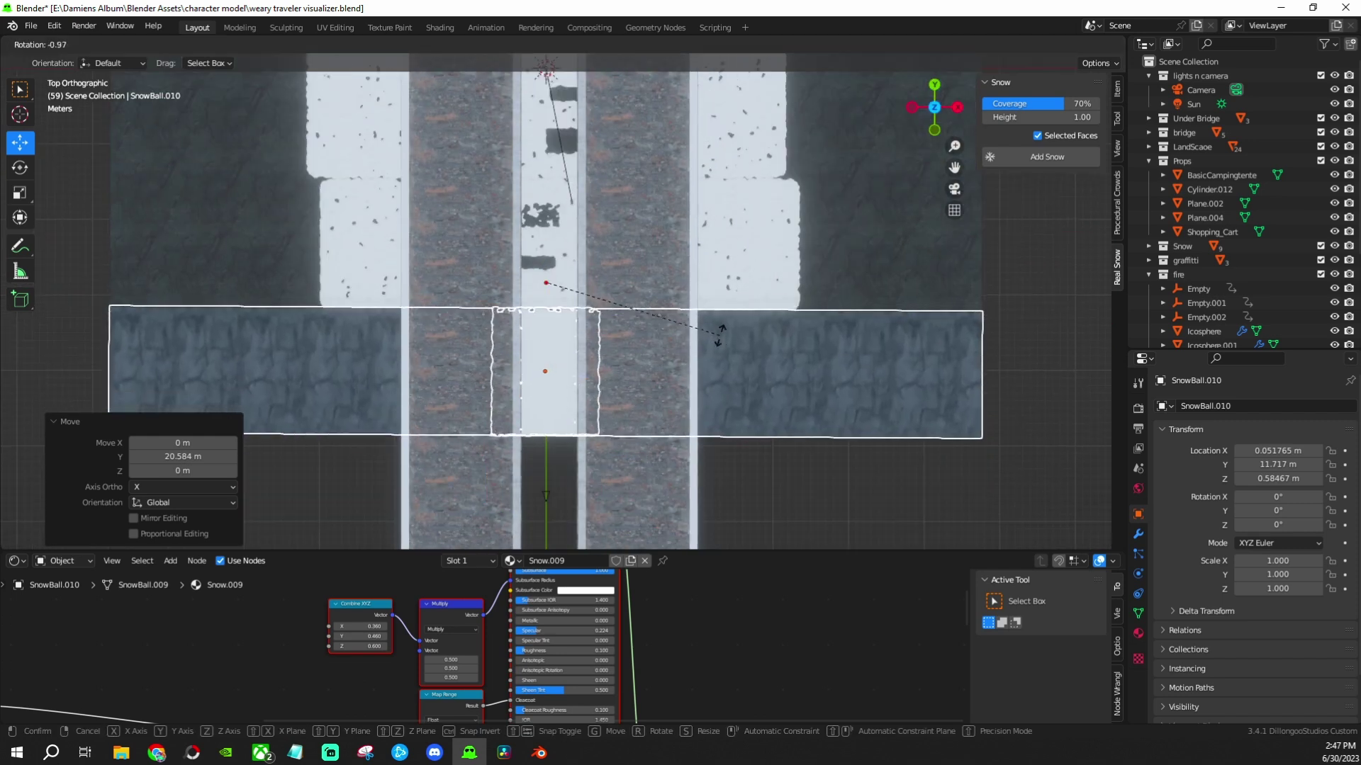
right_click(719, 335)
key(KP_0)
key(s)
key(x)
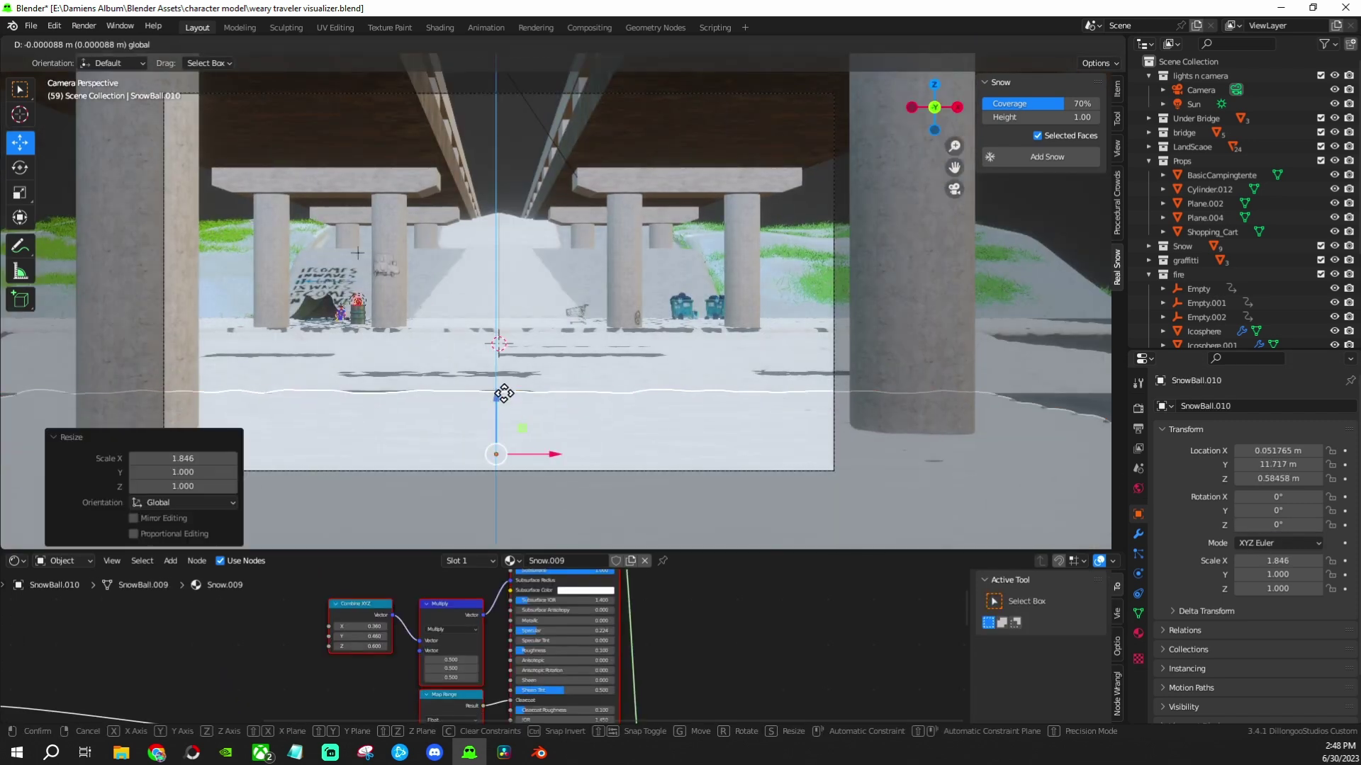
click(504, 393)
Widen the snow slab further along X, check it through the camera, and save the file
key(s)
key(x)
mouse_move(532, 397)
middle_down()
mouse_move(595, 420)
mouse_move(961, 197)
middle_up()
click(502, 422)
scroll(860, 367, down, 5)
scroll(618, 351, up, 5)
click(954, 189)
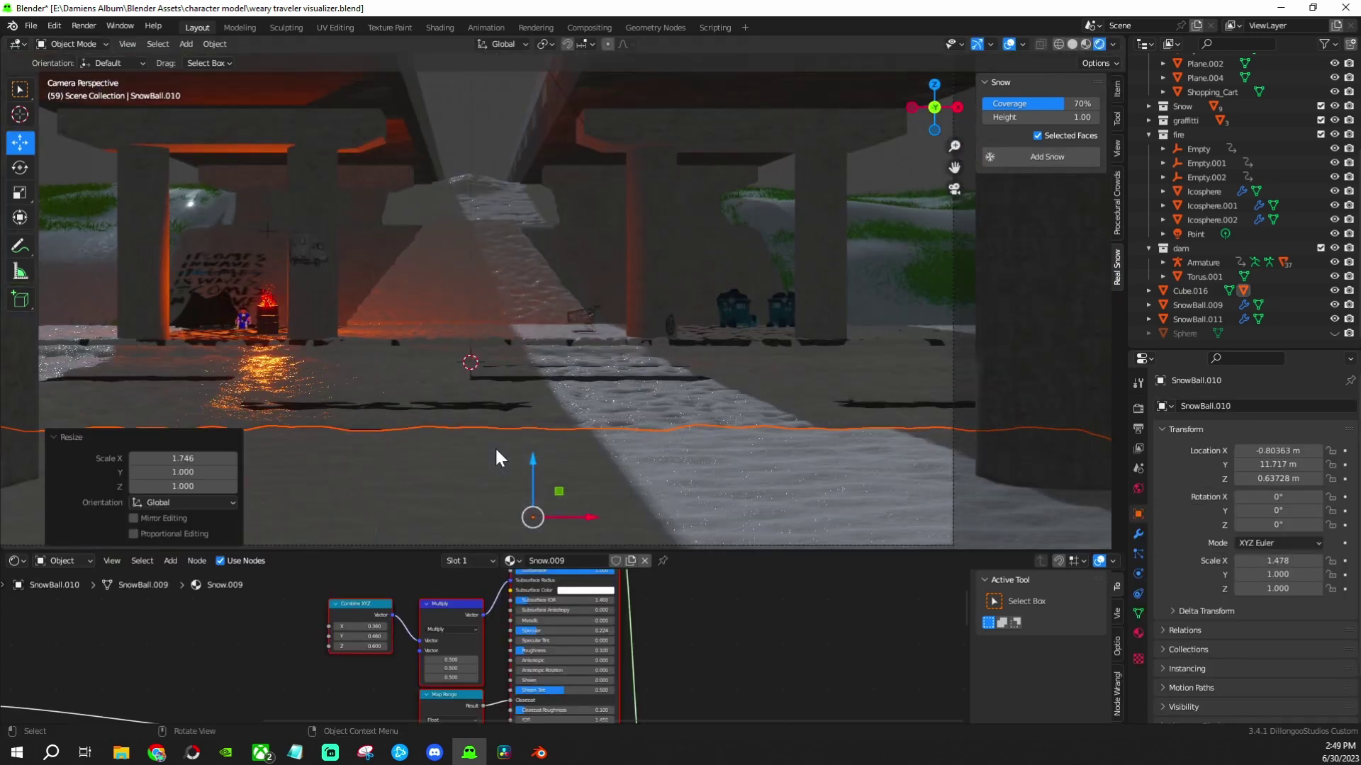
key(ctrl+s)
click(1138, 409)
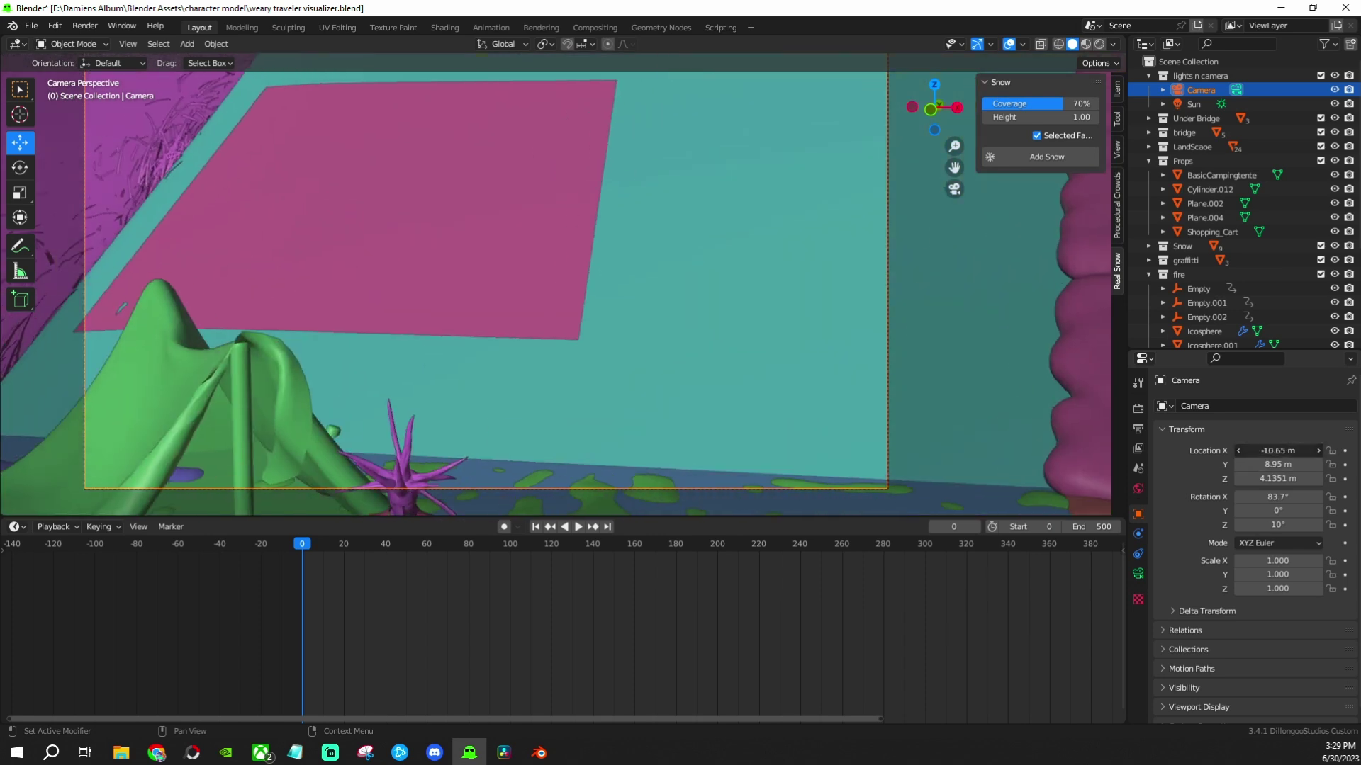
Switch to Material Preview and keyframe the camera at frame 0 and the last frame
shift+middle_drag(808, 423, 807, 422)
click(1084, 44)
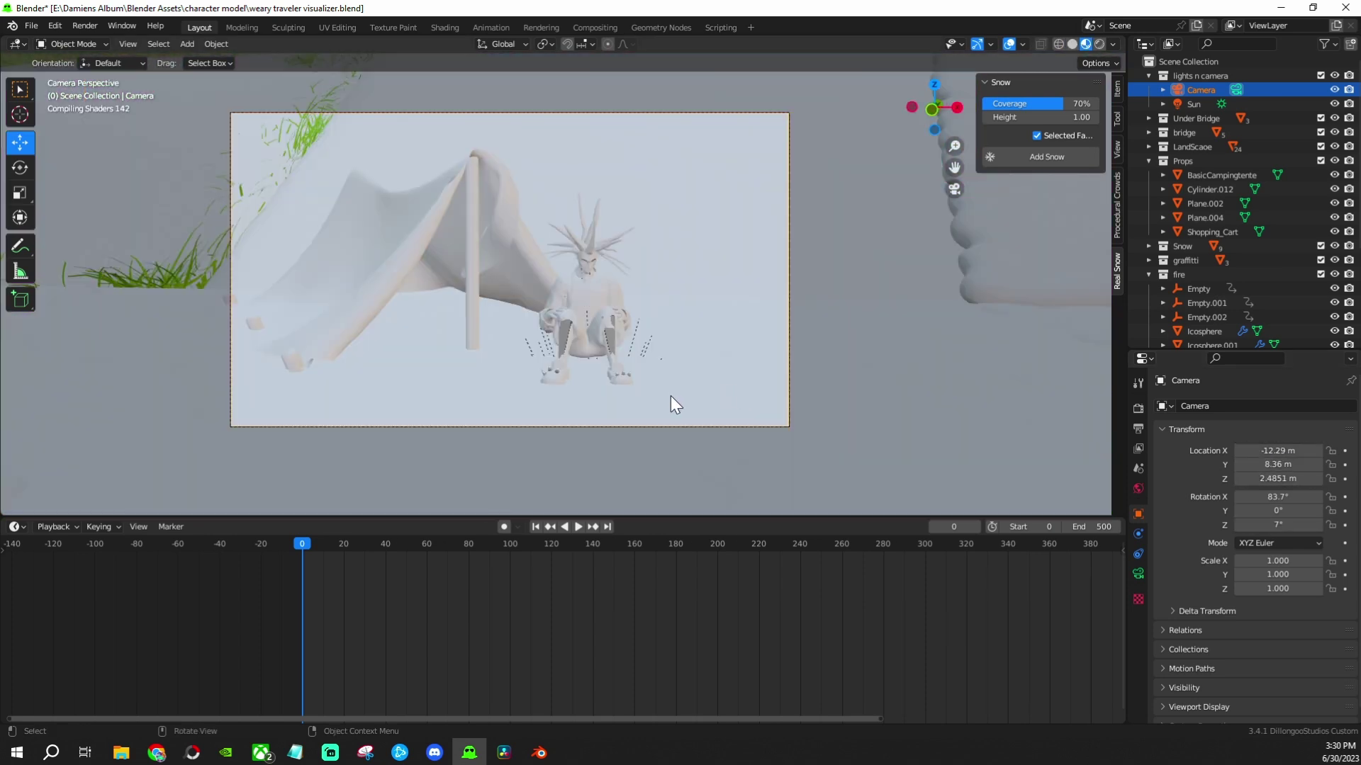
key(i)
key(space)
scroll(665, 370, up, 3)
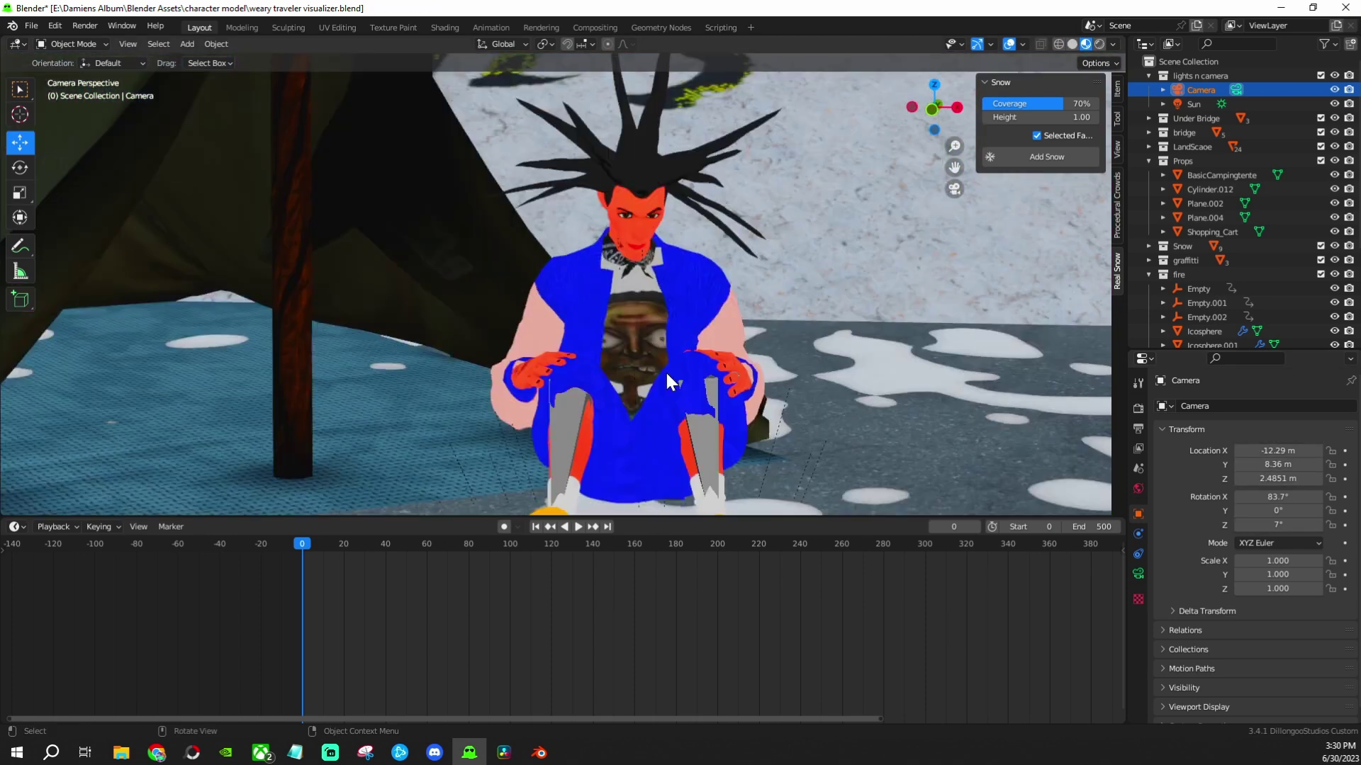
scroll(664, 370, down, 5)
scroll(884, 557, down, 2)
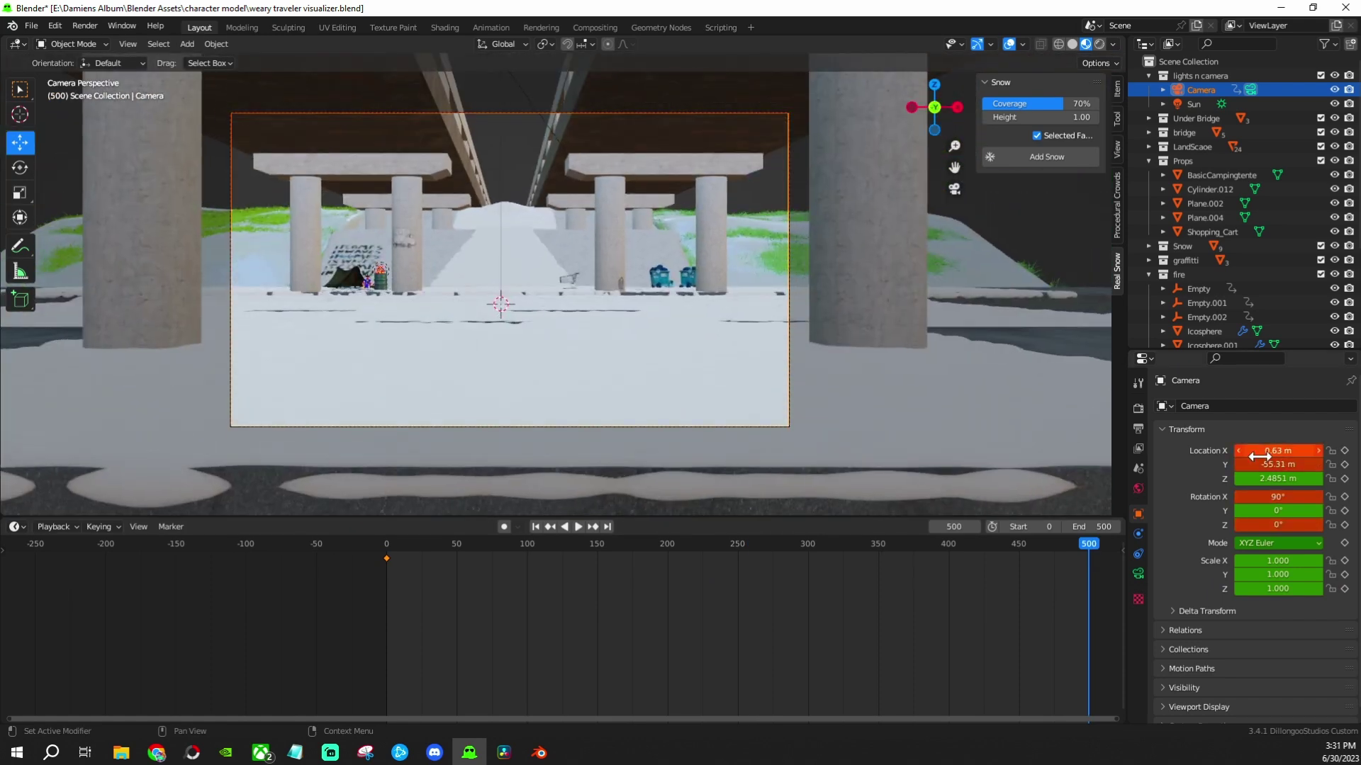
key(i)
key(space)
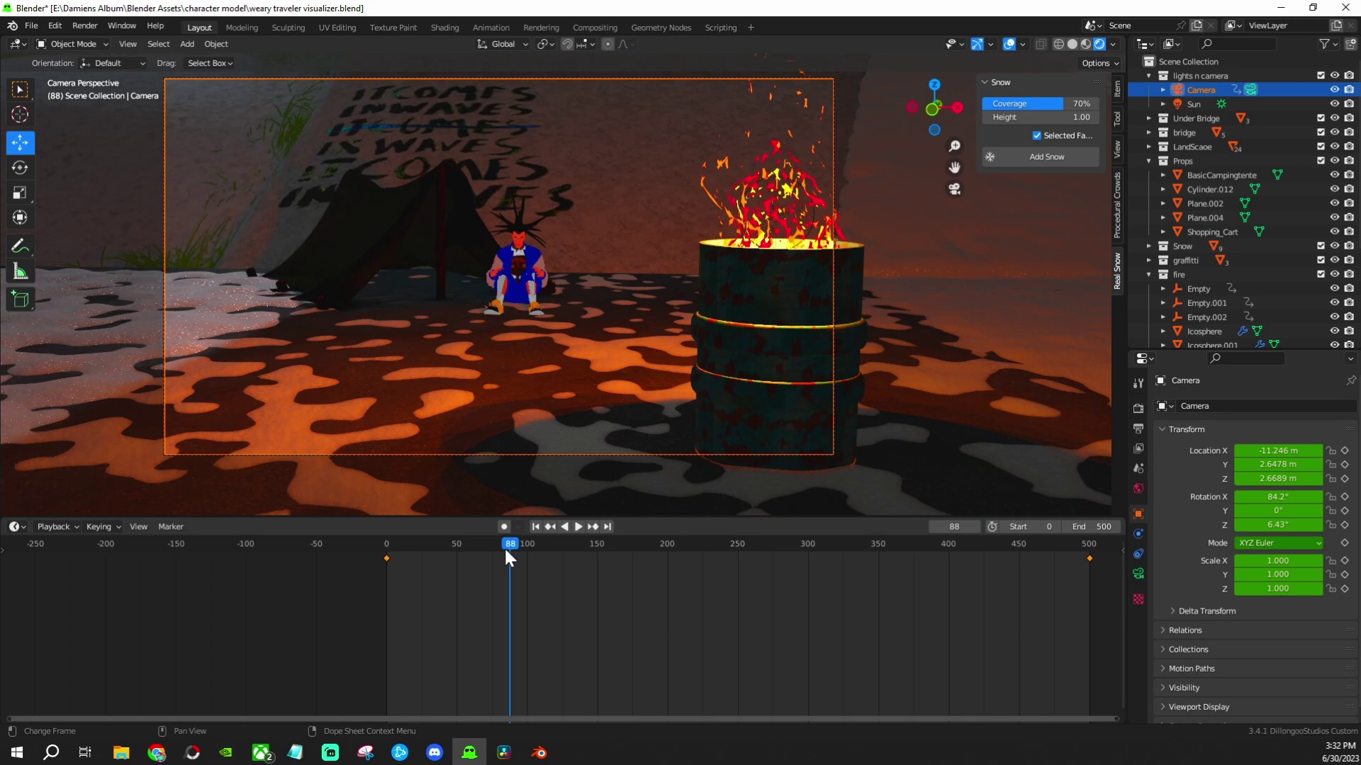
Try camera keyframes above the fire barrel, then undo back to the earlier camera setup
drag(504, 546, 452, 543)
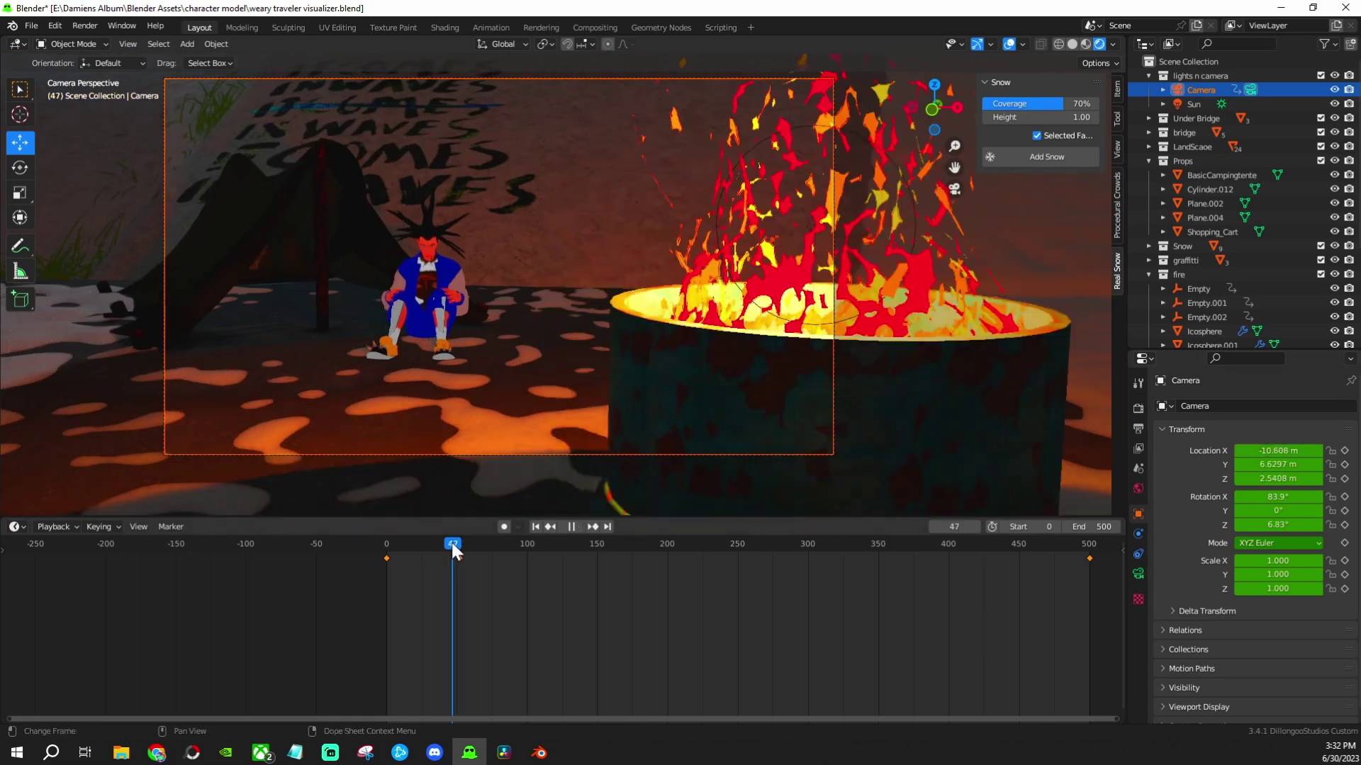
key(i)
key(space)
drag(1278, 478, 1311, 478)
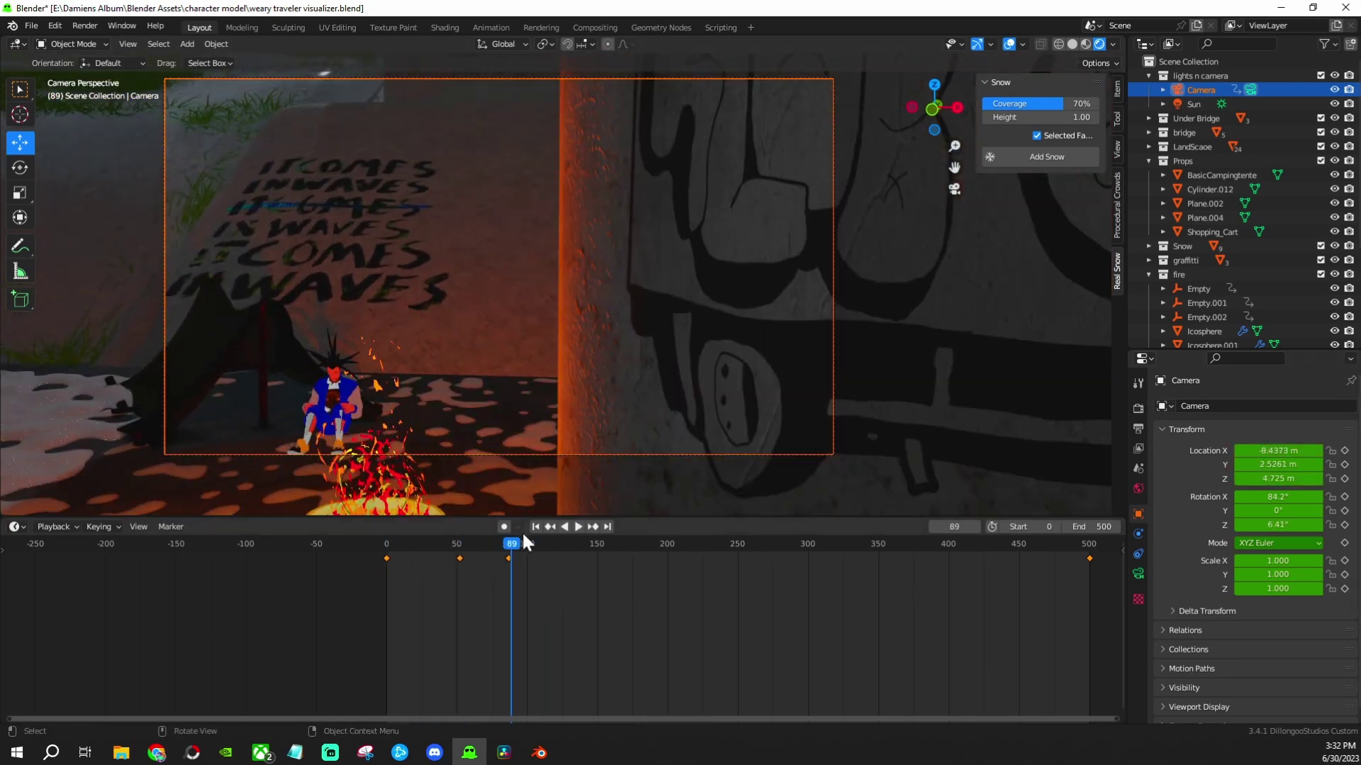
key(space)
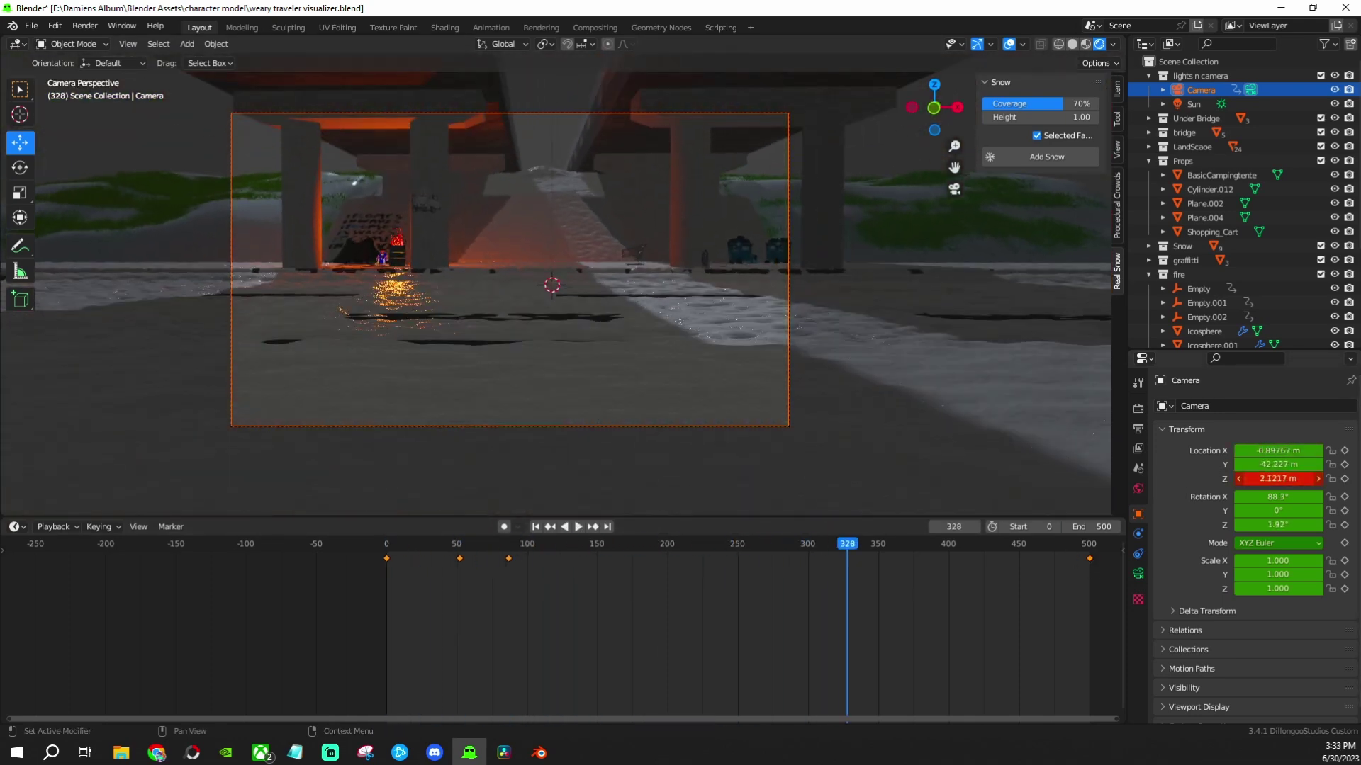
key(i)
click(629, 560)
key(ctrl+z)
key(ctrl+z)
key(ctrl+z)
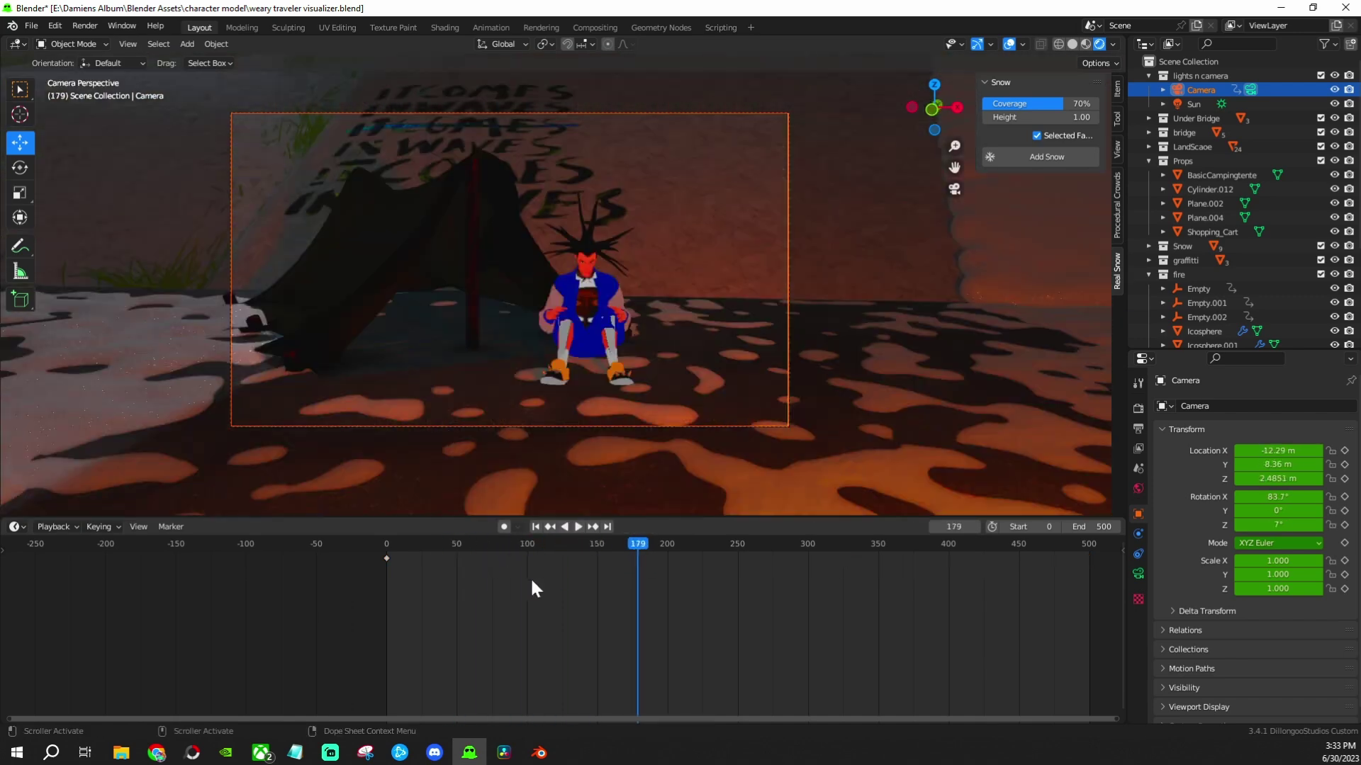
key(ctrl+z)
key(ctrl+z)
key(ctrl+z)
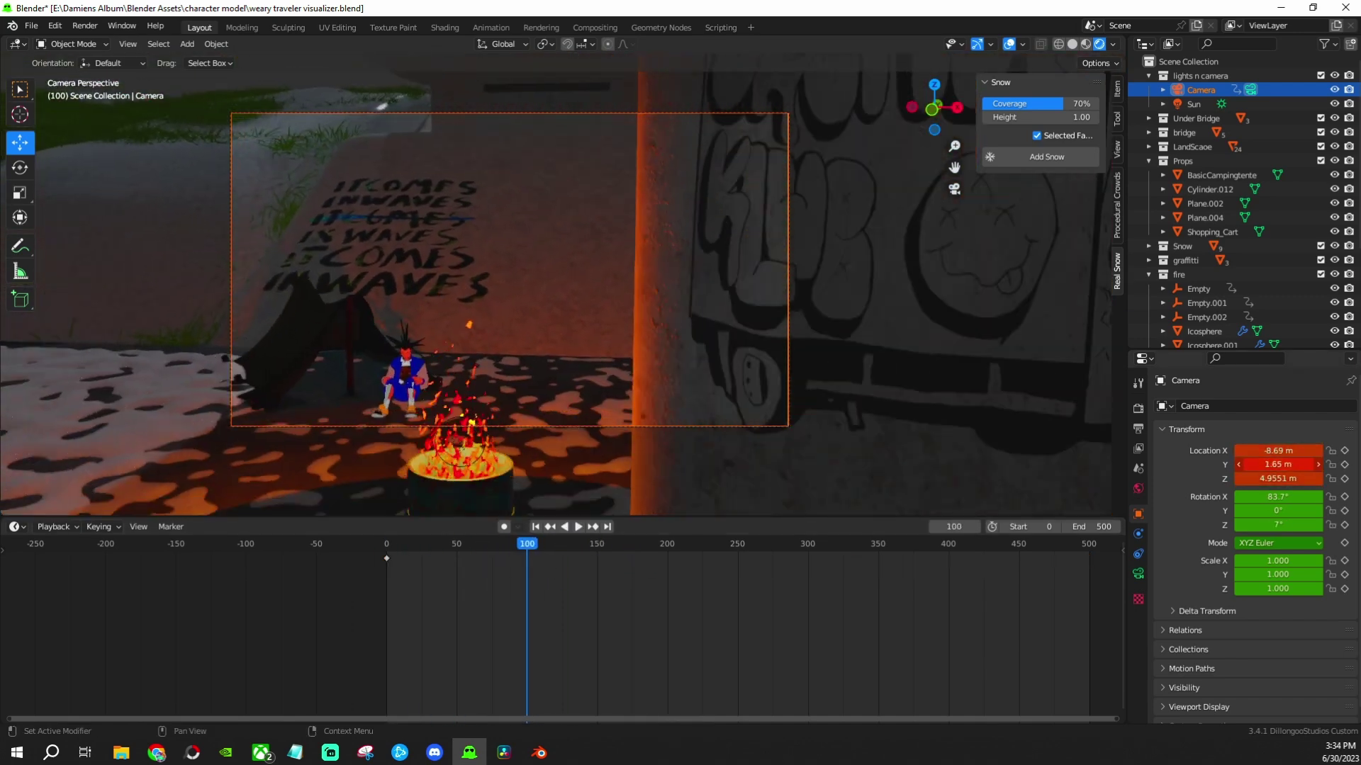
key(ctrl+z)
Keyframe the camera at frame 100, lower it under the bridge, and keyframe frame 352
key(i)
drag(355, 551, 738, 545)
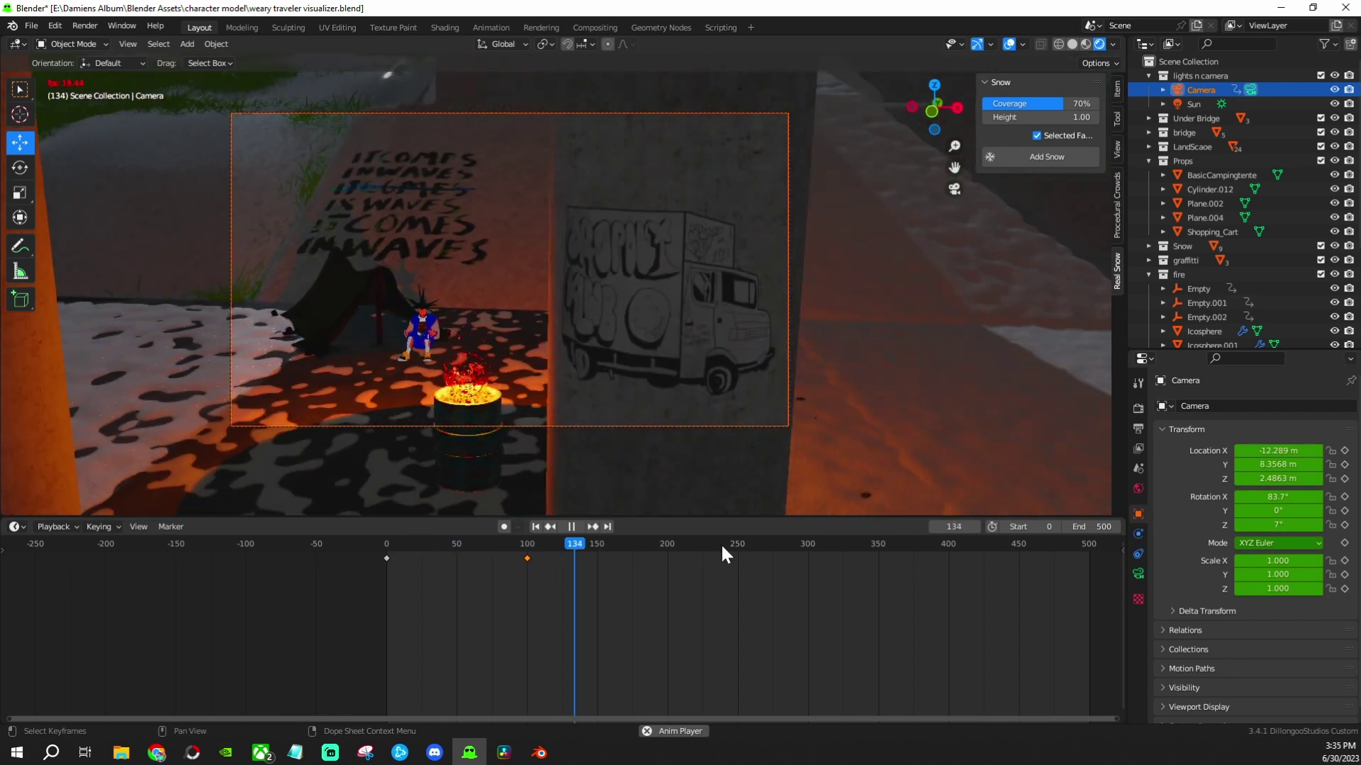
key(ctrl+z)
key(ctrl+z)
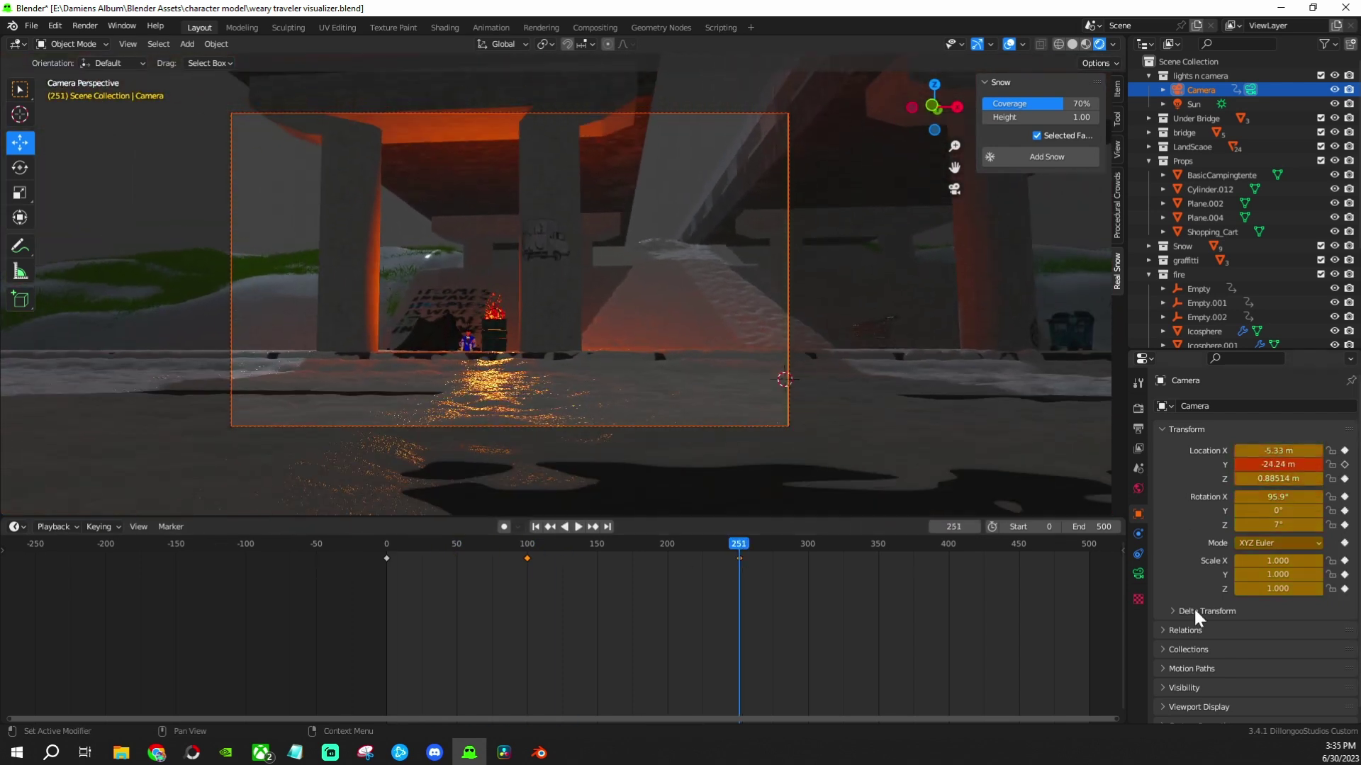
key(space)
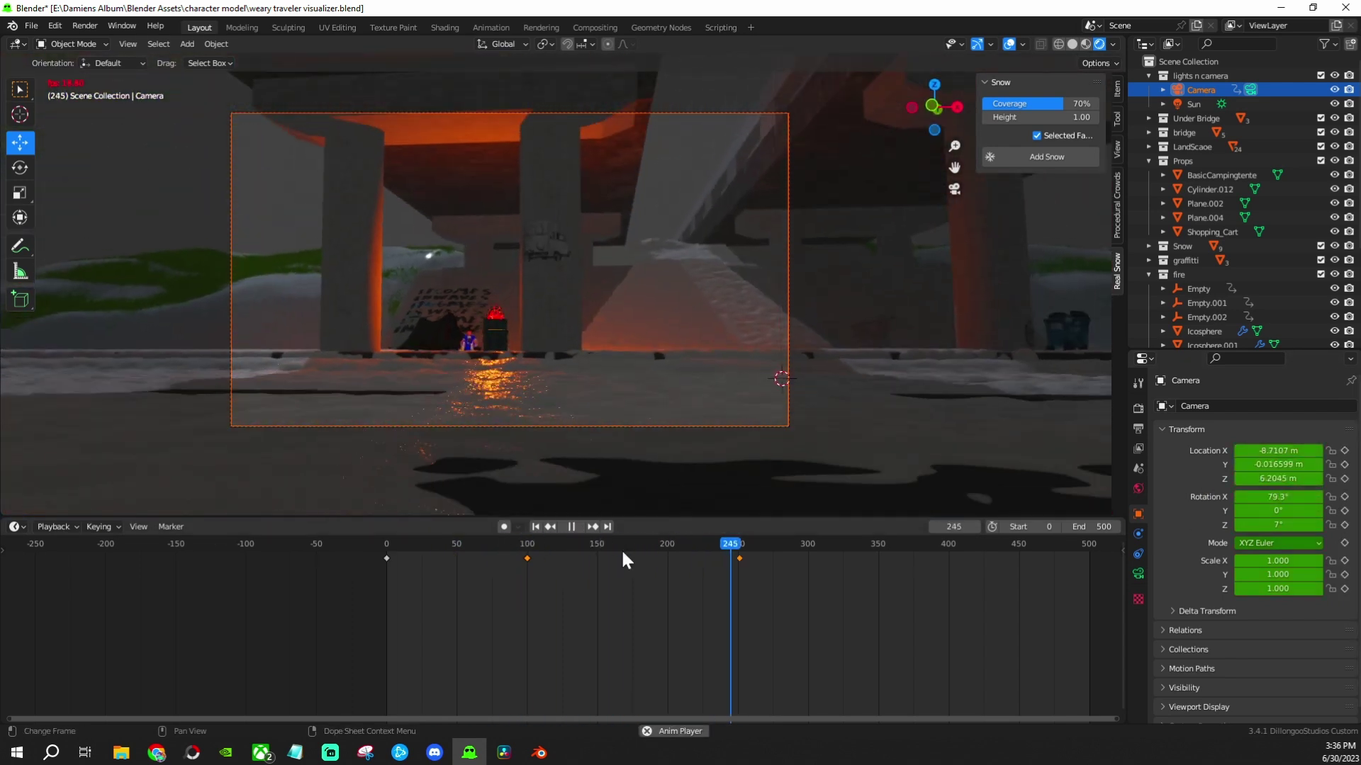
key(space)
click(880, 558)
drag(1278, 450, 1318, 451)
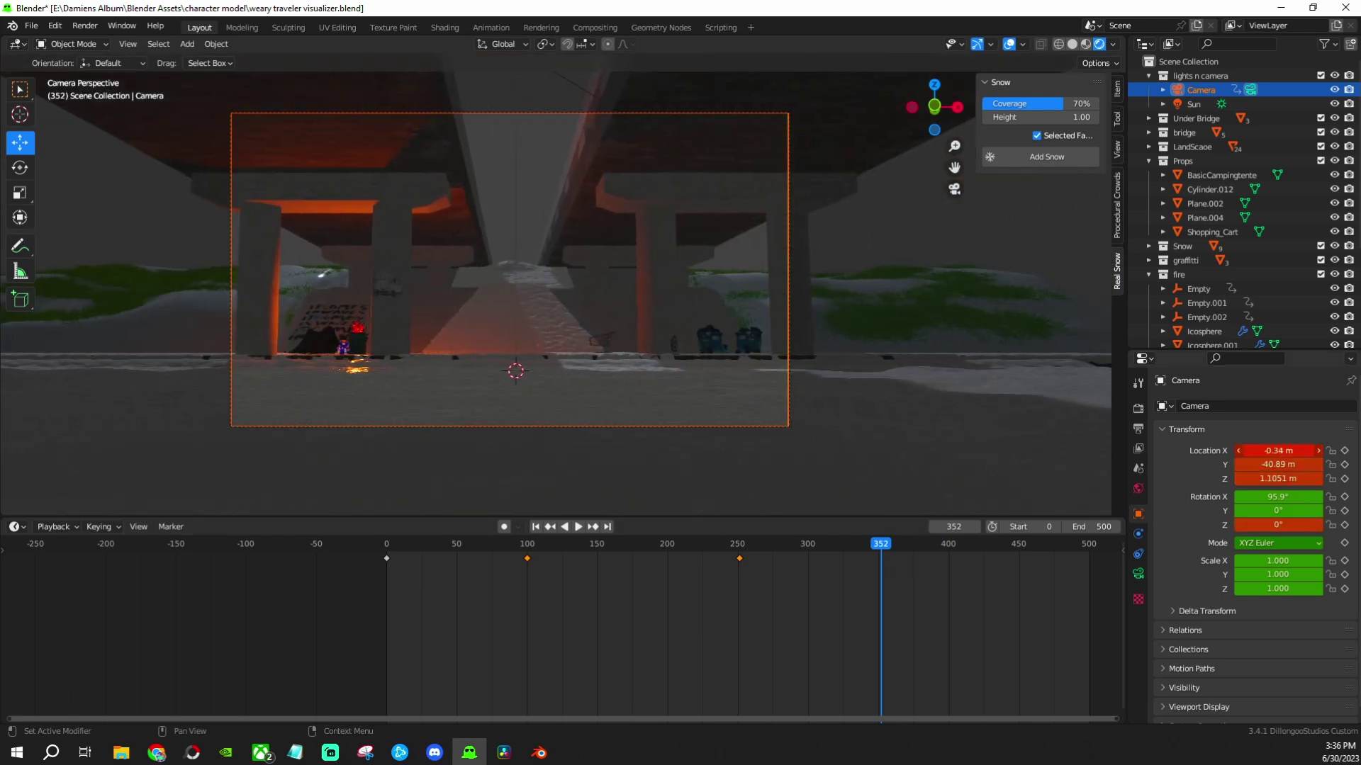
key(i)
Keyframe the camera at frame 500, play the flythrough, and save the file
drag(759, 542, 1091, 546)
middle_drag(779, 354, 717, 487)
key(i)
key(space)
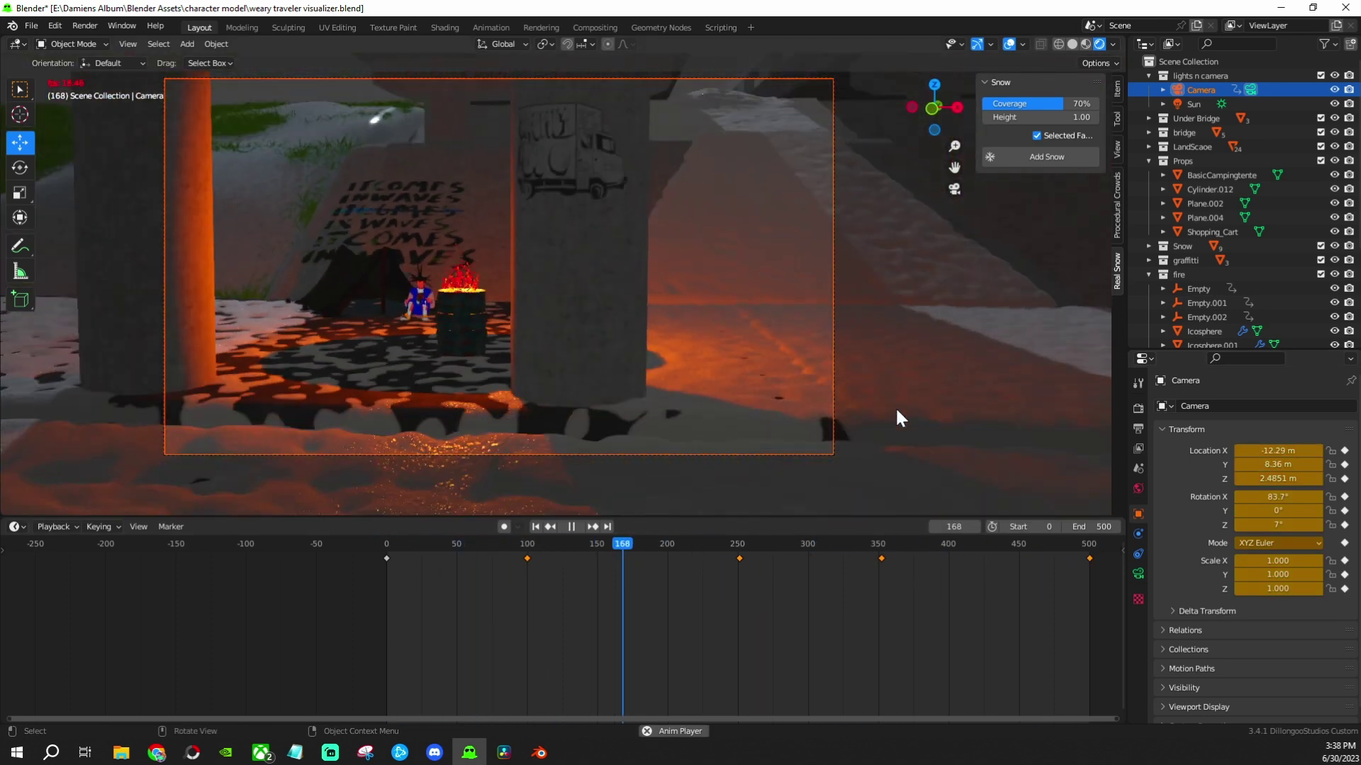
click(688, 557)
key(space)
key(ctrl+s)
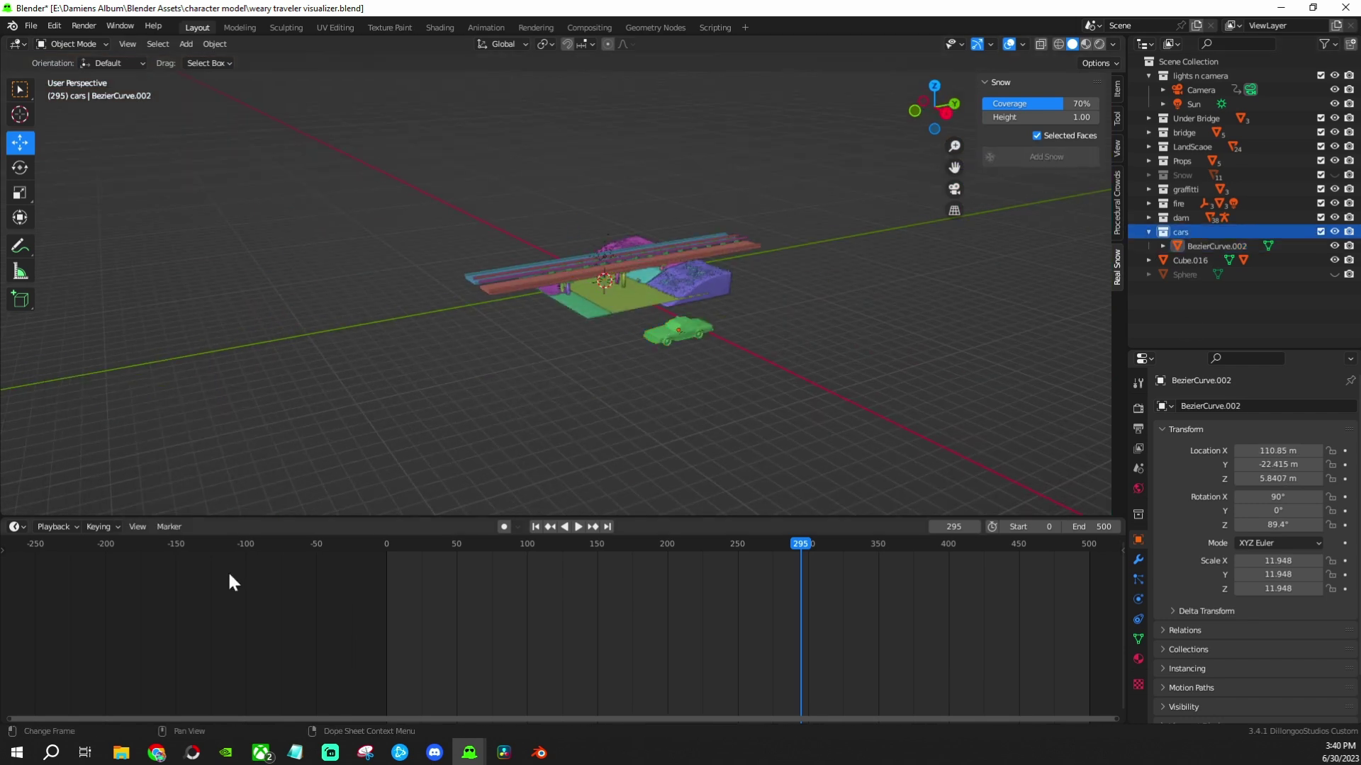
Paste the copied 1980s sedan into the scene, save, and close the sedan file without saving
key(alt+Tab)
key(ctrl+v)
key(ctrl+s)
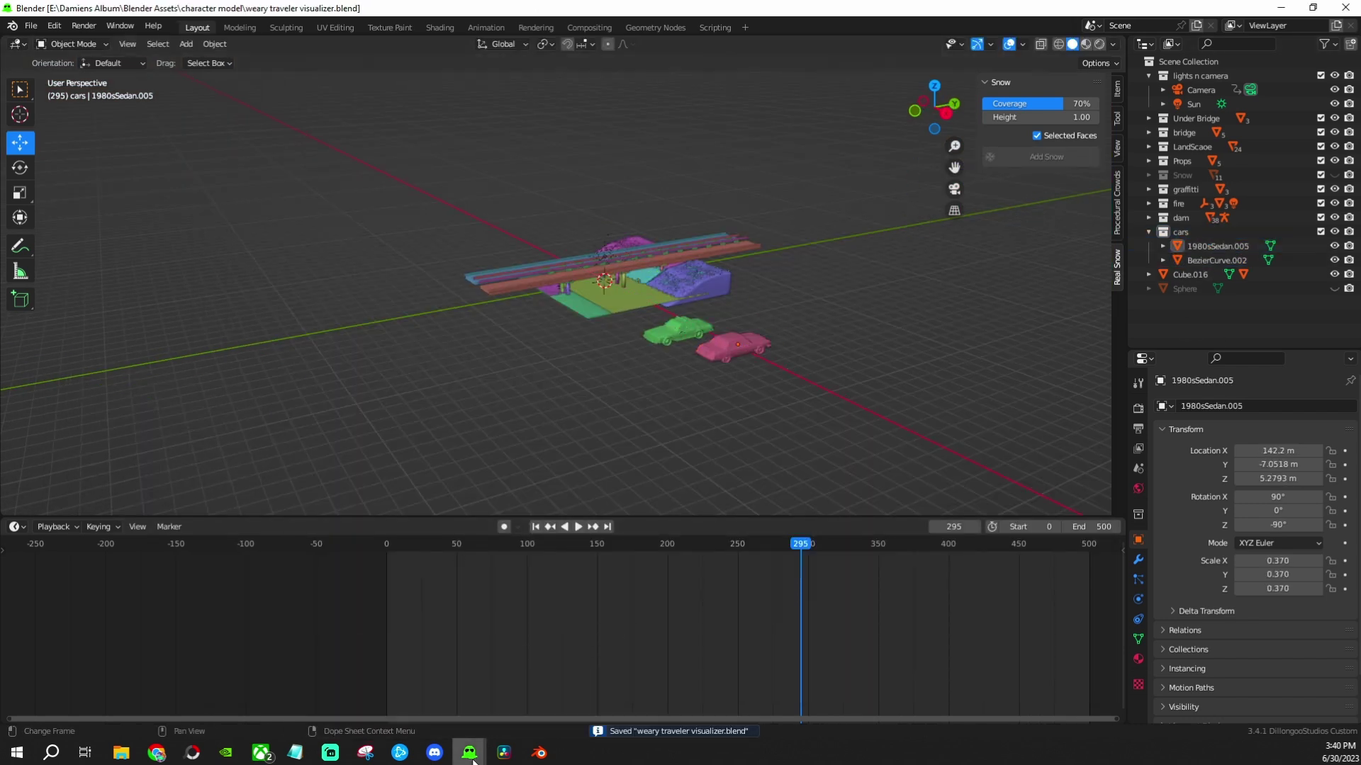
key(alt+Tab)
key(ctrl+q)
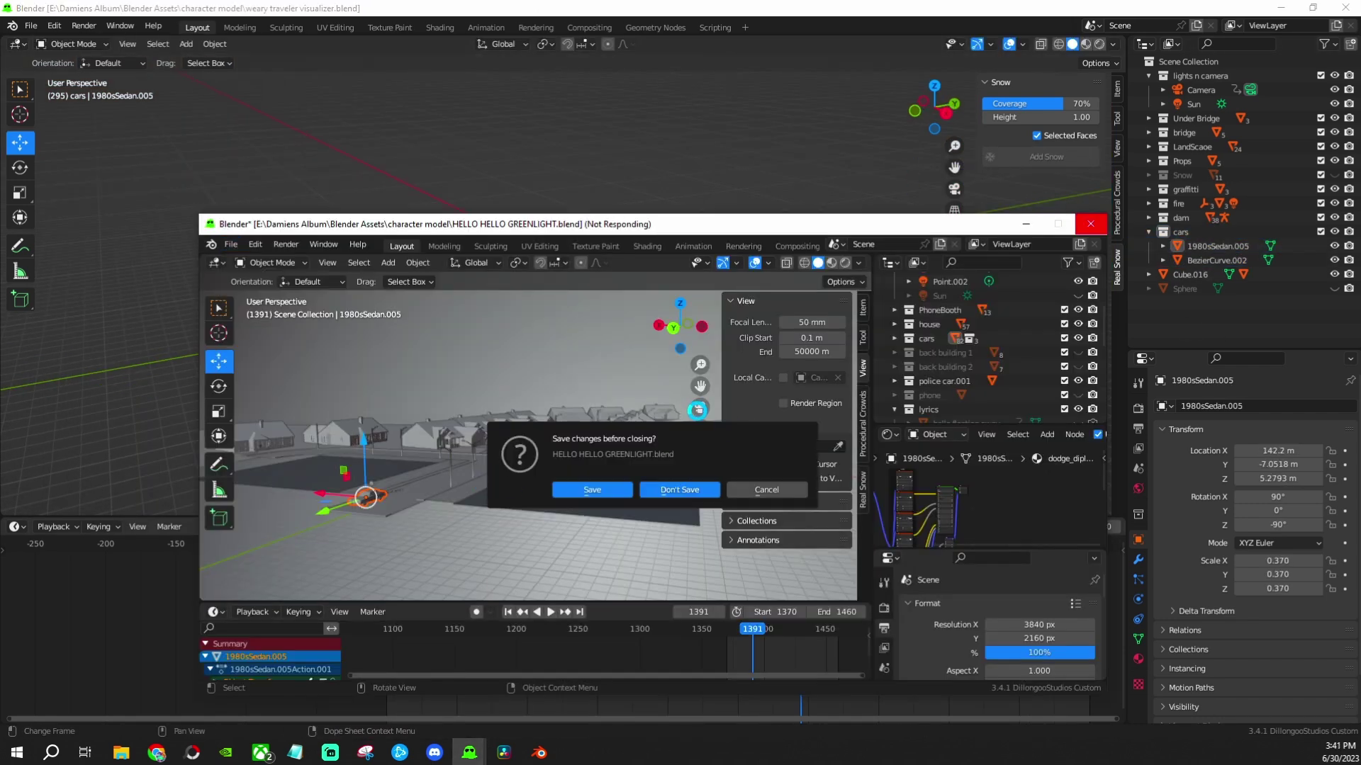
click(679, 490)
Scale the sedan up slightly and settle it onto the road
scroll(1006, 252, up, 5)
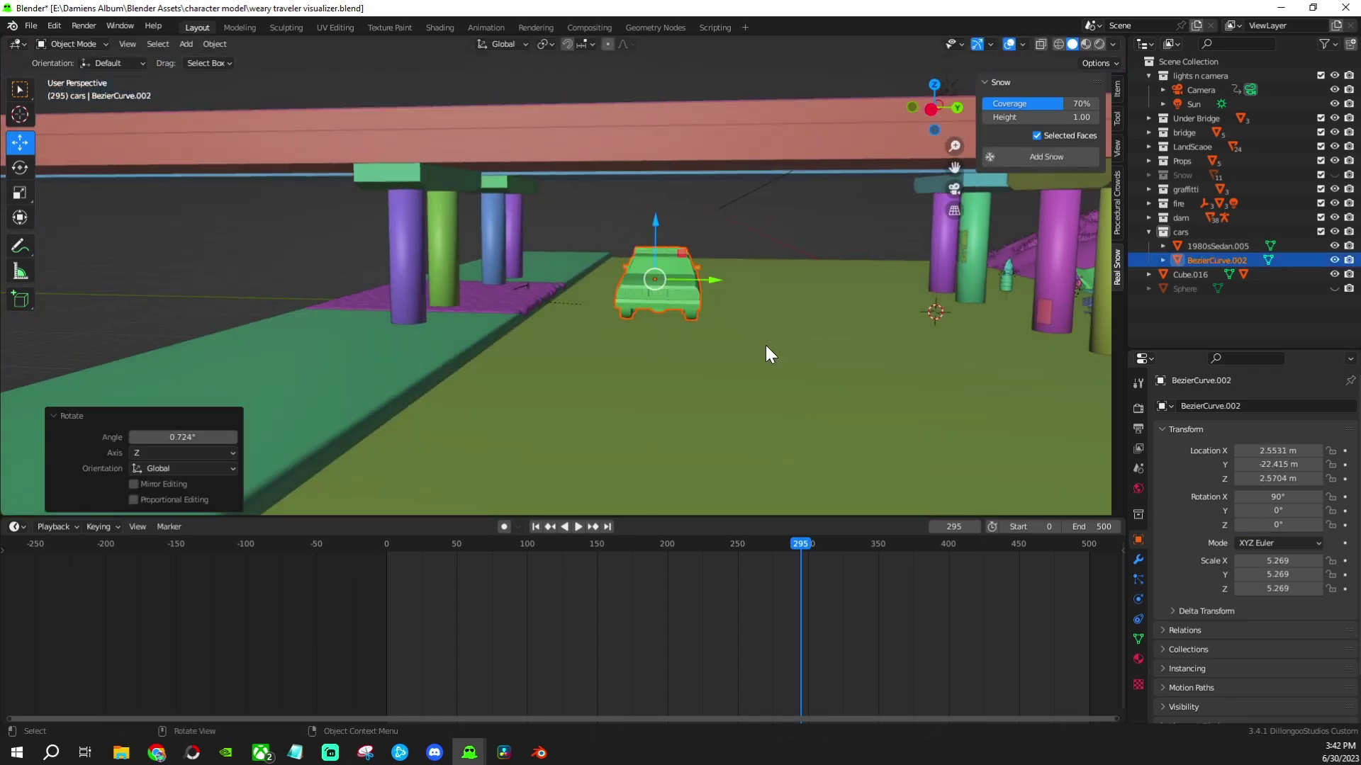
middle_drag(765, 346, 909, 282)
key(s)
click(716, 228)
Copy the bus from its file into the cars collection, then scale it and place it beside the pillars
click(469, 691)
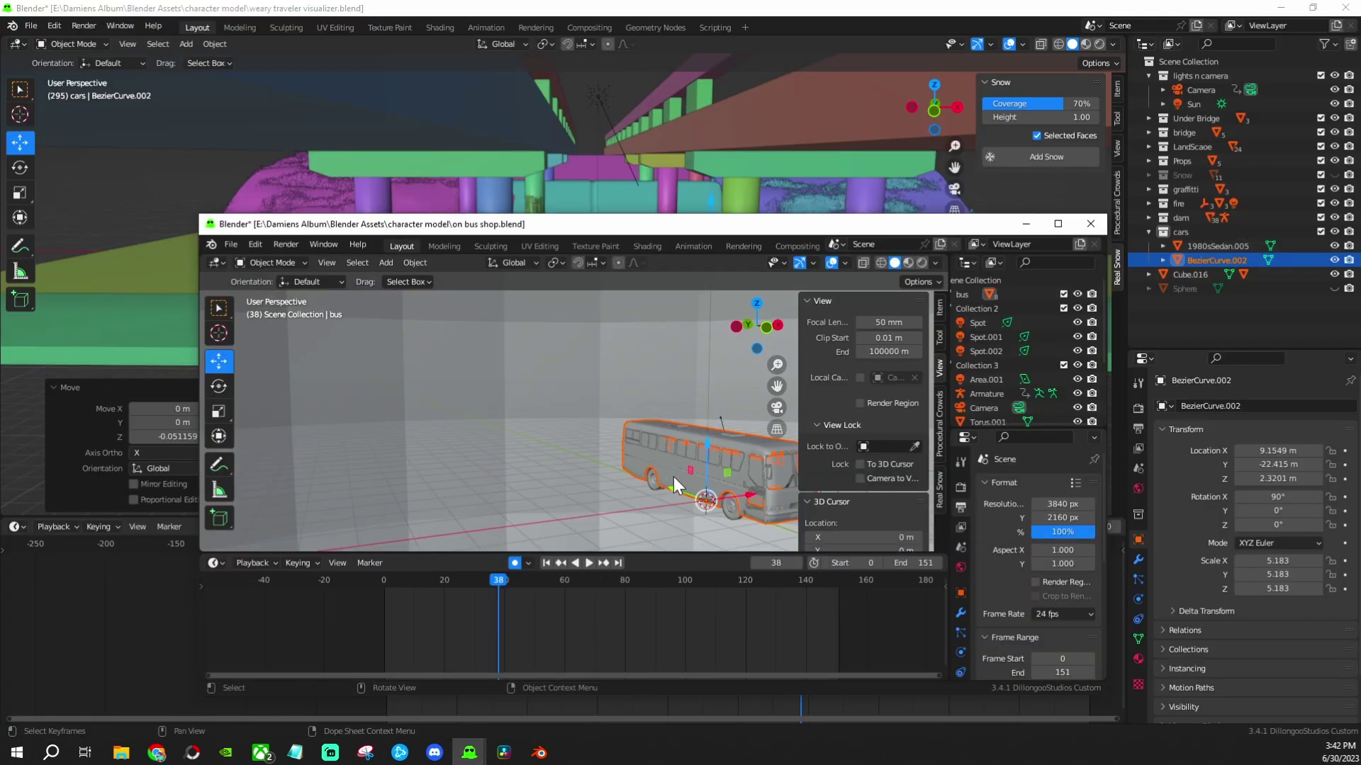
key(ctrl+c)
key(alt+Tab)
key(ctrl+v)
key(alt+Tab)
key(alt+Tab)
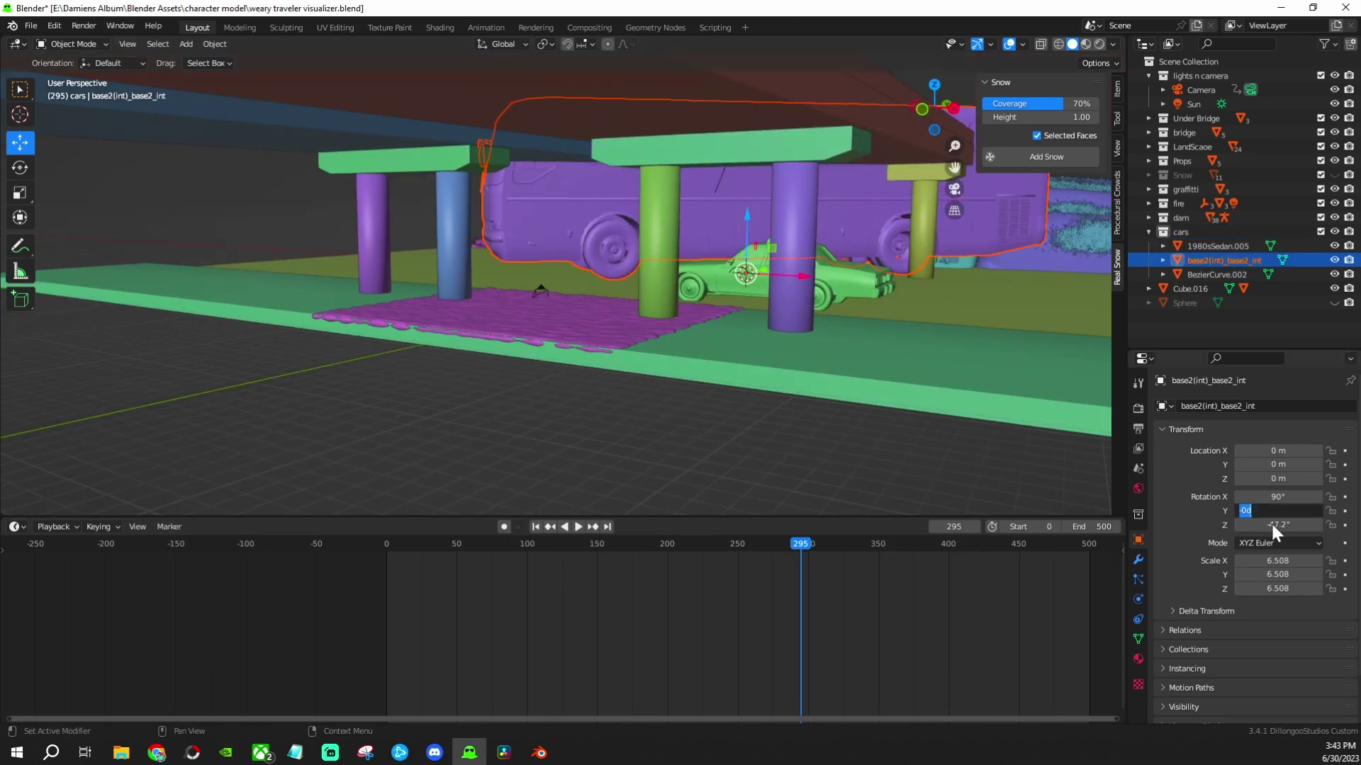
key(s)
click(397, 283)
middle_drag(397, 283, 251, 307)
key(g)
click(563, 226)
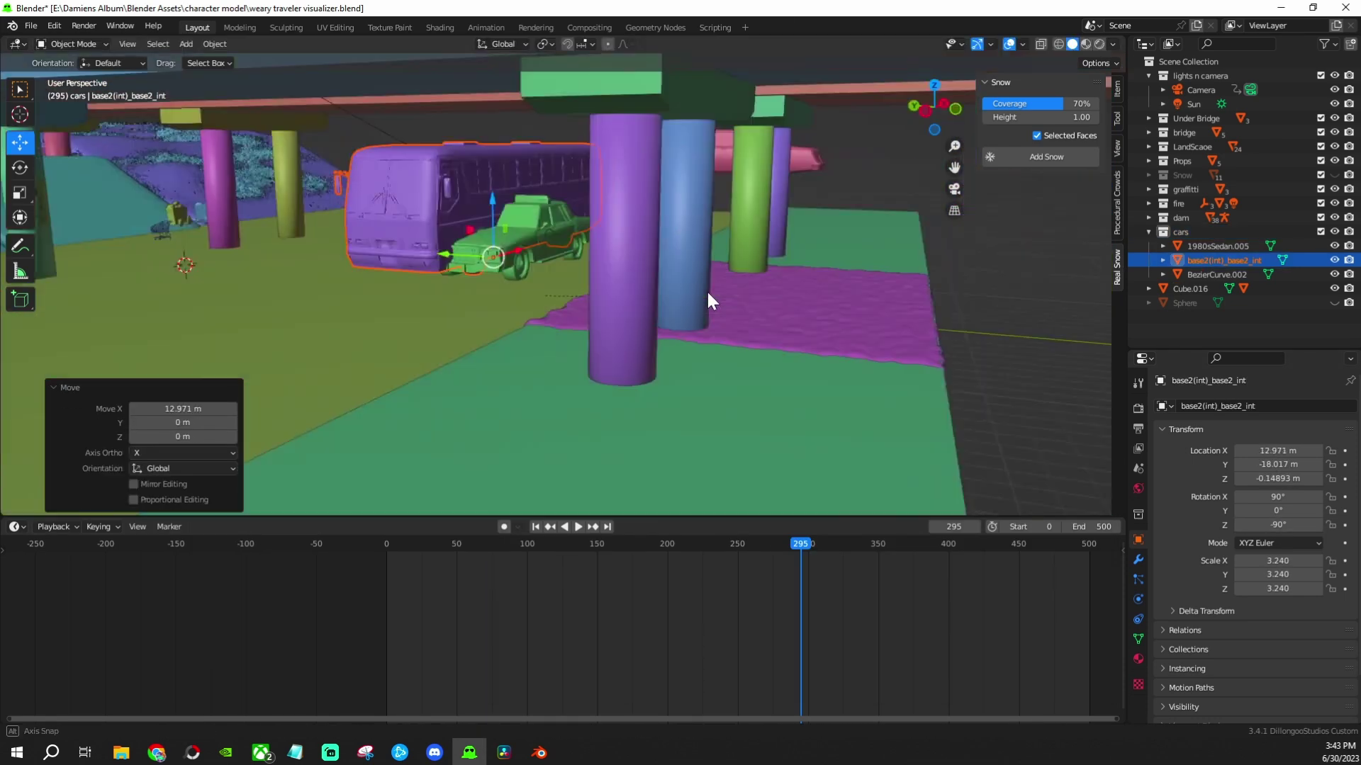
Check the bus from ground level, save the file, and select the bus again
middle_drag(707, 291, 683, 265)
scroll(682, 265, down, 5)
scroll(763, 391, up, 6)
key(ctrl+s)
key(ctrl+z)
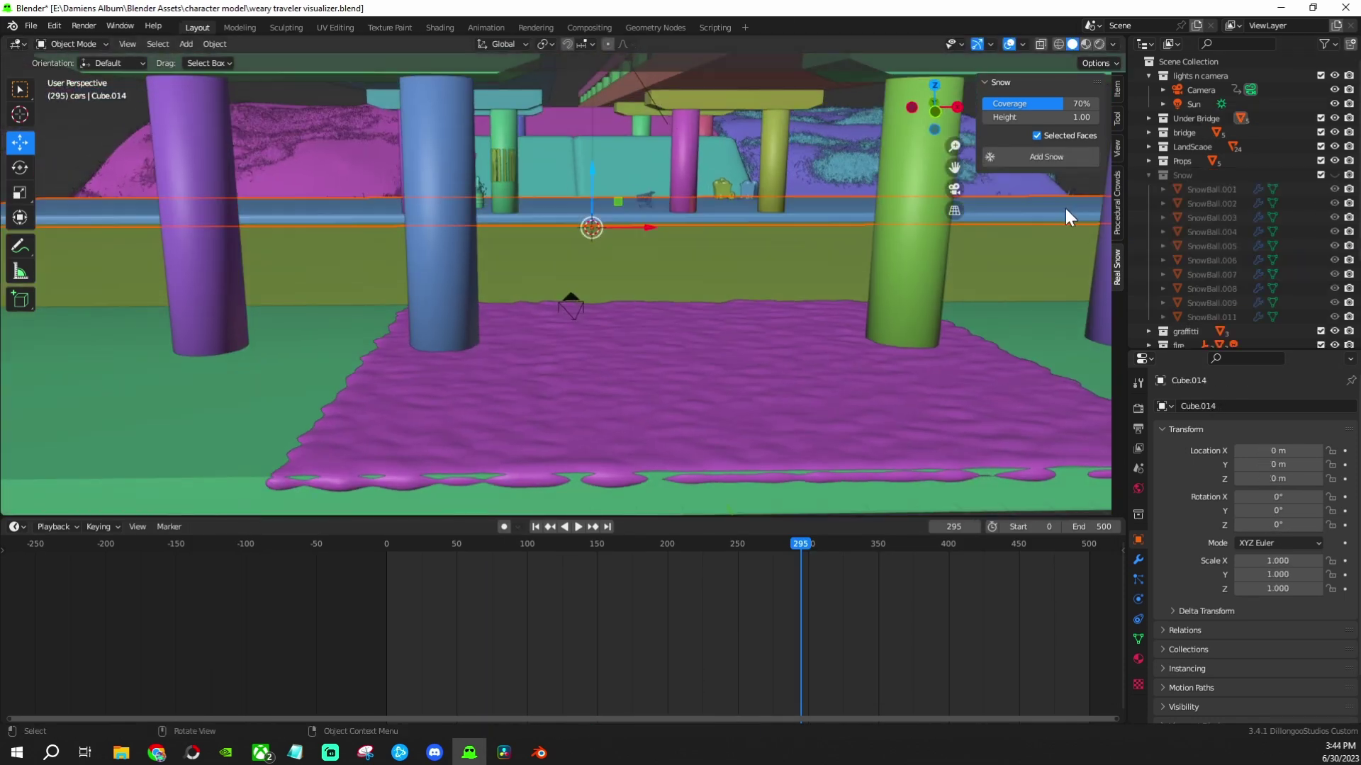
mouse_move(1065, 208)
middle_down()
mouse_move(559, 414)
mouse_move(560, 329)
middle_up()
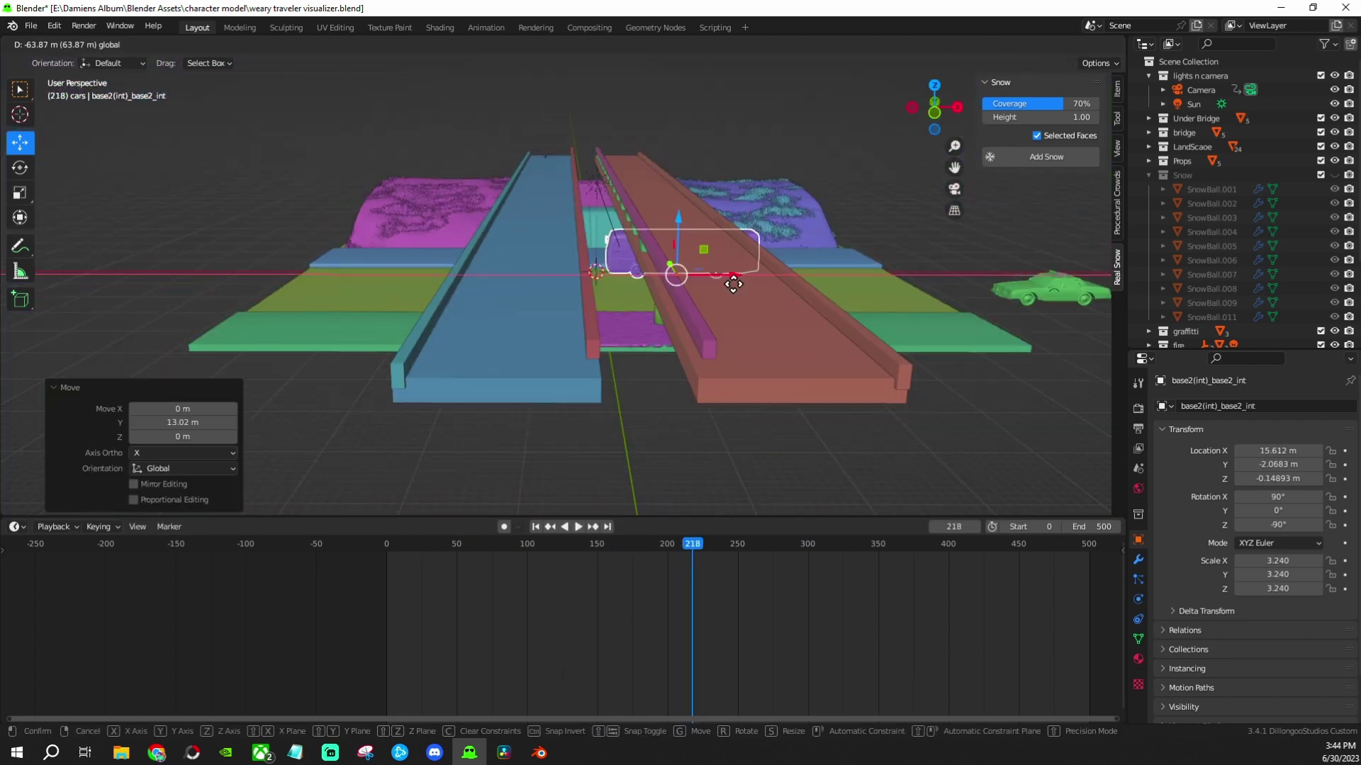
click(954, 189)
Keyframe the bus position and slide its keyframe earlier in the Dope Sheet
key(i)
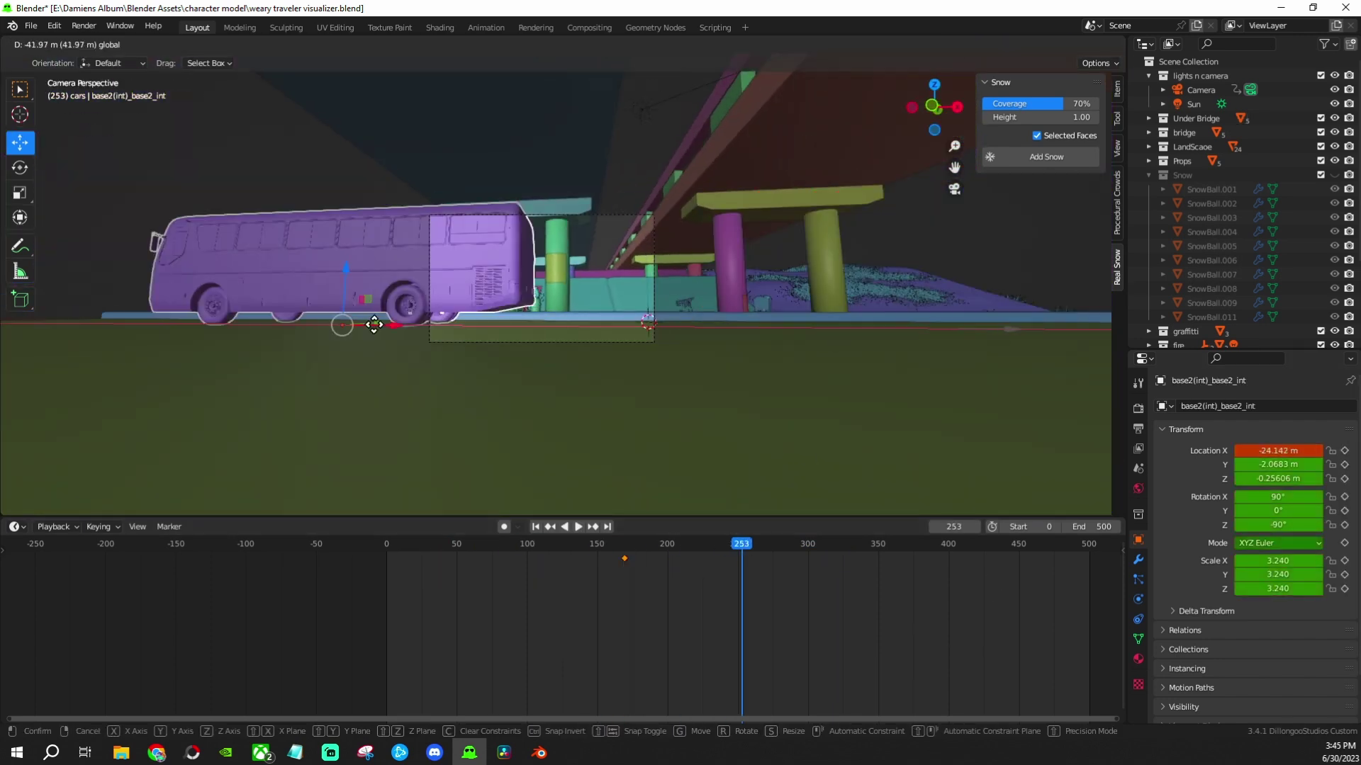
mouse_move(594, 543)
mouse_down()
mouse_move(741, 547)
mouse_move(516, 535)
mouse_up()
key(g)
click(698, 556)
Preview the animation through the scene camera in rendered shading
click(1200, 90)
key(z)
click(662, 377)
key(space)
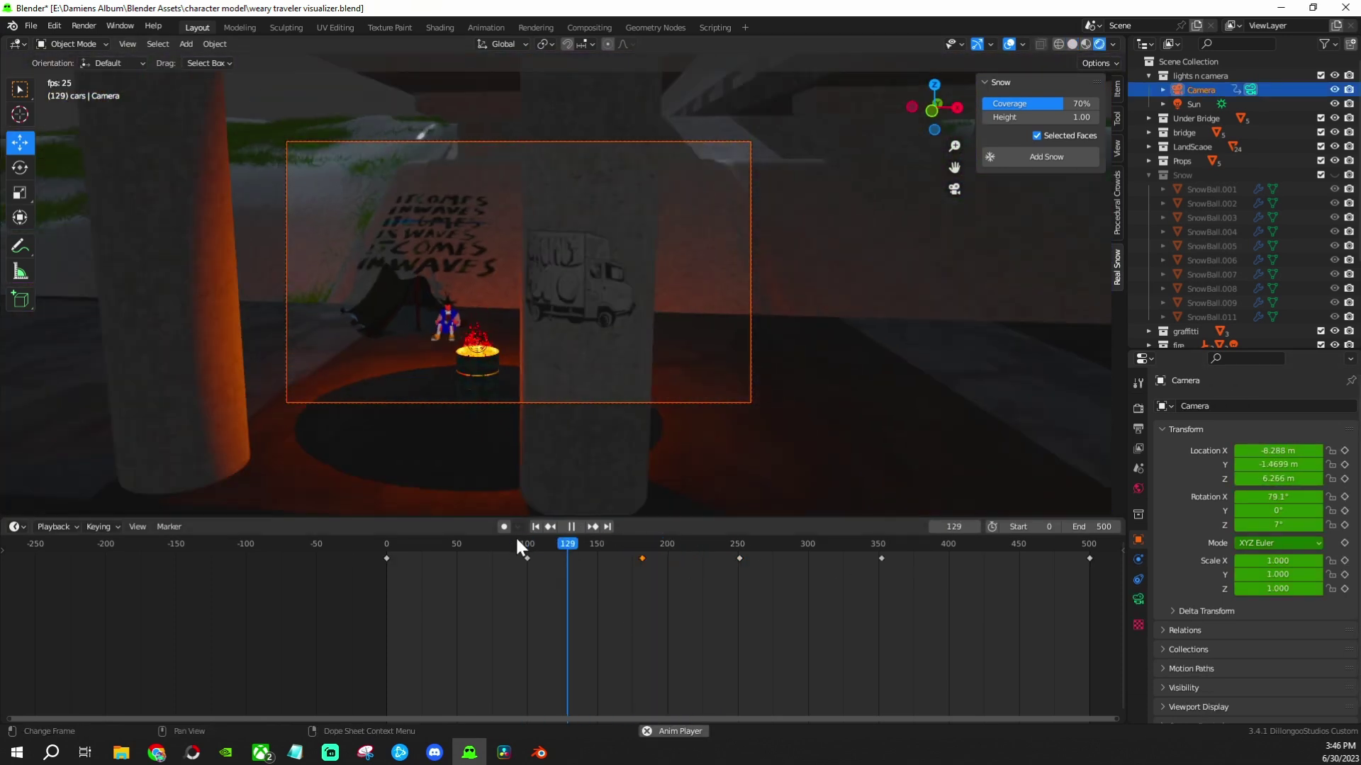
key(space)
key(KP_0)
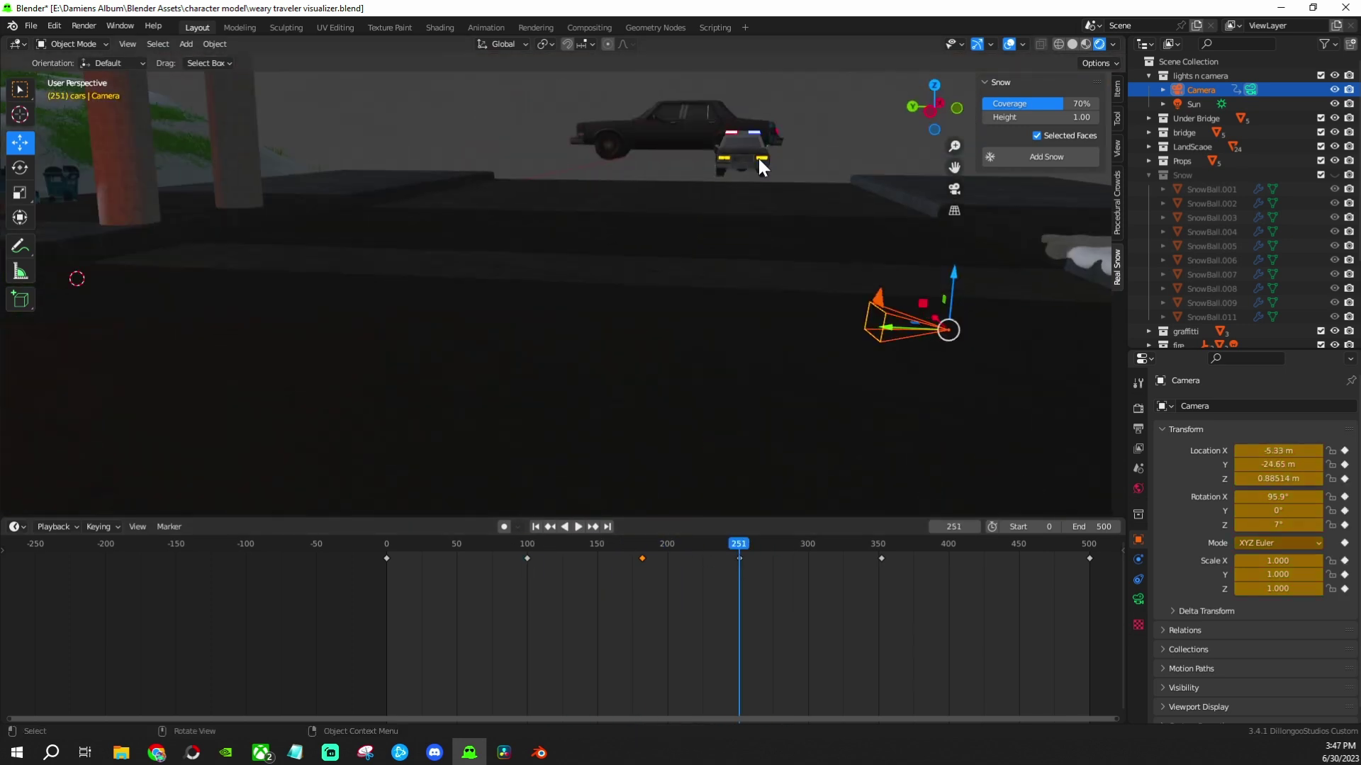
At frame 269, move the police car along the road and keyframe its position
click(758, 159)
key(KP_Decimal)
click(954, 188)
drag(750, 543, 764, 543)
key(g)
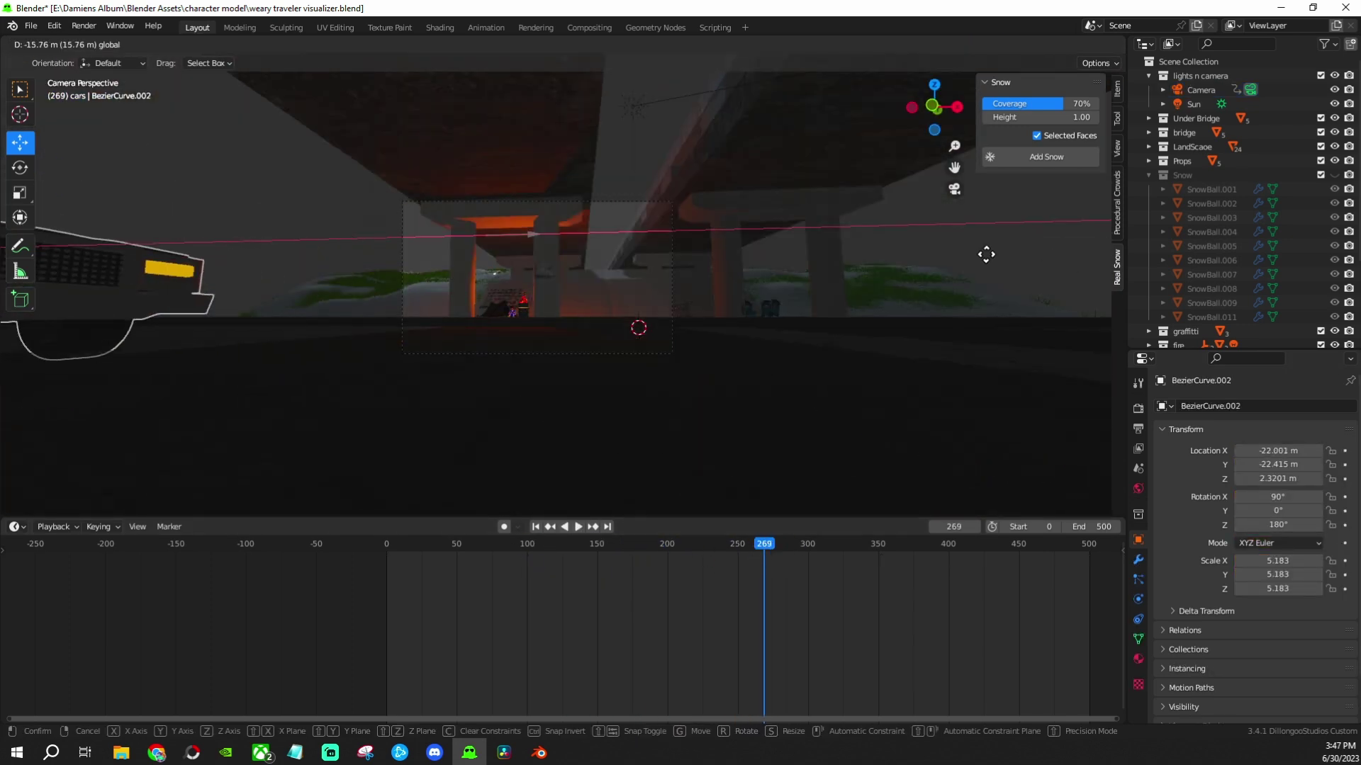
click(986, 253)
key(i)
Replay the animation and shift the car keyframes to new timing
key(space)
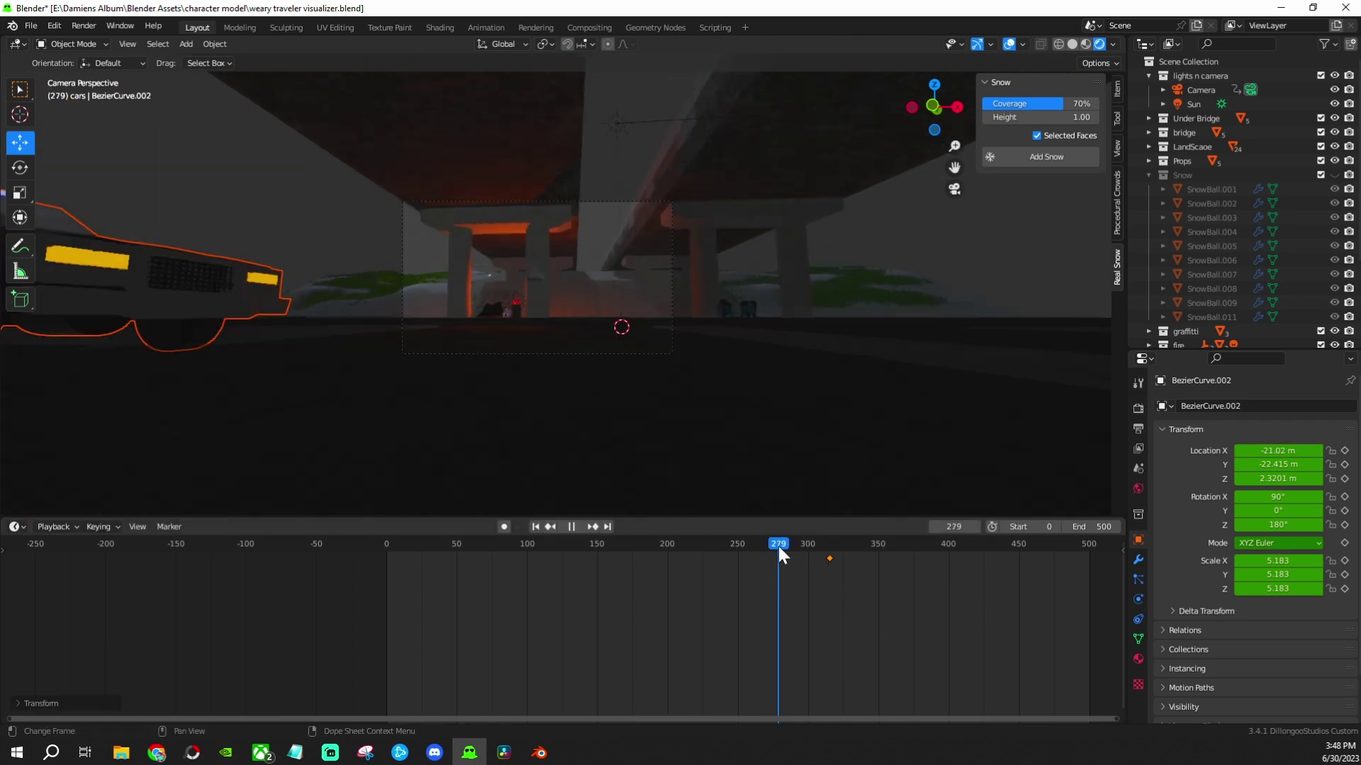
click(763, 542)
scroll(902, 249, up, 5)
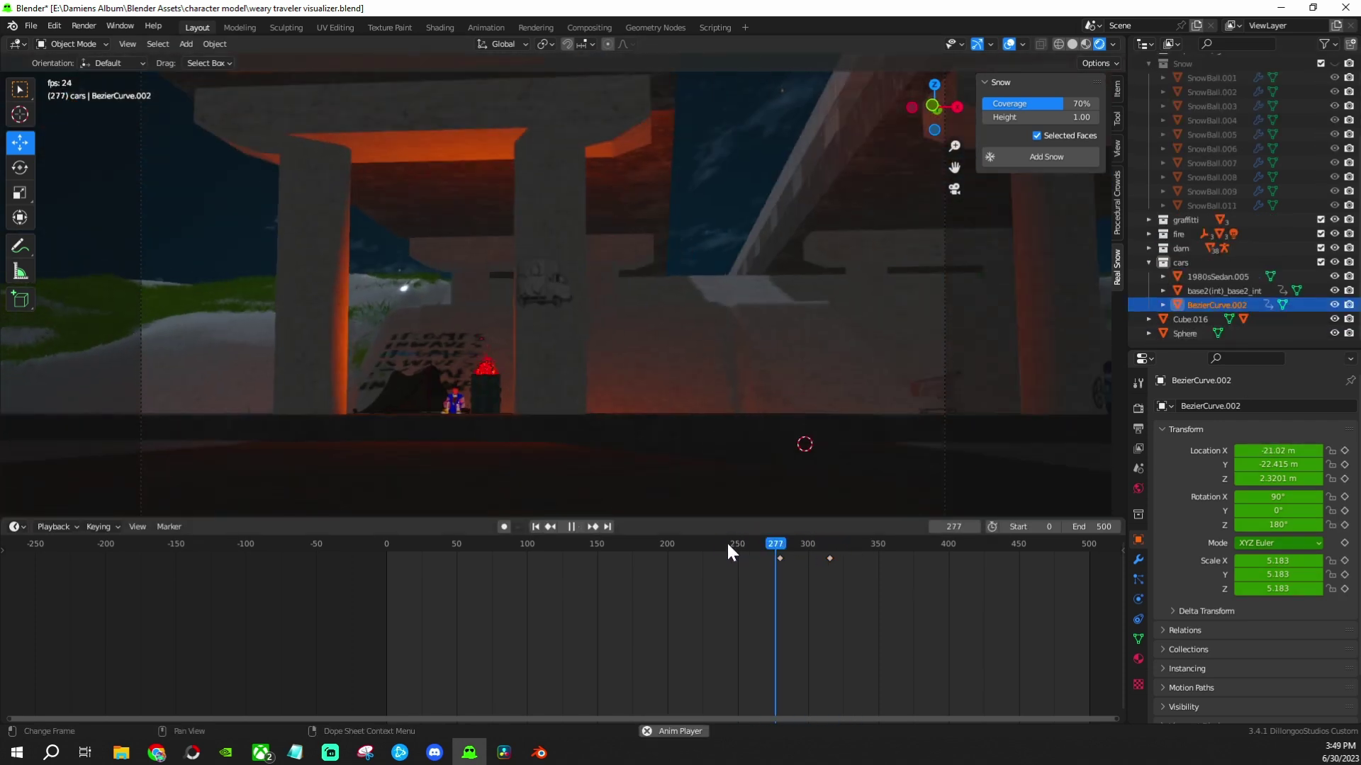
key(space)
key(g)
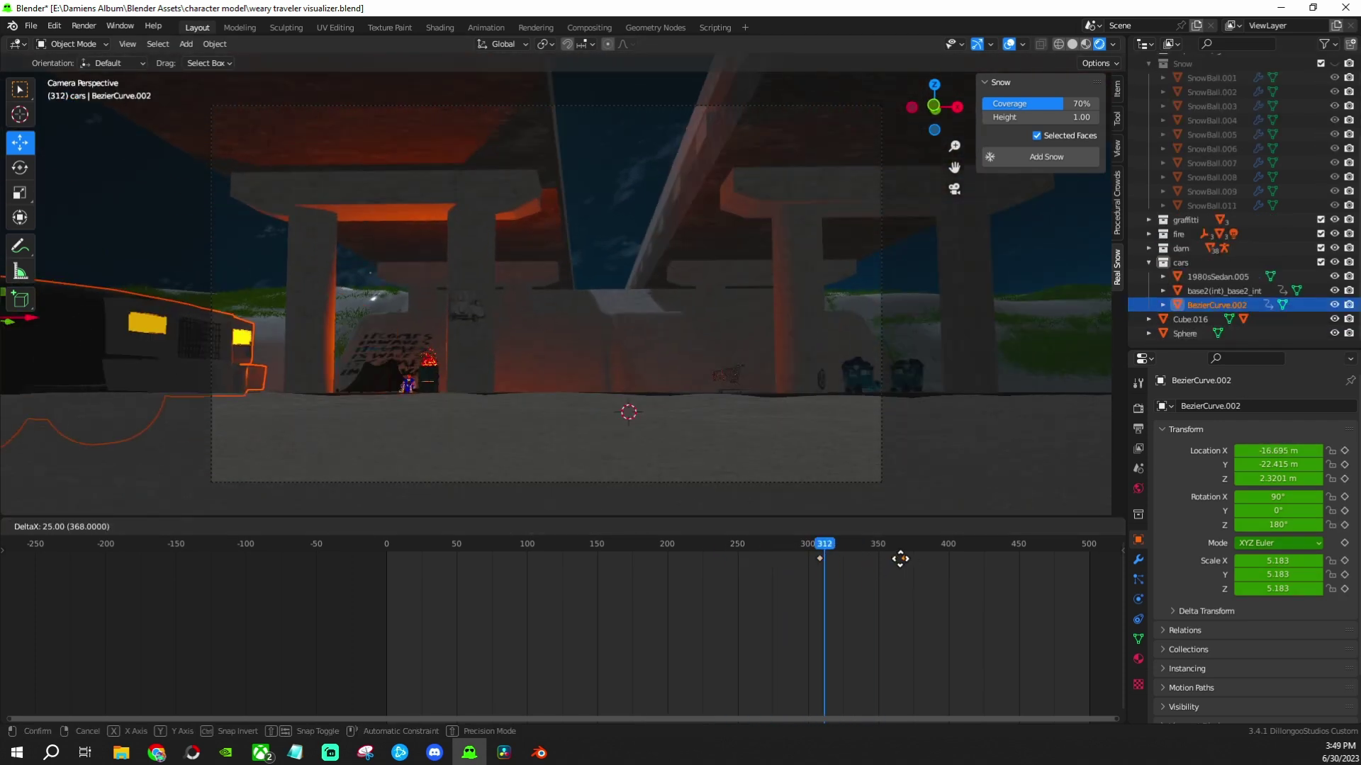
click(900, 559)
At frame 442, move the 1980s sedan along X past the bridge and preview it
drag(788, 543, 1006, 543)
click(454, 298)
key(g)
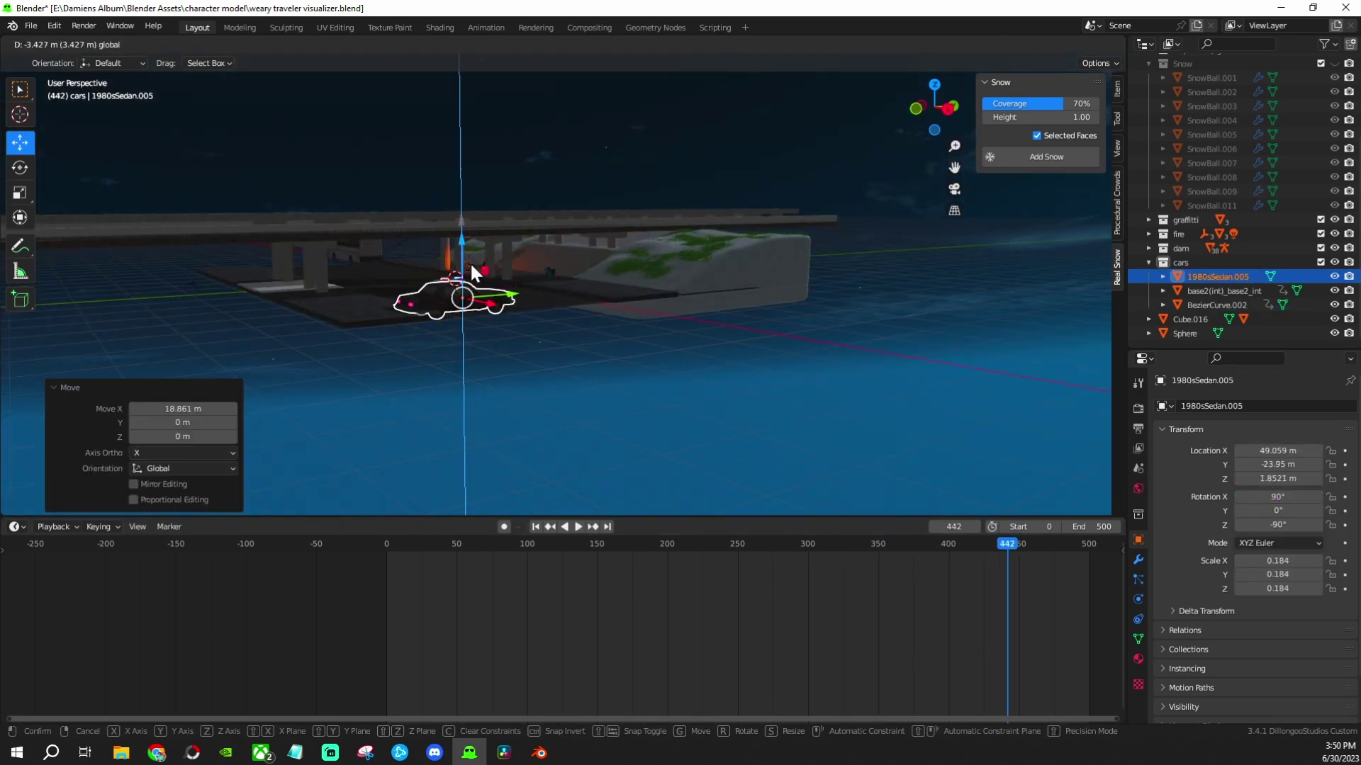
click(756, 449)
key(KP_0)
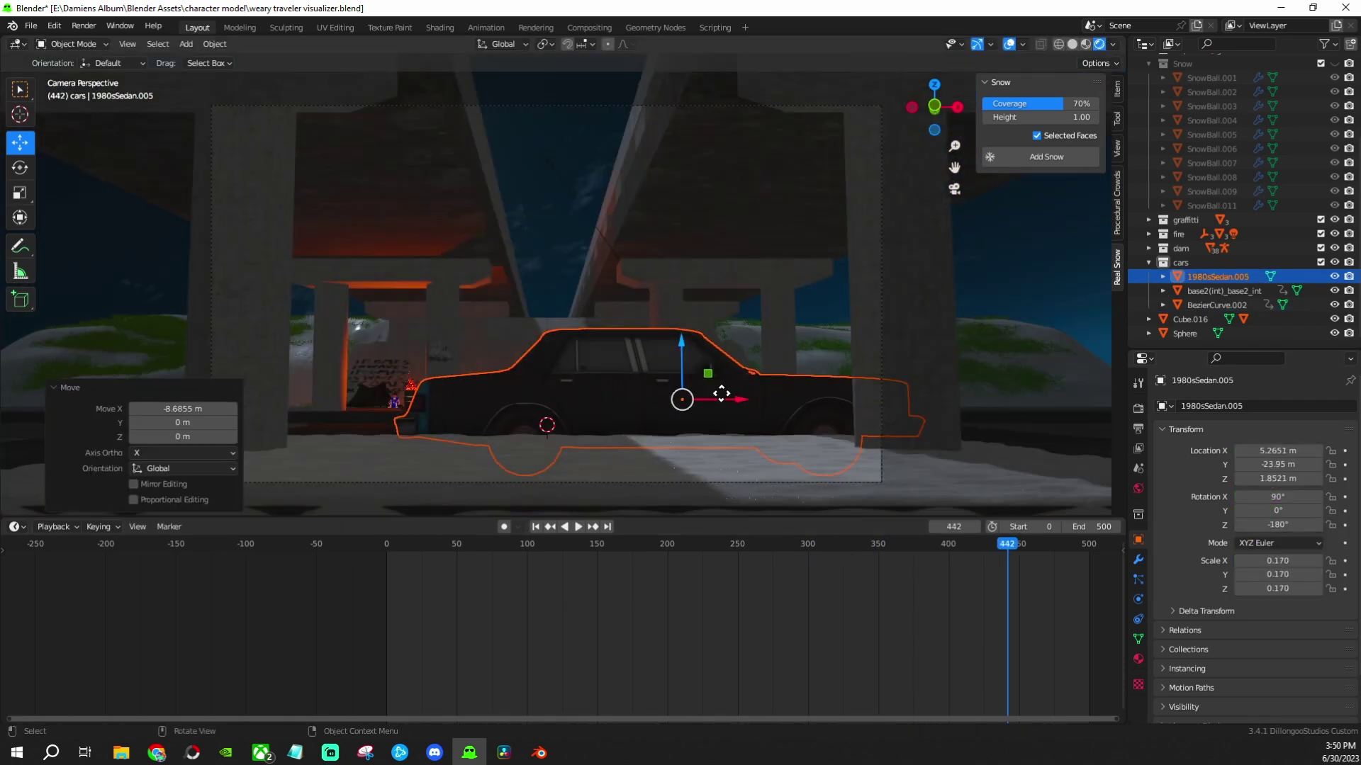
key(space)
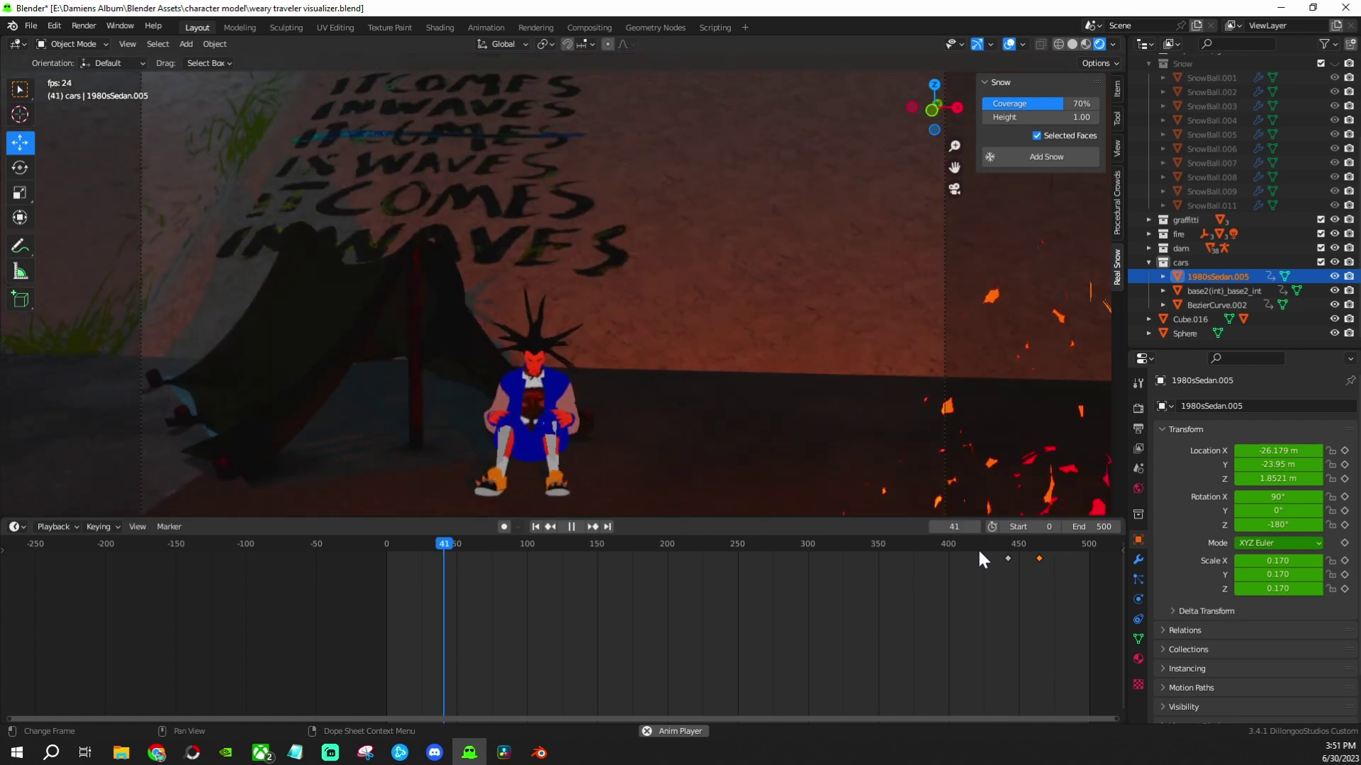
scroll(979, 560, down, 3)
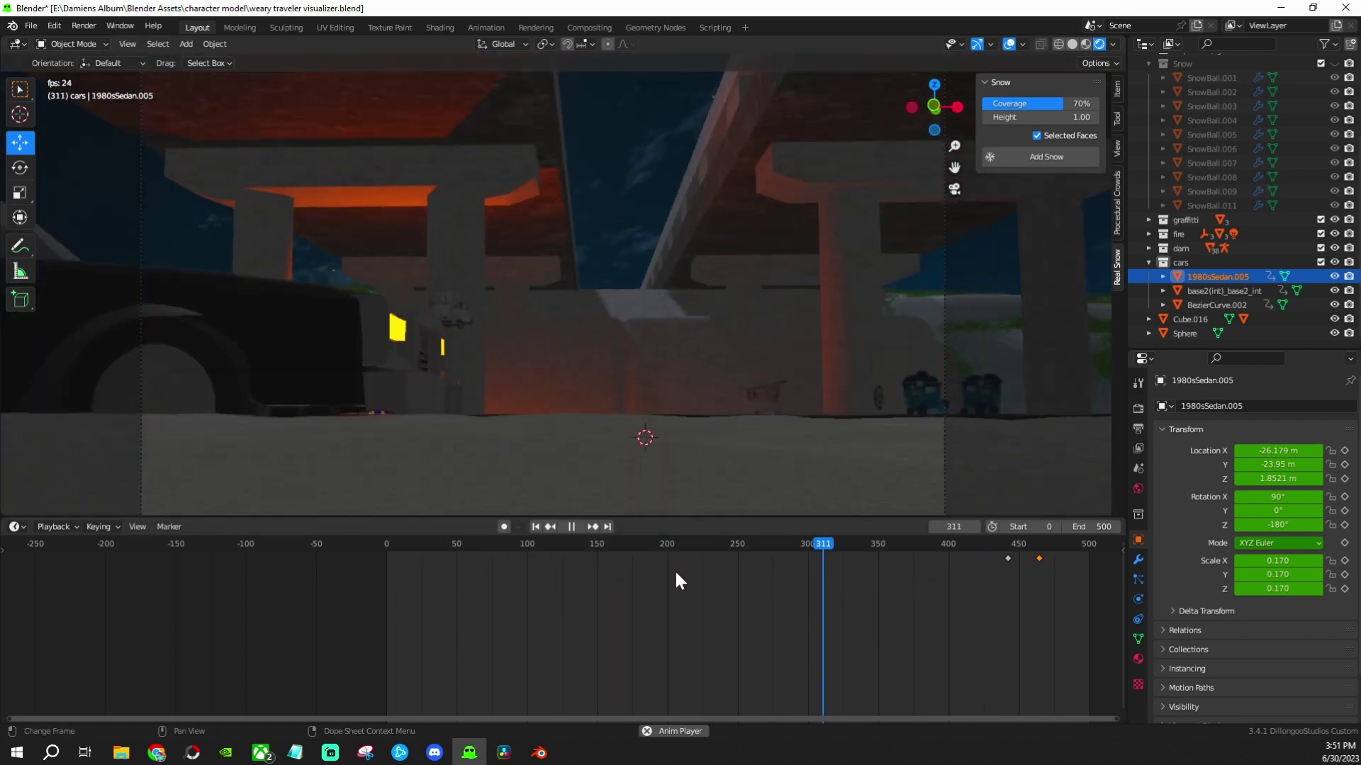
key(space)
Add camera keyframes near the end so the flythrough runs to frame 800
click(989, 546)
key(i)
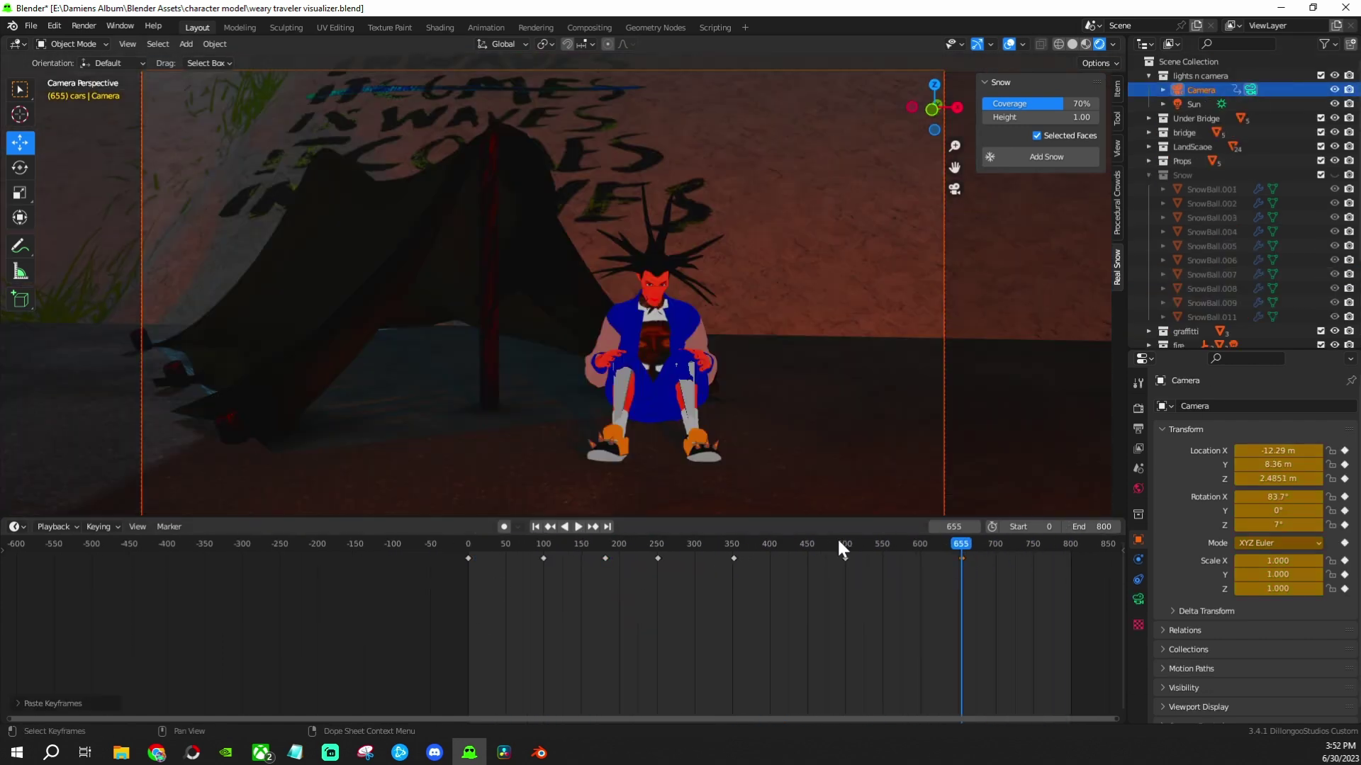
scroll(836, 537, down, 2)
key(space)
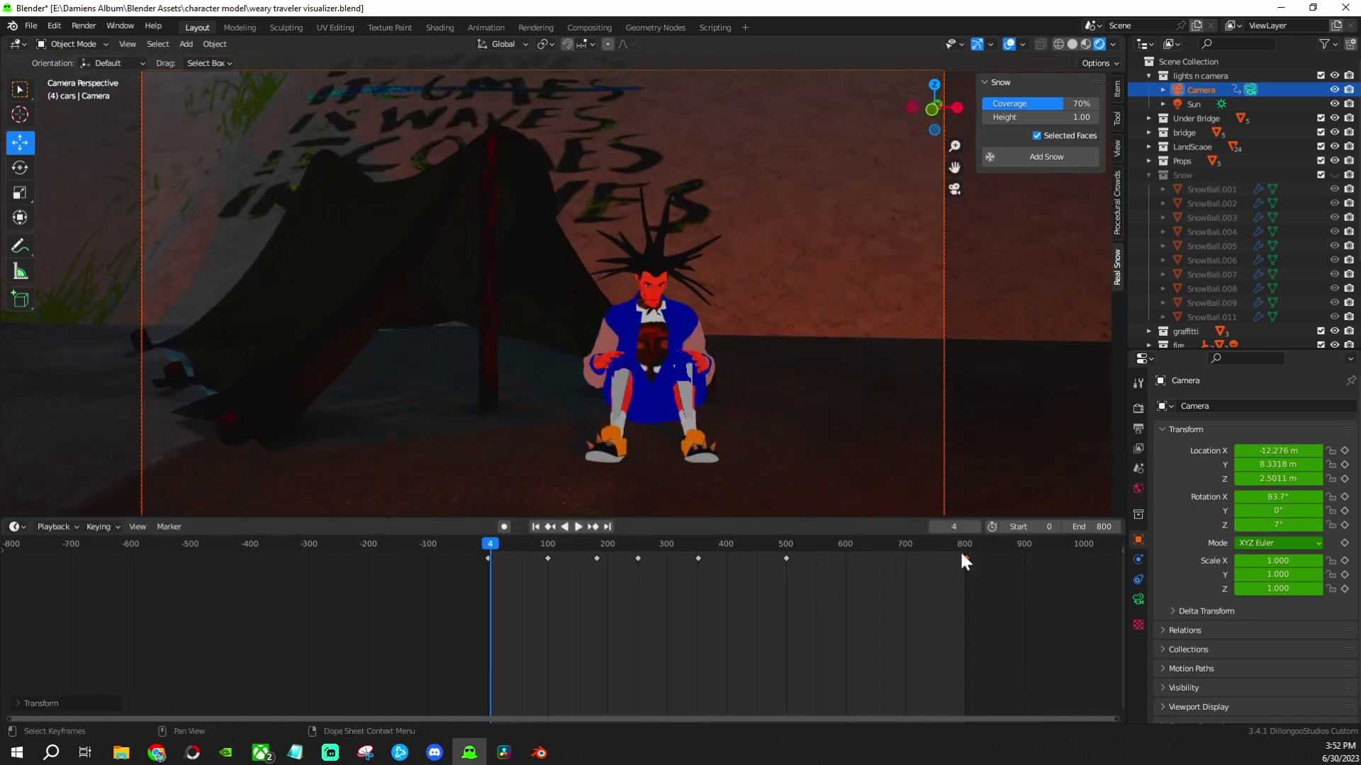
scroll(568, 393, down, 2)
drag(555, 549, 873, 541)
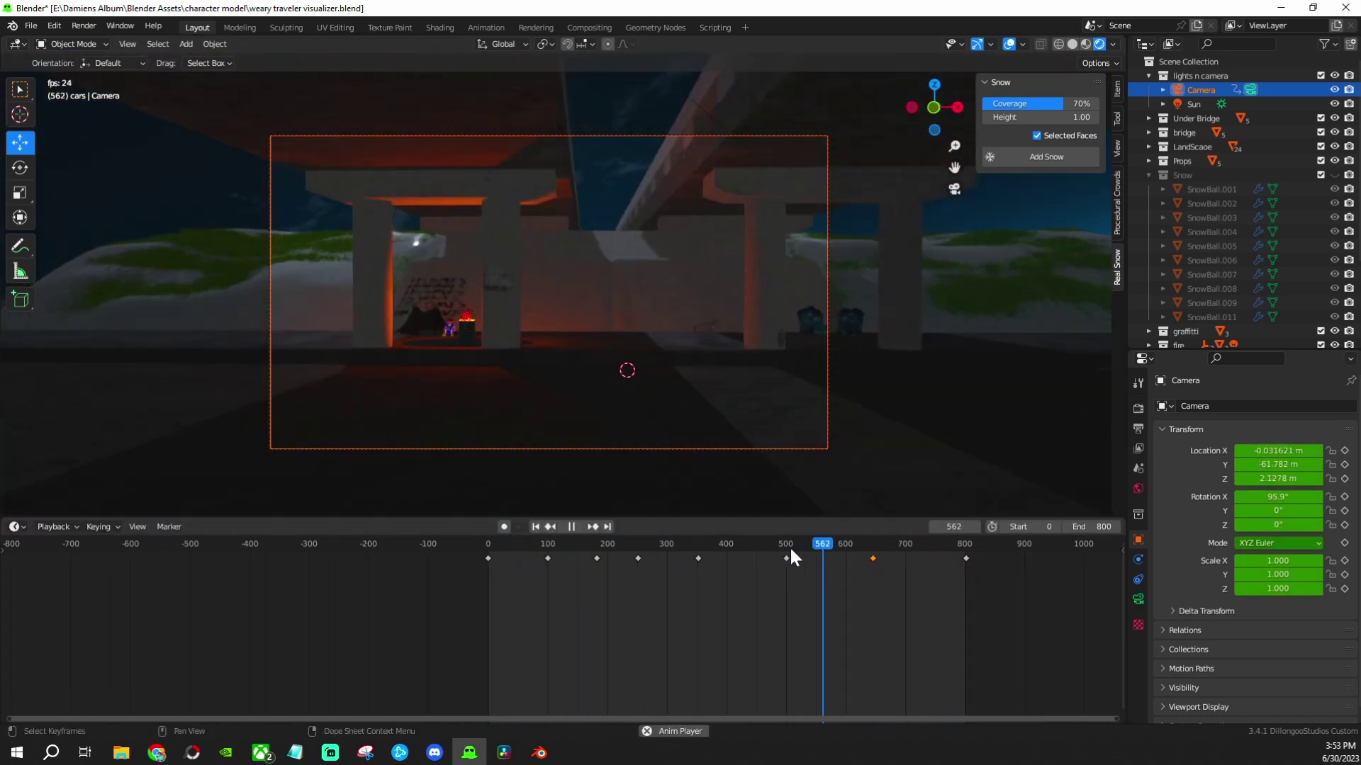
key(i)
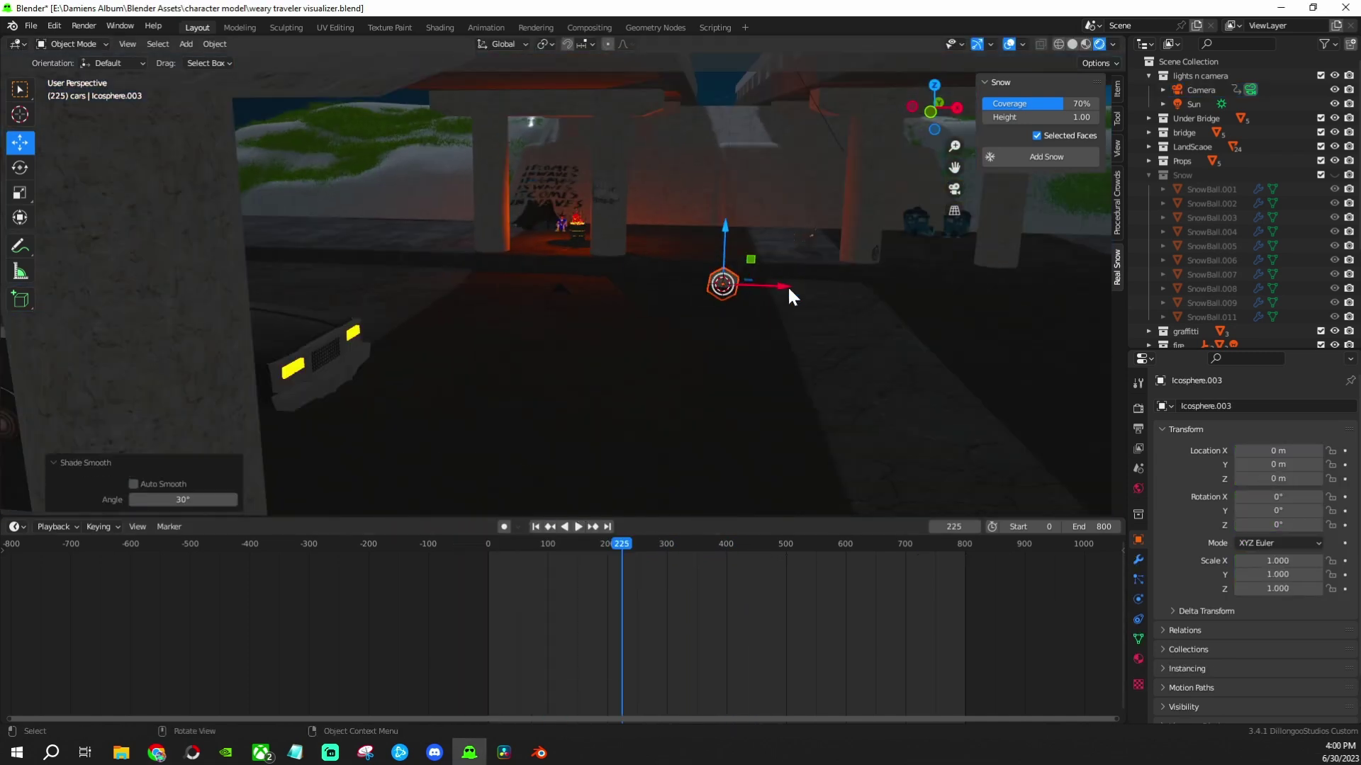
Give the overhead plane a particle system emitting 6000 snowflakes and edit its snow material in the node editor
click(1138, 580)
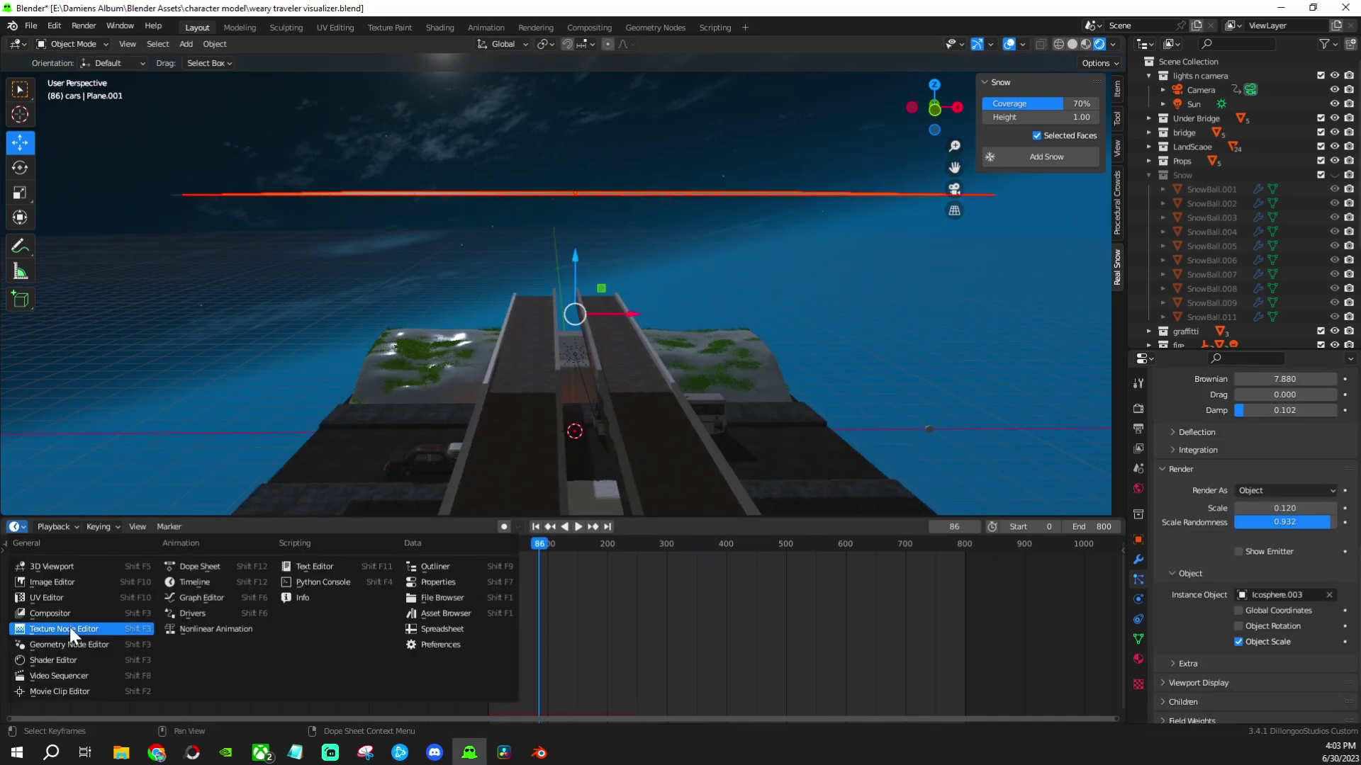
click(72, 633)
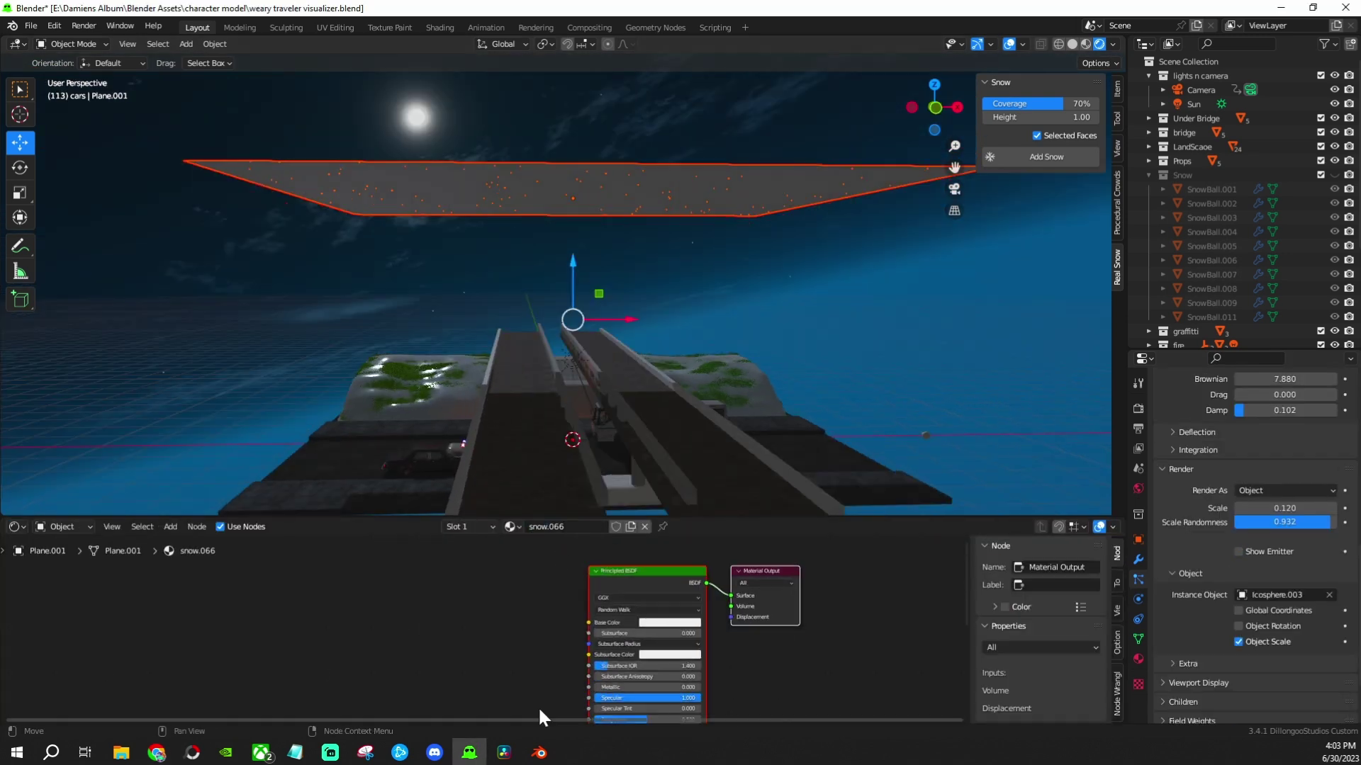
text(6000)
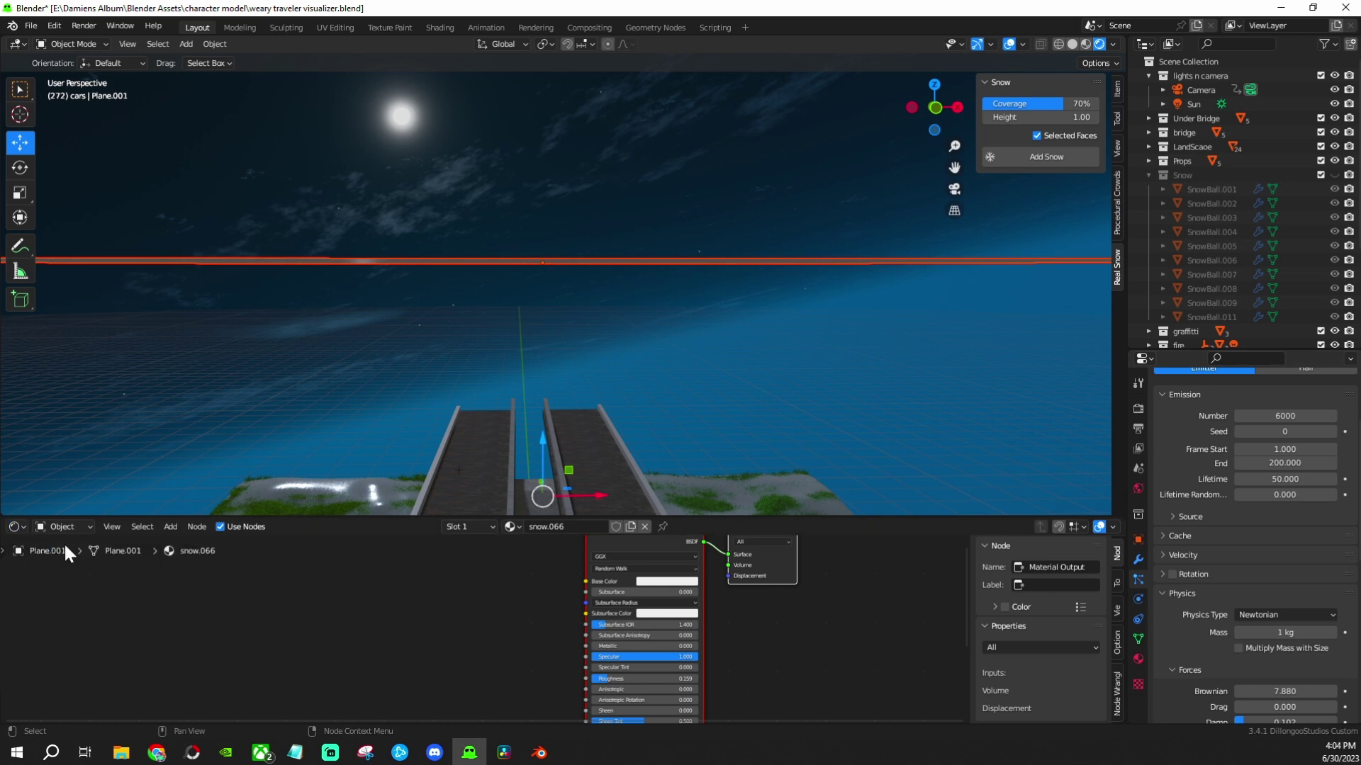
click(543, 543)
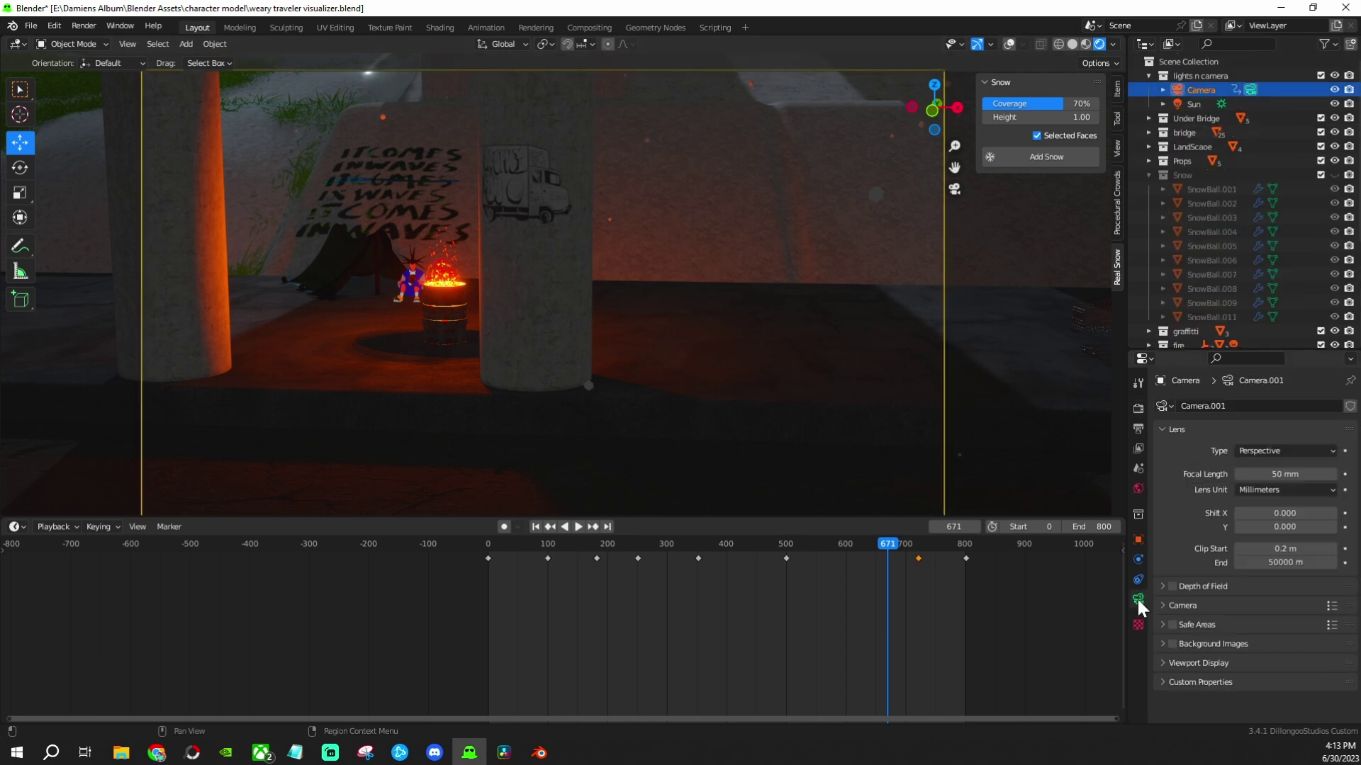
Scrub and play the camera flythrough, then put the character's armature in pose mode
key(shift+Left)
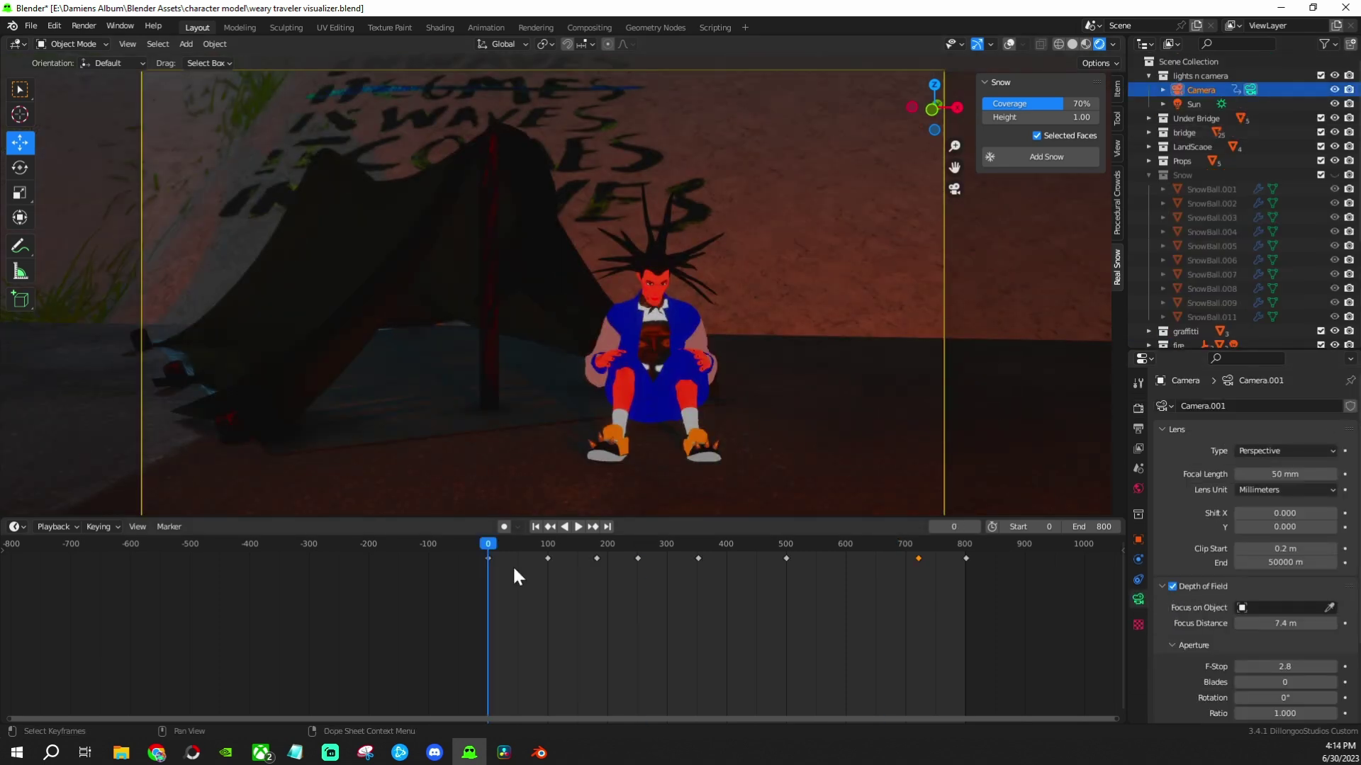
drag(513, 564, 1090, 547)
drag(689, 542, 765, 550)
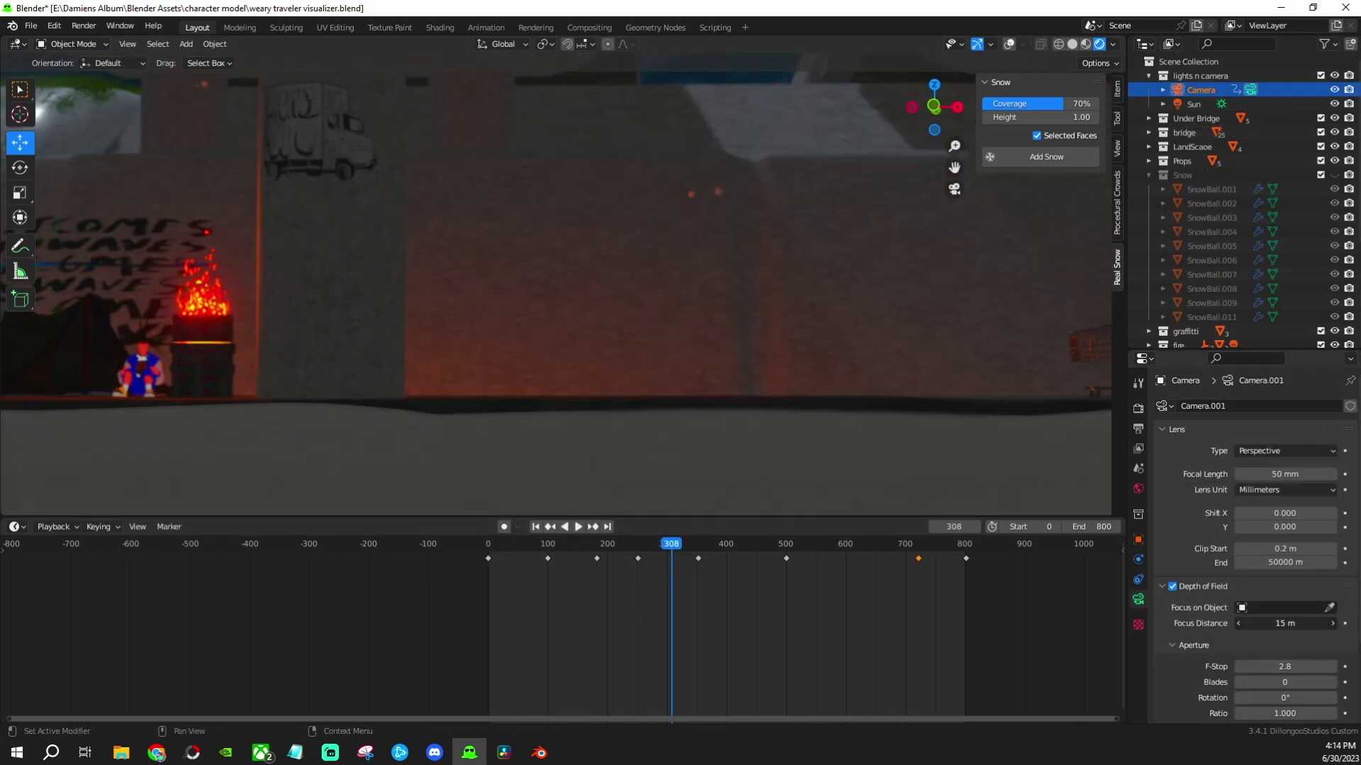
key(shift+Left)
key(space)
scroll(1205, 213, down, 5)
click(1170, 221)
key(ctrl+Tab)
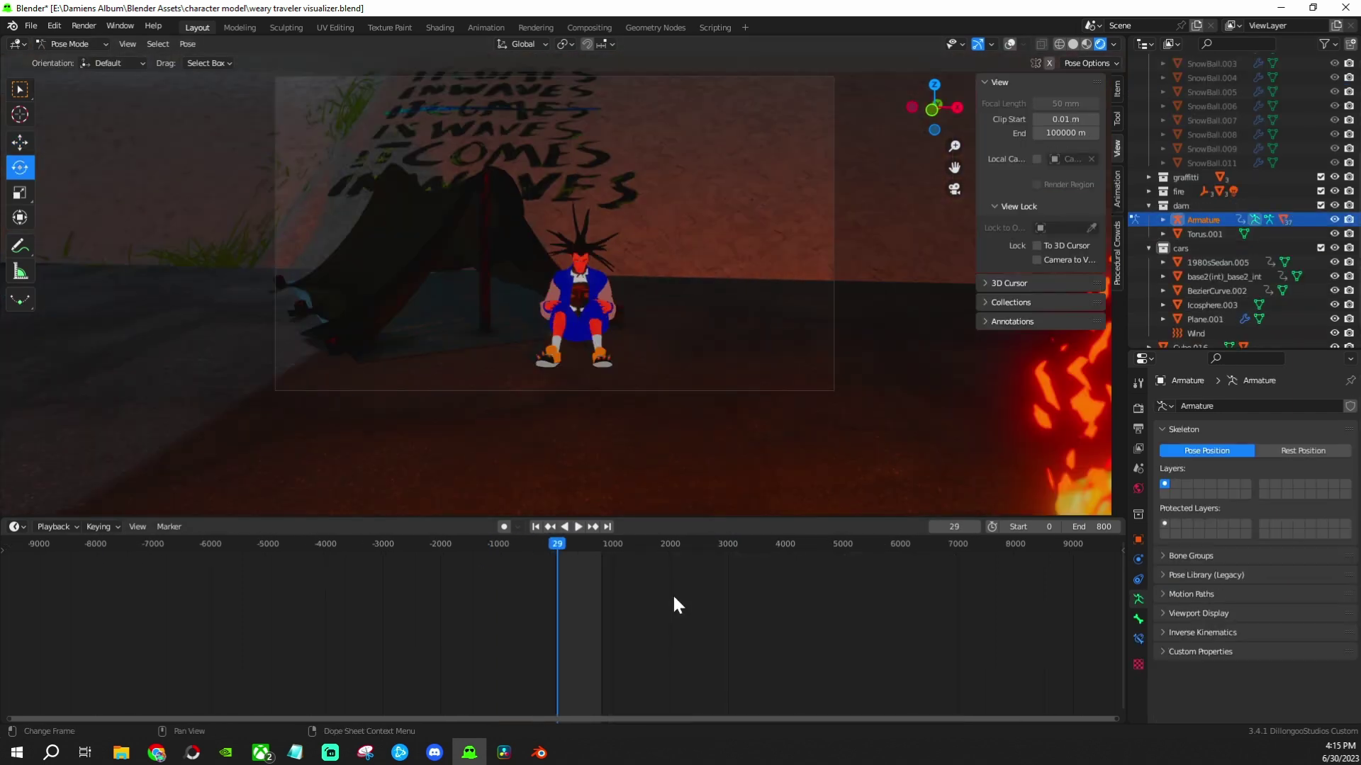
key(space)
scroll(672, 593, down, 10)
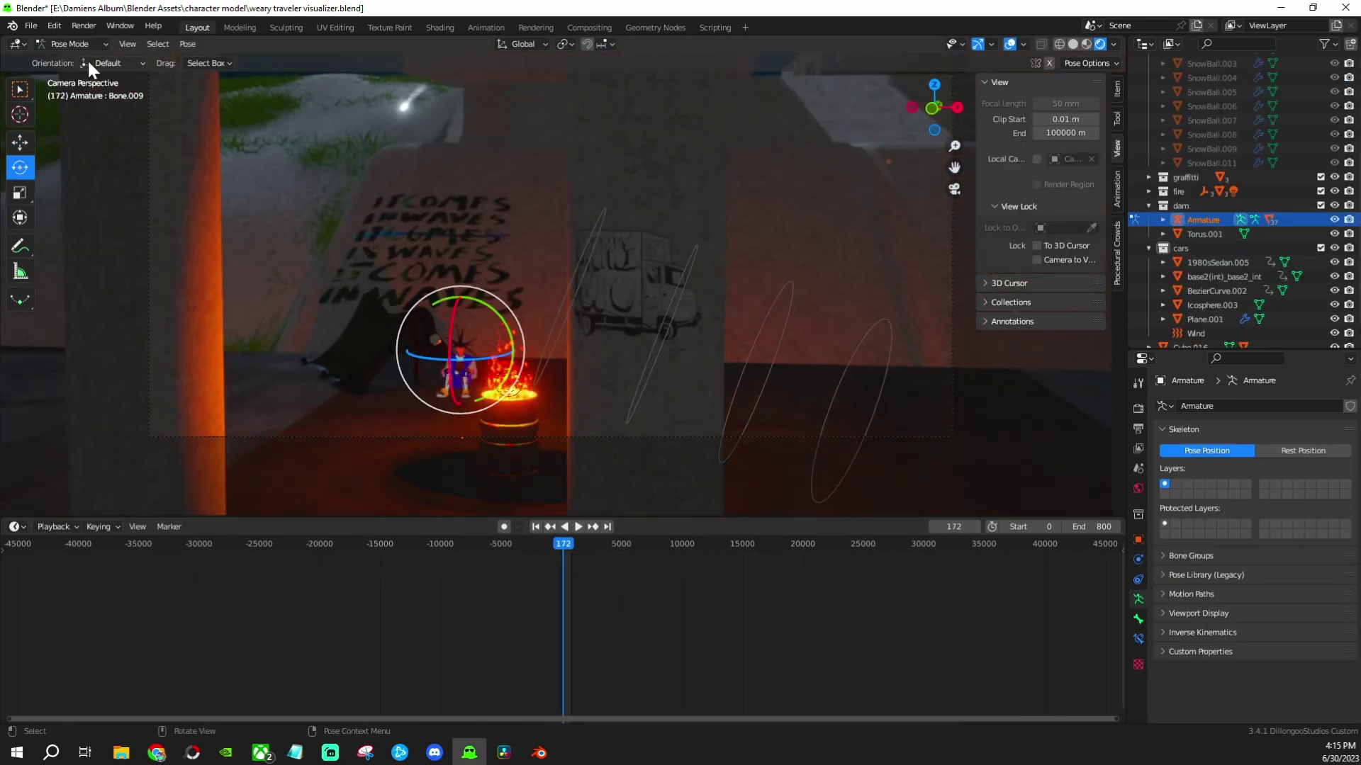
Turn off the camera's depth of field and save the blend file
click(1201, 89)
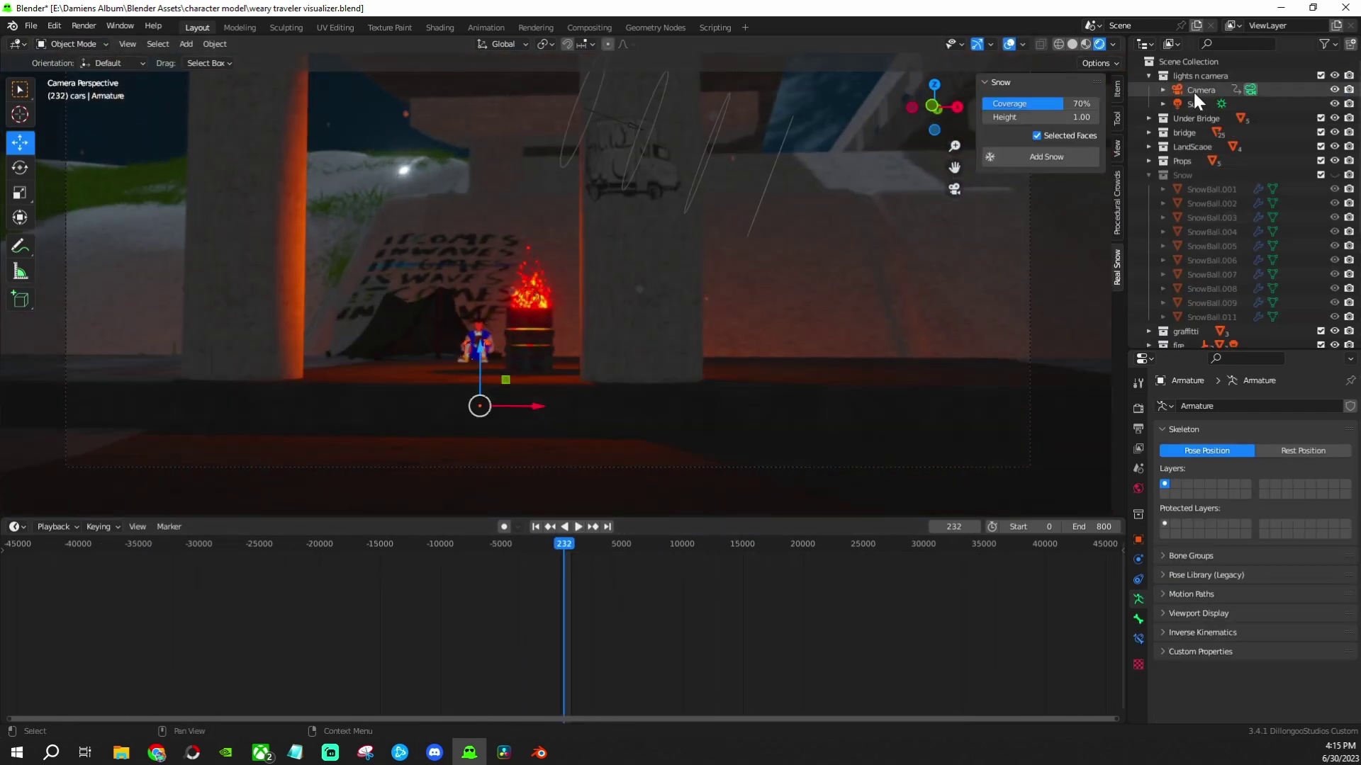
key(shift+Left)
key(space)
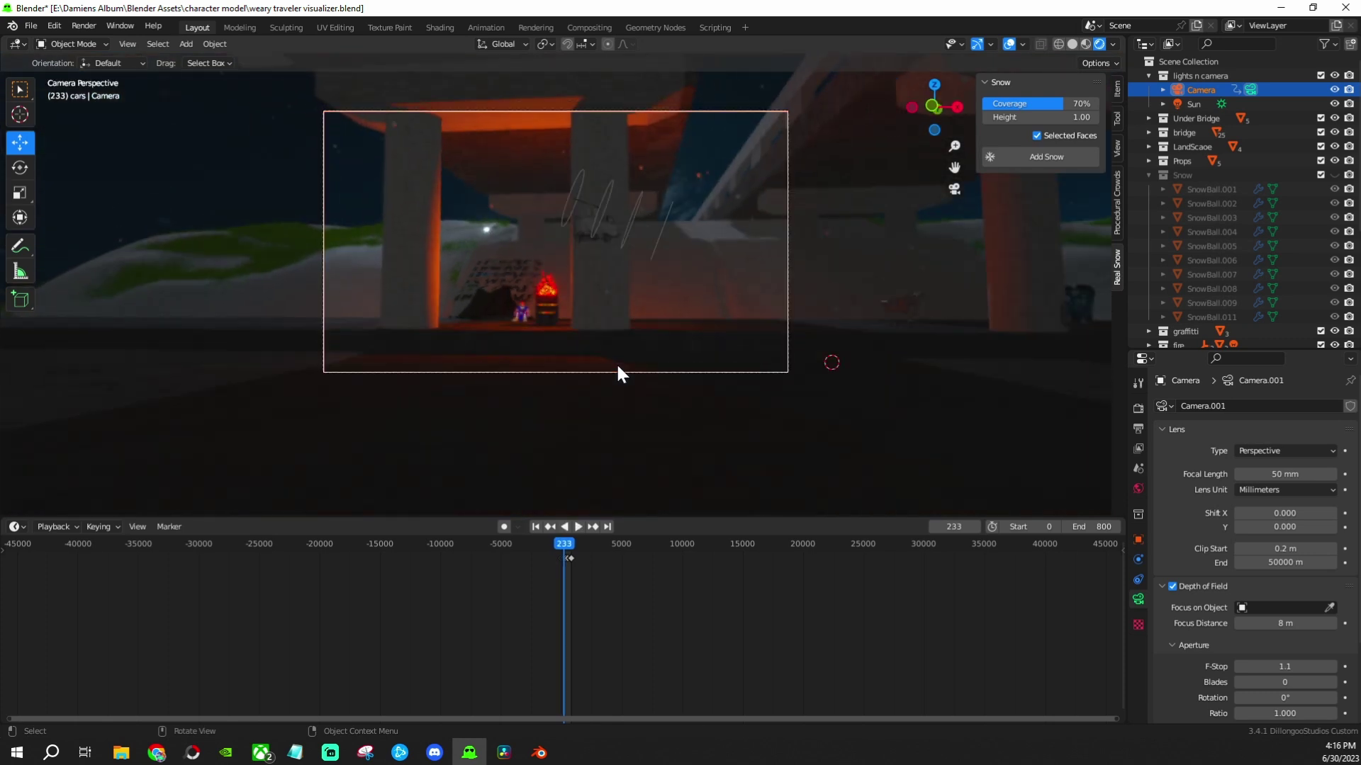
key(space)
key(space)
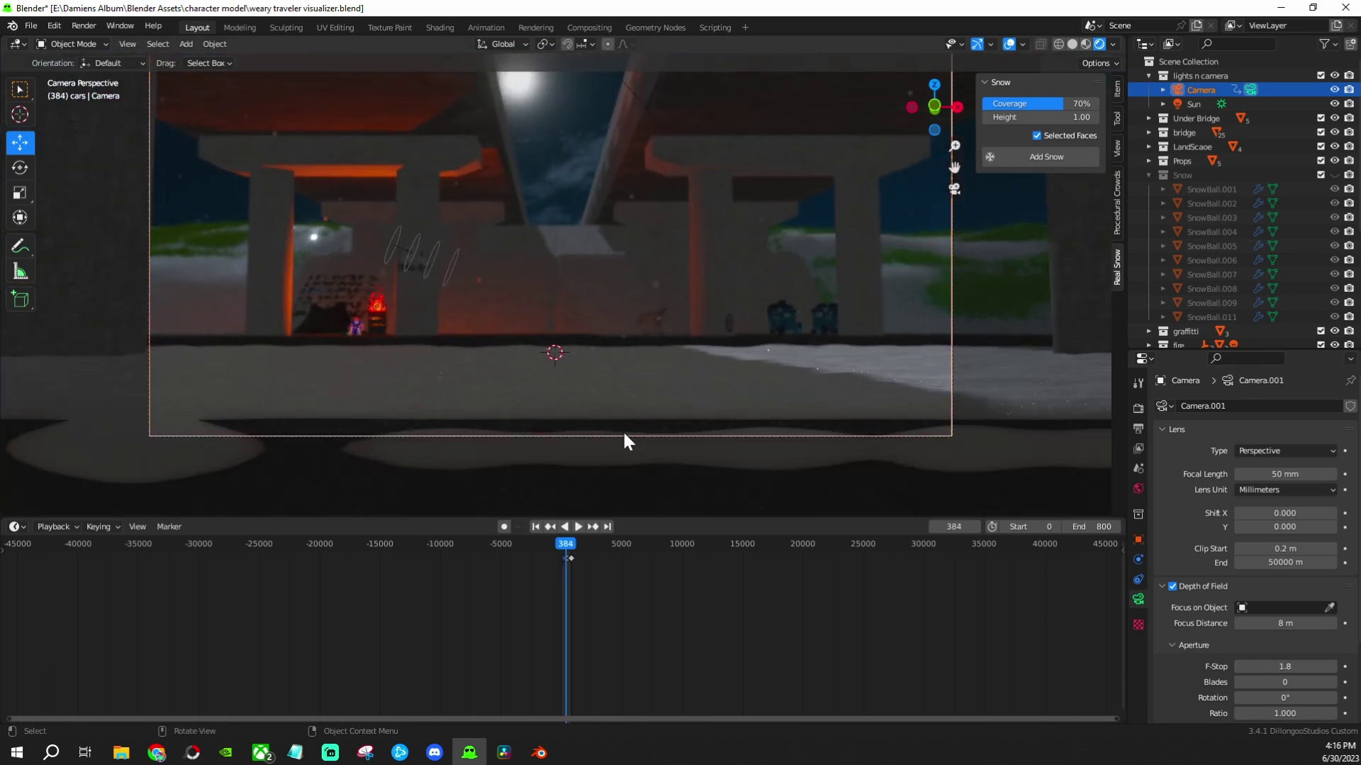
scroll(1204, 538, down, 2)
click(1172, 529)
scroll(747, 415, down, 2)
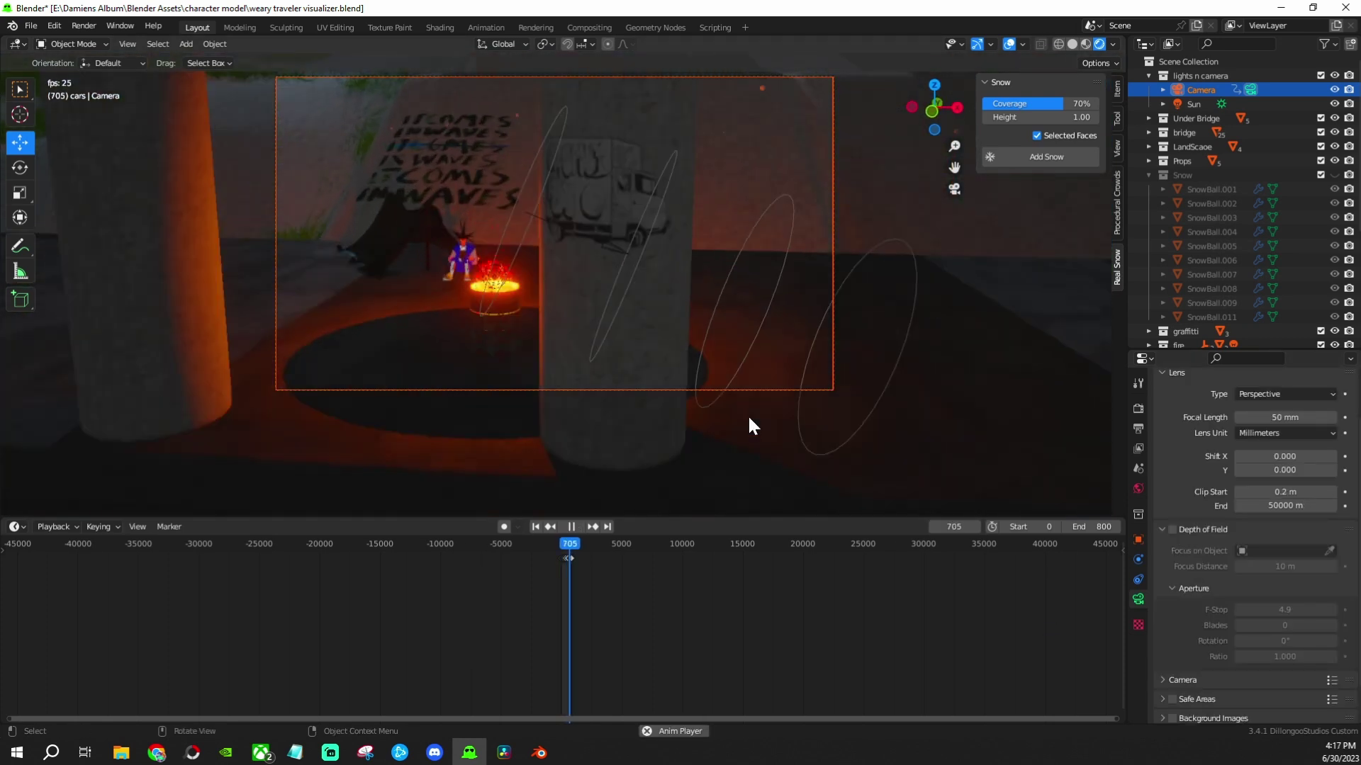
key(ctrl+s)
Set the render look to Medium High Contrast and choose the FFmpeg video output folder
click(1138, 408)
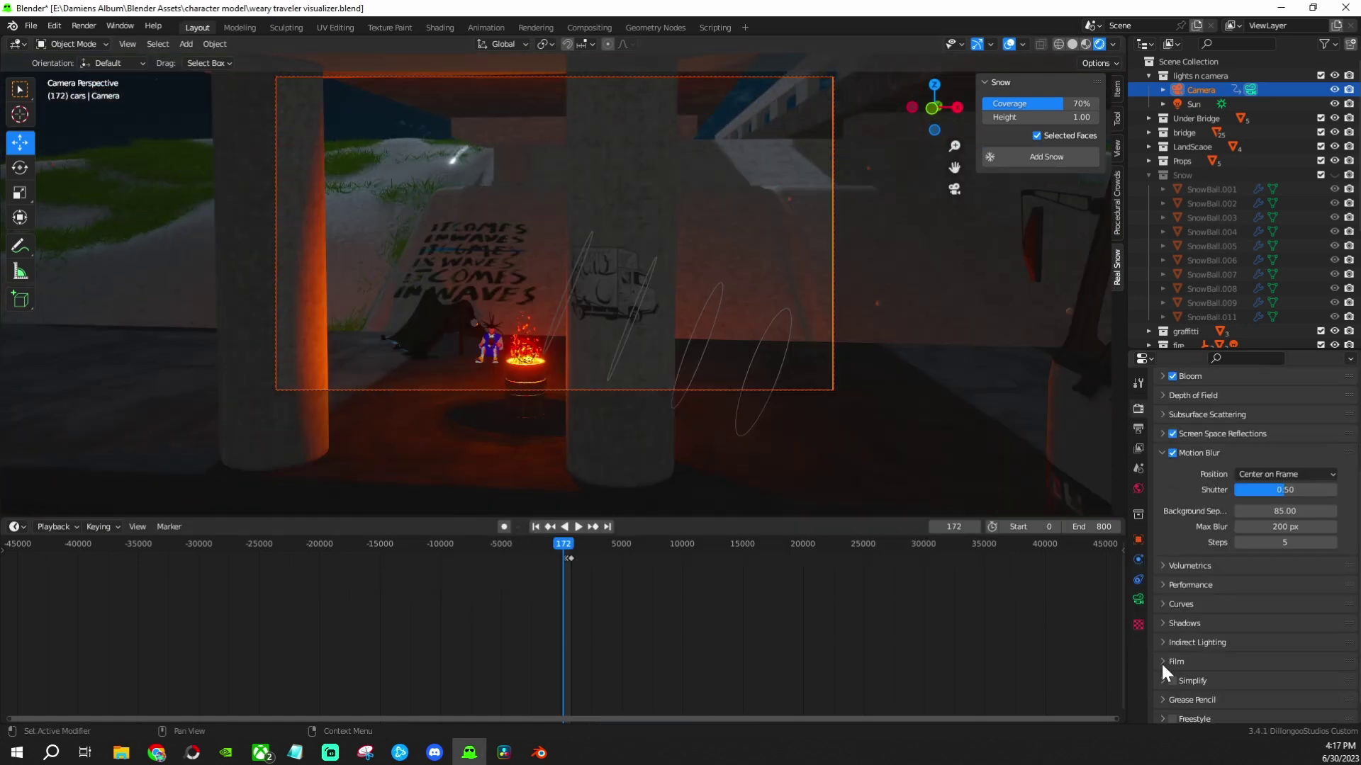
click(1276, 577)
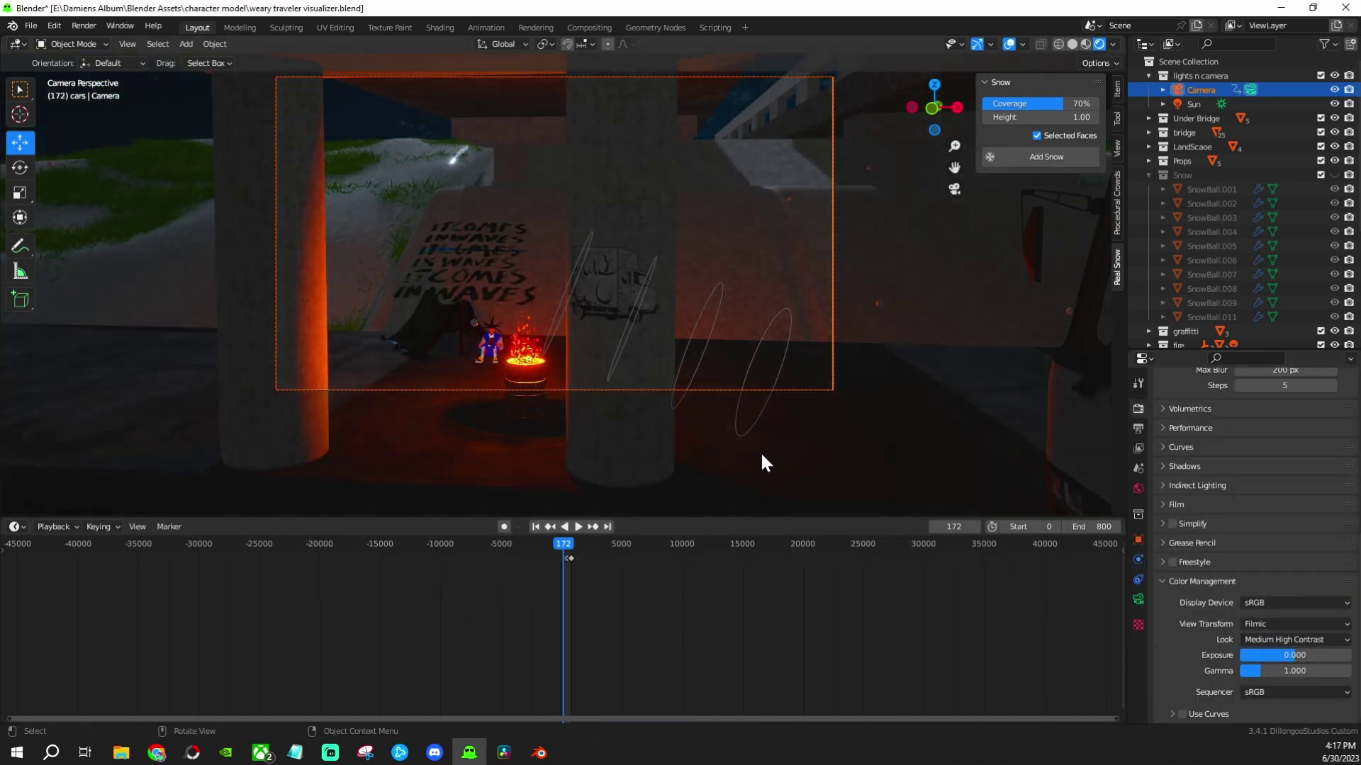
key(space)
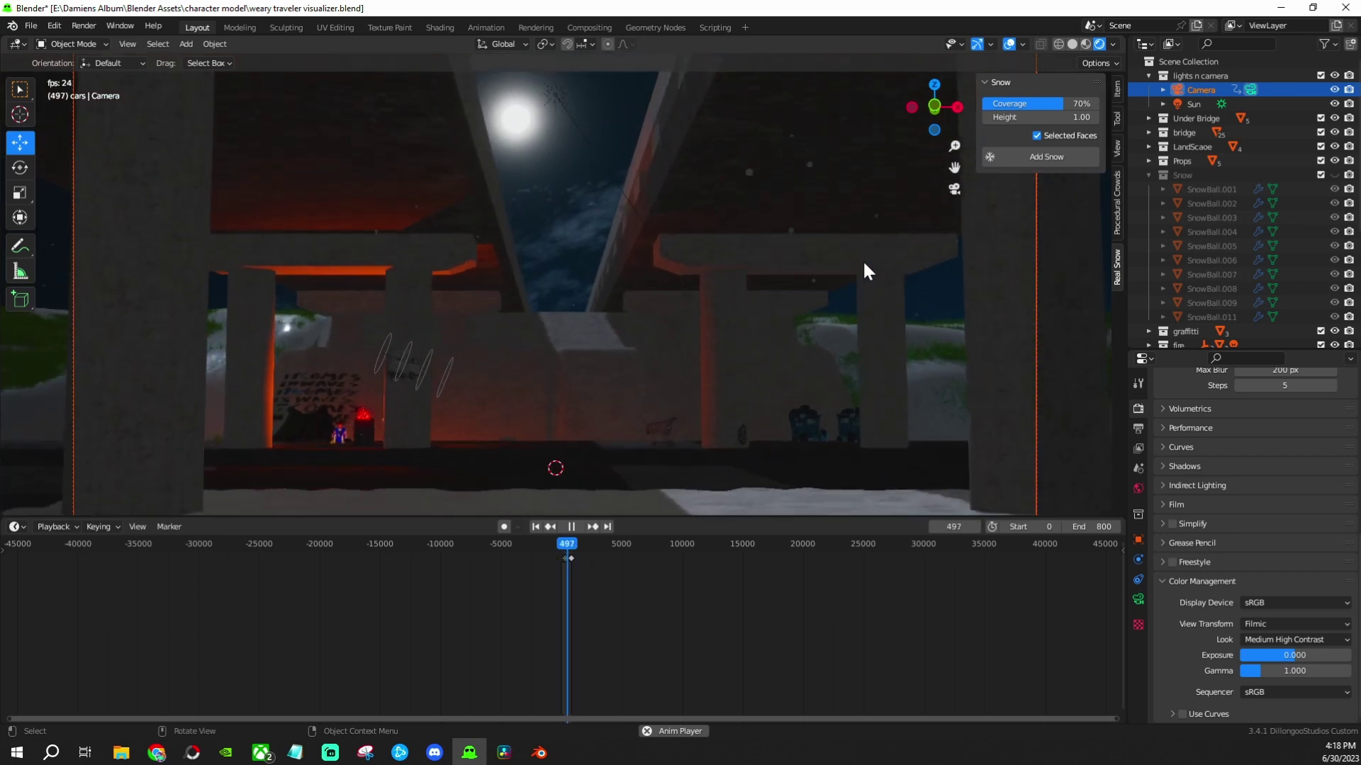
click(1138, 429)
click(1344, 569)
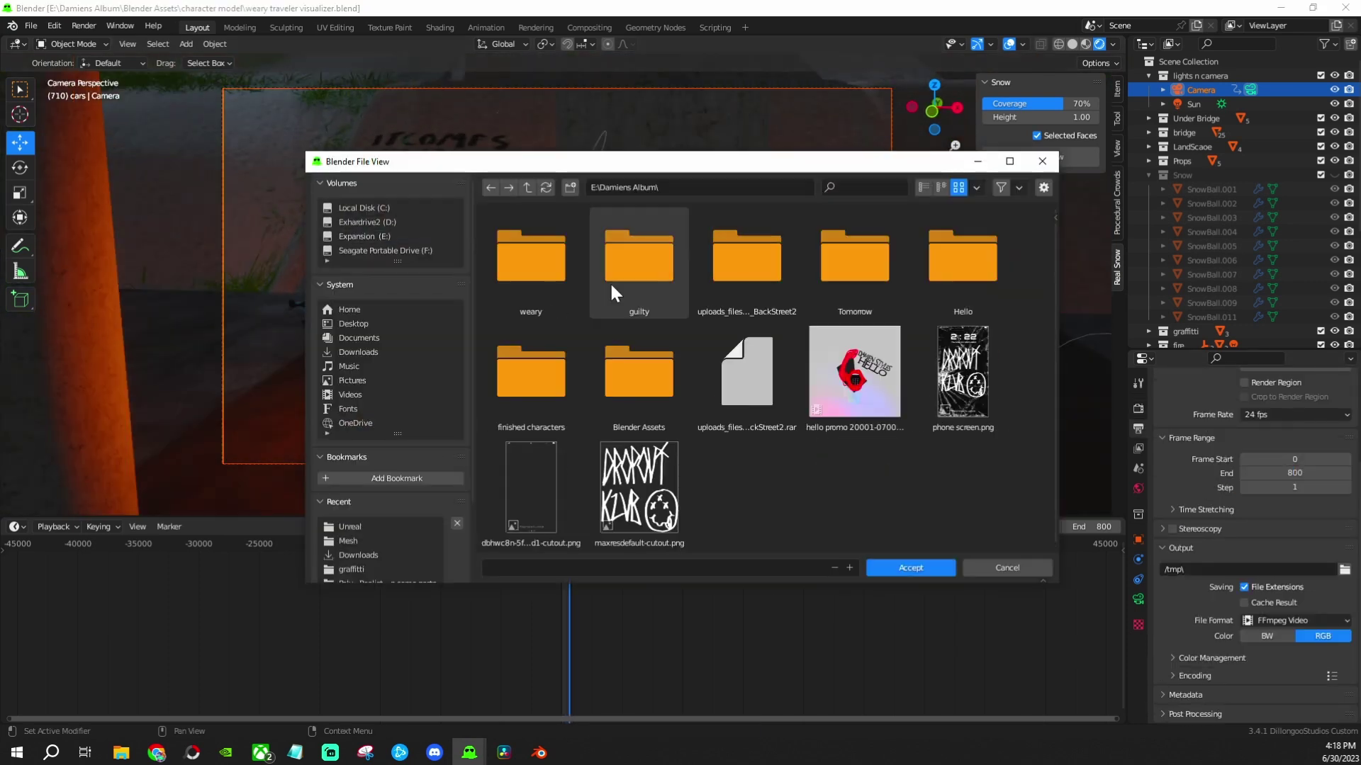